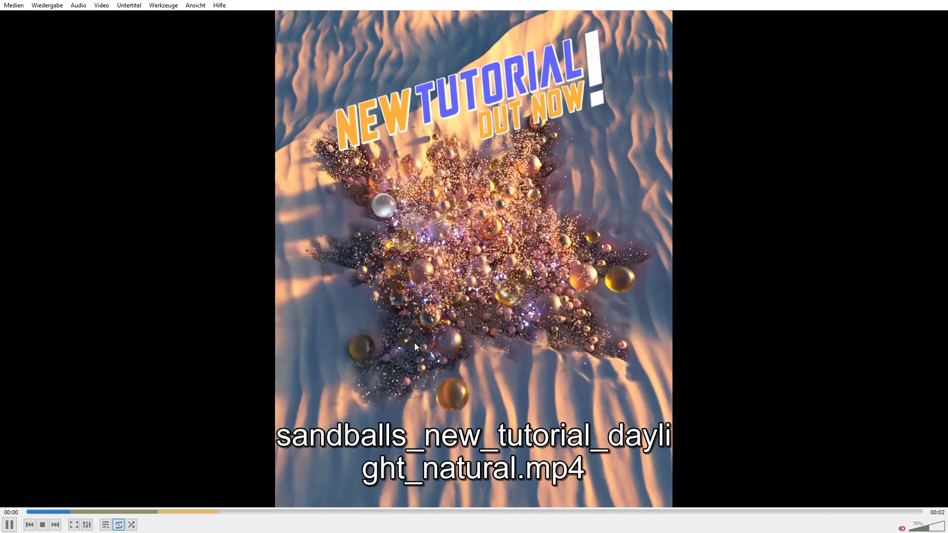
Step: Pause the daylight natural sandballs clip, scrub back through it towards its start, and resume playback
click(15, 527)
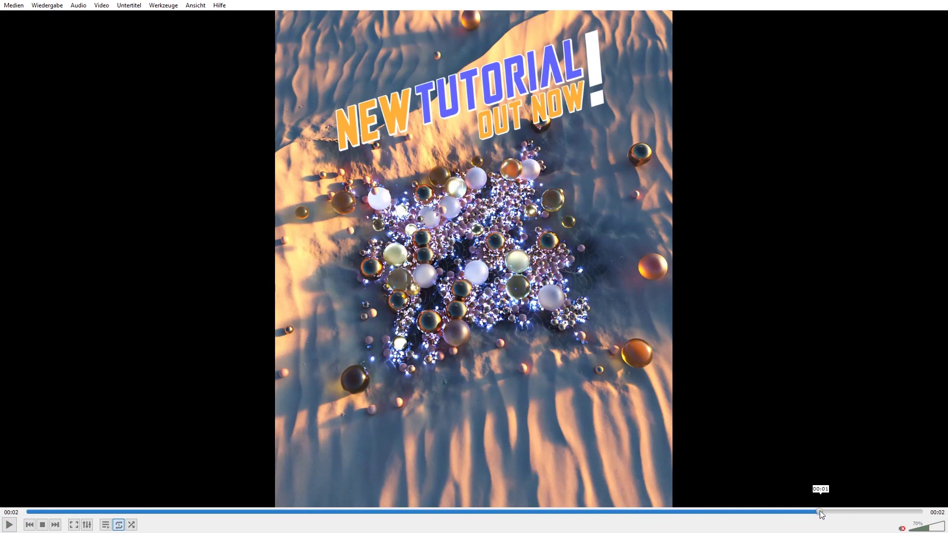
drag(821, 515, 327, 513)
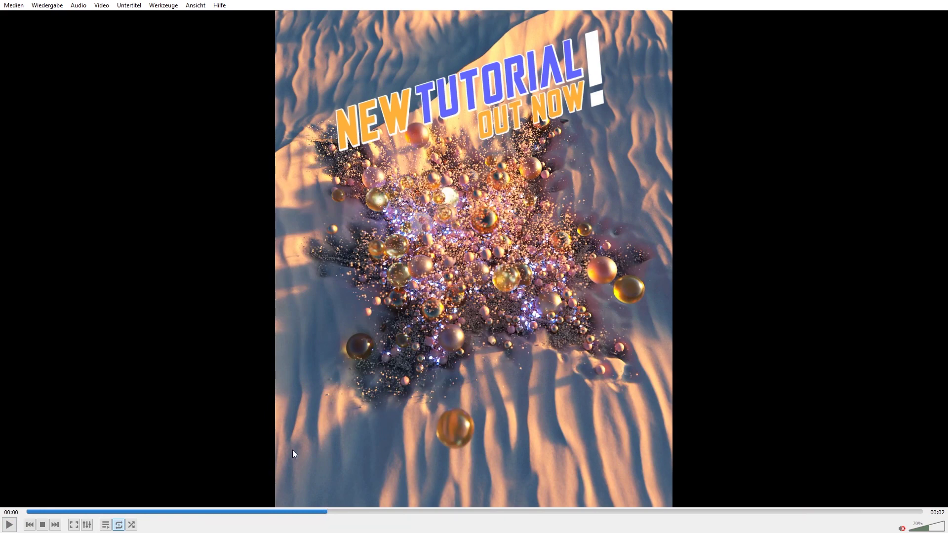
drag(246, 513, 115, 514)
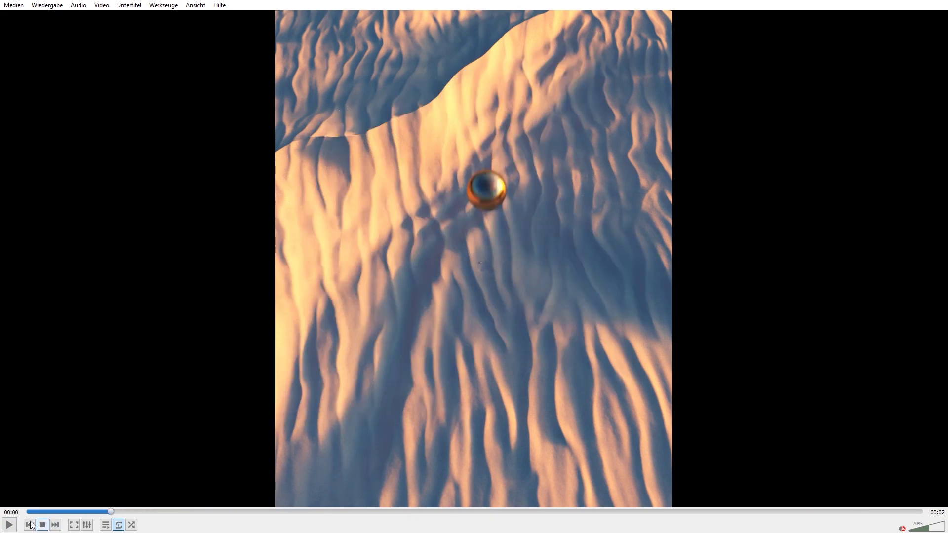
click(9, 525)
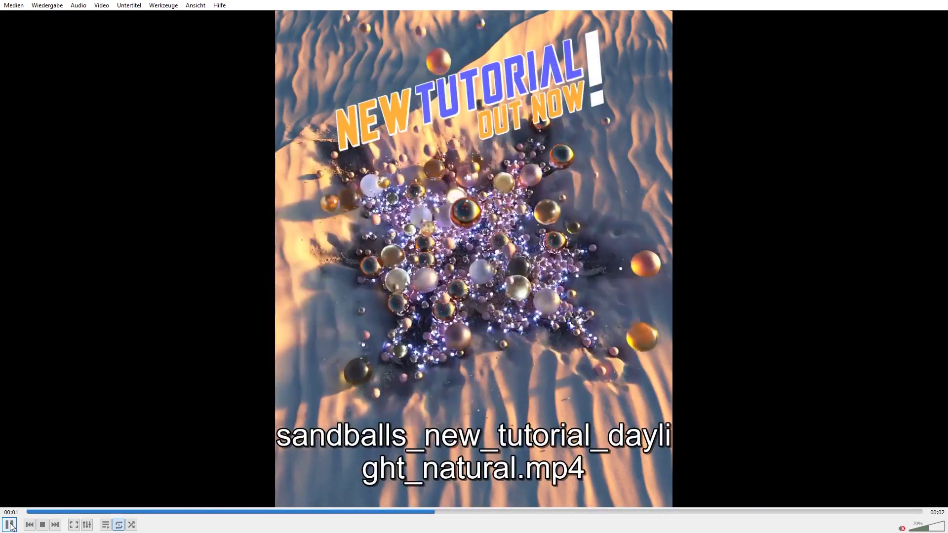
Step: View the intergalactic clip and its Process version, briefly pausing the Process version during playback
click(55, 525)
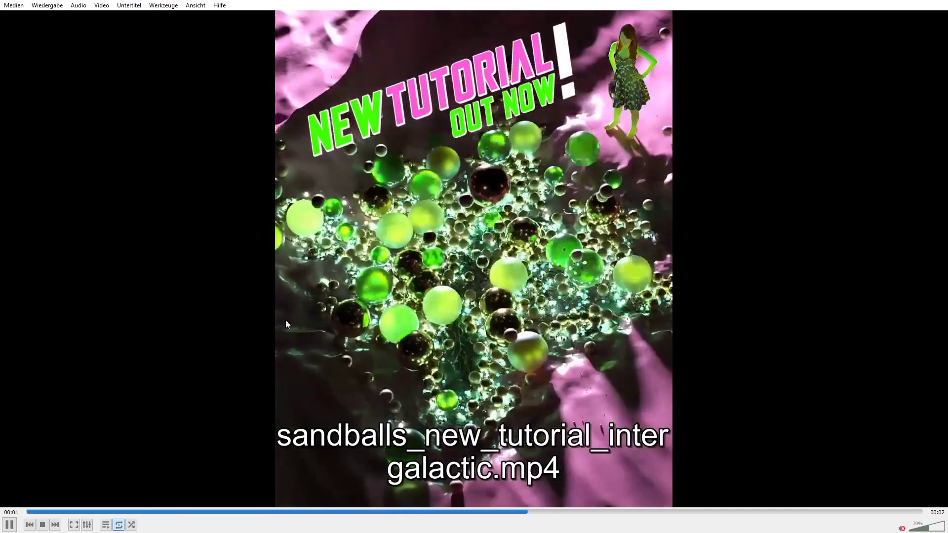
click(54, 526)
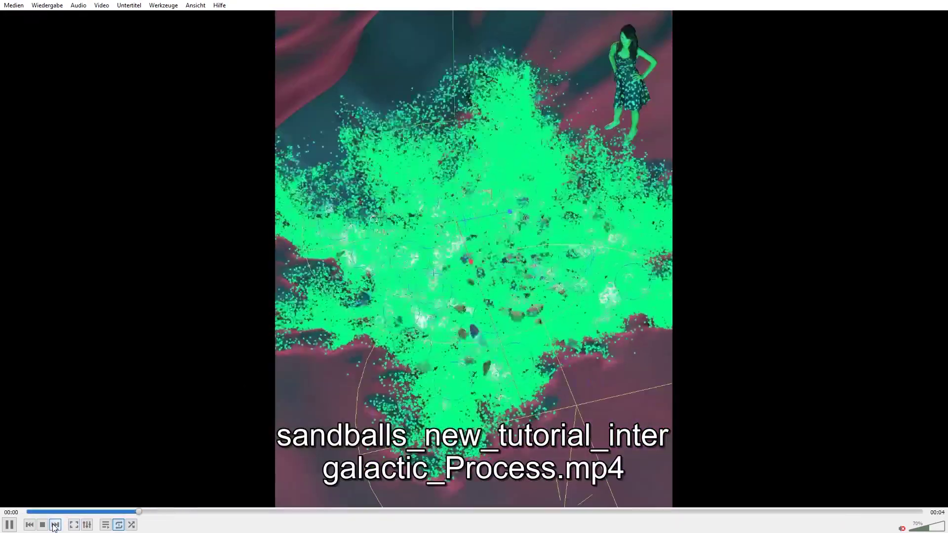
click(9, 525)
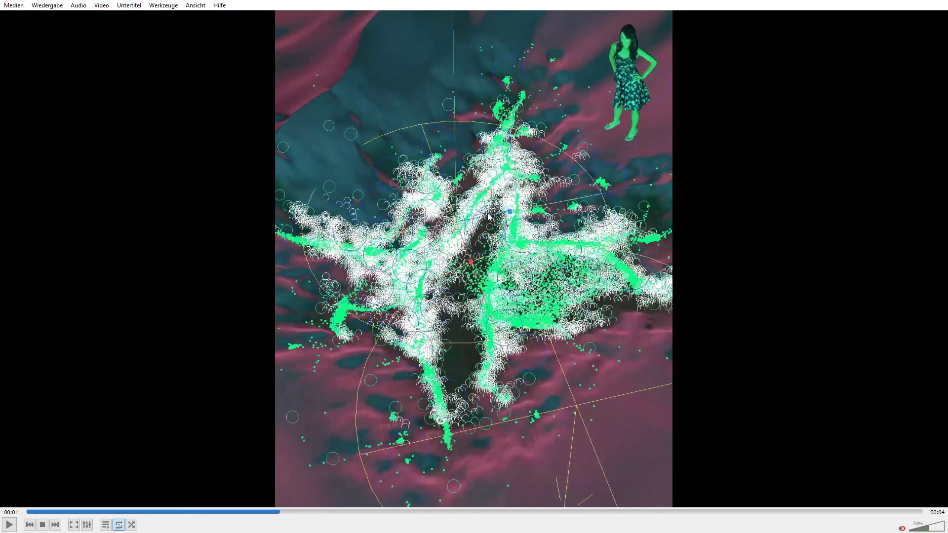
click(6, 528)
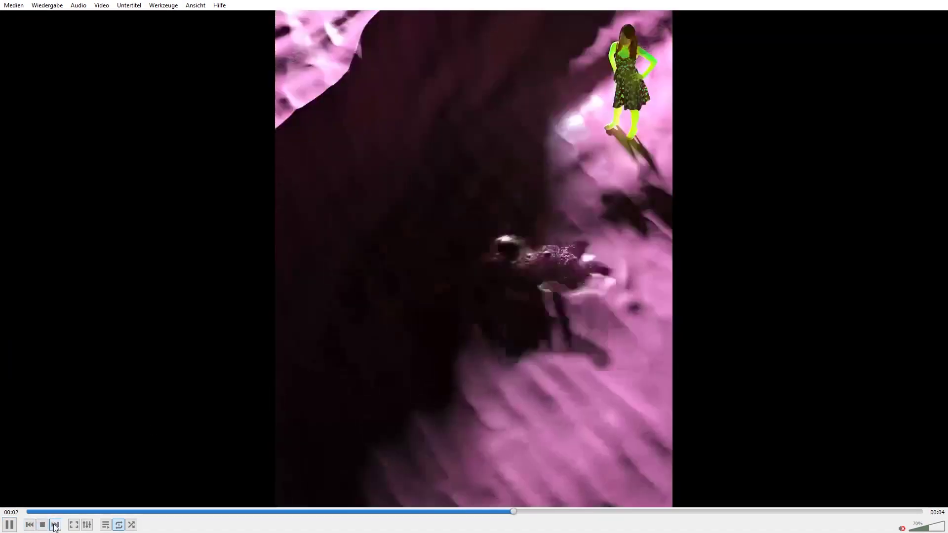
Step: Skip to the onthemoon clip, pause it to examine the spheres, and resume playback
click(55, 525)
click(457, 271)
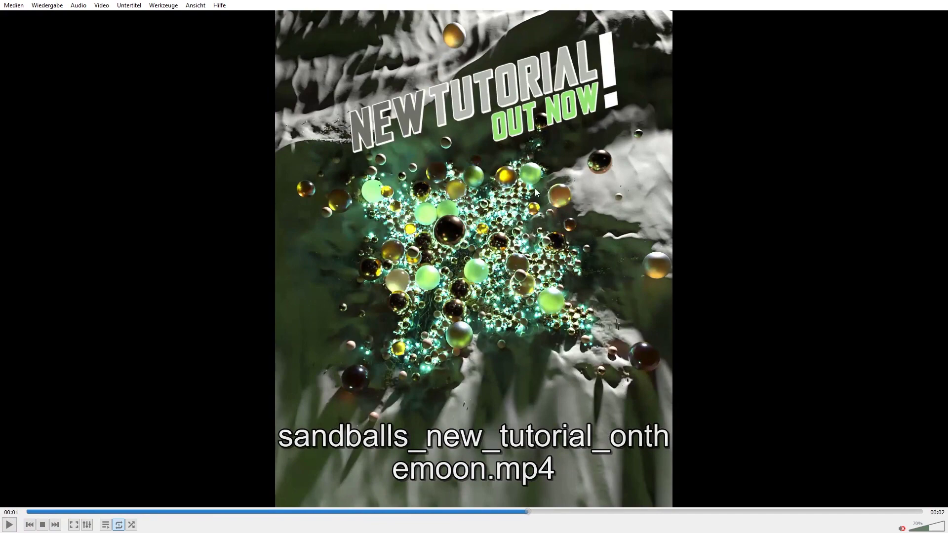
click(10, 524)
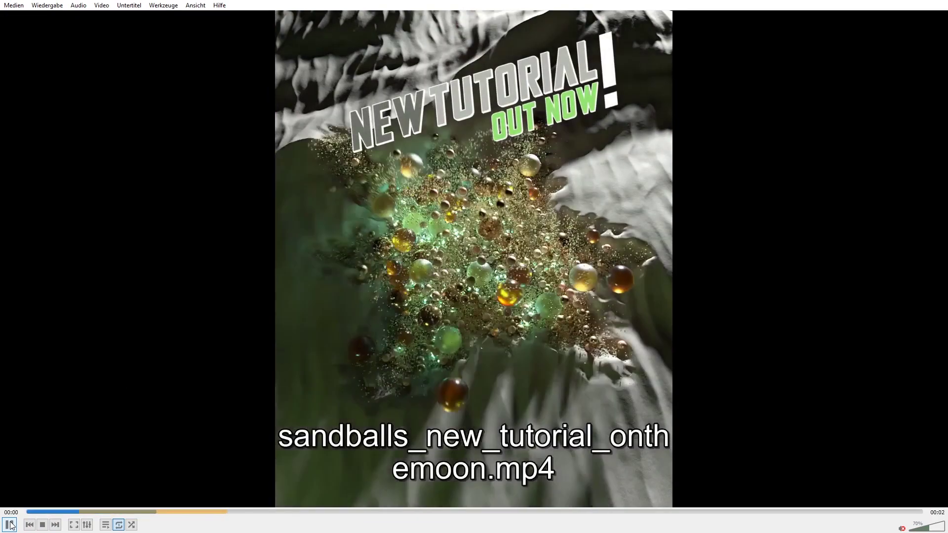
Step: Review the onthemoon_glass clip, return to the onthemoon clip for comparison, and skip forward through the playlist
click(55, 524)
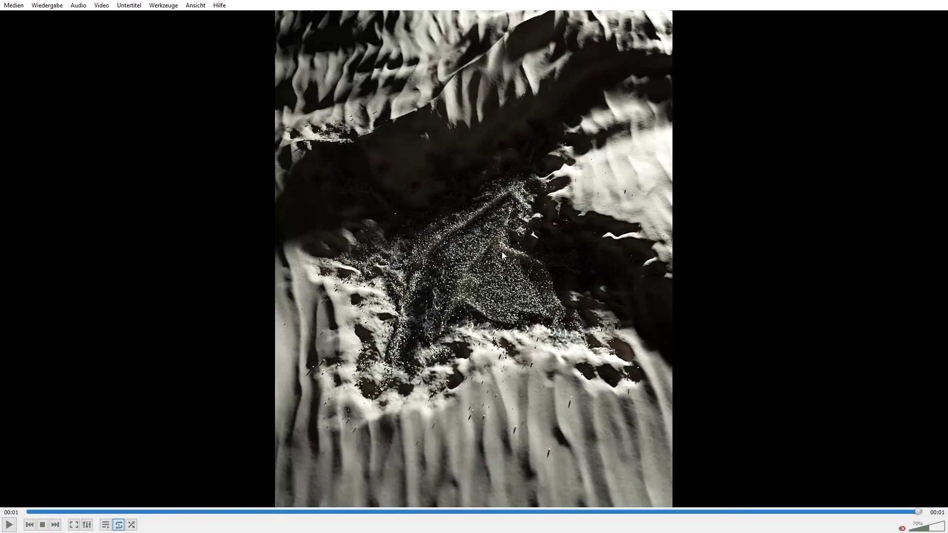
click(15, 525)
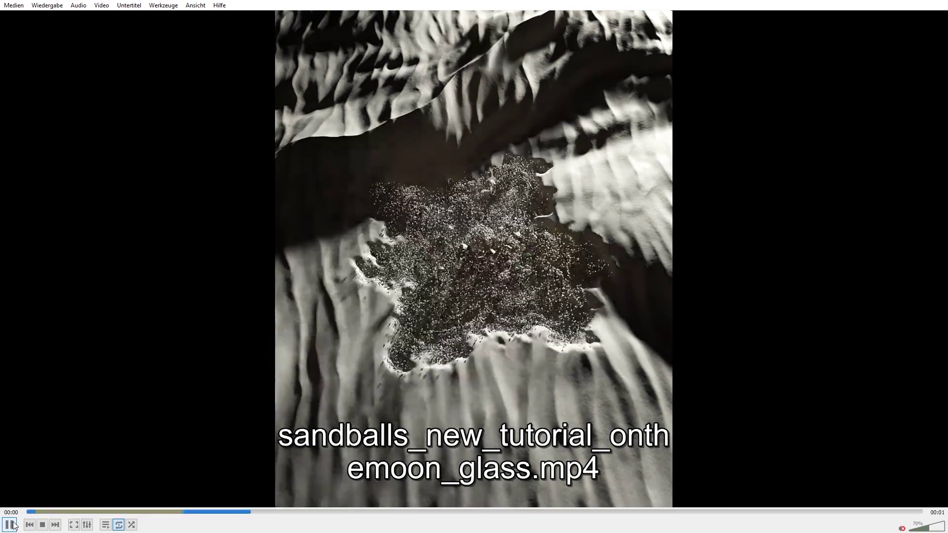
click(29, 525)
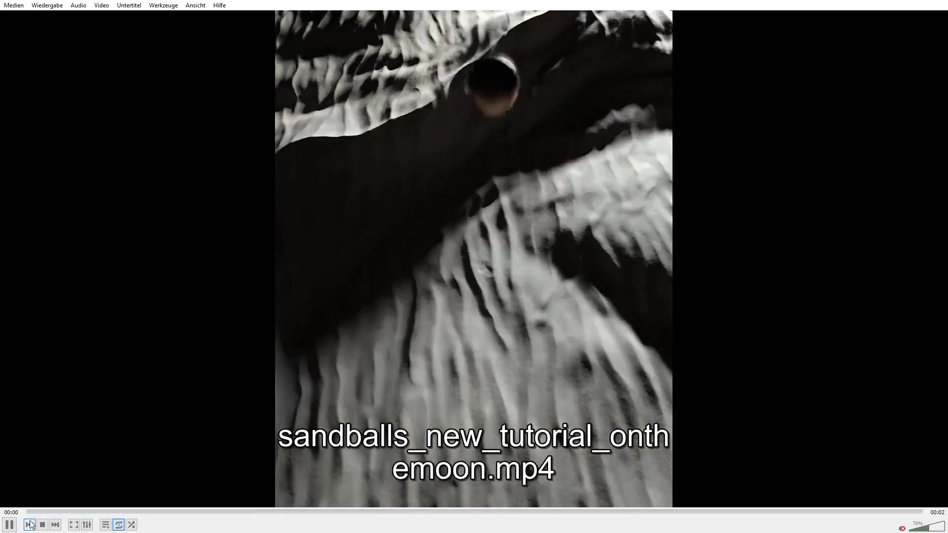
click(57, 525)
click(56, 525)
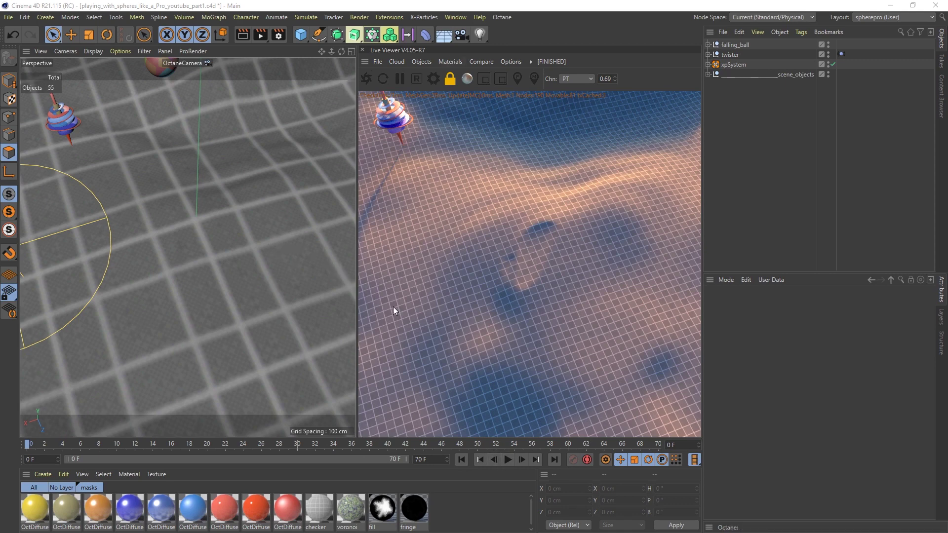
Step: Switch to Cinema 4D and play the sphere simulation, pausing at frame 7 and again at frame 36
click(509, 460)
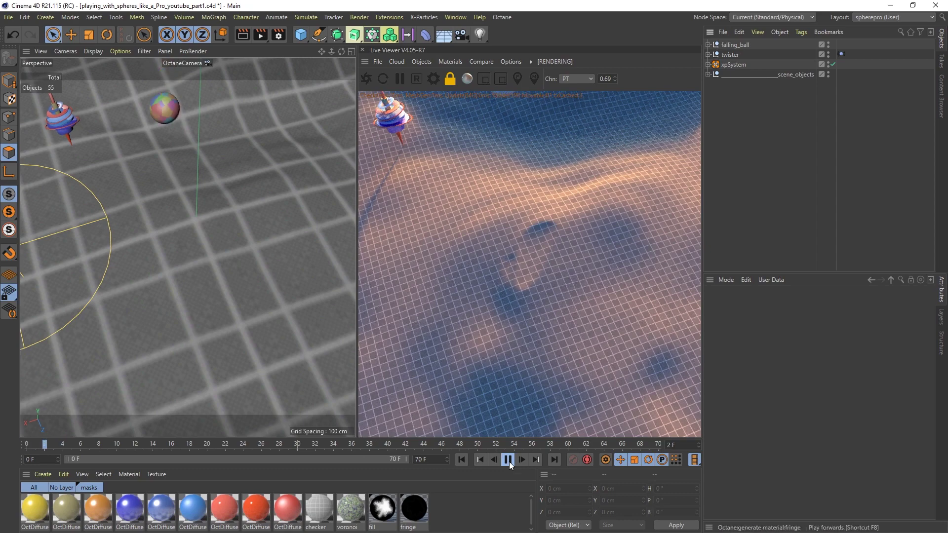
click(509, 462)
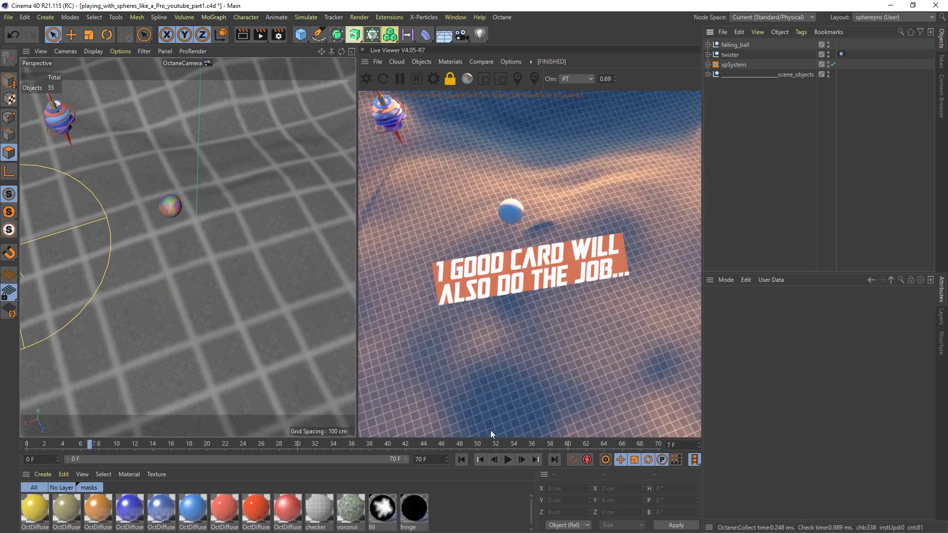
click(509, 460)
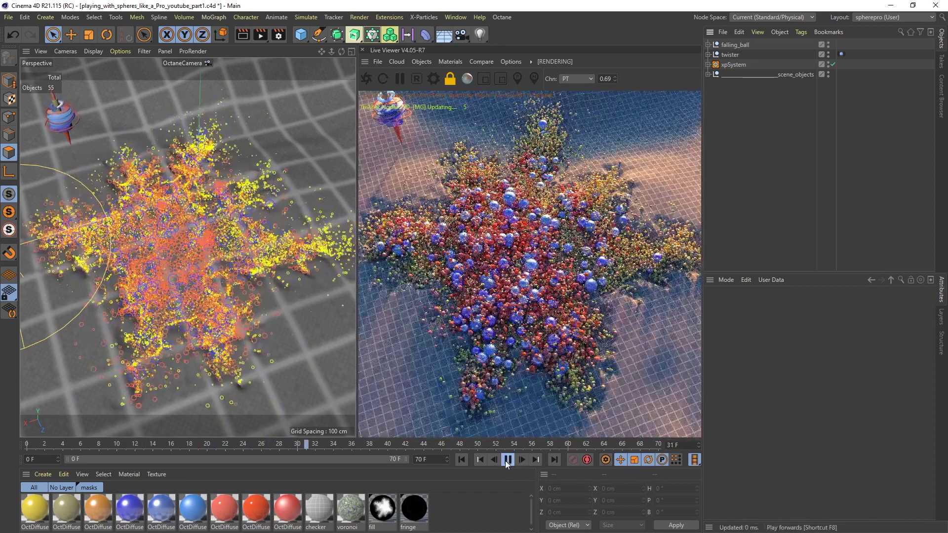
click(507, 460)
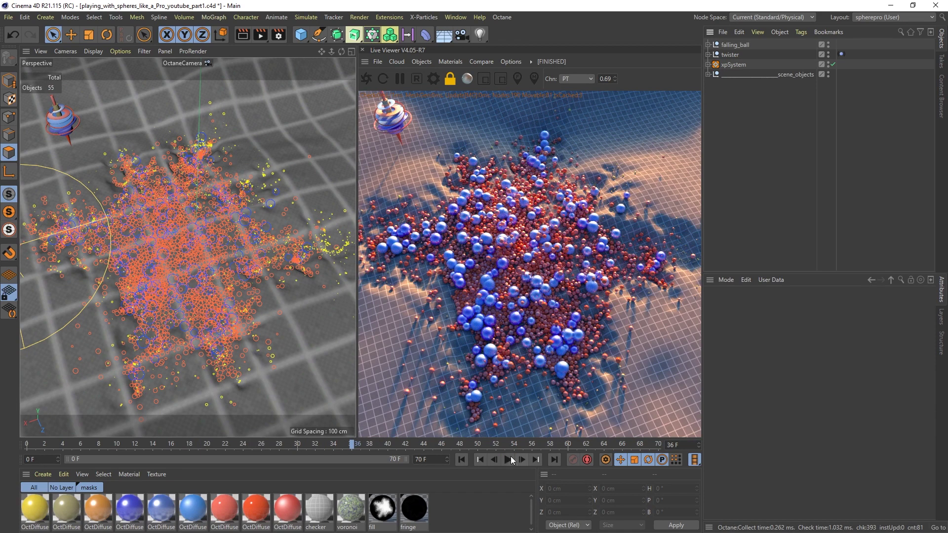
Step: Rewind the simulation to frame 0 and replay it, pausing at frame 7 and at the burst on frame 15
click(461, 460)
click(507, 460)
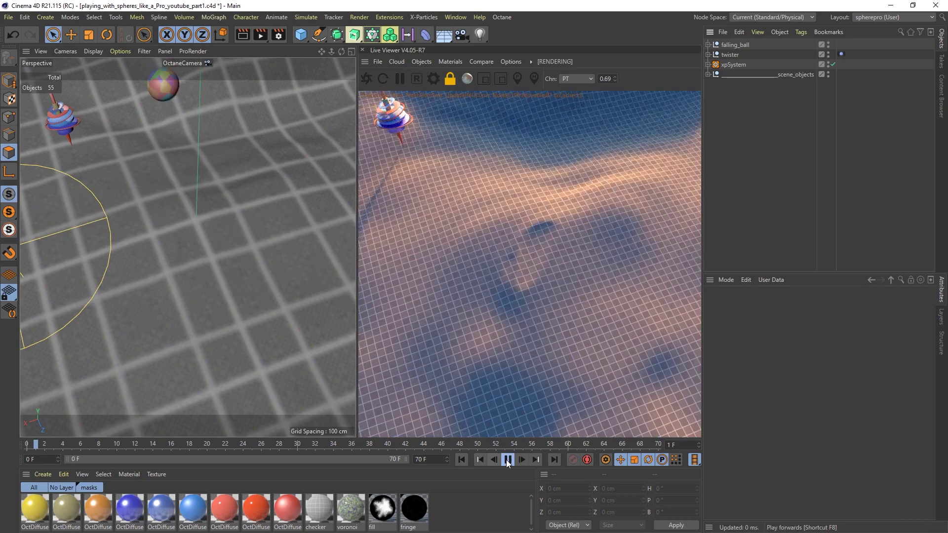
click(507, 459)
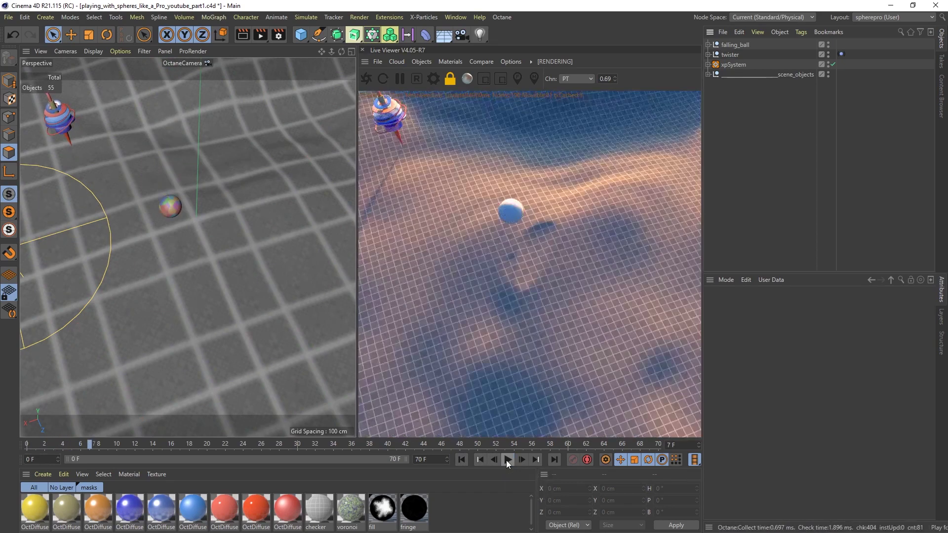
click(507, 460)
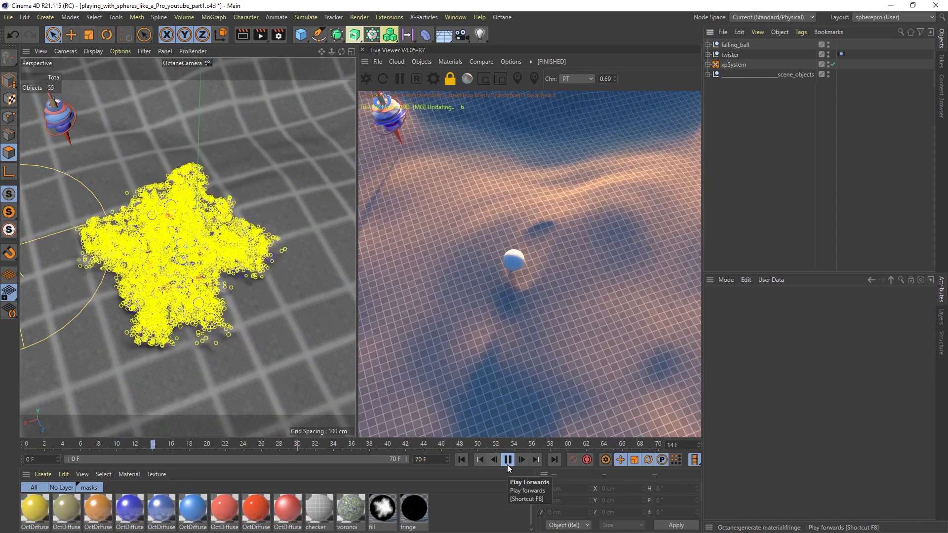
click(508, 460)
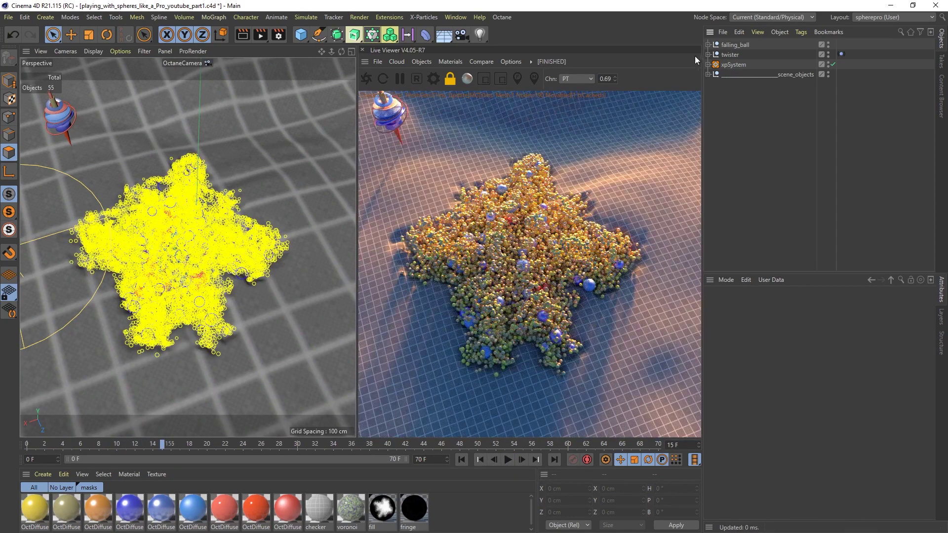
Step: Expand the xpSystem hierarchy and examine the emission settings of the initial and spawning emitters
click(708, 65)
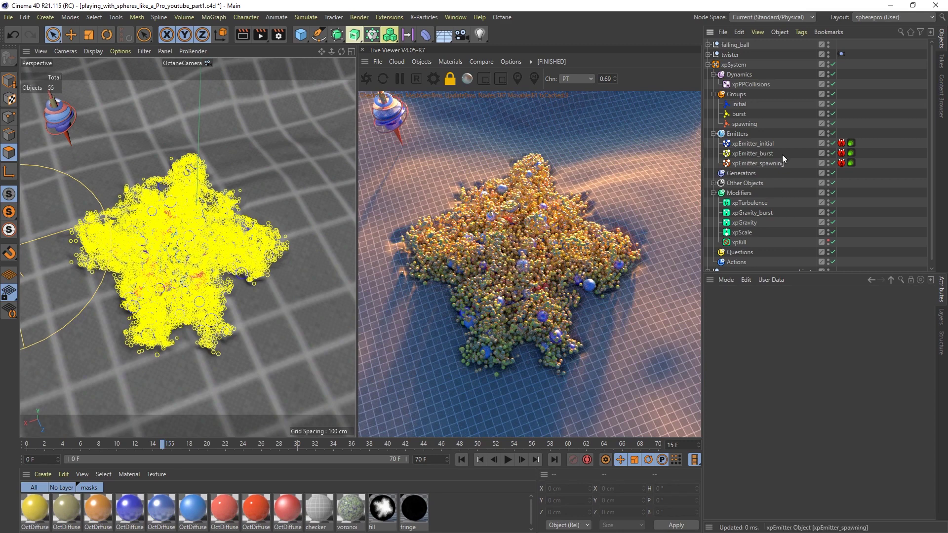
click(754, 145)
click(756, 163)
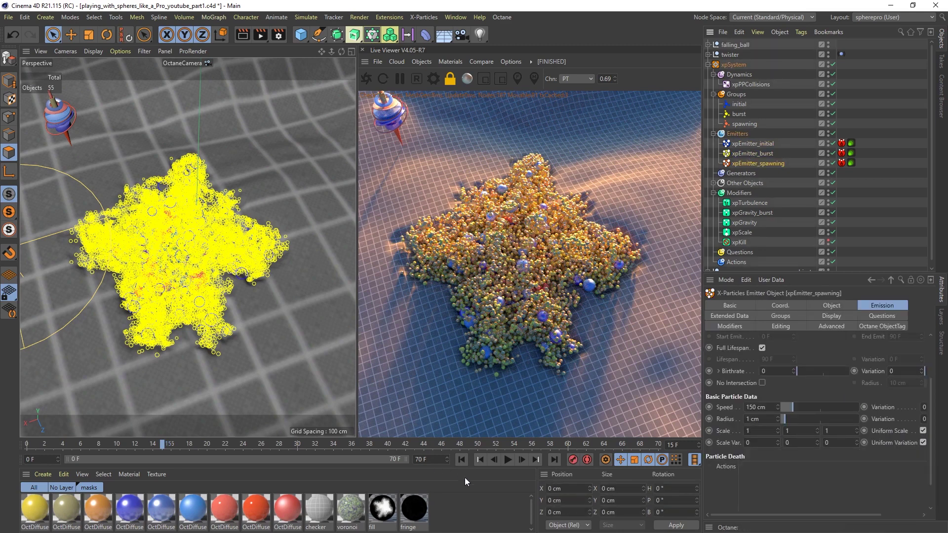
Step: Advance the simulation to frame 29 and compare the initial emitter's emission settings with the spawning emitter's
click(507, 459)
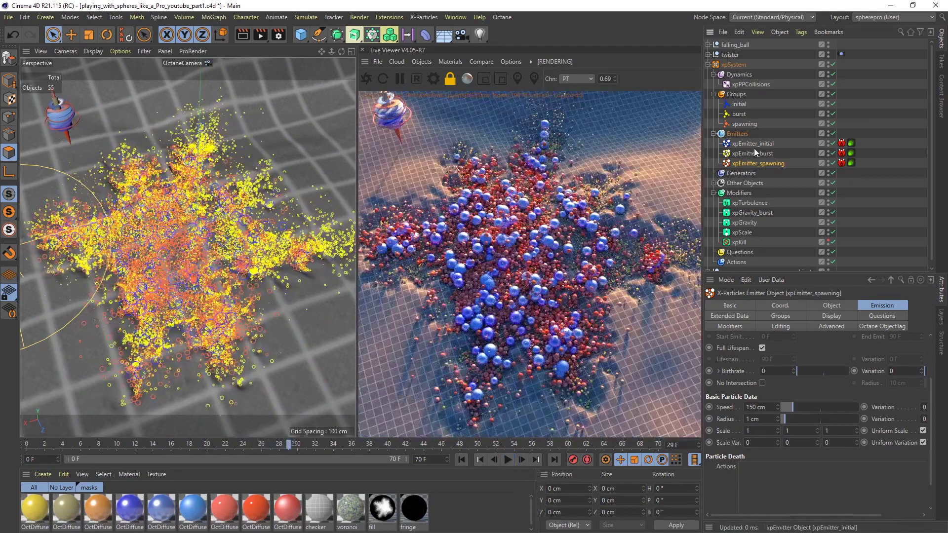
click(754, 154)
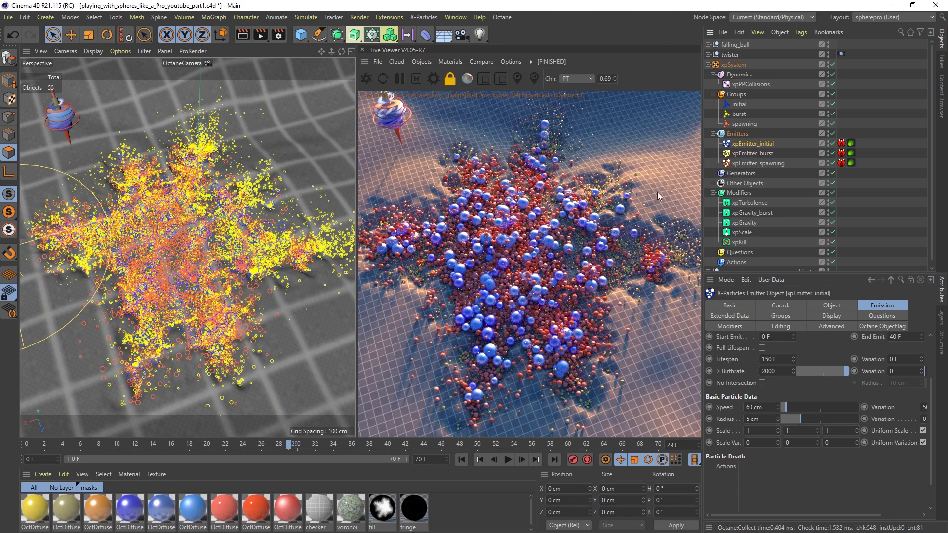
click(760, 164)
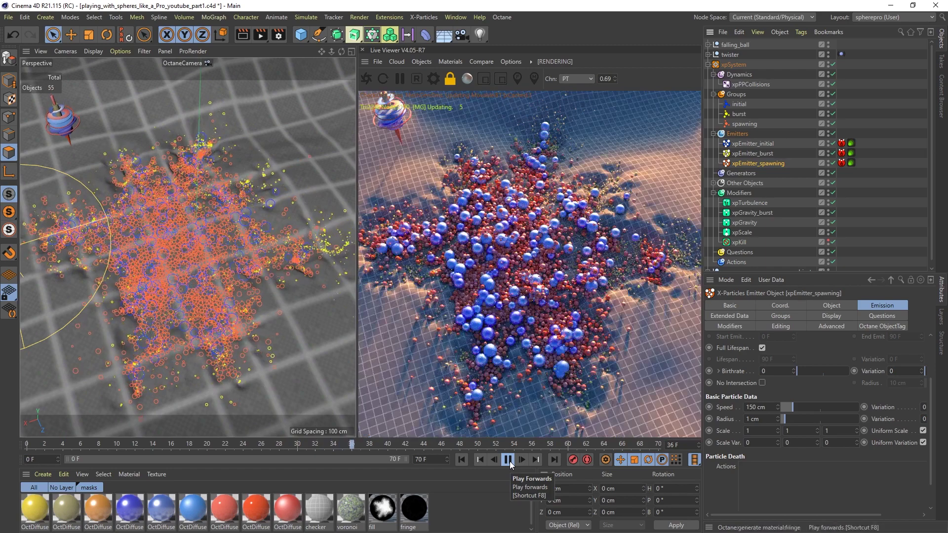
Step: Play the rest of the simulation in stages, pausing at frames 44, 51 and 67 to examine the growing spheres
click(509, 460)
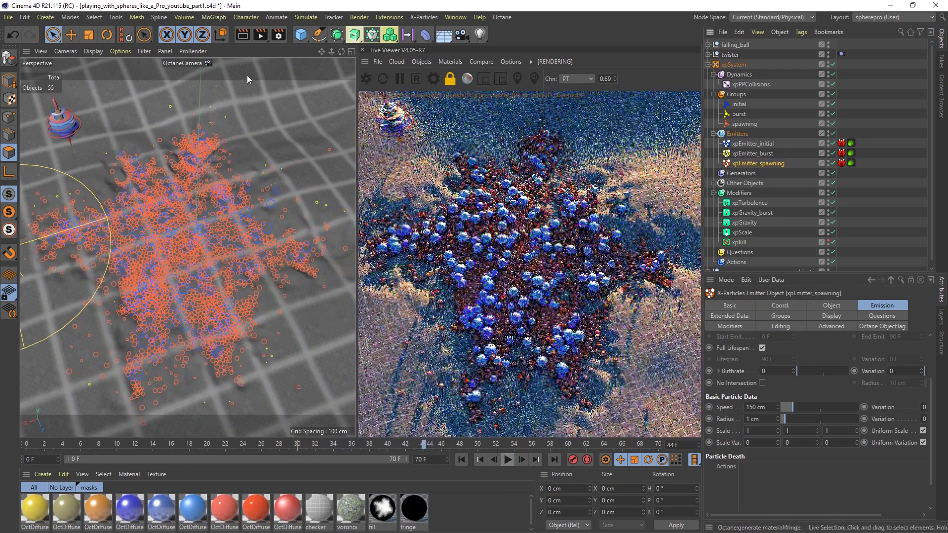
click(507, 460)
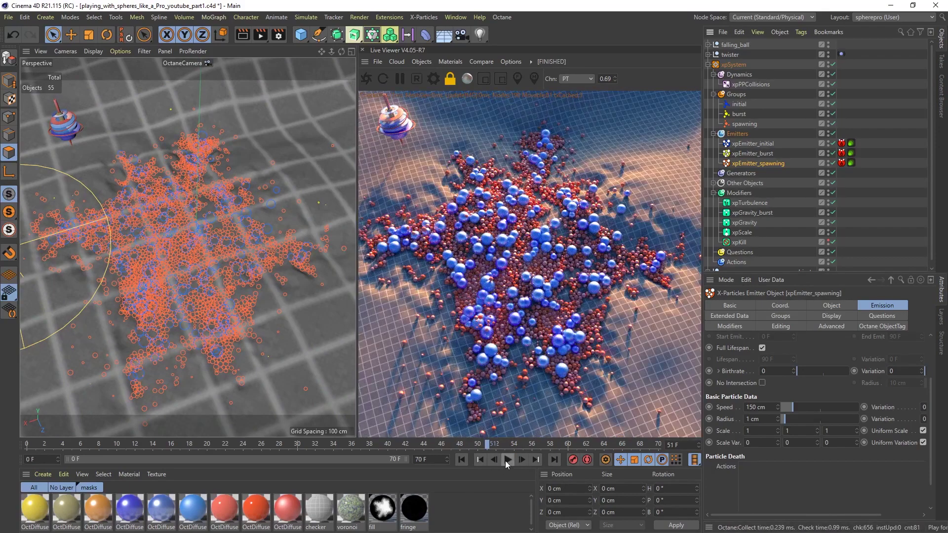
click(508, 460)
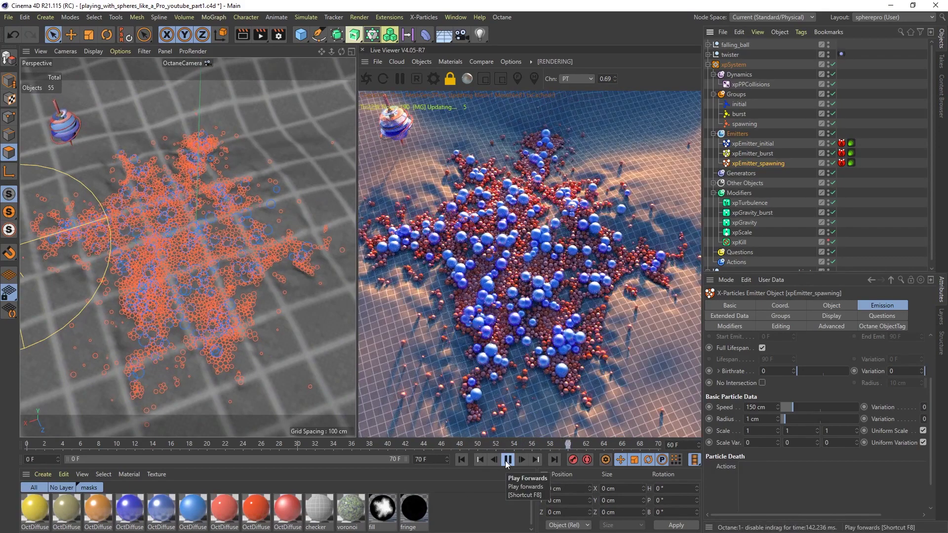
click(507, 460)
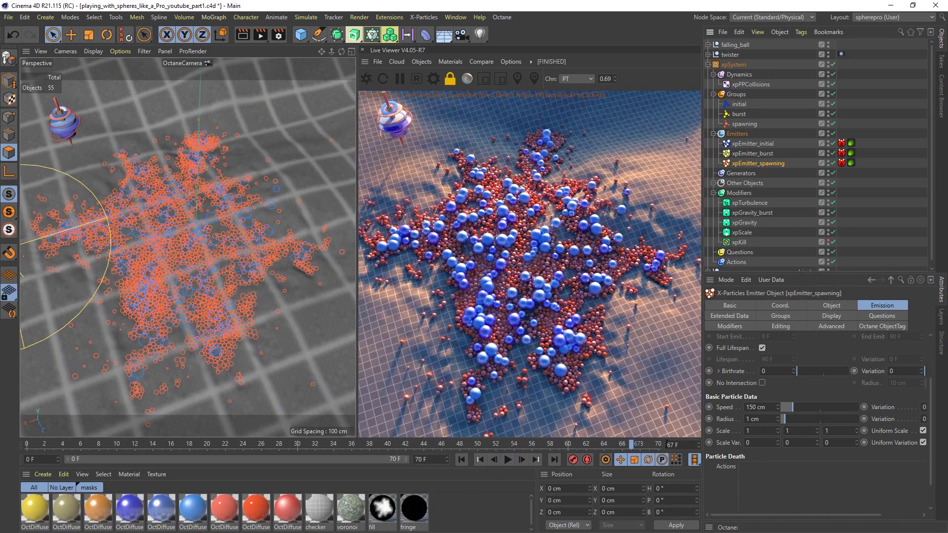
click(508, 462)
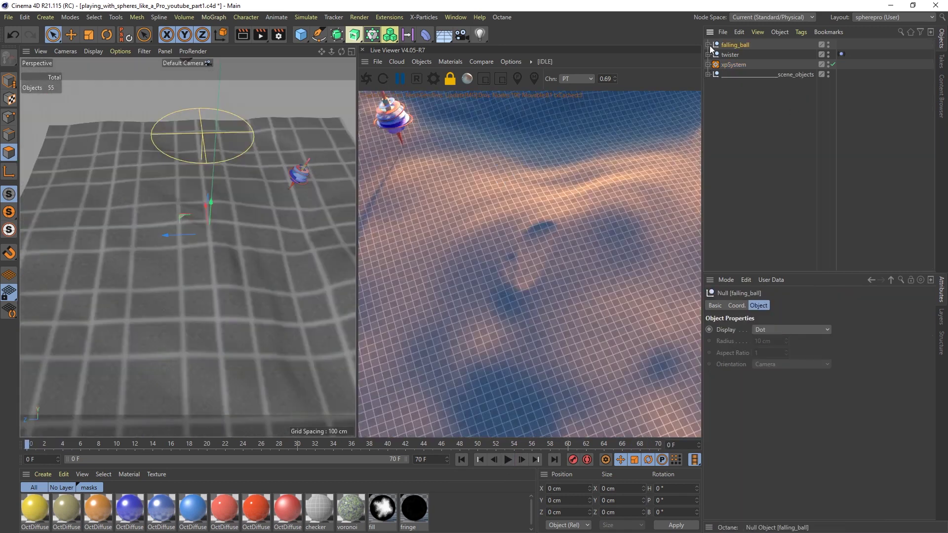
Step: Expand the falling_ball group and play the simulation to frame 15 from an angled default camera view
click(708, 45)
alt+drag(322, 199, 229, 272)
click(508, 459)
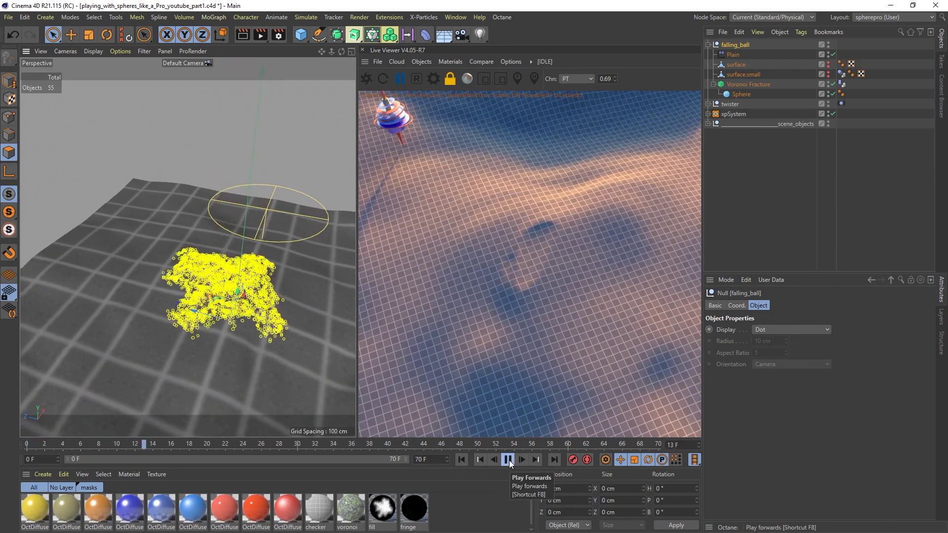
click(508, 461)
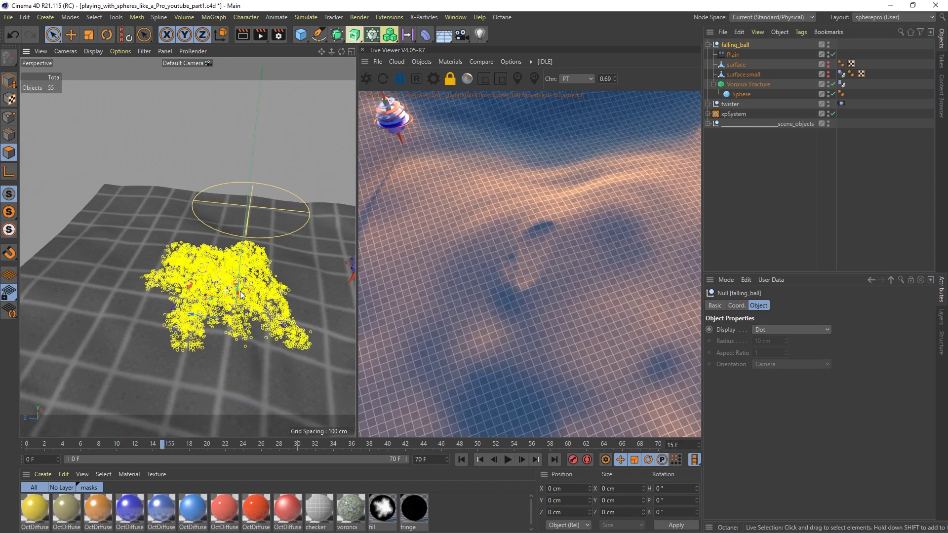
Step: Expand the xpSystem hierarchy and play the simulation to frame 23, examining the ground surface from a lower default camera angle
click(709, 113)
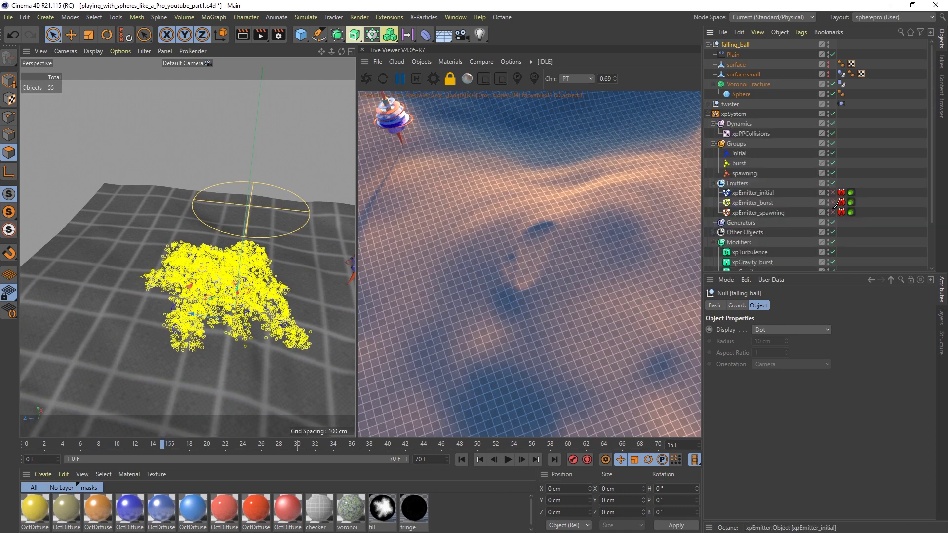
alt+drag(89, 304, 269, 386)
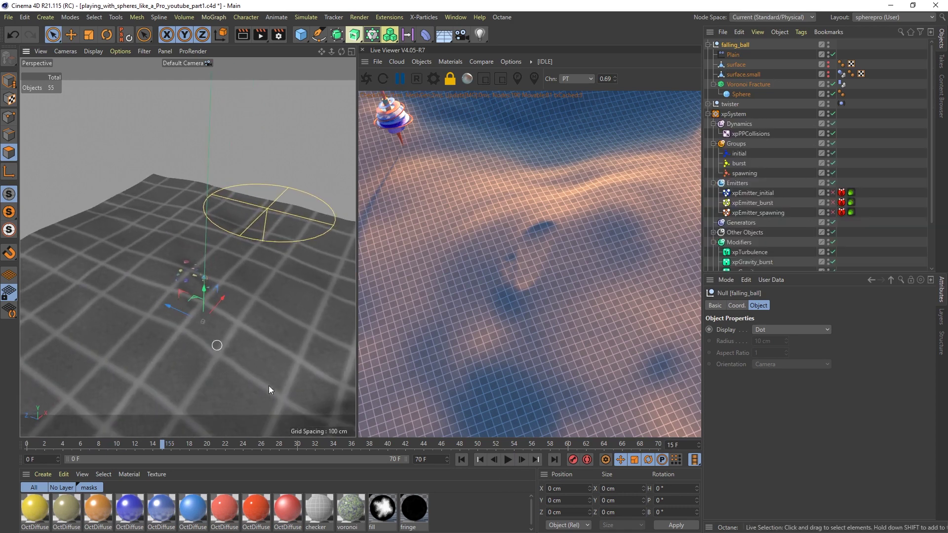
click(479, 460)
click(508, 460)
click(508, 460)
alt+drag(214, 258, 246, 267)
alt+right_drag(247, 267, 212, 267)
mouse_move(211, 268)
alt+mouse_down()
mouse_move(244, 277)
mouse_move(215, 283)
alt+mouse_up()
click(508, 461)
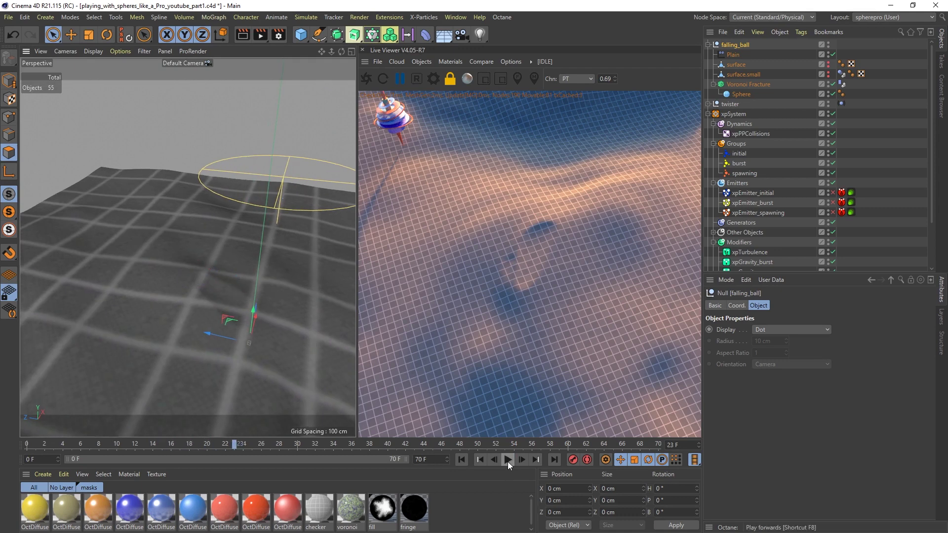
click(508, 462)
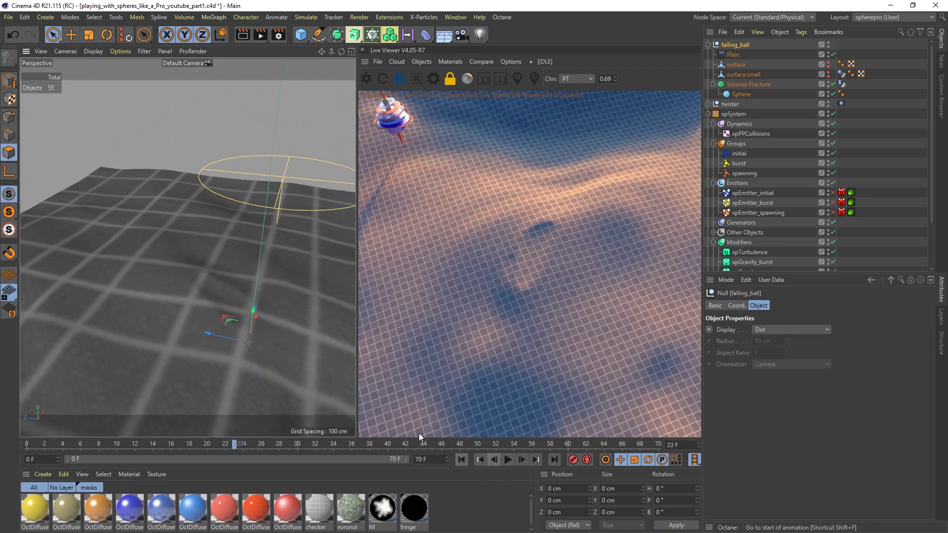
Step: Replay the simulation, pause it at frame 24 and examine the terrain nearly edge-on
alt+drag(187, 248, 478, 444)
click(508, 460)
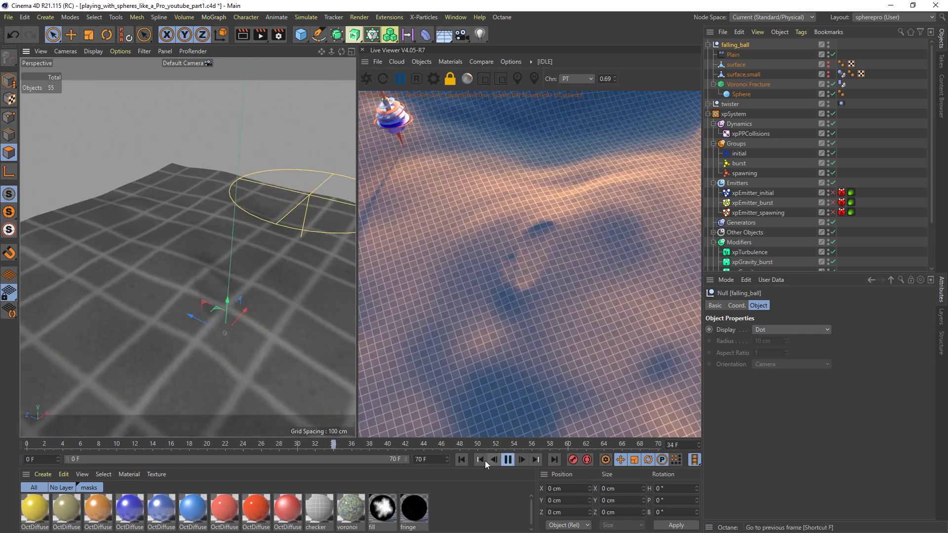
click(507, 459)
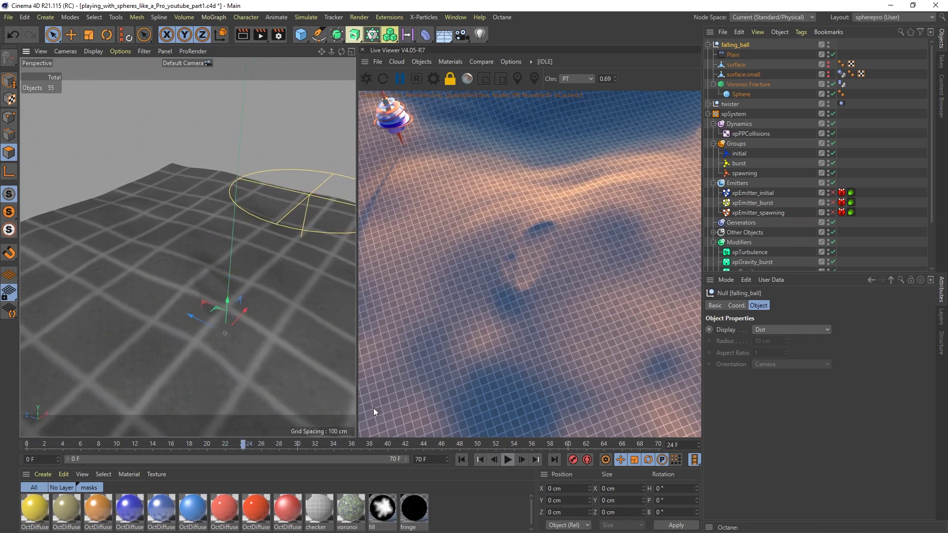
alt+drag(296, 336, 230, 288)
alt+drag(214, 253, 214, 266)
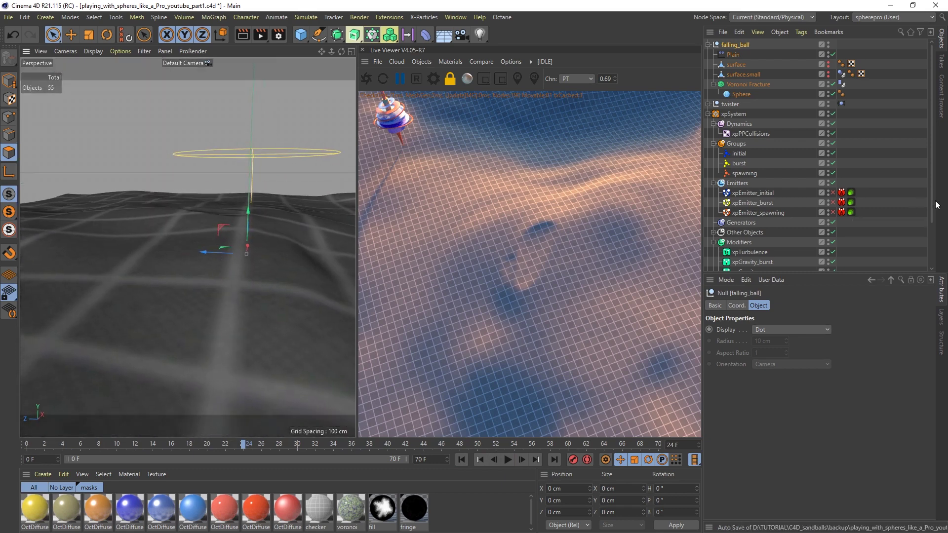
Step: Expand the scene_objects group and hide its surface object in the viewport
scroll(864, 267, down, 3)
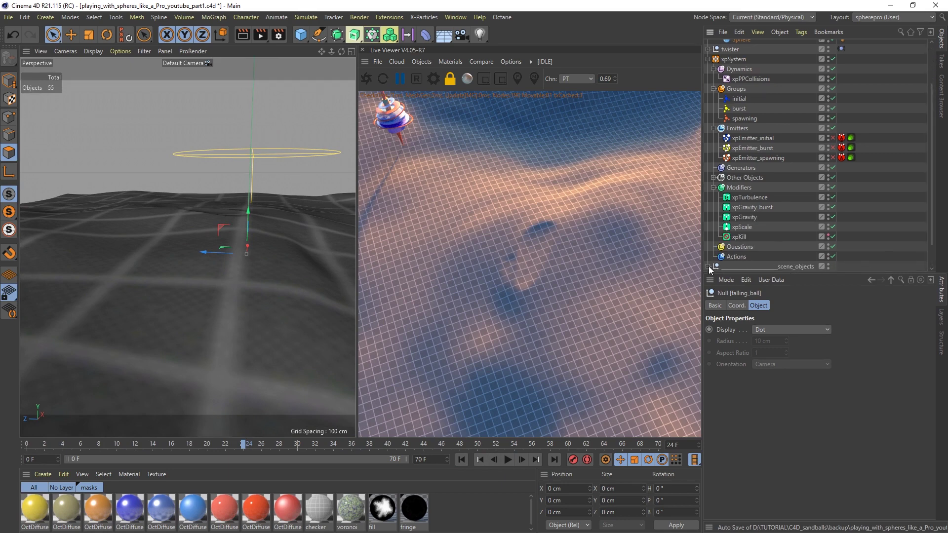
scroll(926, 218, down, 2)
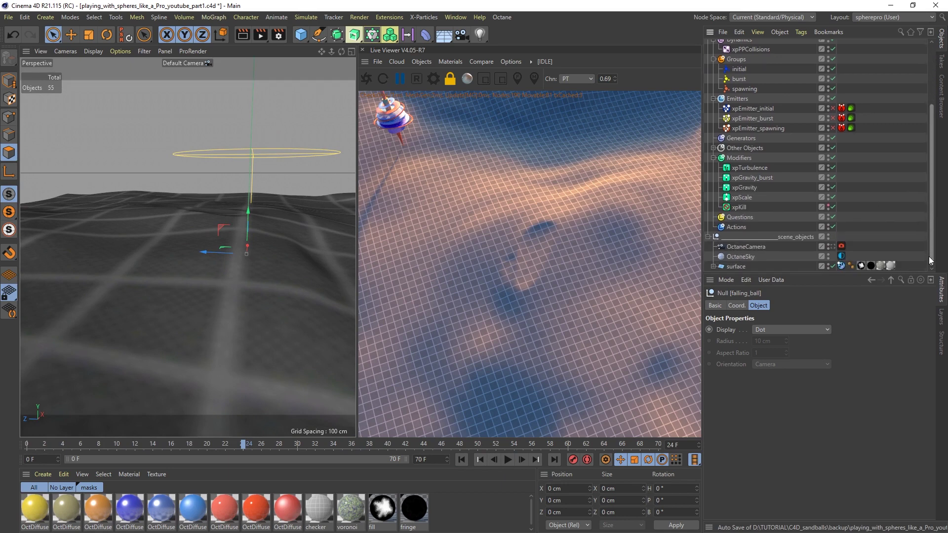
click(828, 264)
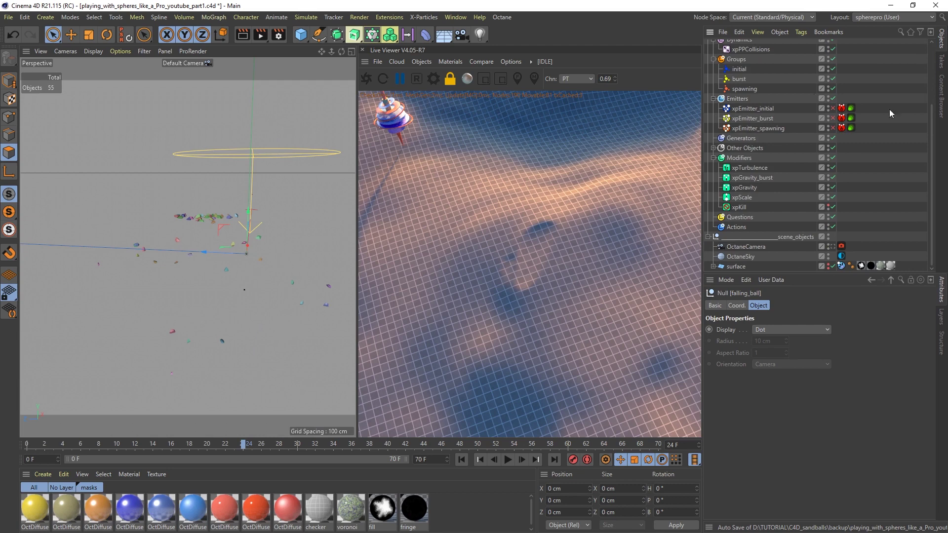
Step: Select surface.small in the falling_ball group, examine it up close with the ball fragments around it, and clear the selection
scroll(933, 122, up, 5)
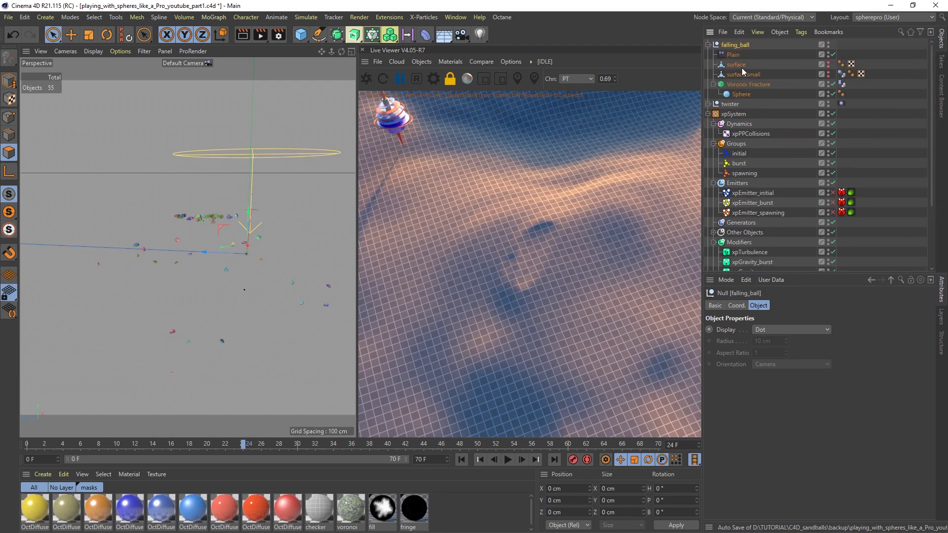
click(760, 74)
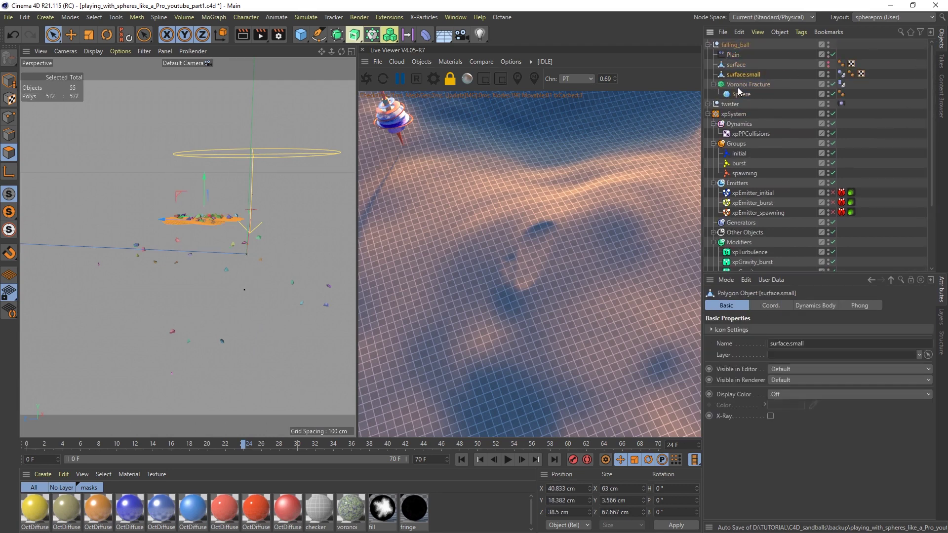
alt+drag(214, 215, 183, 256)
alt+right_drag(182, 257, 221, 218)
alt+drag(220, 218, 215, 239)
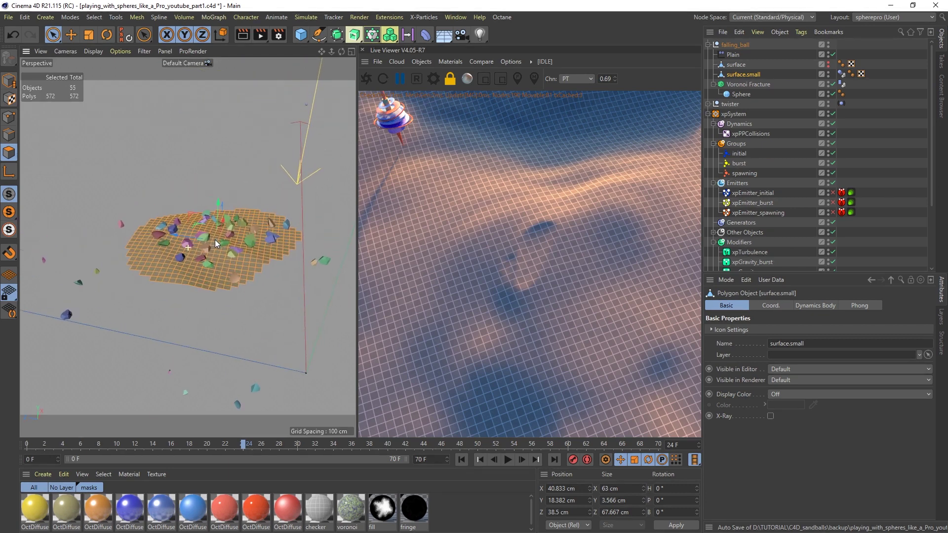
click(838, 151)
alt+right_drag(180, 228, 143, 247)
alt+drag(144, 247, 179, 239)
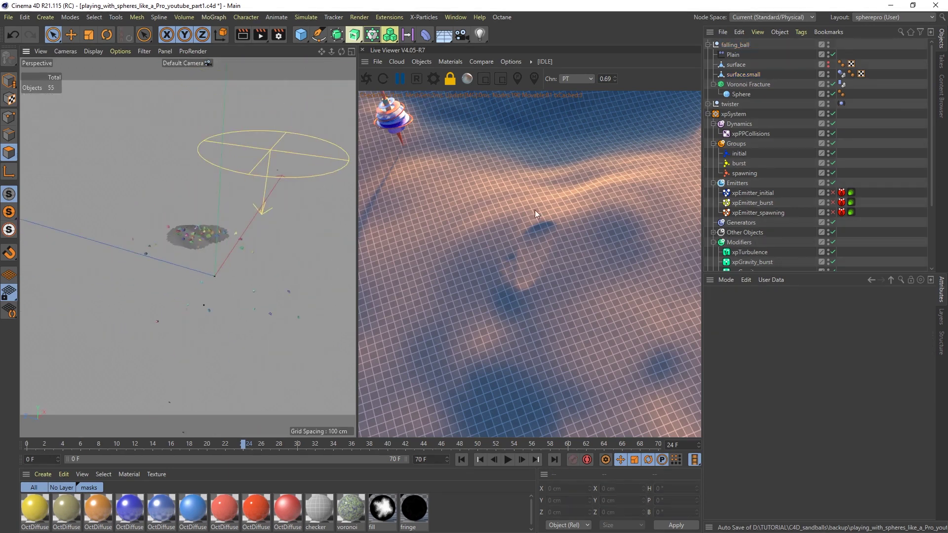
Step: Replay the simulation from the start to frame 21 and examine the fragments landing on the small surface
click(461, 460)
click(508, 460)
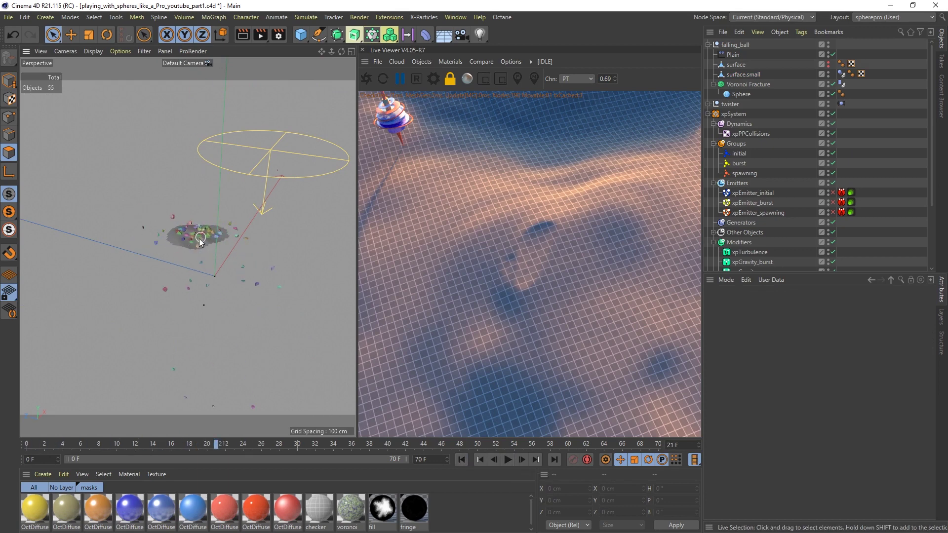
alt+drag(217, 232, 204, 237)
scroll(204, 235, up, 5)
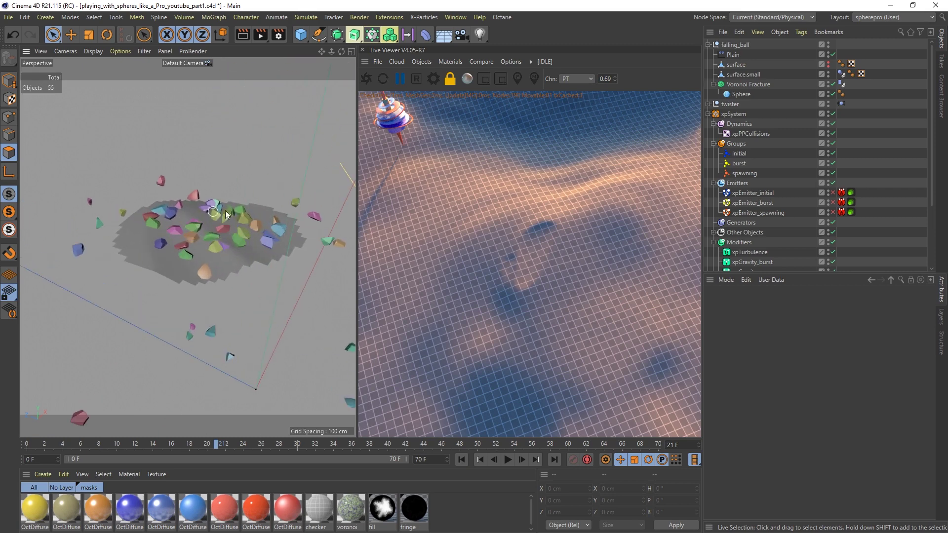
Step: Play the fracture simulation again from frame 0 to frame 39 and examine the small collision surface
scroll(217, 255, down, 5)
alt+drag(245, 258, 252, 234)
click(508, 460)
click(508, 459)
click(462, 460)
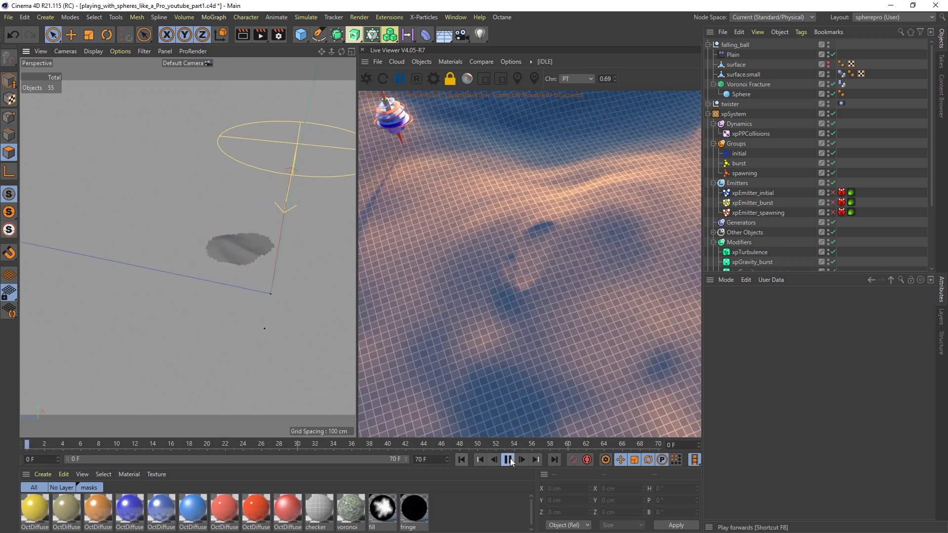
click(507, 459)
click(508, 460)
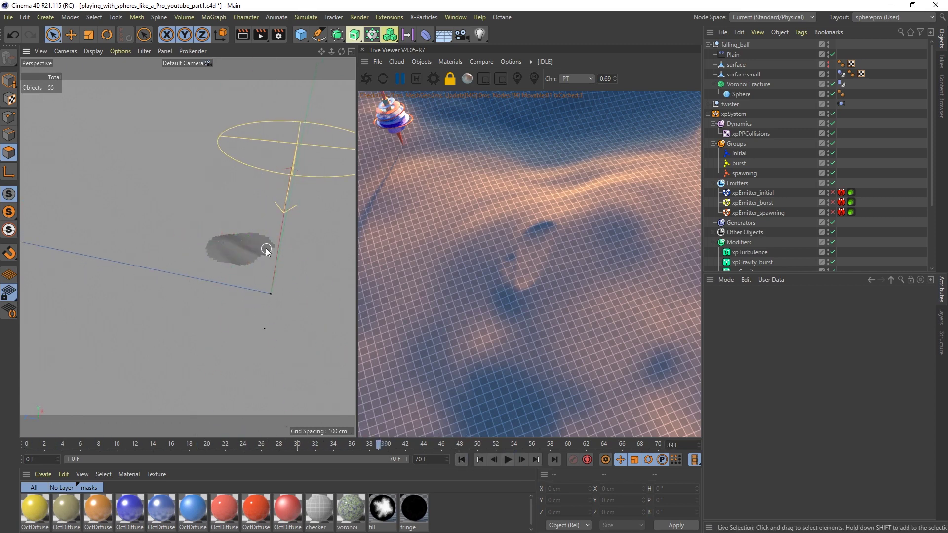
alt+drag(266, 248, 344, 238)
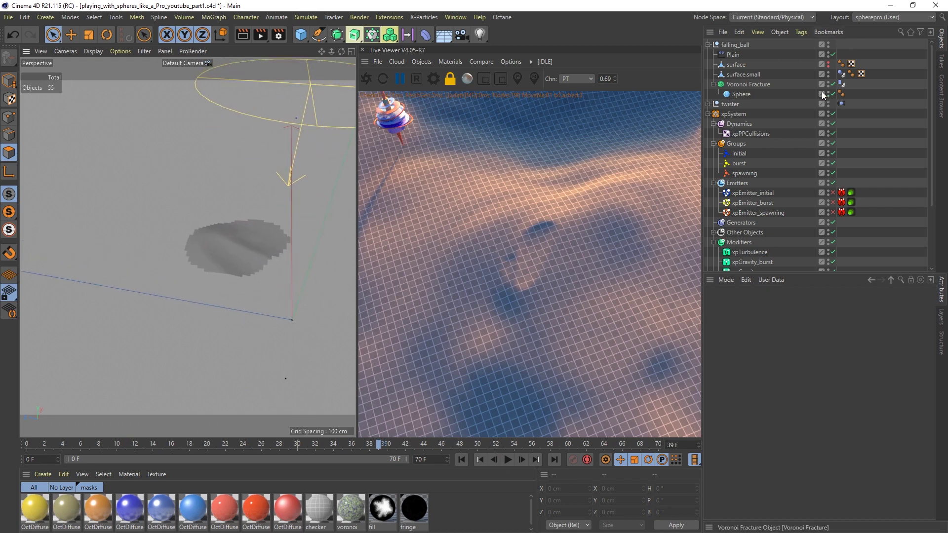
Step: Temporarily show the falling_ball group's full surface object to compare its extent with surface.small, and hide it again
click(830, 64)
click(828, 63)
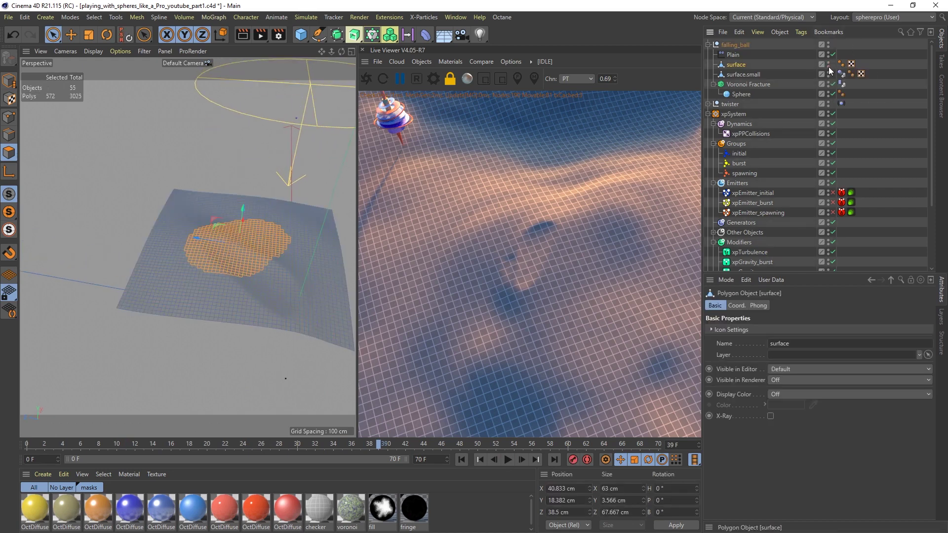
click(829, 66)
scroll(173, 272, down, 4)
alt+drag(173, 272, 235, 241)
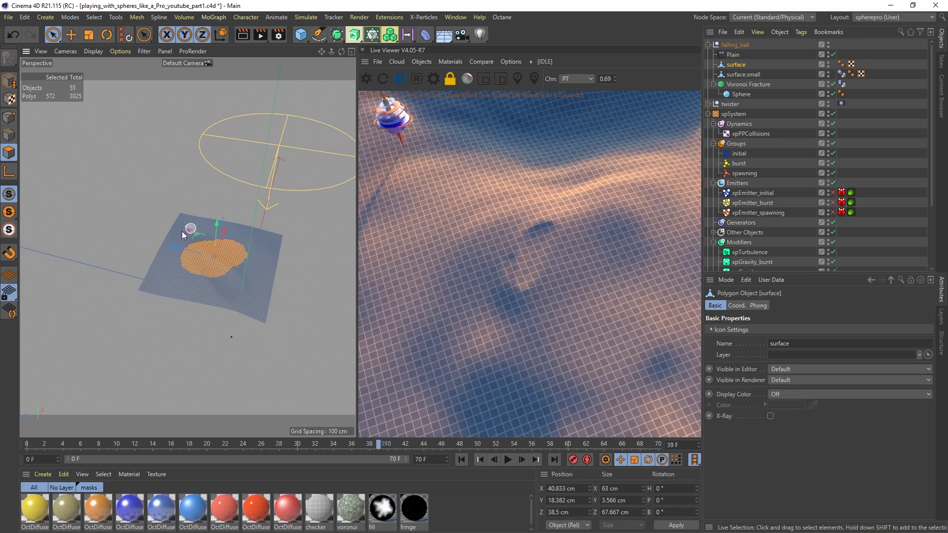
scroll(211, 279, up, 3)
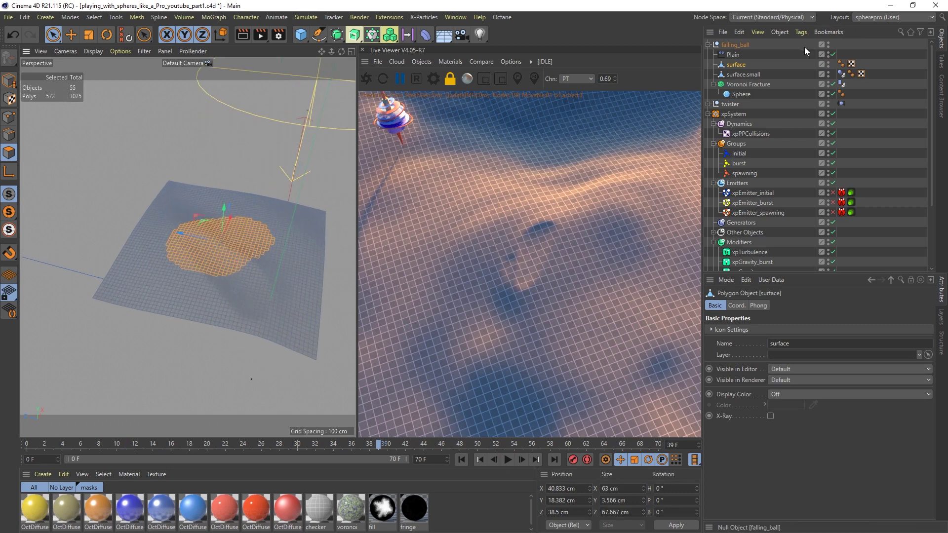
click(828, 63)
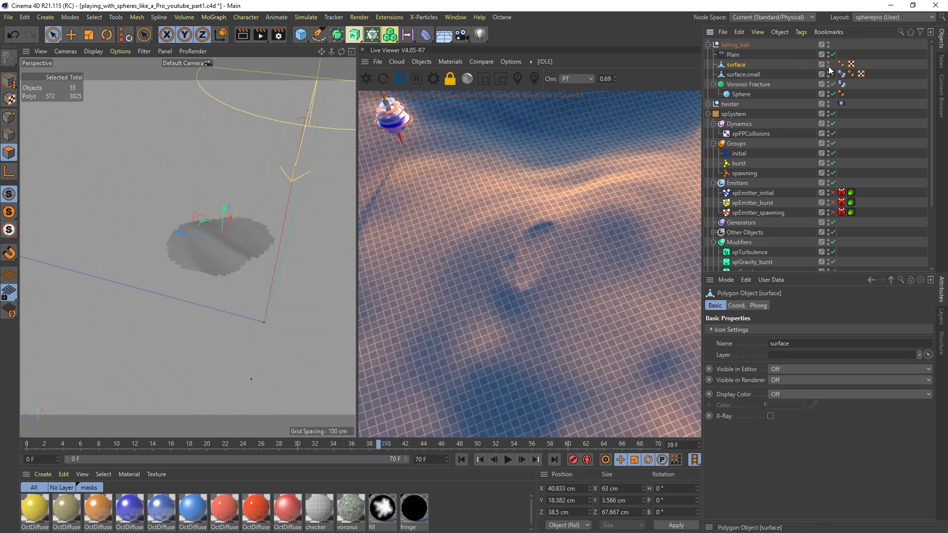
alt+drag(152, 277, 212, 237)
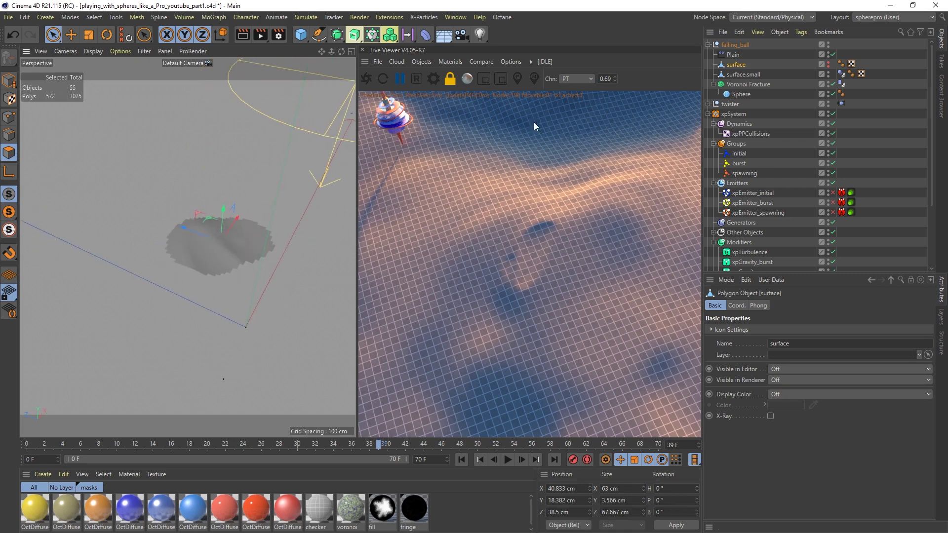
Step: Open the Voronoi Fracture's source settings and replay the simulation from the start to frame 10 to examine the ball up close
click(736, 53)
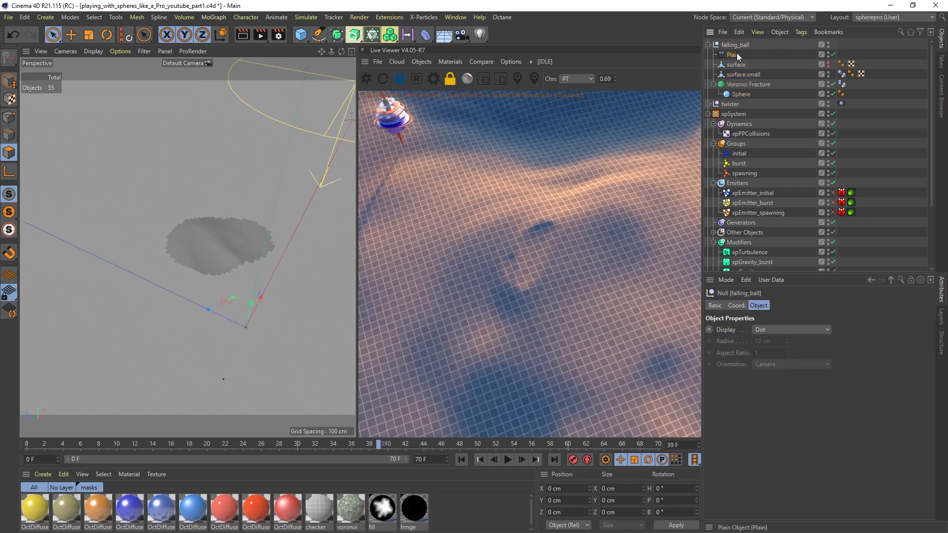
click(746, 84)
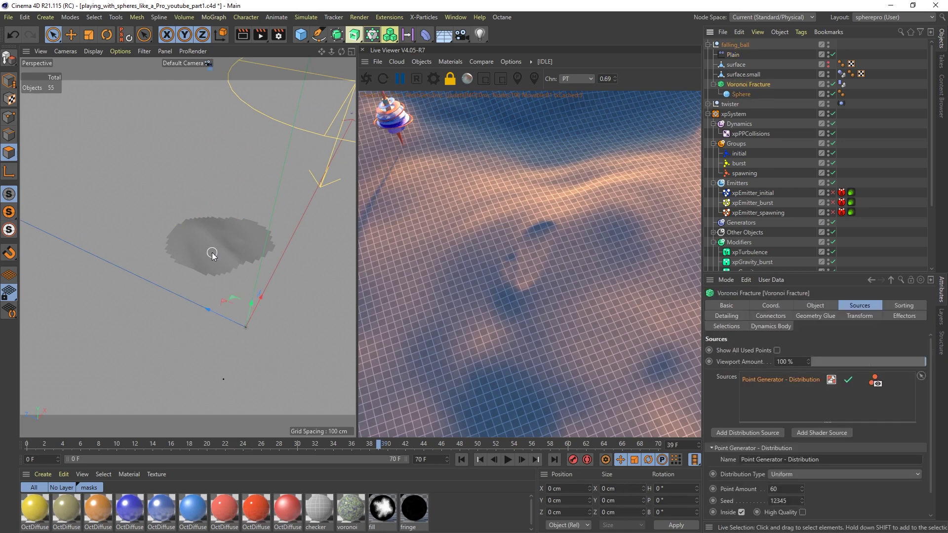
alt+drag(213, 254, 262, 259)
click(462, 460)
click(507, 460)
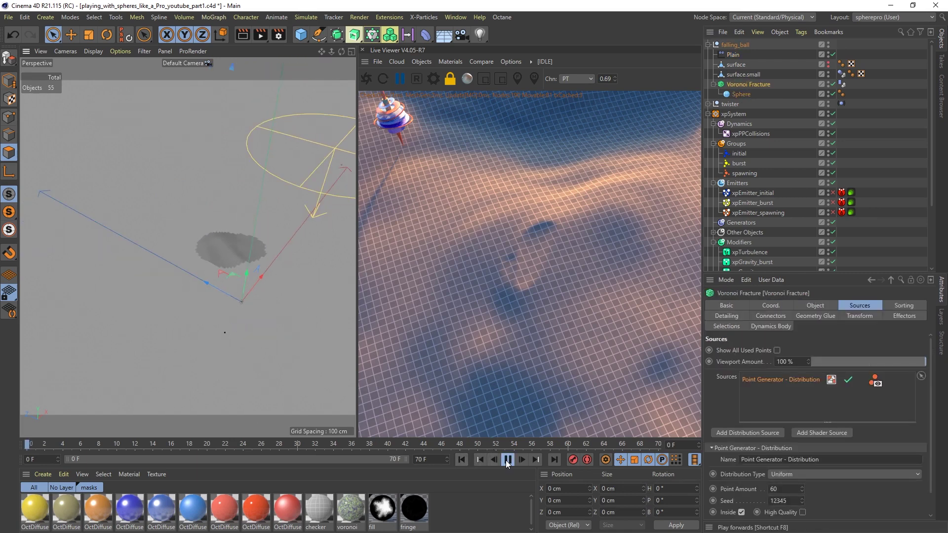
click(508, 460)
scroll(273, 240, up, 5)
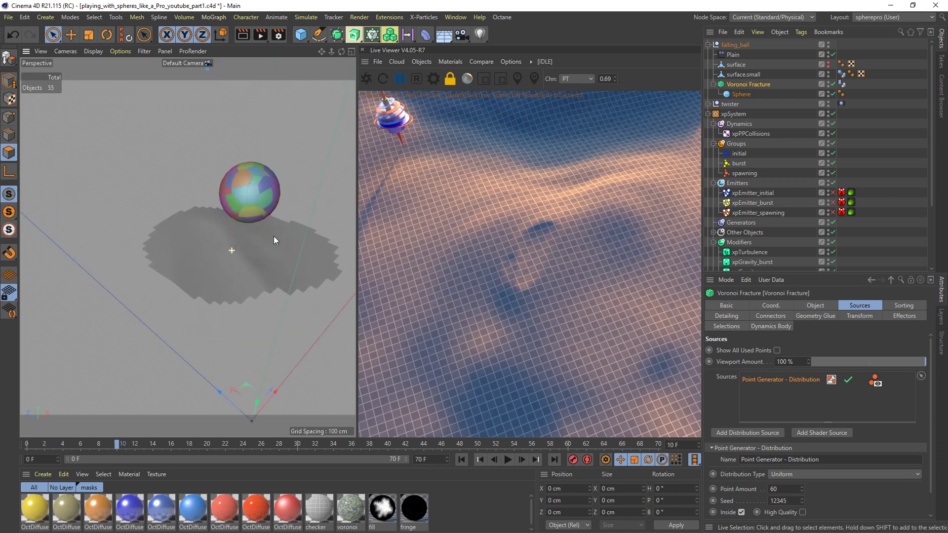
alt+drag(274, 239, 253, 178)
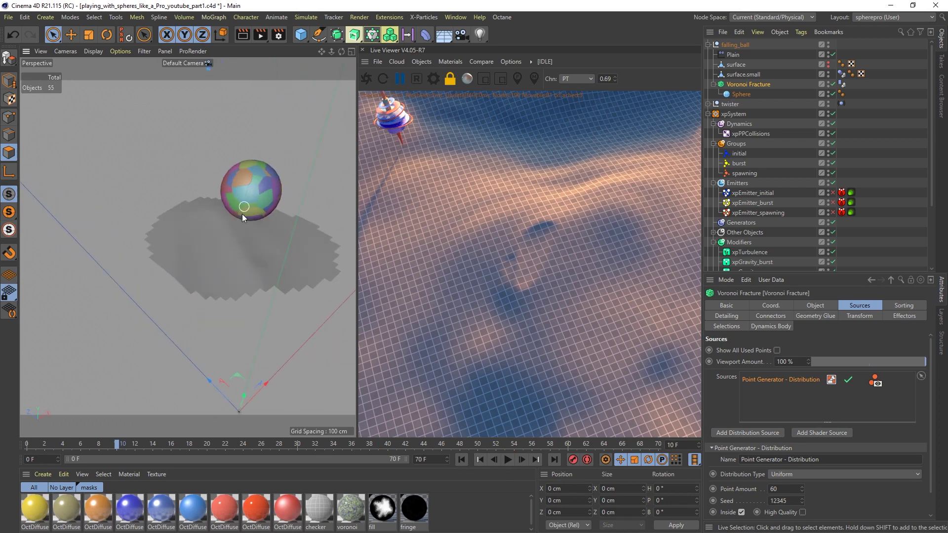
Step: Step the simulation forward to frame 13 to examine how the ball shatters on the small surface
click(520, 459)
click(520, 460)
click(520, 459)
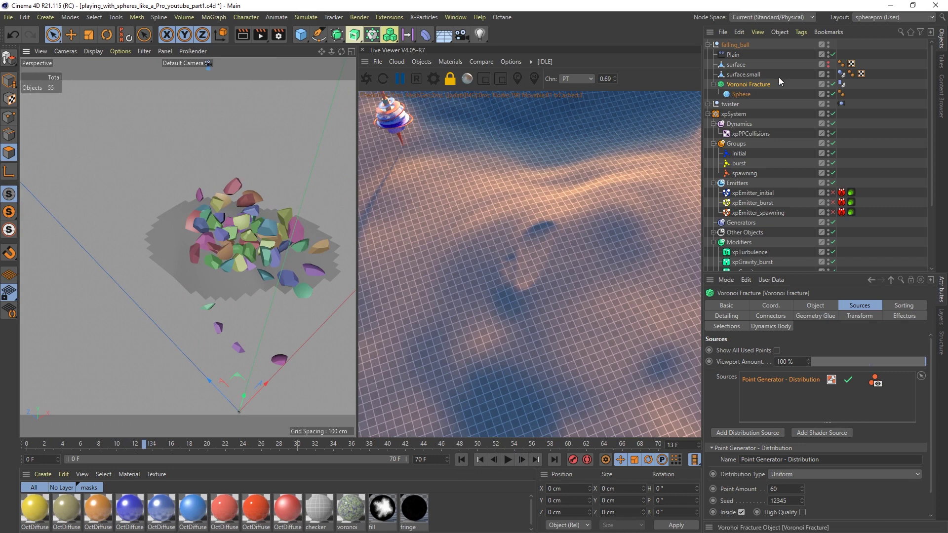
Step: Examine the cache settings of the Voronoi Fracture's Dynamics Body tag and the dynamics settings of surface.small's tag
click(842, 84)
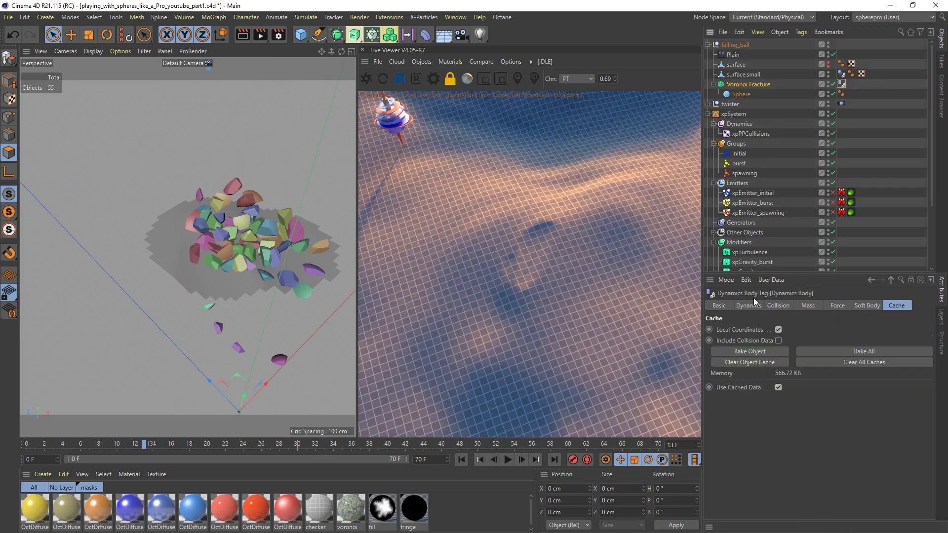
click(770, 75)
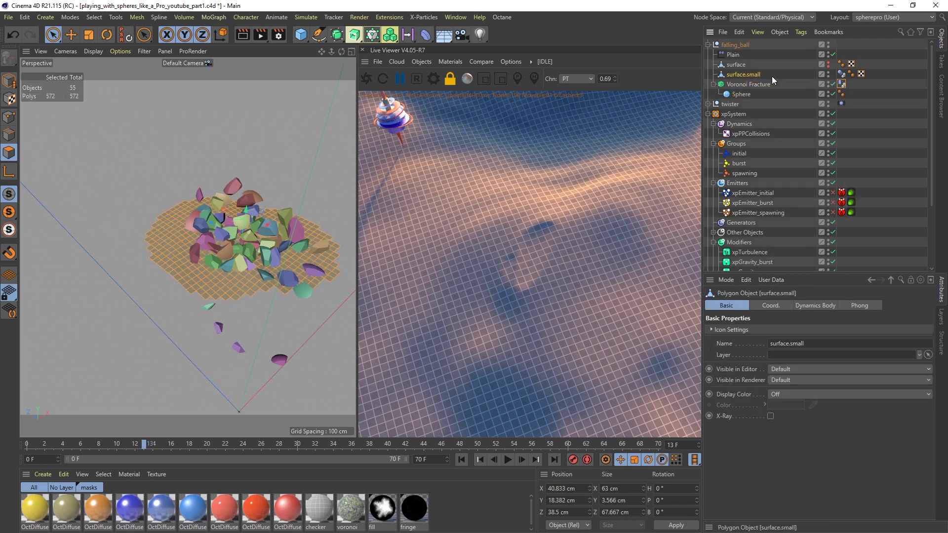
click(842, 75)
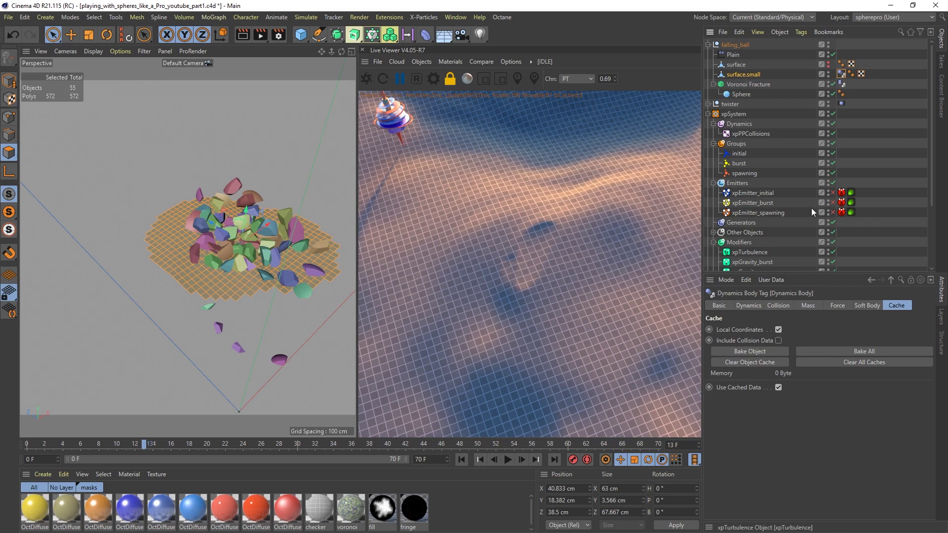
click(750, 306)
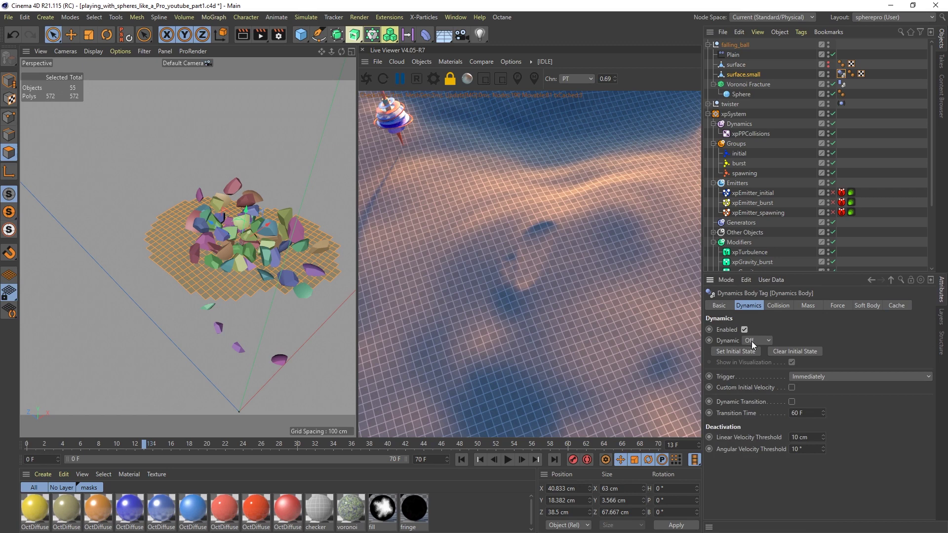
scroll(277, 252, down, 5)
scroll(263, 246, up, 2)
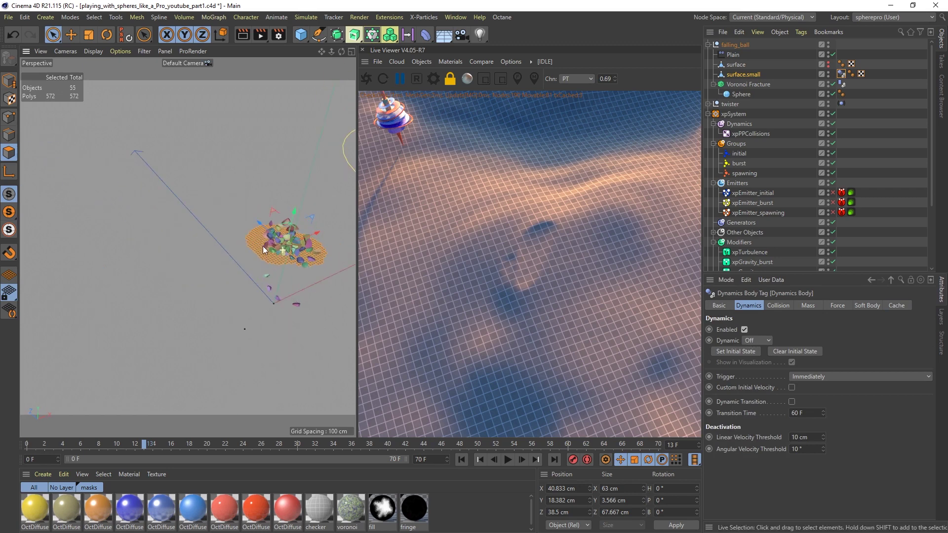
Step: Examine the Voronoi Fracture and its source Sphere, viewing the shattered pieces on the small surface up close
click(740, 85)
click(741, 94)
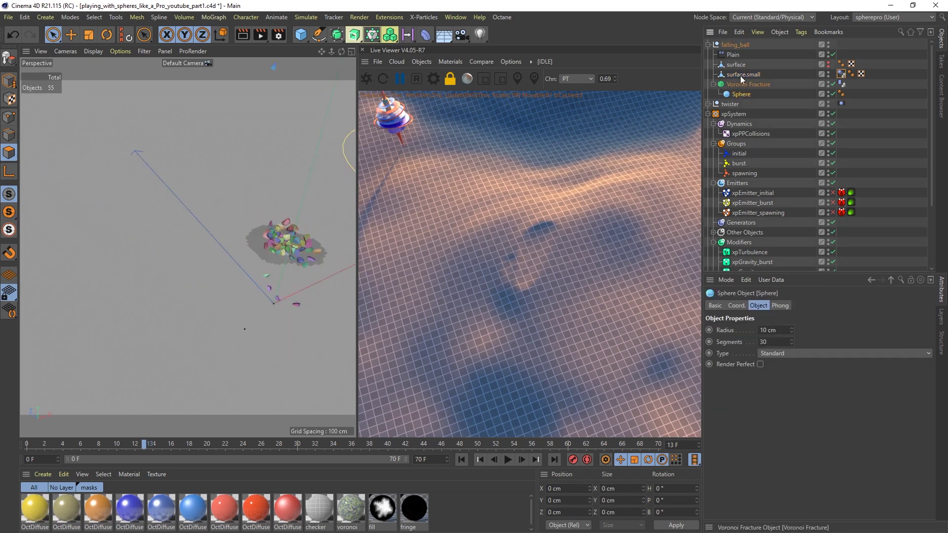
click(742, 84)
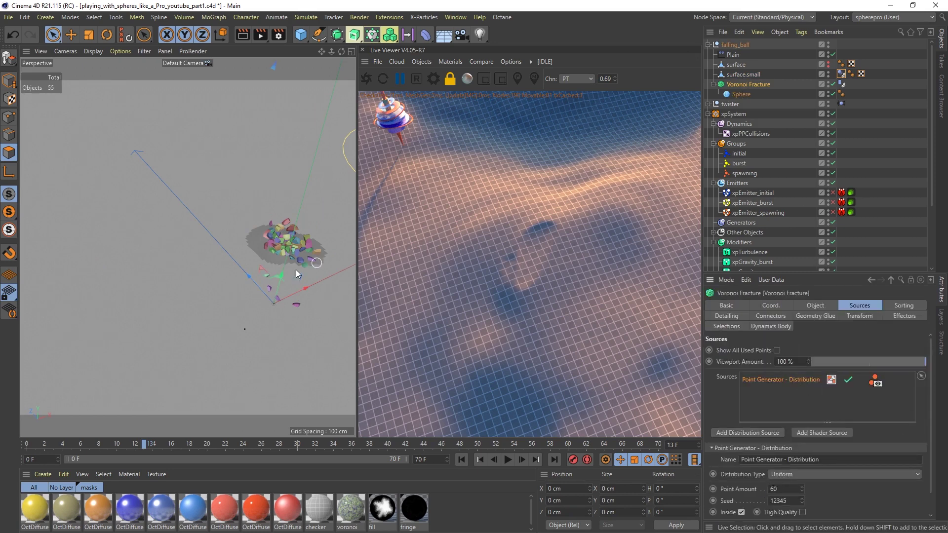
scroll(276, 249, up, 5)
alt+drag(257, 253, 197, 254)
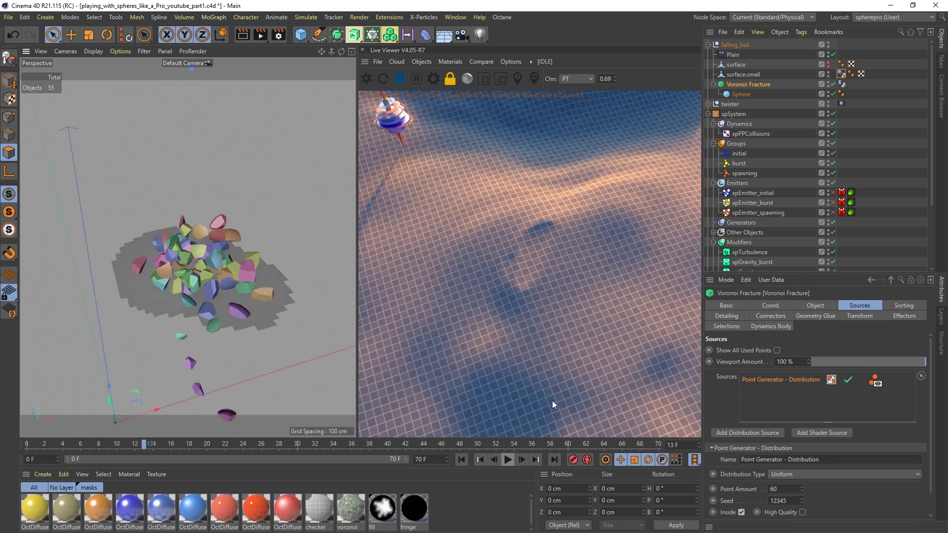
Step: Collapse the falling_ball group and show the large surface plane under scene_objects in the viewport
click(708, 45)
click(730, 55)
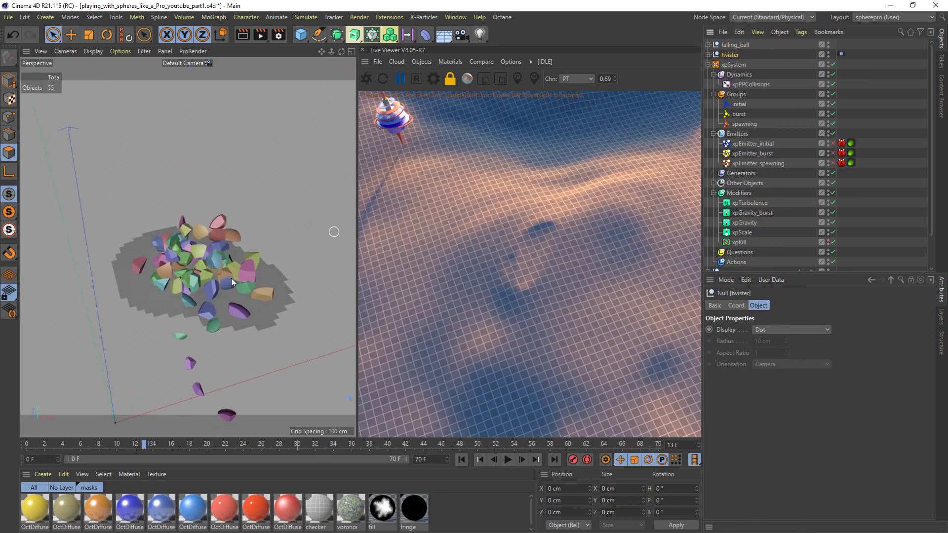
scroll(187, 298, down, 6)
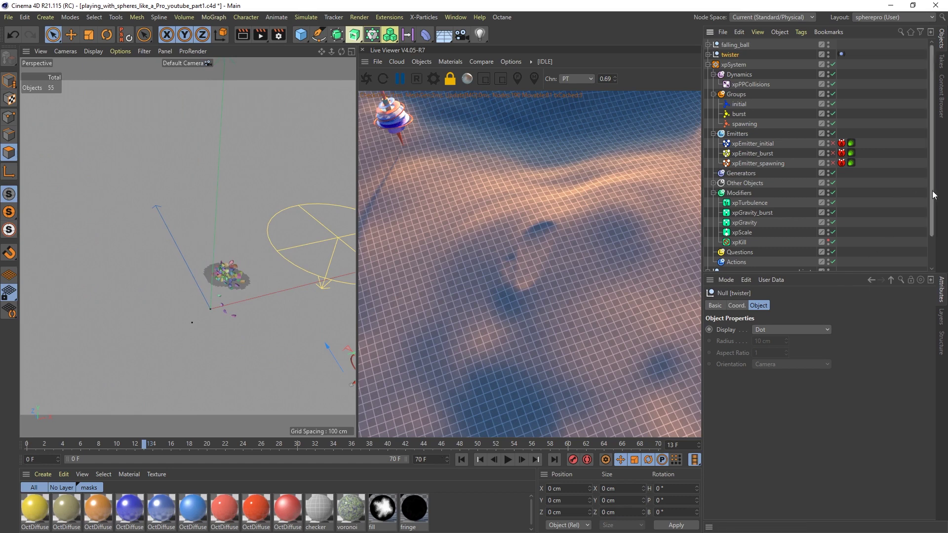
scroll(916, 222, down, 3)
click(827, 265)
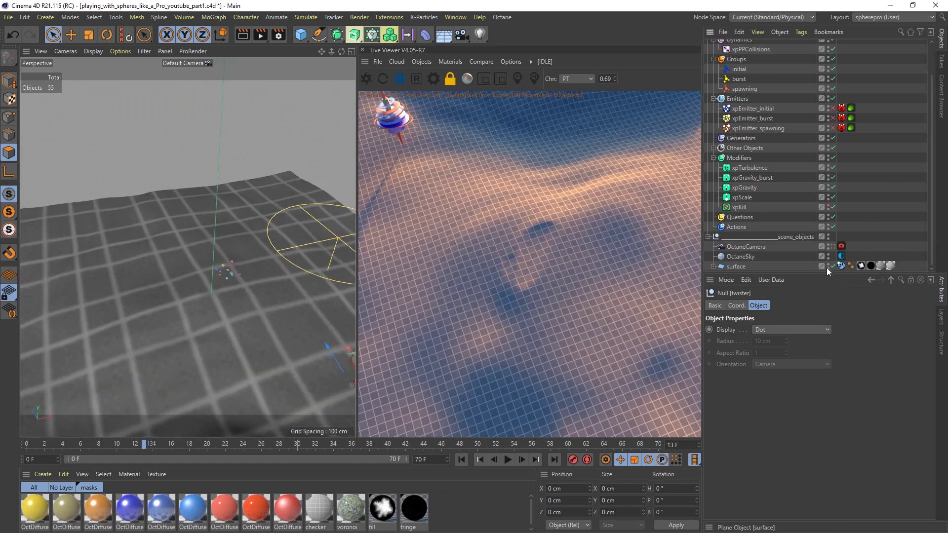
scroll(266, 272, down, 3)
alt+drag(235, 248, 248, 254)
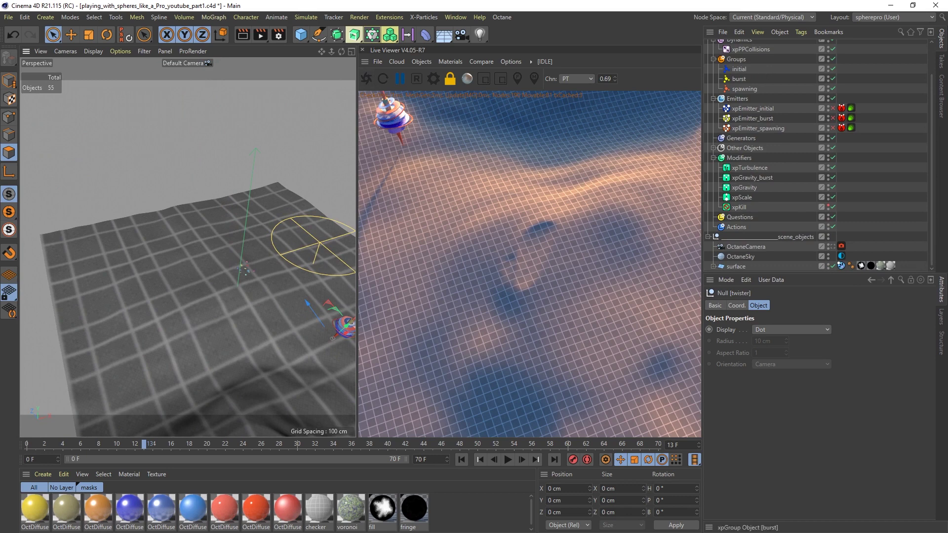
Step: Examine the primitives in the twister group and the properties of its Vibrate tag, and collapse the group again
scroll(933, 111, up, 3)
click(709, 54)
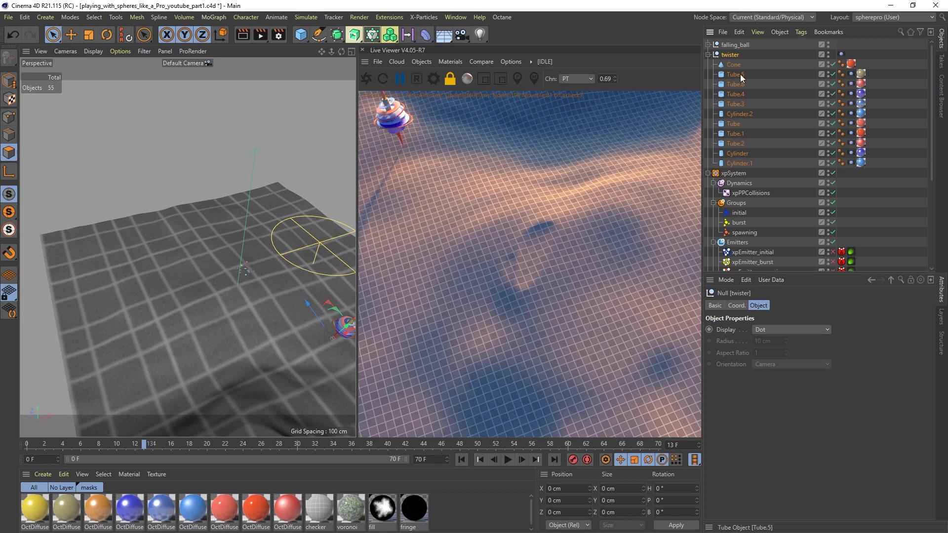
click(301, 34)
click(841, 54)
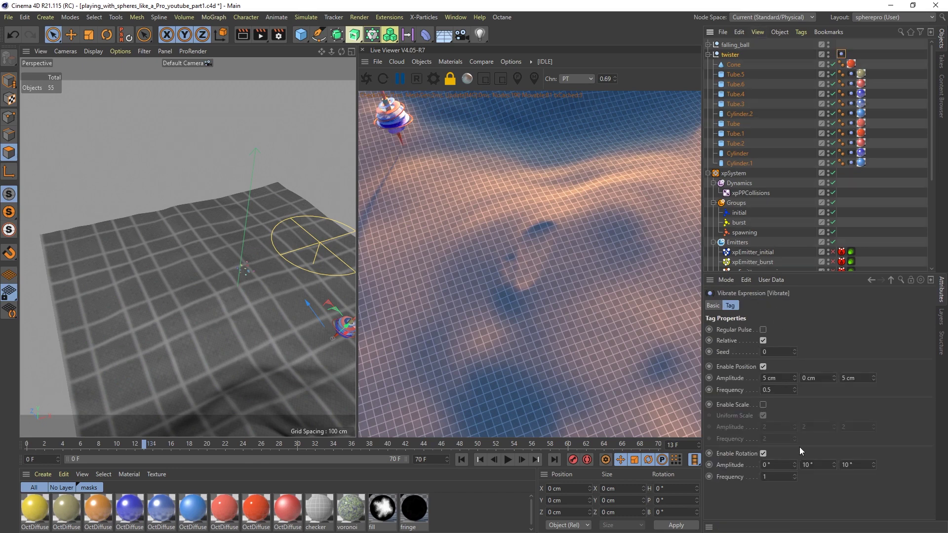
click(709, 54)
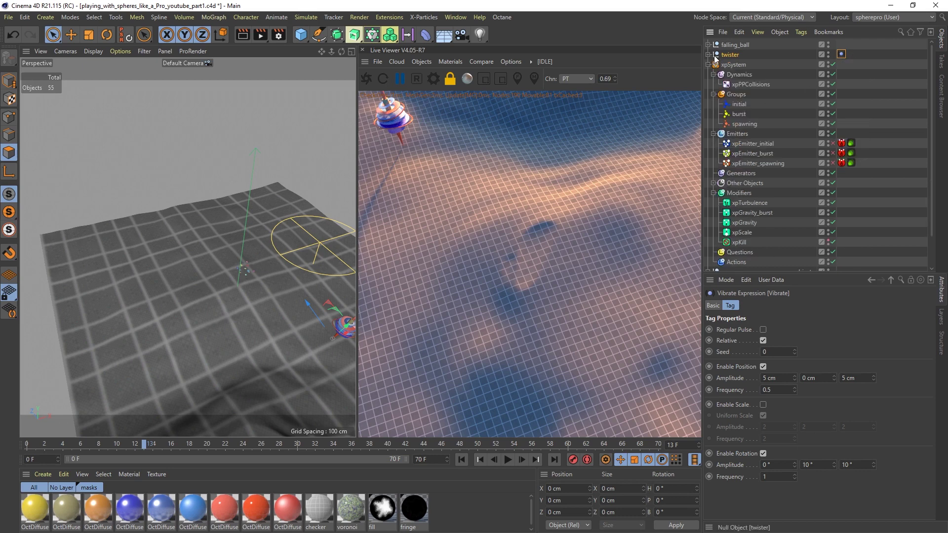
Step: Look over the xpSystem object and its hierarchy, and return the timeline to the first frame
click(738, 65)
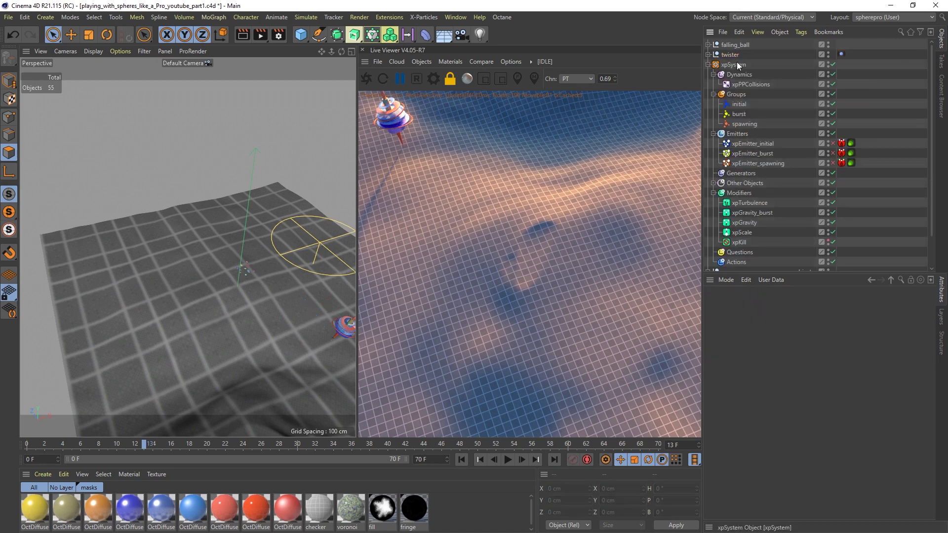
click(709, 64)
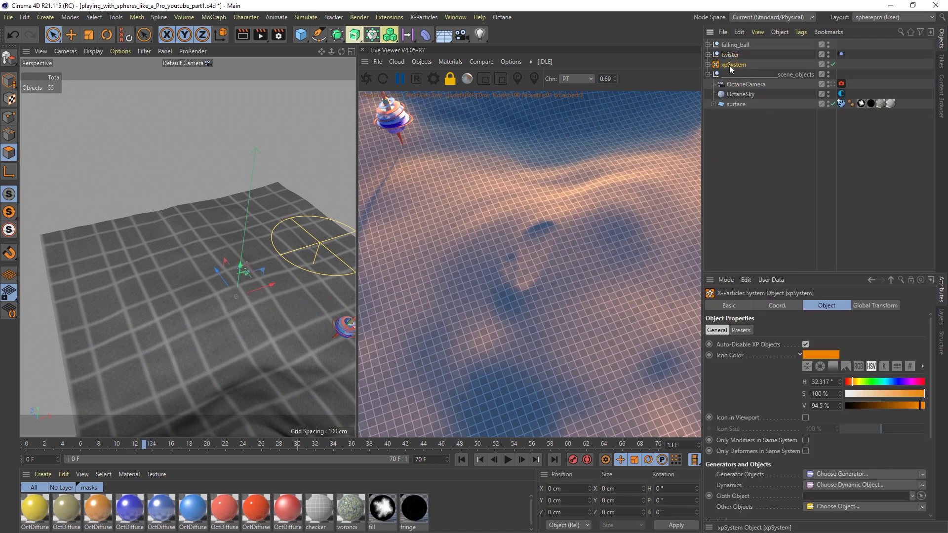
click(708, 66)
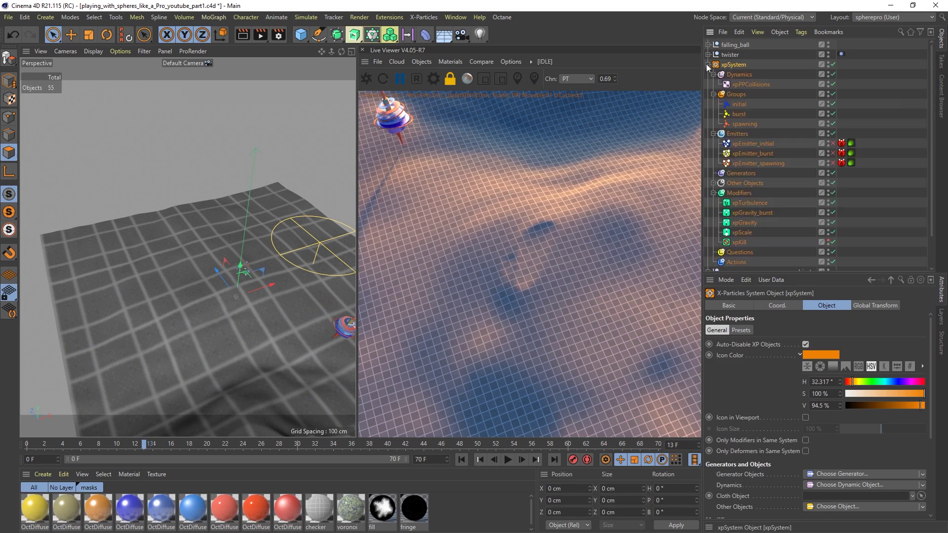
click(461, 460)
scroll(216, 265, up, 5)
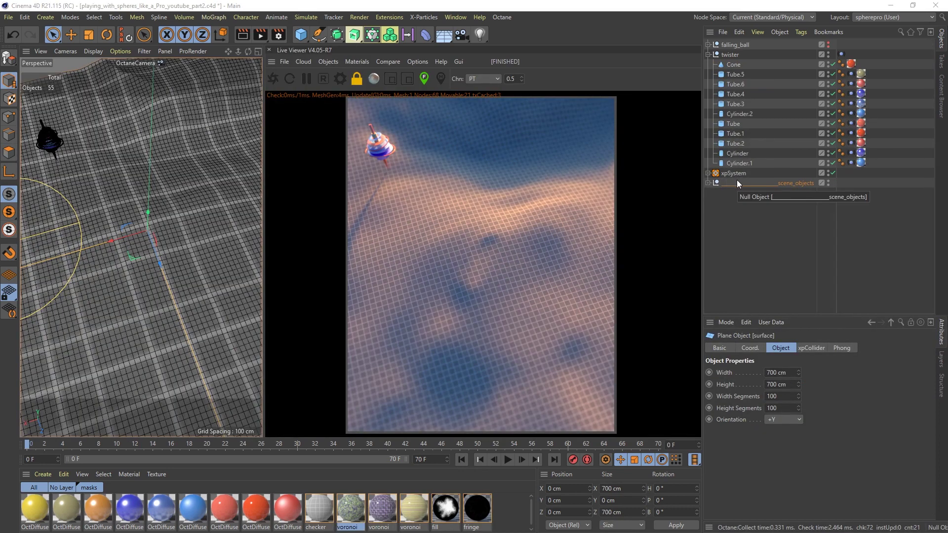
Step: Expand the scene_objects and xpSystem groups to look over their contents down to the surface plane and its displacers
click(709, 183)
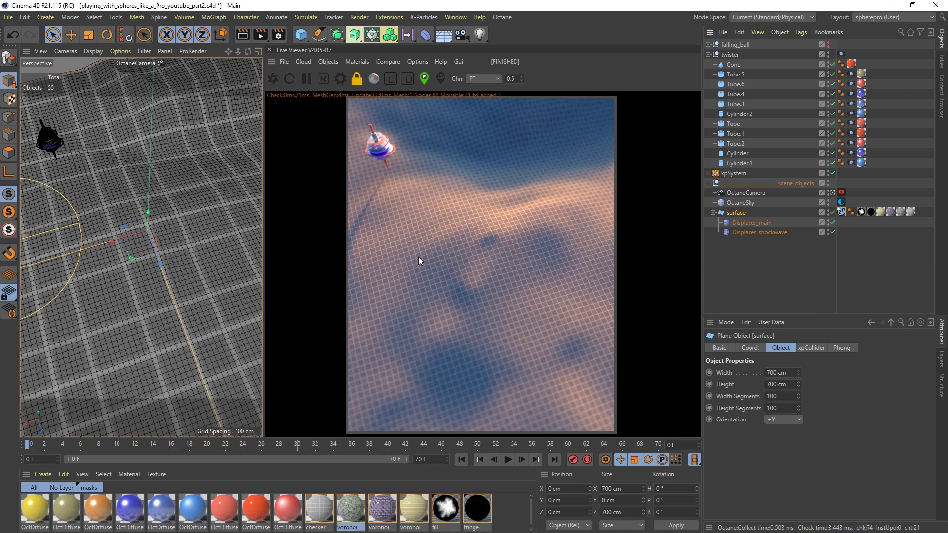
click(708, 173)
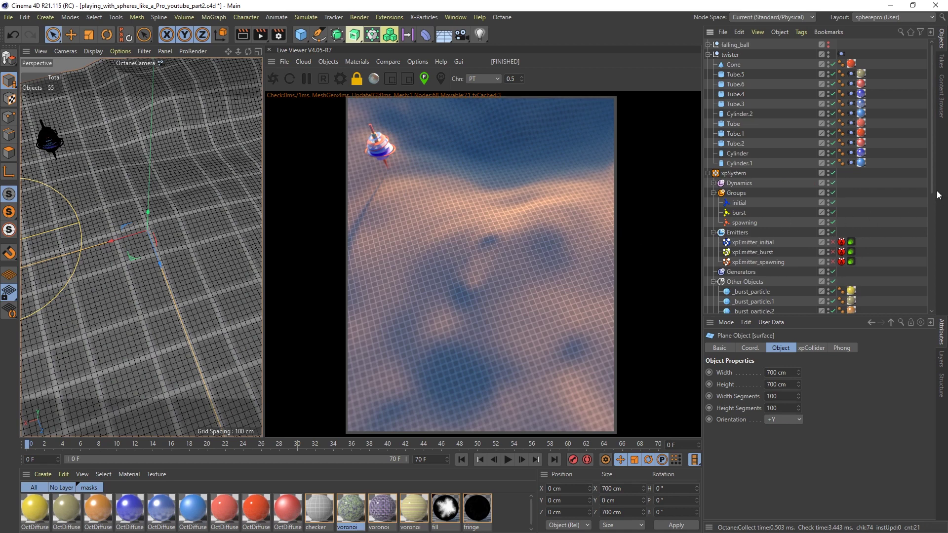
scroll(934, 197, down, 5)
scroll(934, 202, down, 5)
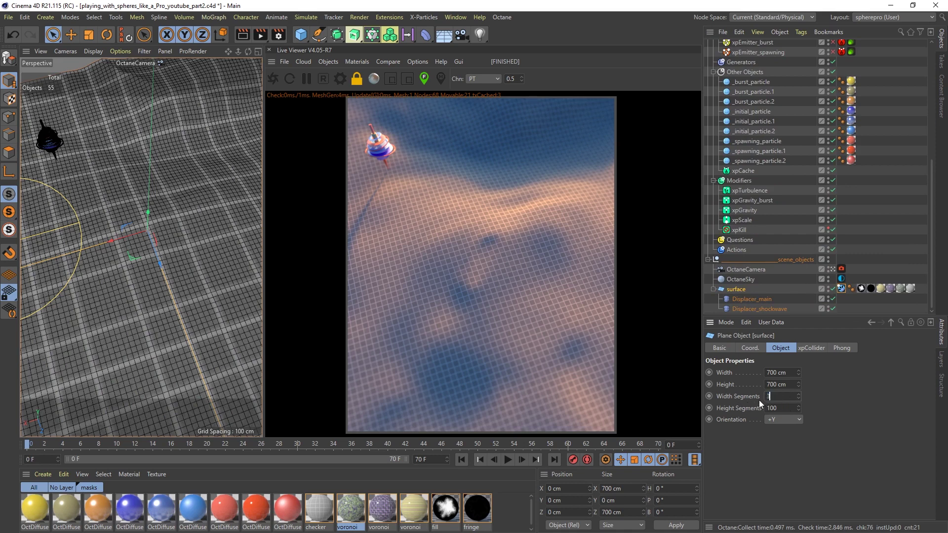
Step: Set the surface plane's width and height segments to 300 and check its xpCollider tag
double_click(780, 407)
text(300)
key(Return)
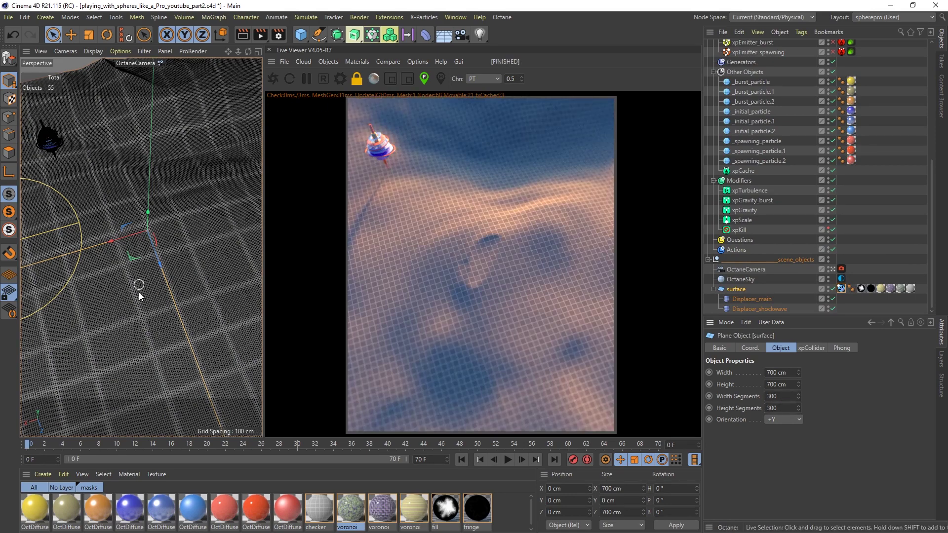
click(841, 289)
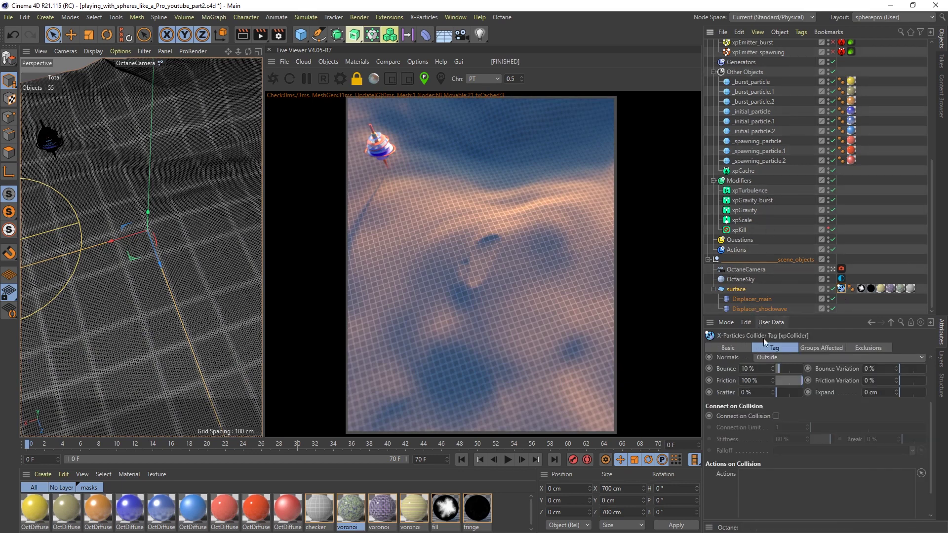
click(737, 290)
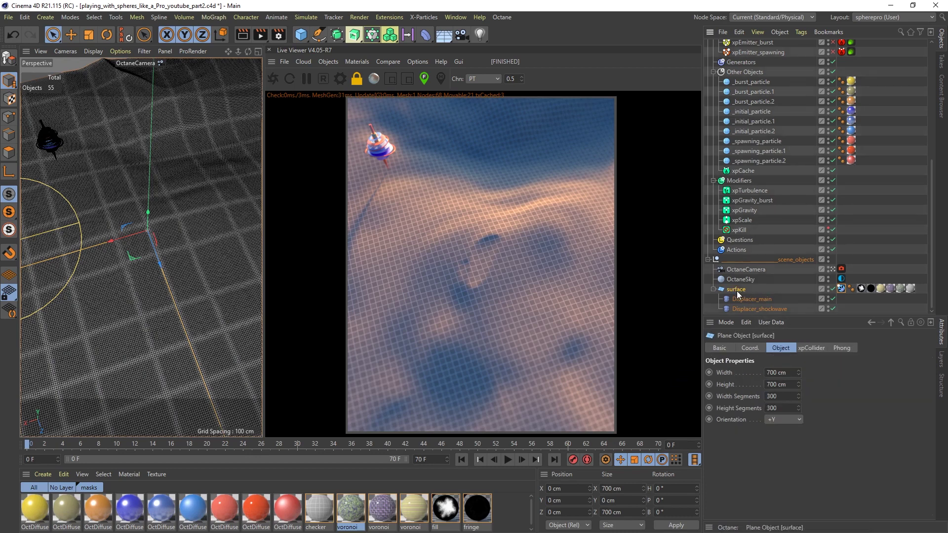
Step: Try 1000 width and height segments on the surface plane, and return both values to 300
click(771, 396)
text(1000)
key(Tab)
text(1000)
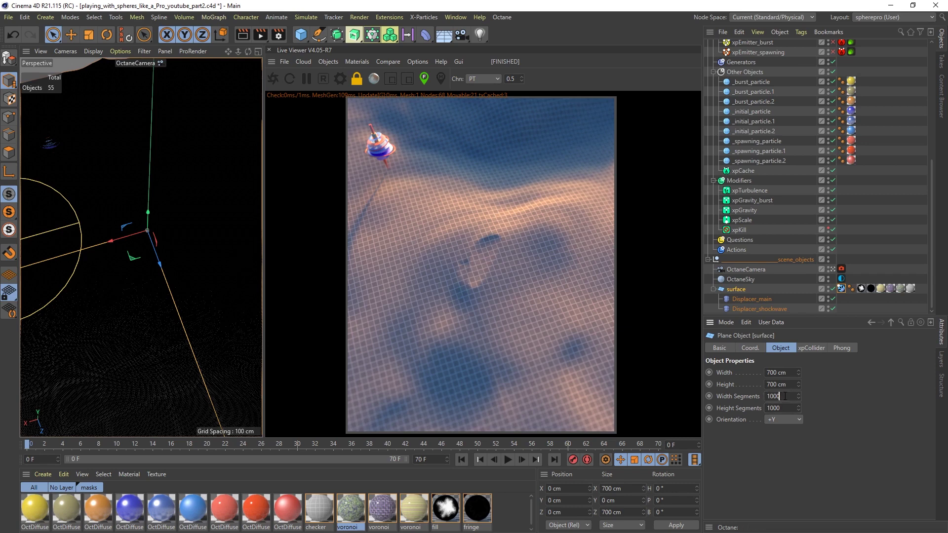
text(300)
double_click(769, 408)
key(BackSpace)
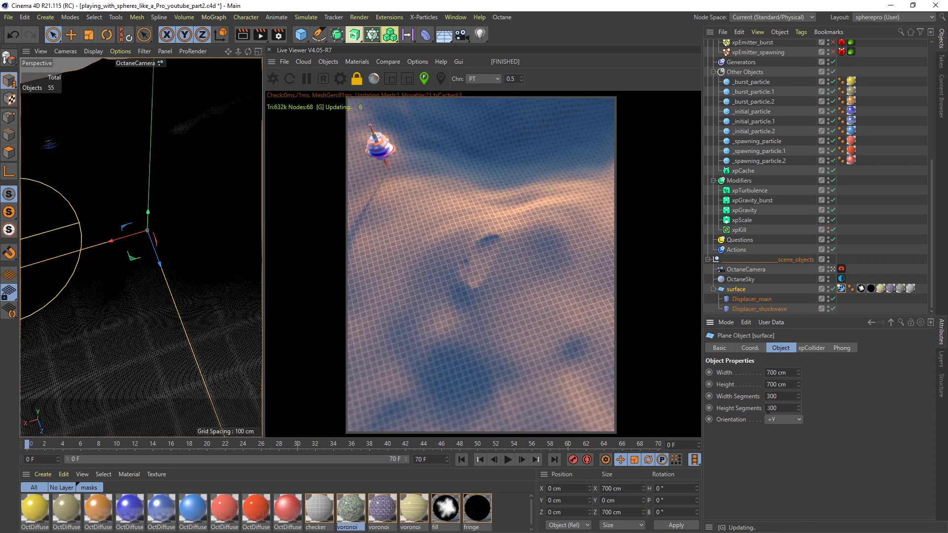
text(300)
Step: Examine the bounce and friction settings in the surface plane's xpCollider tag
click(842, 289)
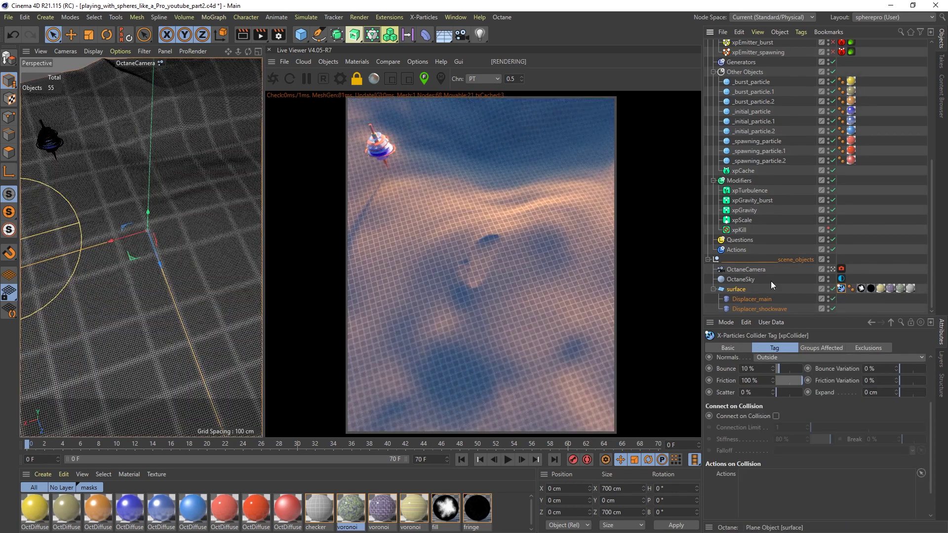
click(741, 288)
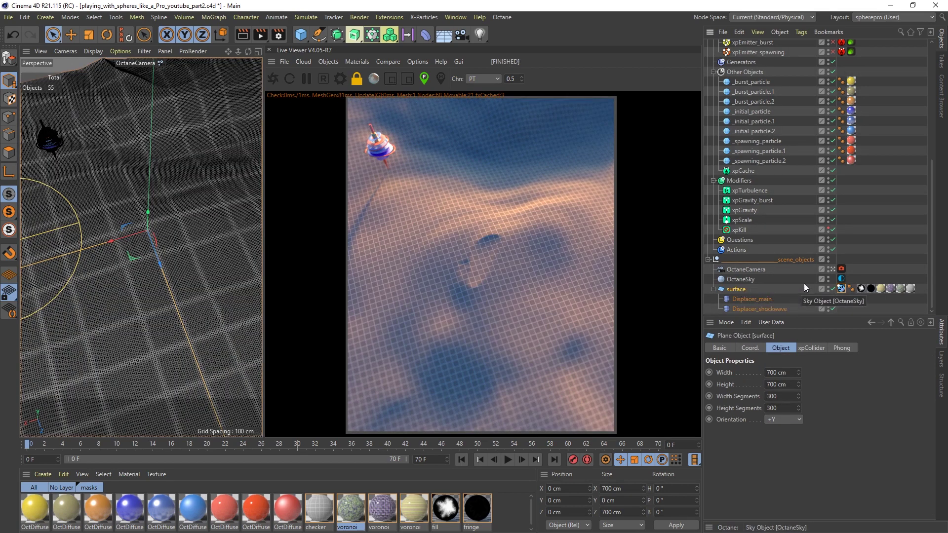
click(841, 288)
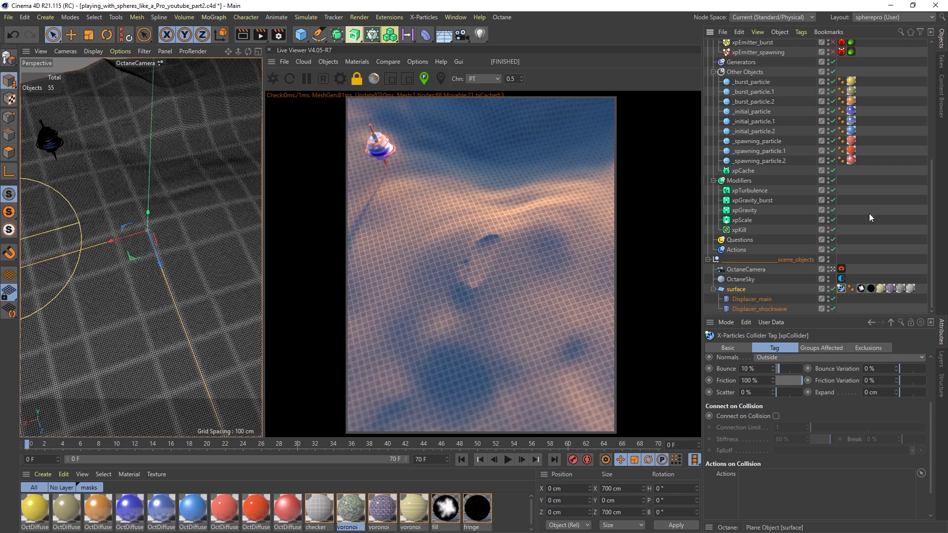
Step: Compare the physical data, including friction and bounce, of the xpEmitter_initial, xpEmitter_burst and xpEmitter_spawning emitters
scroll(940, 114, up, 5)
scroll(940, 114, up, 1)
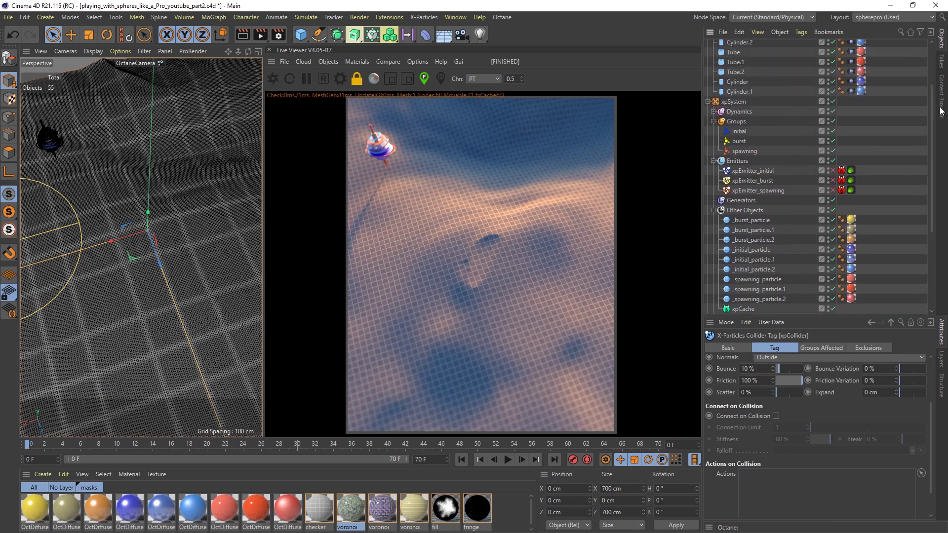
click(745, 170)
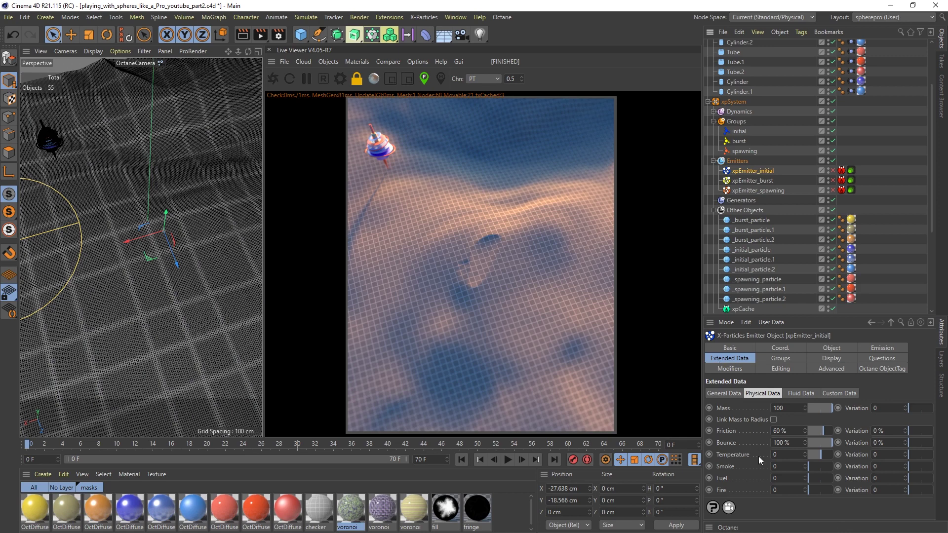
click(748, 180)
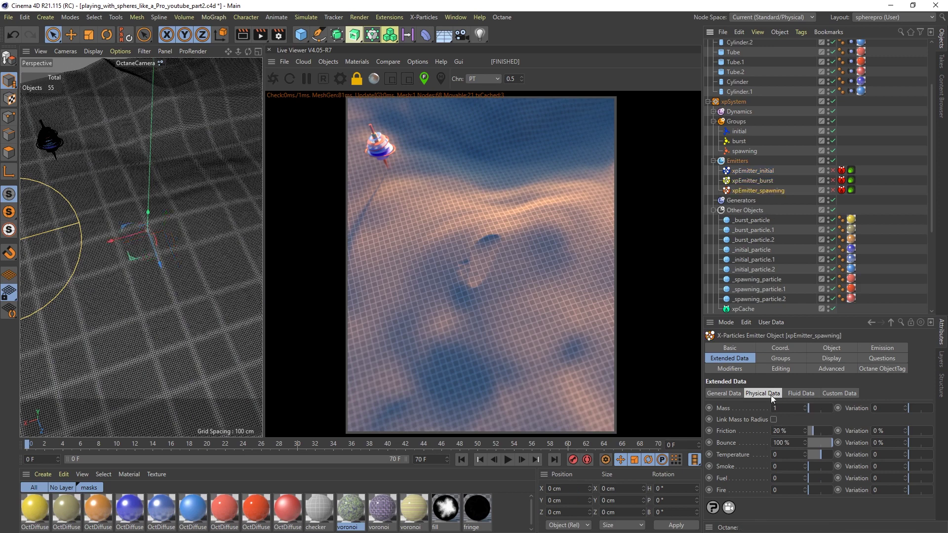
Step: Collapse xpSystem, select the surface plane, and switch from OctaneCamera to the default camera to view the whole surface
click(708, 102)
click(723, 215)
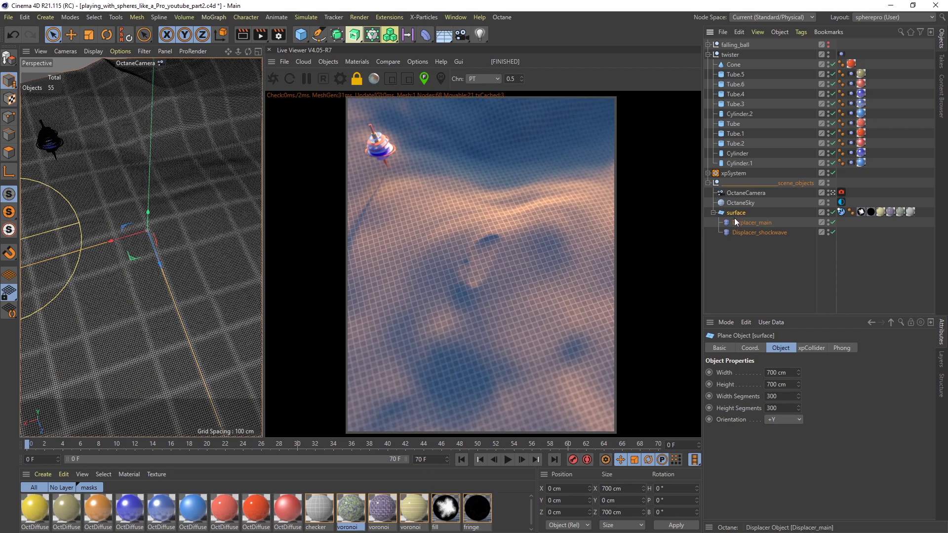
click(831, 193)
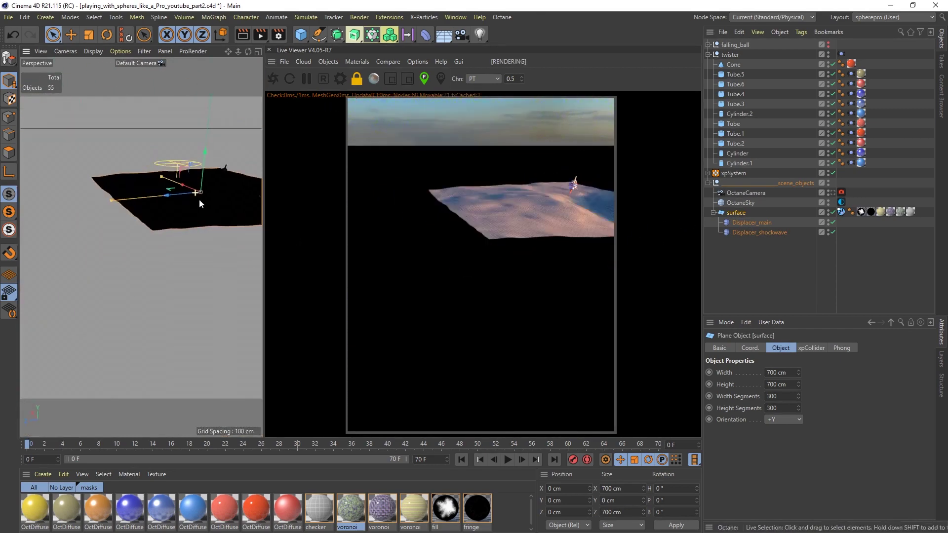
alt+drag(199, 202, 400, 227)
scroll(222, 194, up, 5)
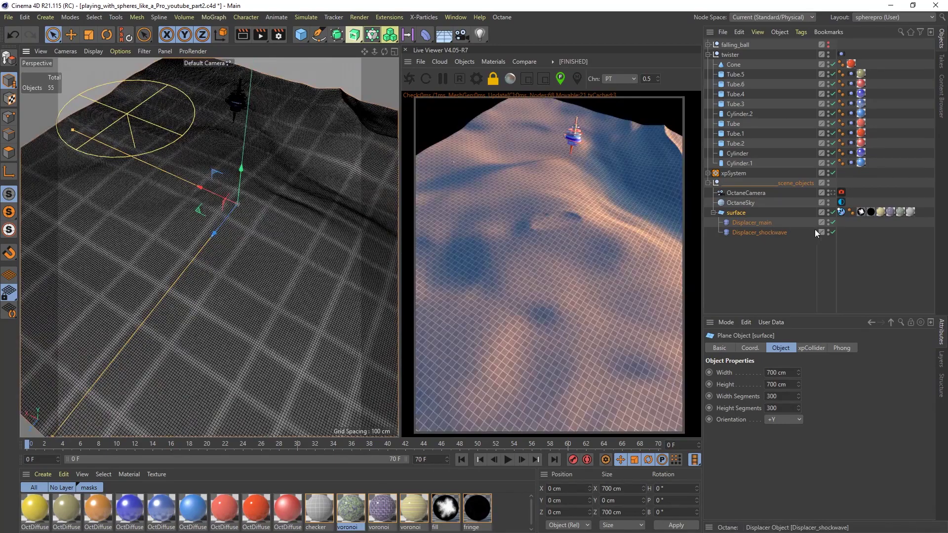
Step: Disable Displacer_main and Displacer_shockwave on the surface plane, and open Displacer_main's shading settings
drag(834, 223, 834, 232)
scroll(321, 223, down, 3)
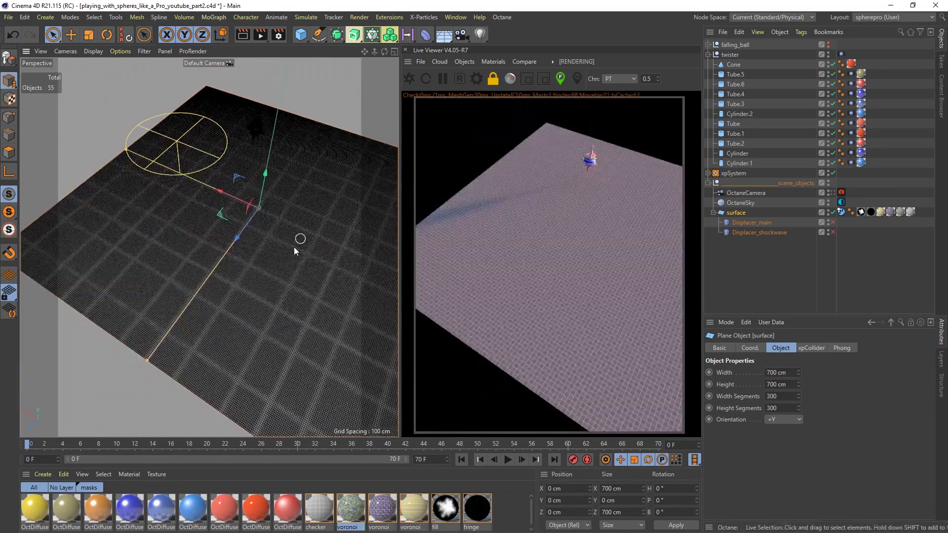
mouse_move(294, 247)
alt+mouse_down()
mouse_move(298, 206)
mouse_move(294, 251)
mouse_move(296, 240)
alt+mouse_up()
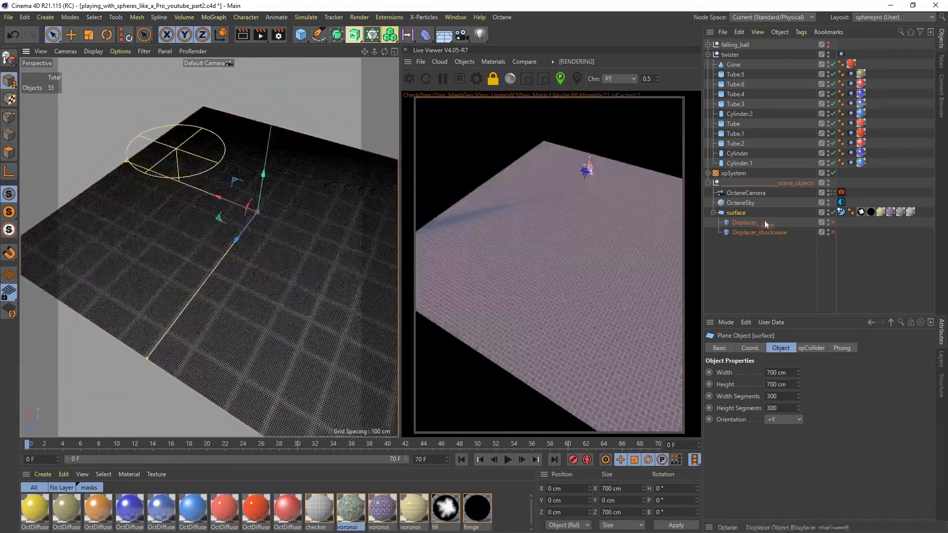
alt+right_drag(244, 258, 266, 259)
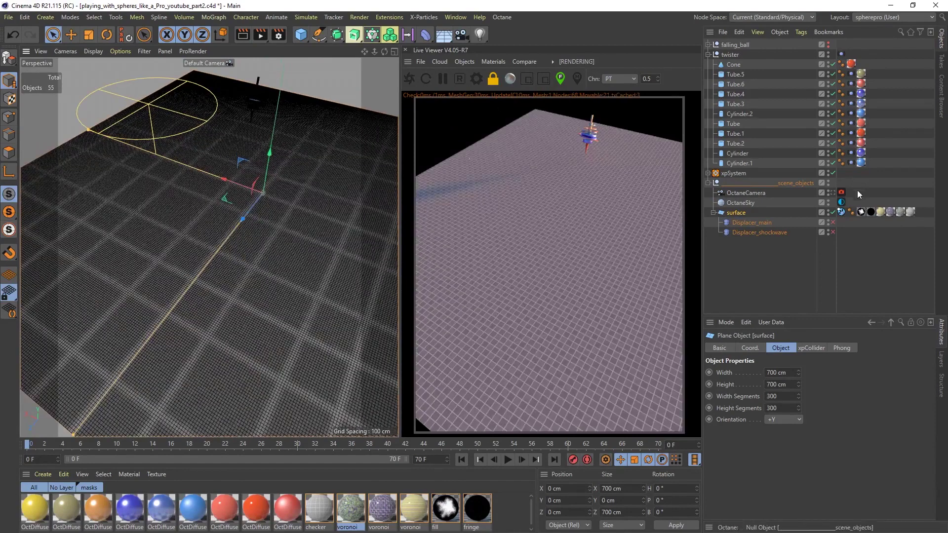
click(762, 223)
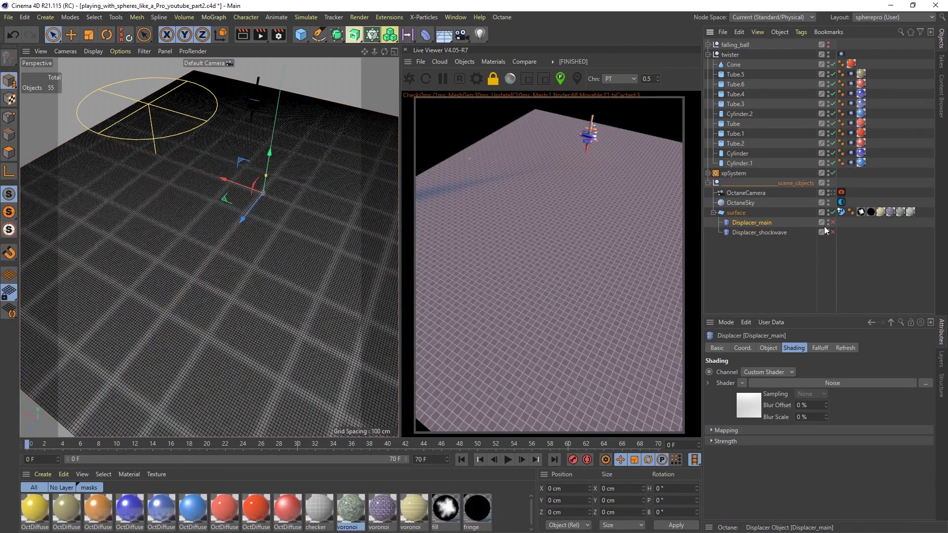
Step: Enable Displacer_main on the surface plane and compare the terrain with the deformer off and on
click(833, 222)
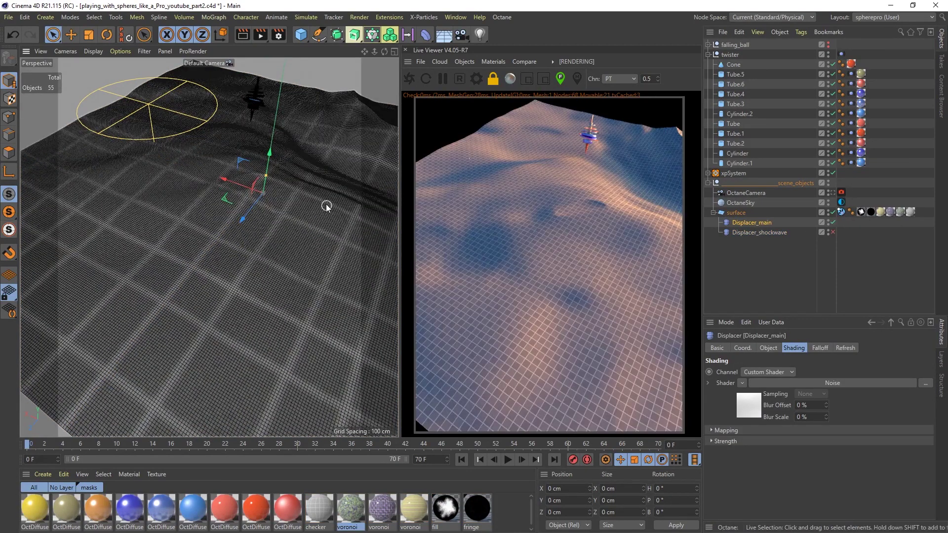
alt+middle_drag(292, 221, 213, 247)
alt+right_drag(265, 212, 241, 224)
alt+drag(270, 218, 253, 205)
scroll(199, 203, up, 5)
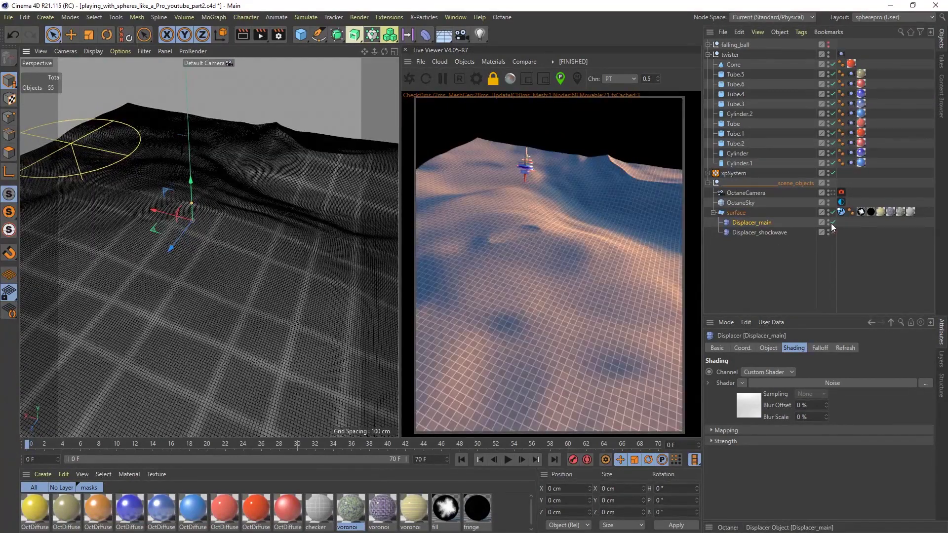
click(832, 223)
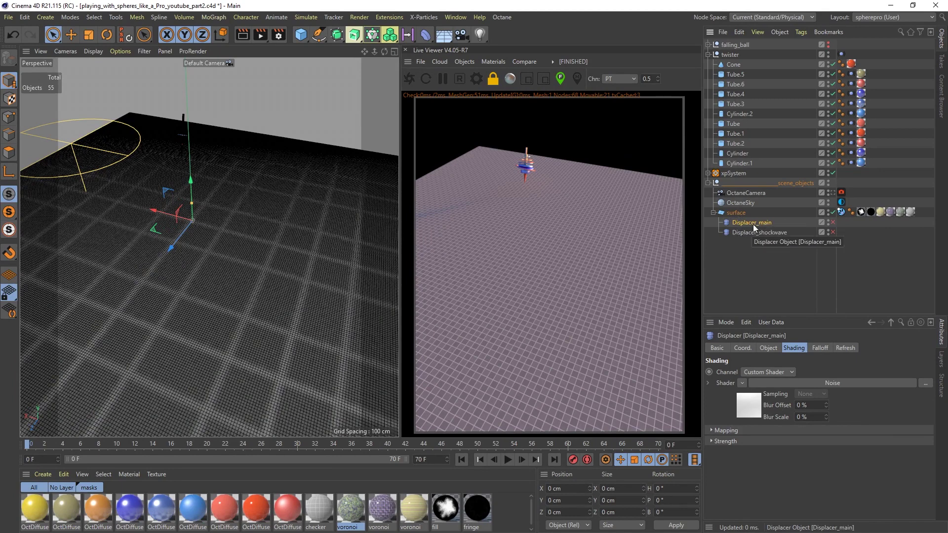
click(832, 222)
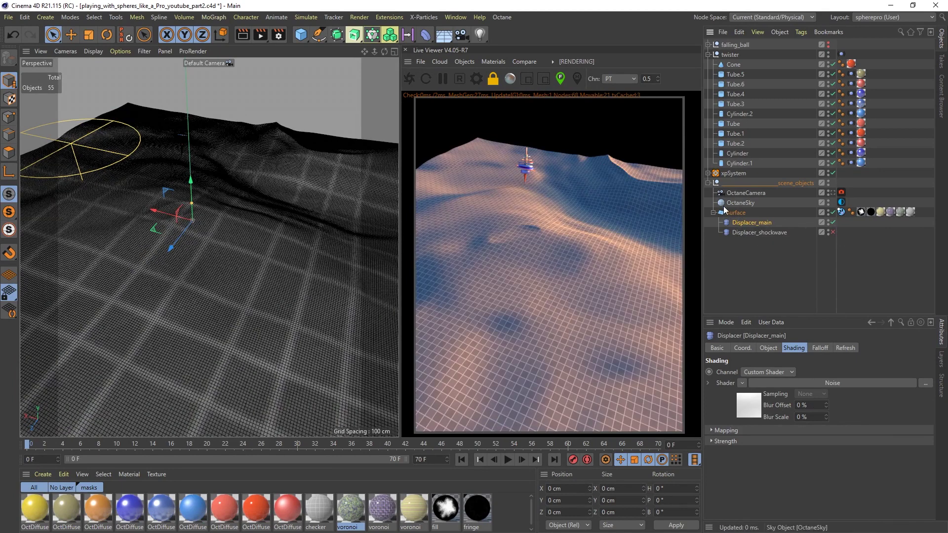
Step: Test Displacer_main's height at 10 cm and restore it to 30 cm
click(770, 348)
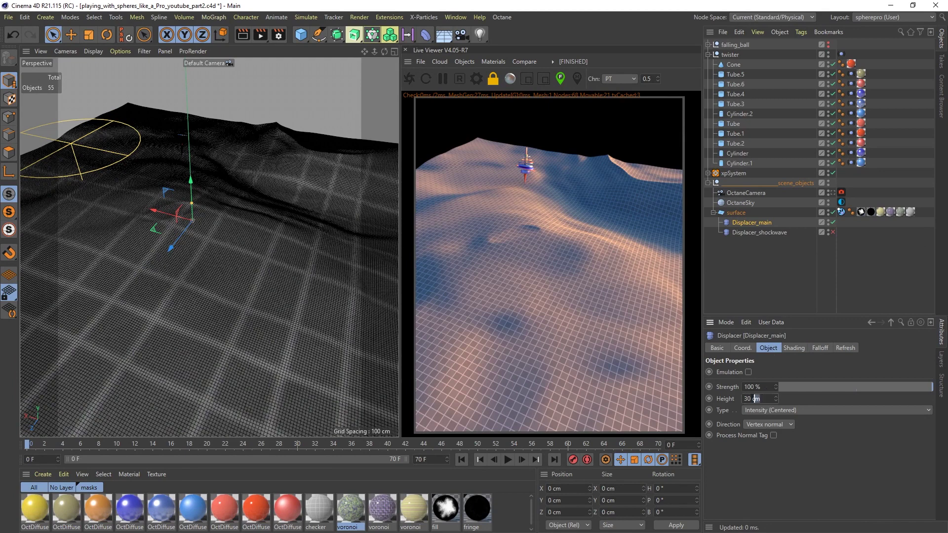
text(10)
drag(754, 399, 745, 399)
text(10)
key(Return)
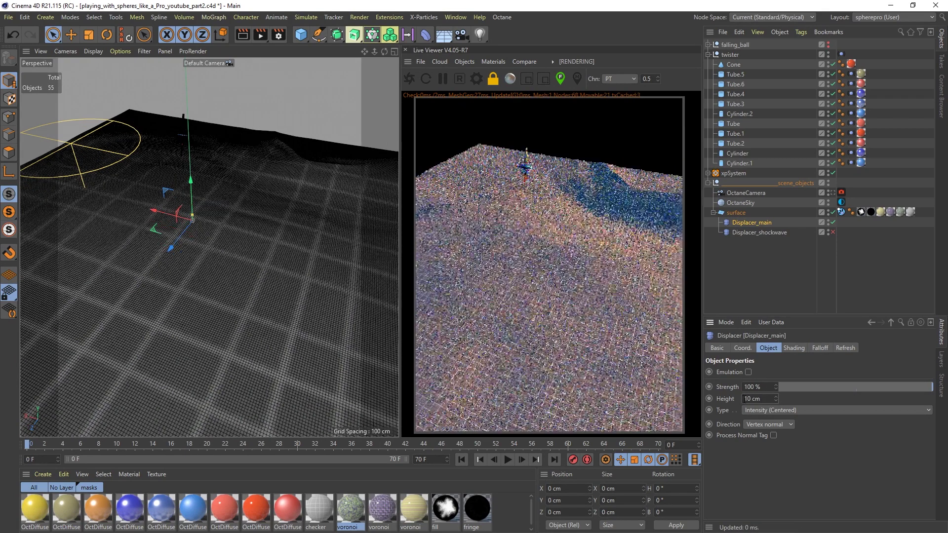
drag(758, 398, 743, 398)
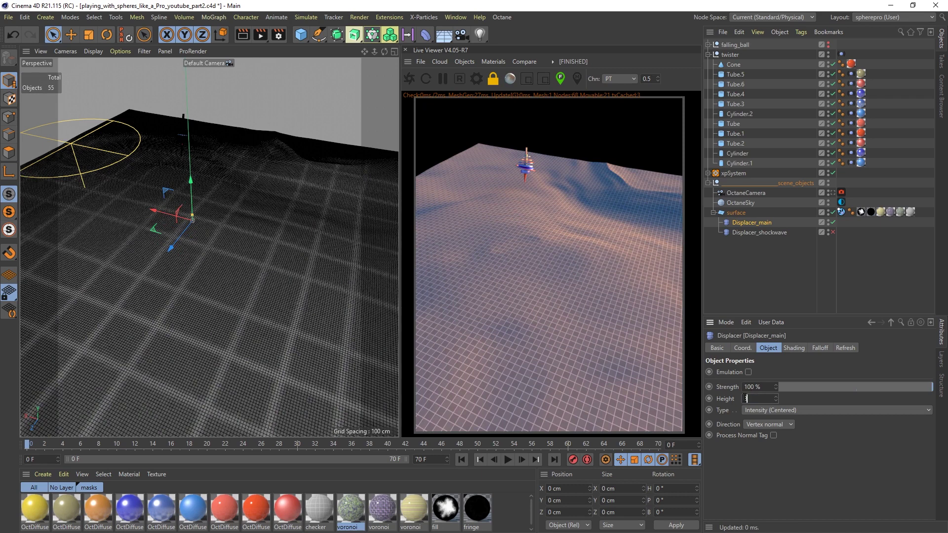
text(30)
key(Return)
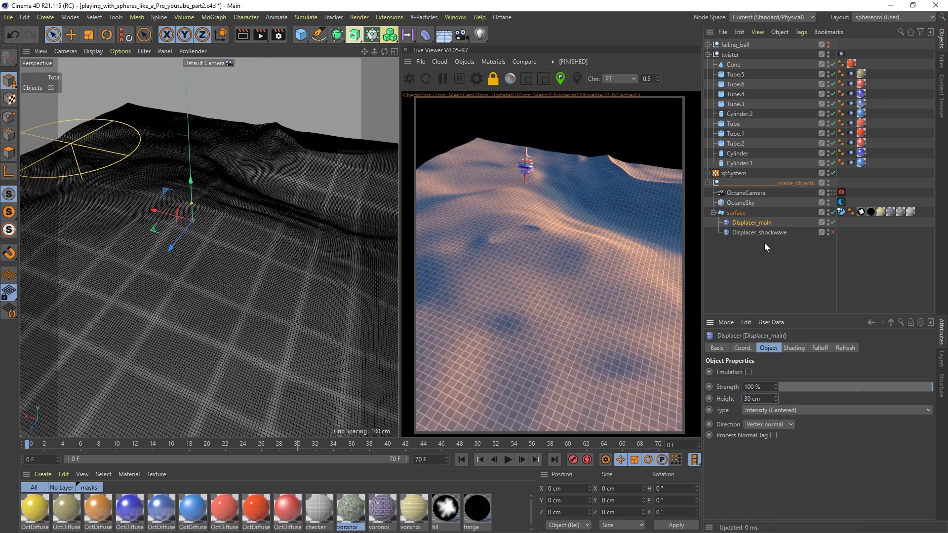
Step: Open Displacer_main's Noise shader, try seeds between 680 and 683, and set the seed to 681
click(794, 348)
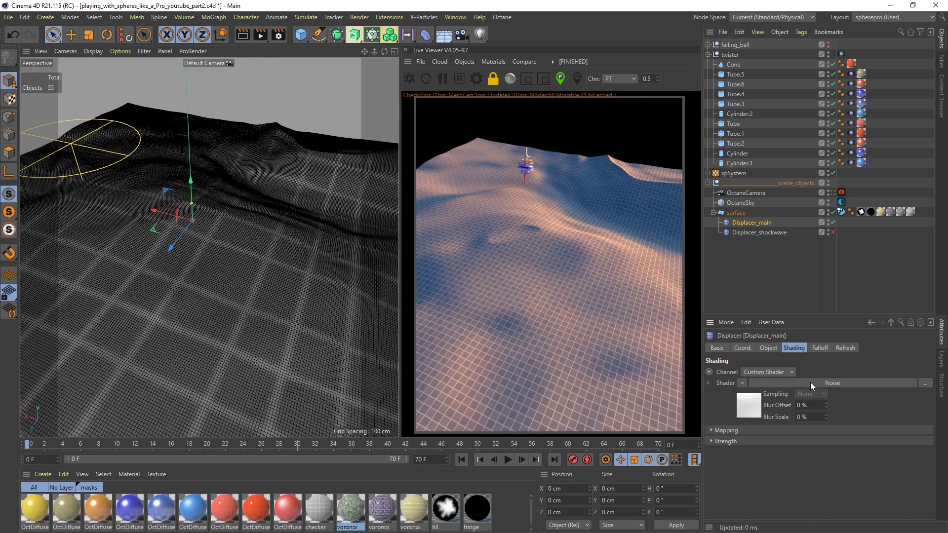
click(813, 383)
drag(931, 394, 928, 429)
click(806, 373)
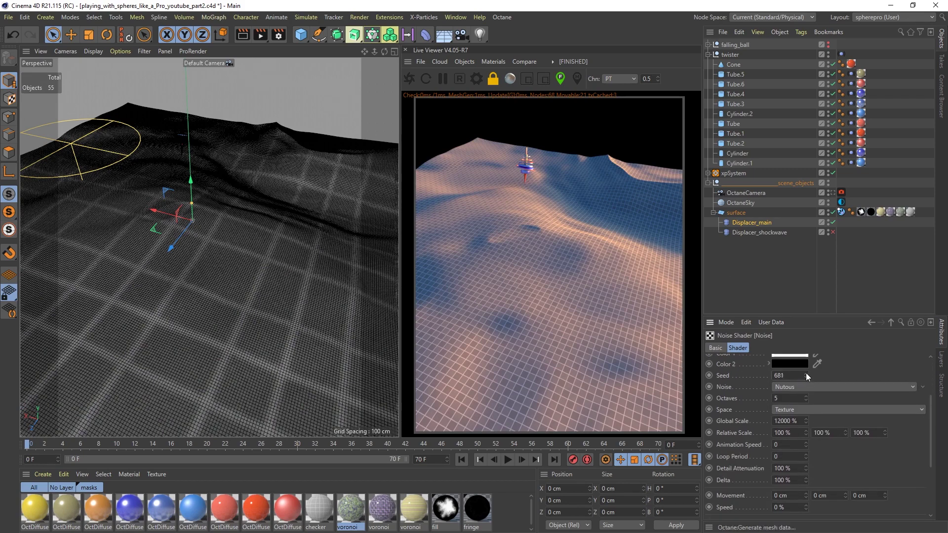
click(806, 373)
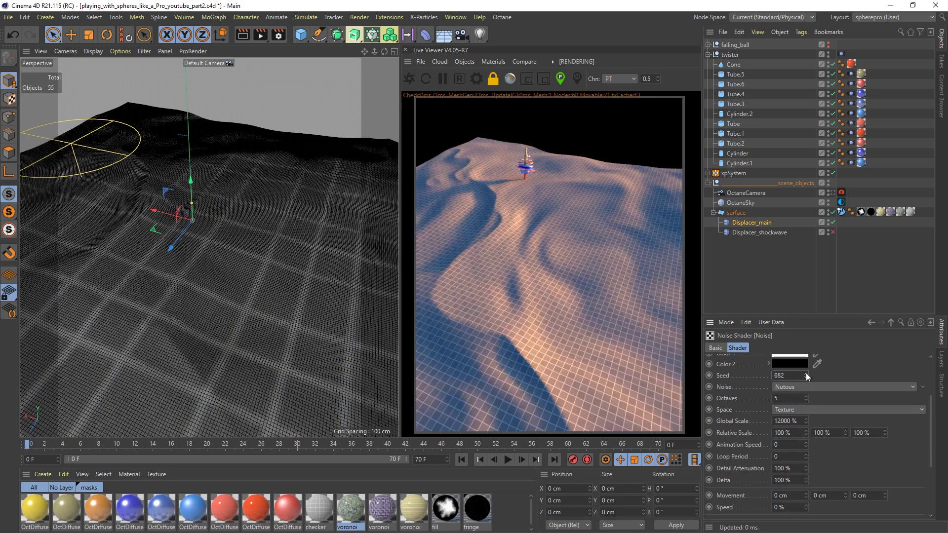
click(806, 372)
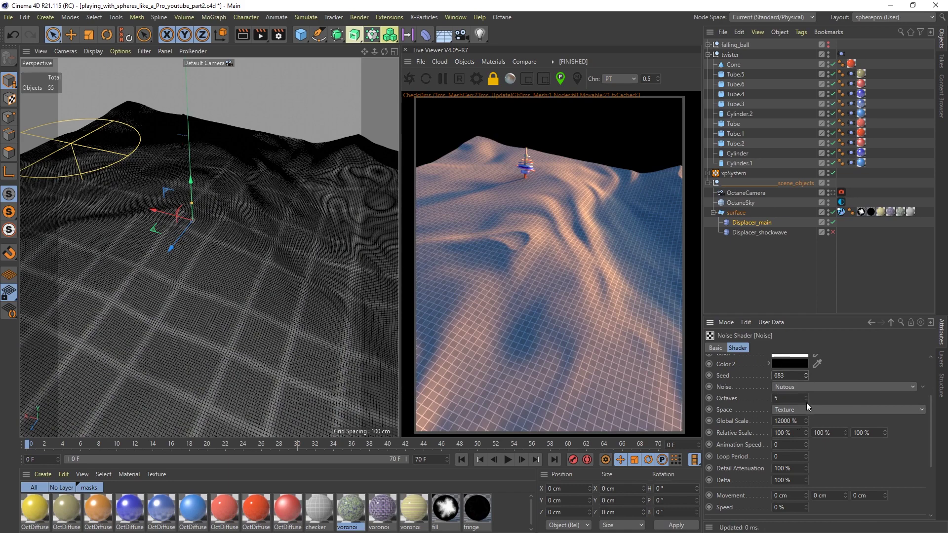
click(806, 377)
click(806, 377)
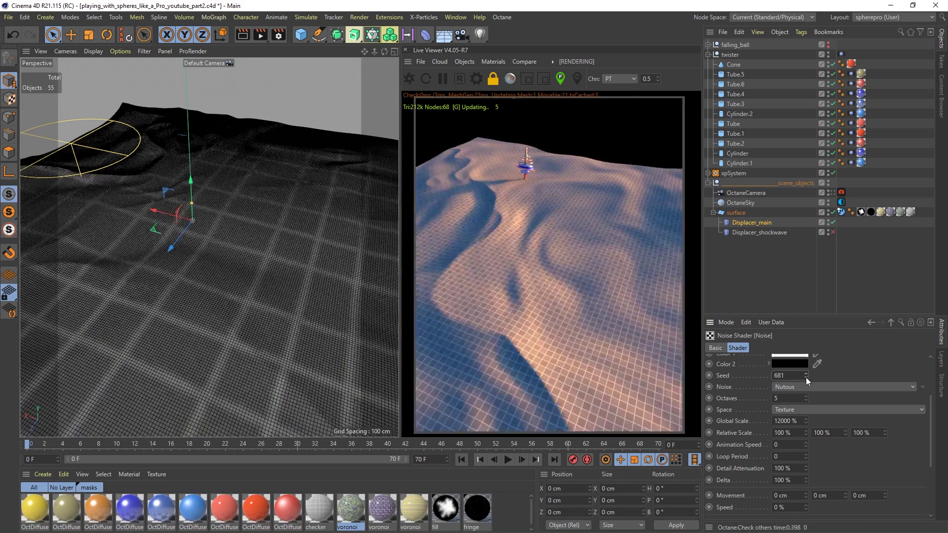
click(806, 377)
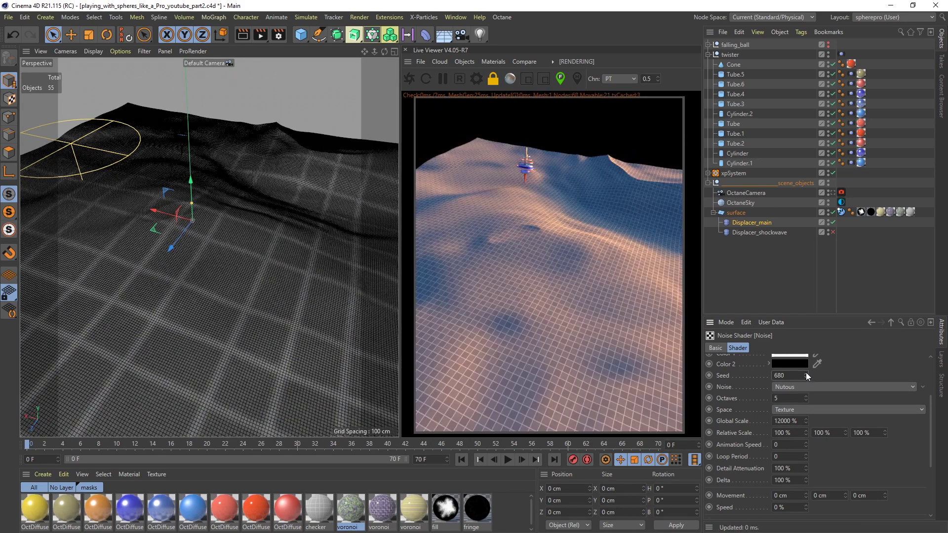
click(806, 373)
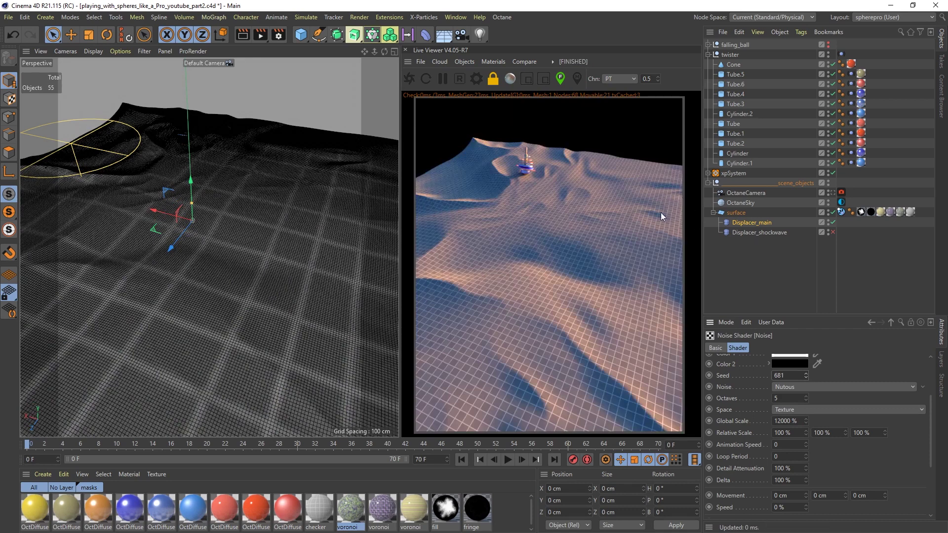
Step: Enable Displacer_shockwave and expand the material tag details in its shading settings
click(760, 233)
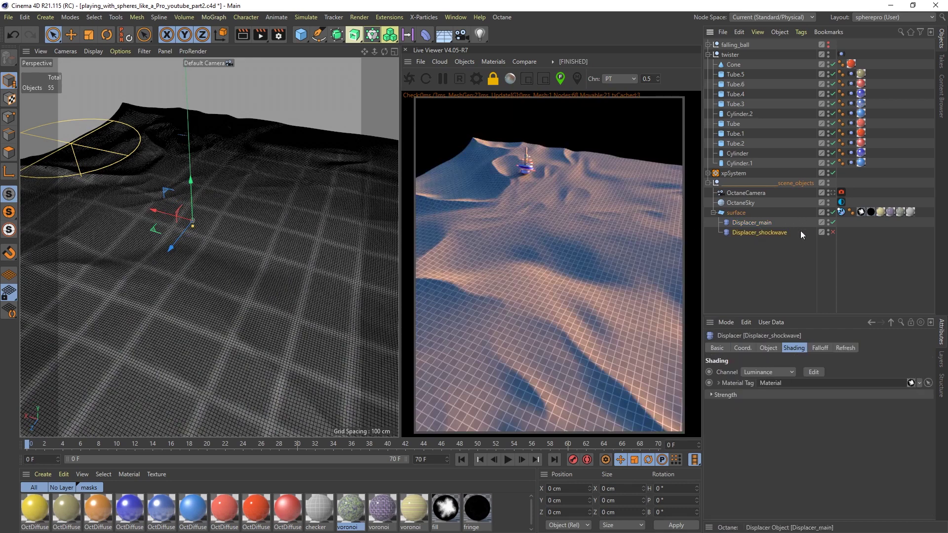
click(833, 232)
click(718, 383)
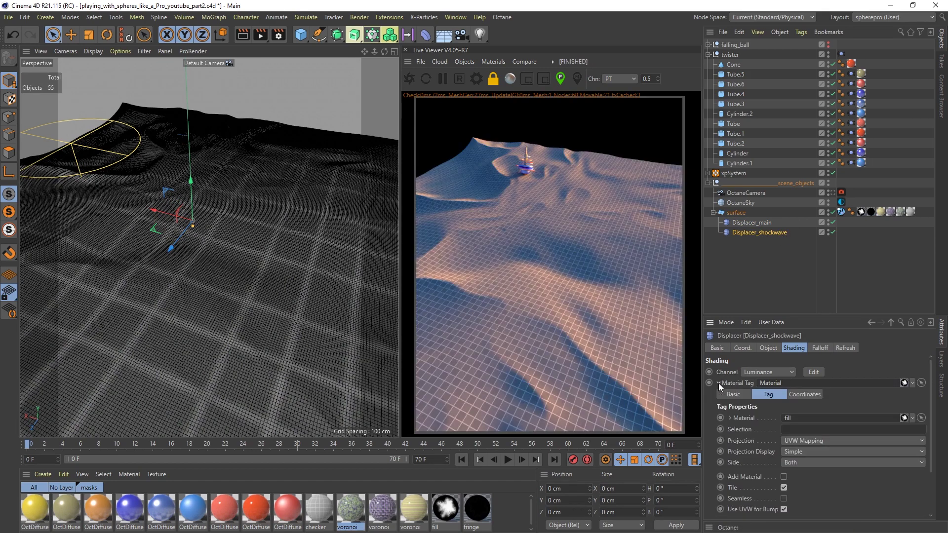
Step: Examine the luminance image texture of the fill material that drives Displacer_shockwave
click(861, 211)
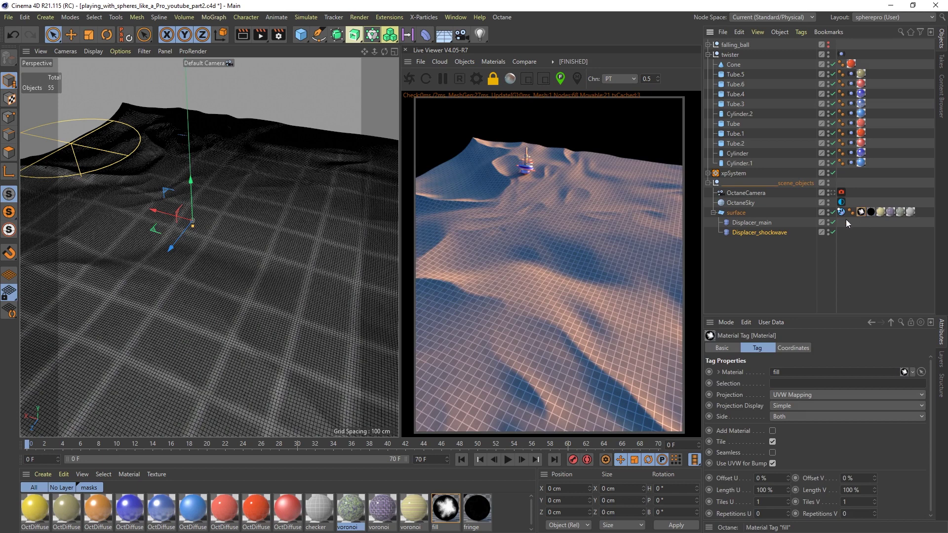
double_click(445, 511)
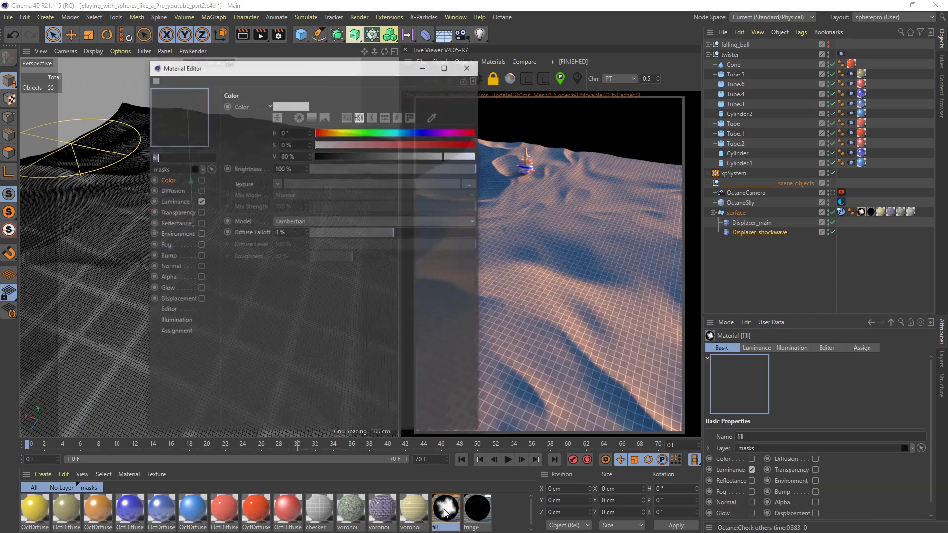
click(191, 204)
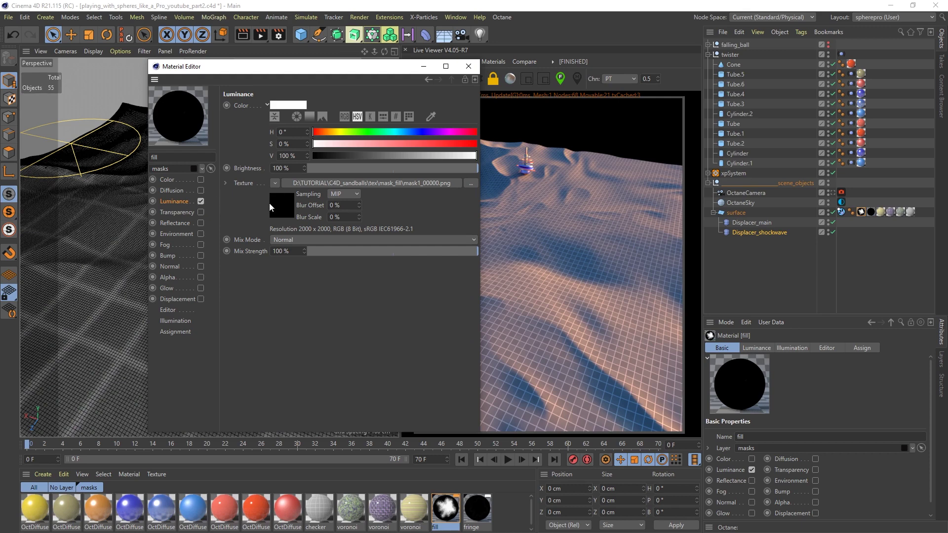
click(468, 66)
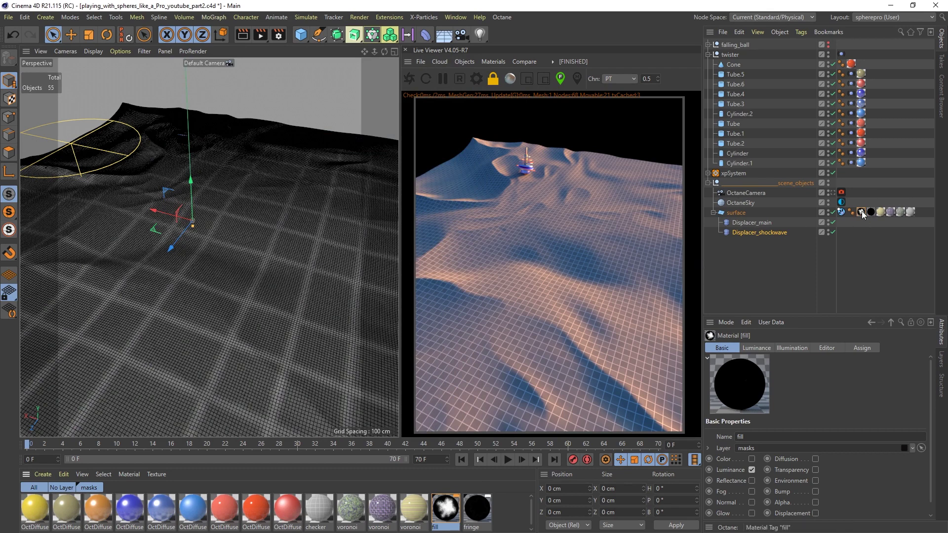
Step: Preview the fill mask at frame 32 by placing its tag last on the surface, and move the checker tag back to last
drag(863, 213, 919, 213)
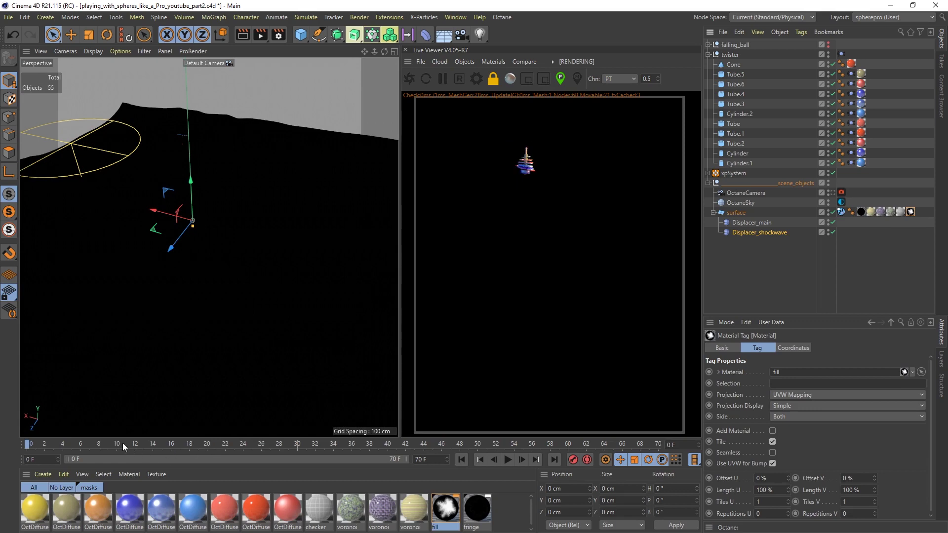
drag(123, 443, 315, 442)
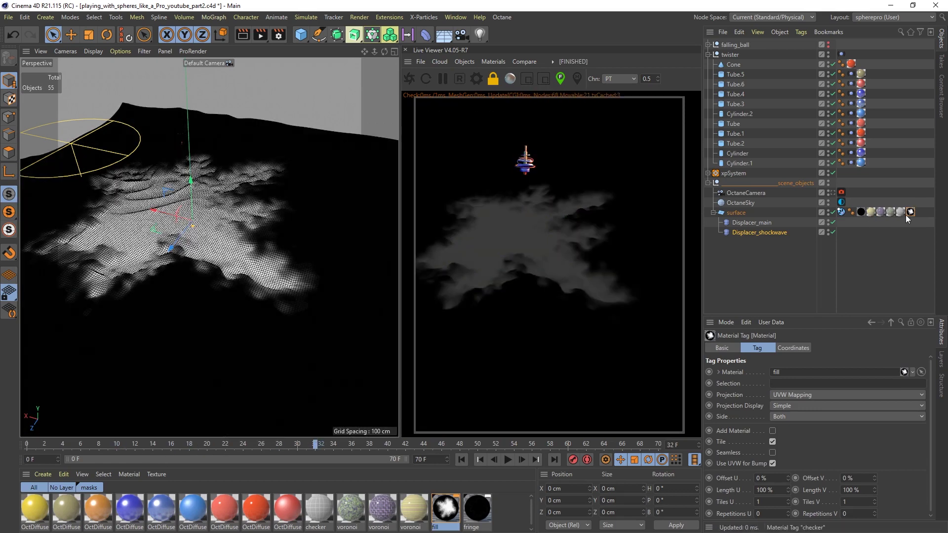
drag(918, 213, 916, 213)
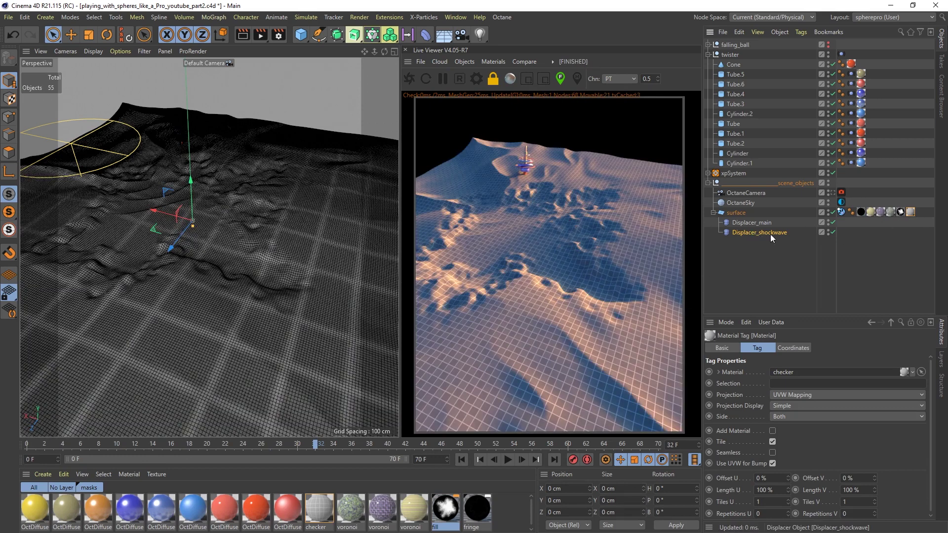
Step: Compare the surface with Displacer_shockwave off and on, and open the deformer's object properties
click(832, 232)
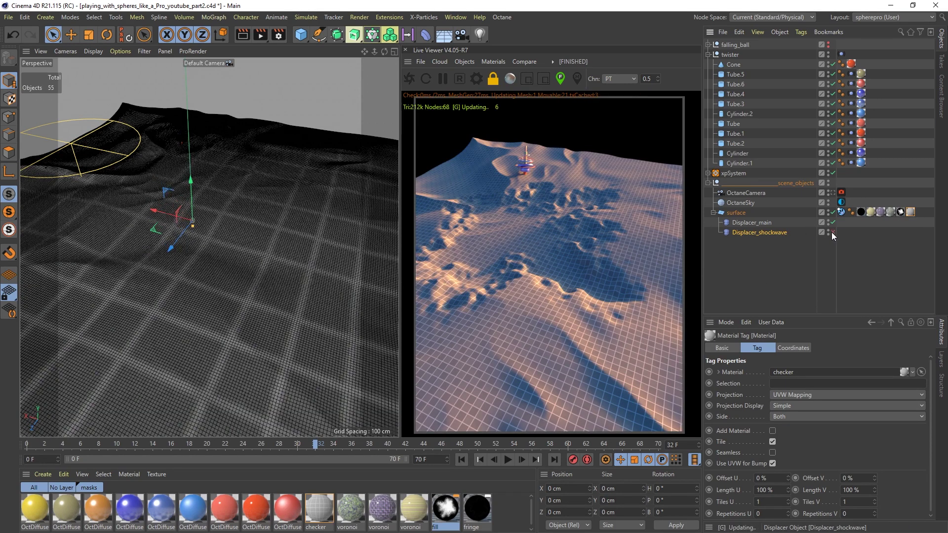
click(832, 232)
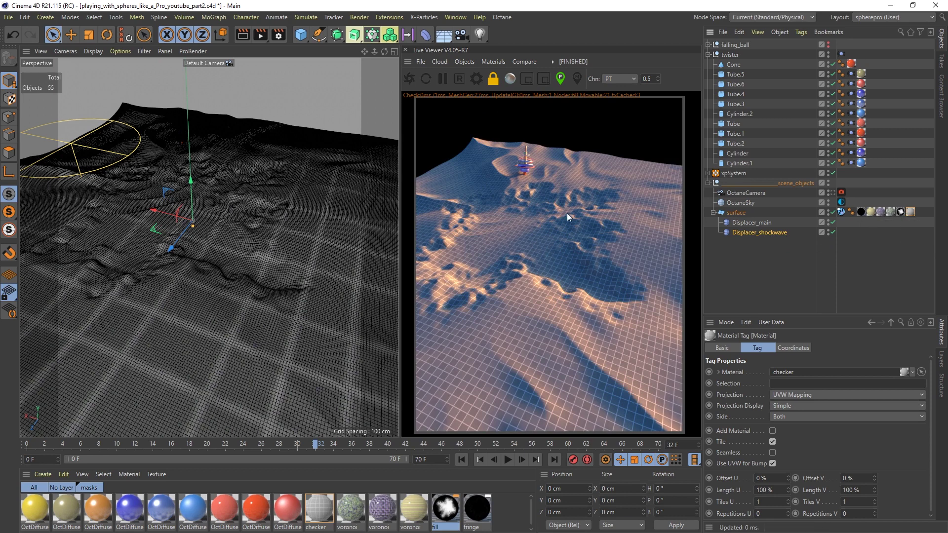
click(748, 232)
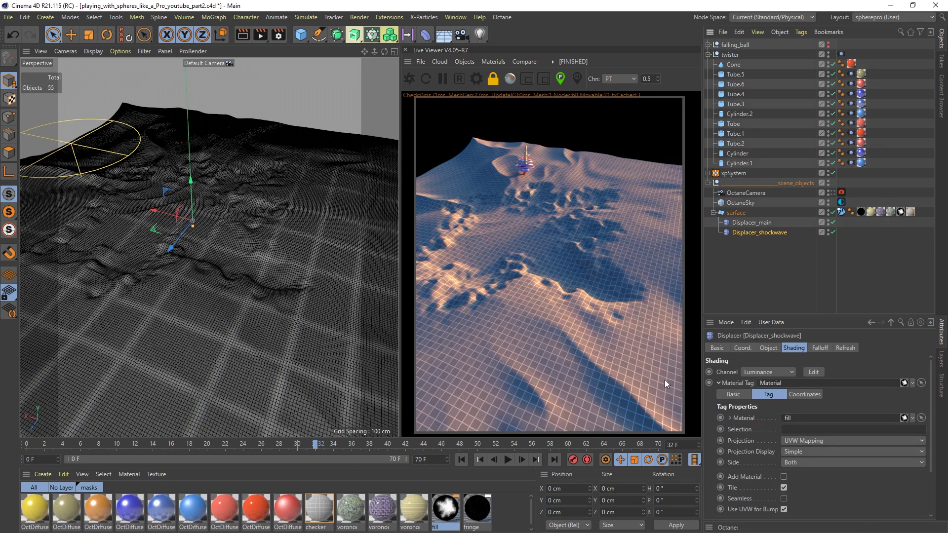
click(777, 348)
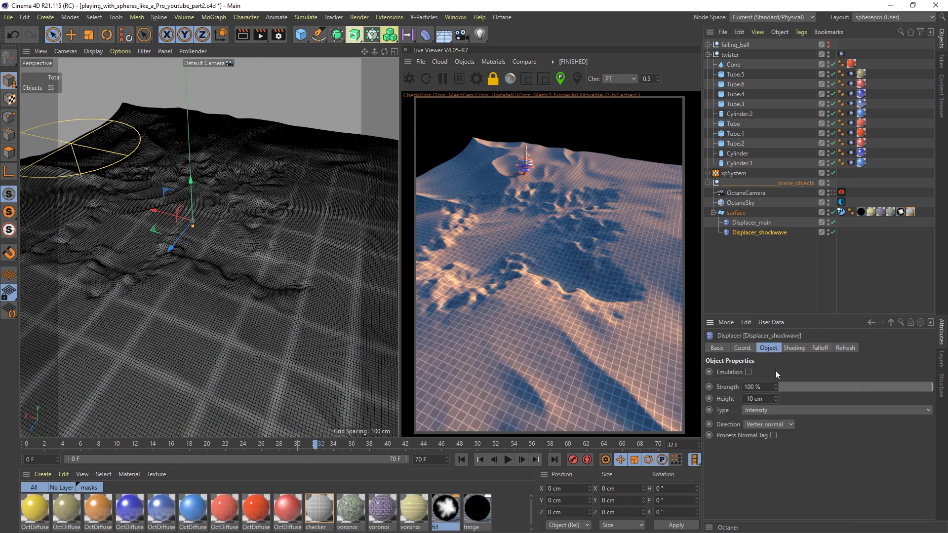
Step: Test Displacer_shockwave's height at 10 cm and restore it to -10 cm
double_click(752, 399)
text(10)
key(Return)
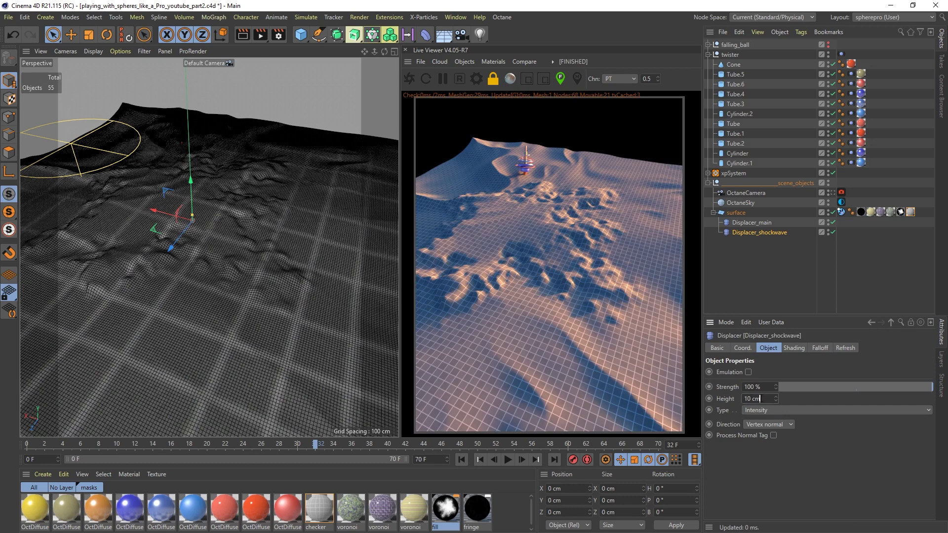
click(744, 399)
text(-)
key(Return)
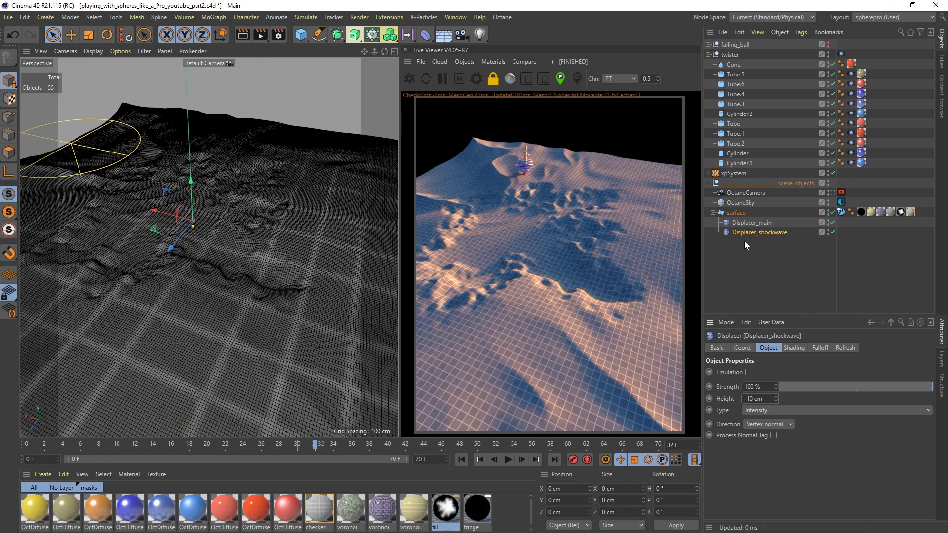
Step: Select the surface plane, collapse its deformers in the hierarchy, and select xpSystem
click(736, 213)
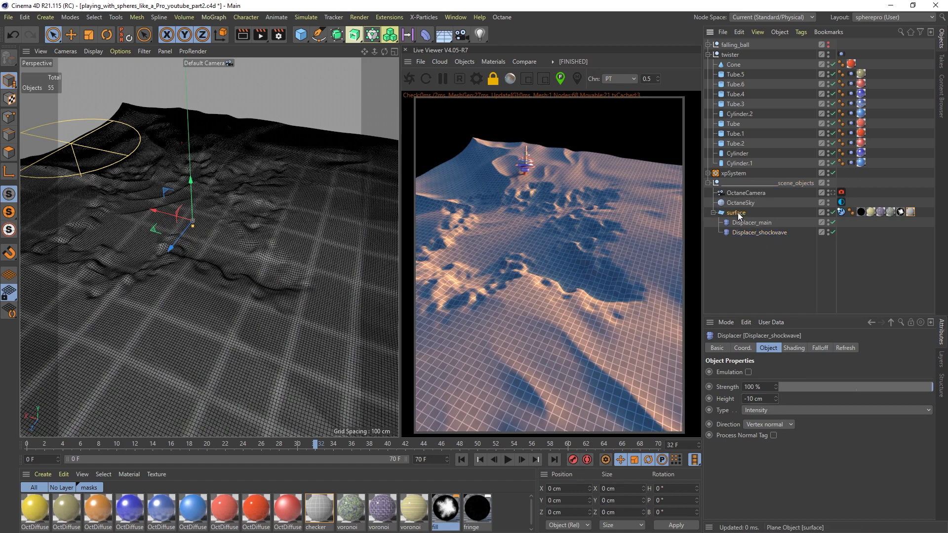
click(714, 213)
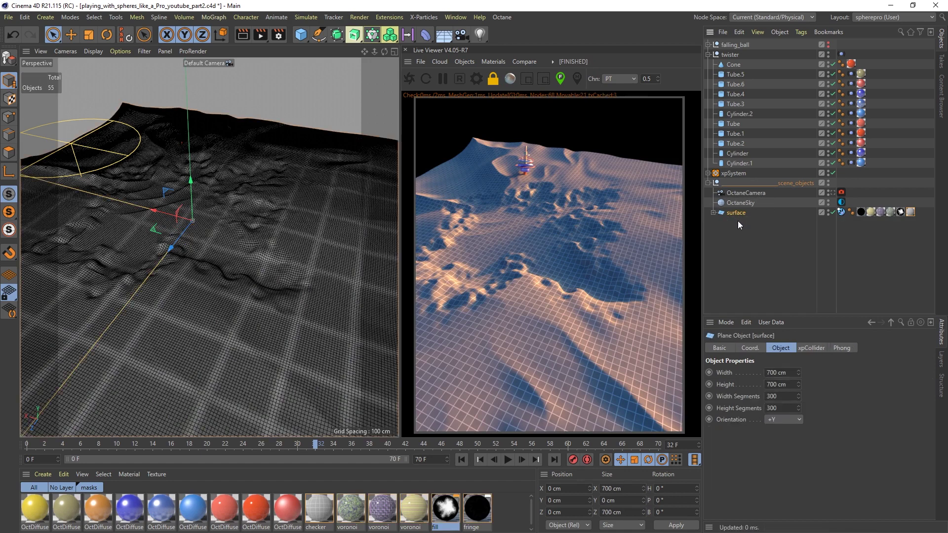
click(739, 174)
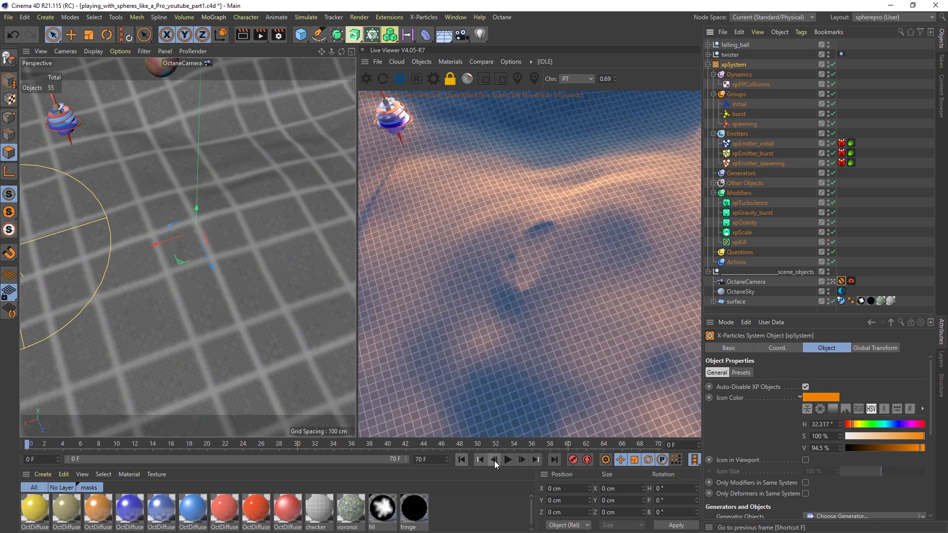
Step: Play the particle simulation in the part 1 scene to frame 19 and open xpEmitter_initial's emission settings
click(507, 459)
click(507, 459)
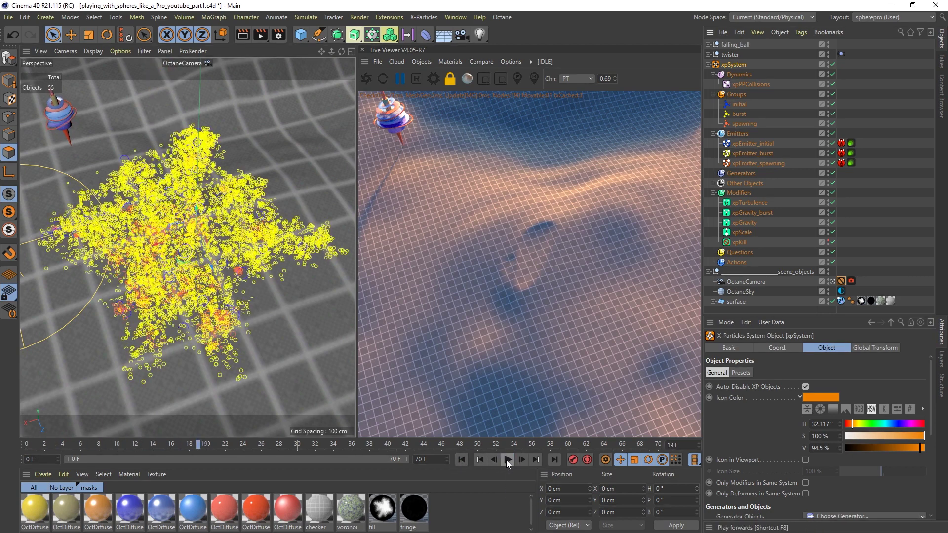
click(755, 152)
click(814, 147)
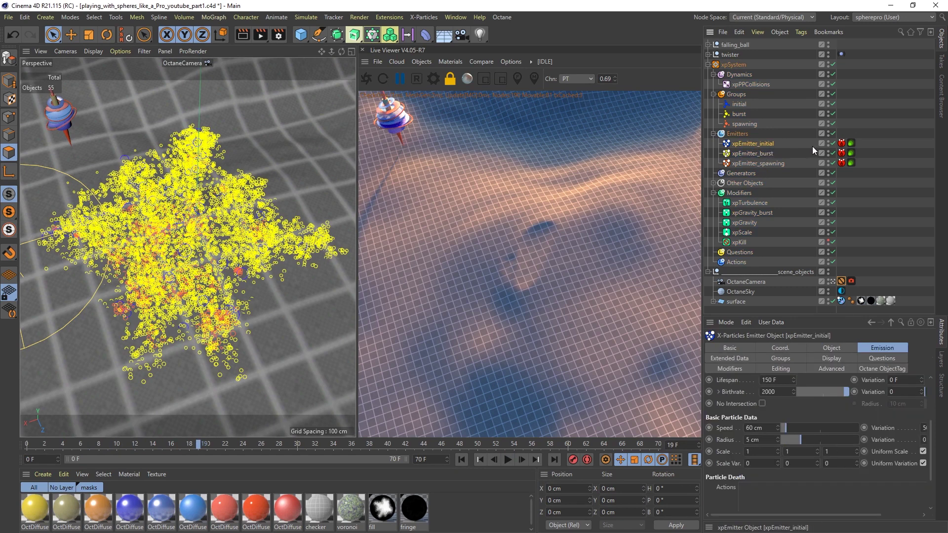
Step: Disable the initial and spawning emitters, select xpEmitter_burst, and play its particles from the start to frame 21
click(833, 163)
click(753, 153)
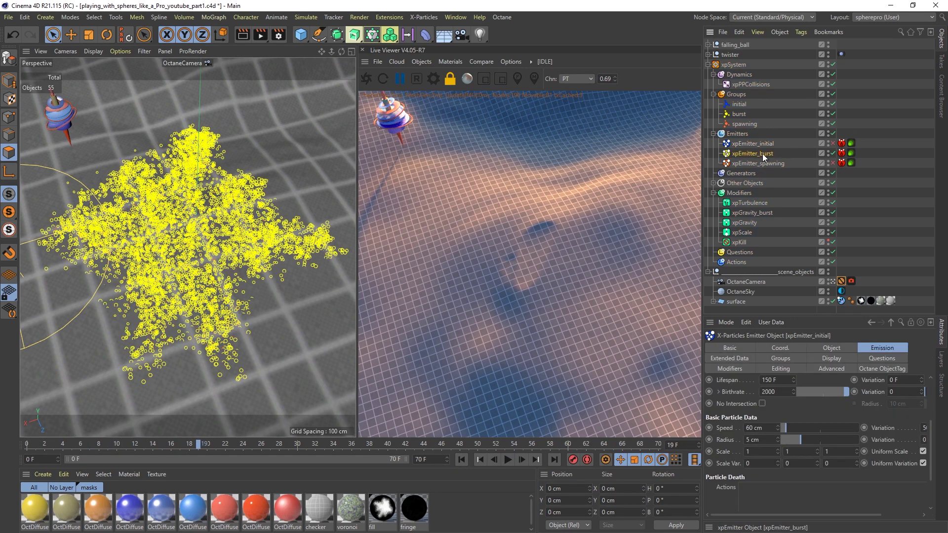
click(462, 460)
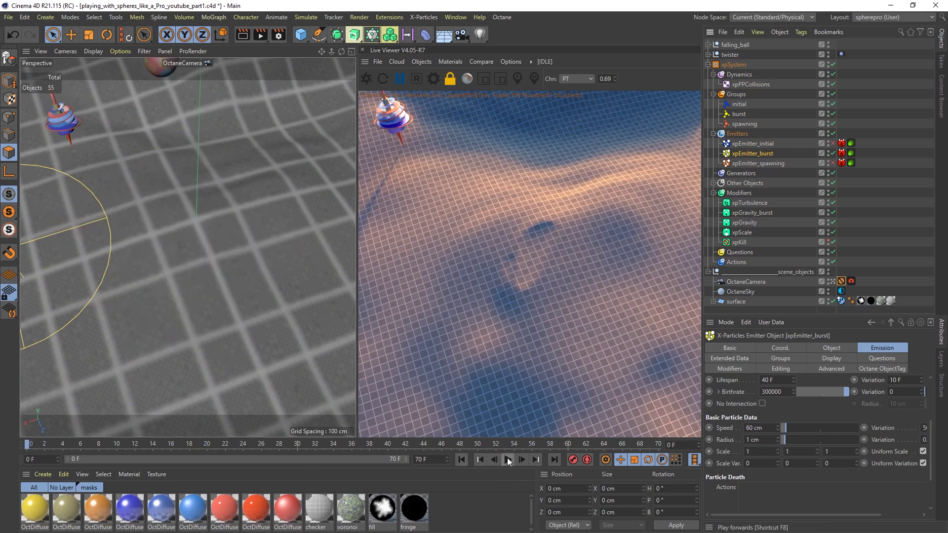
click(508, 460)
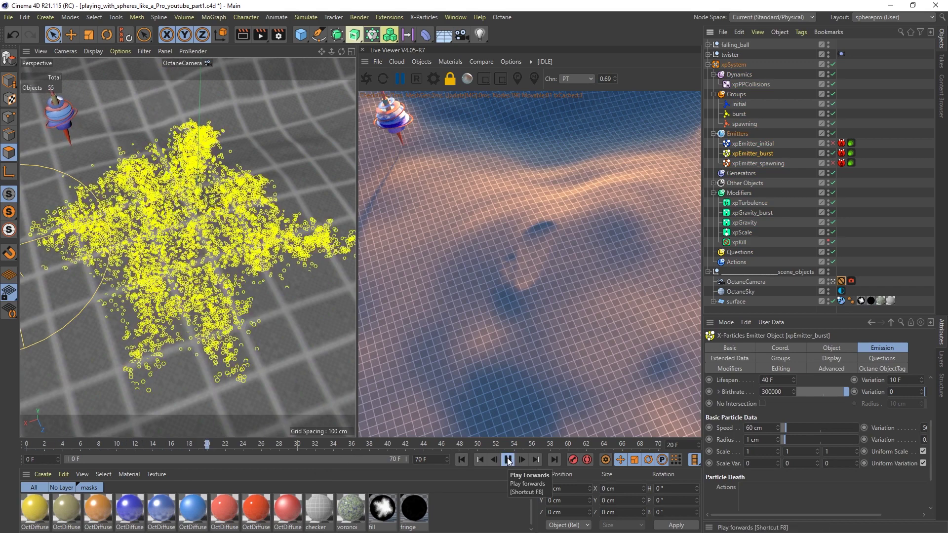
key(F8)
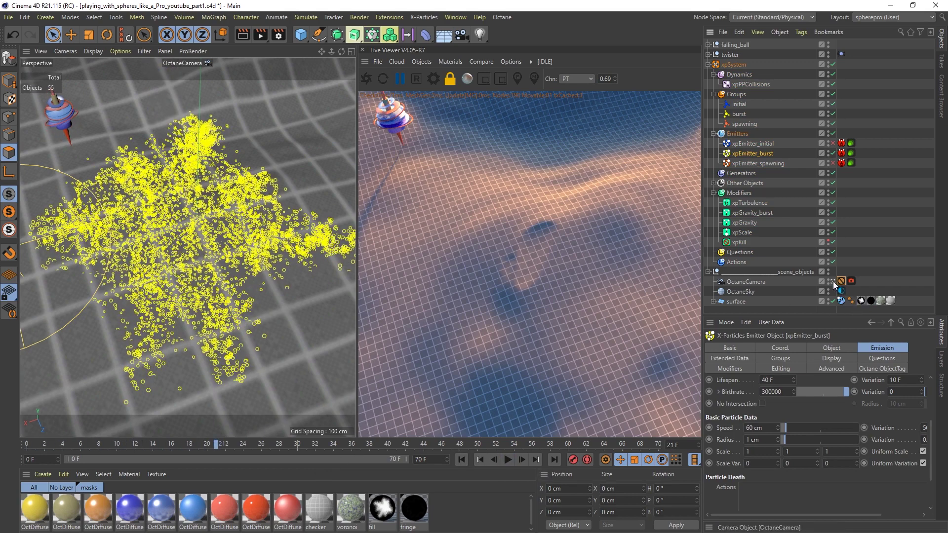
Step: Switch from OctaneCamera to the default camera and play the burst particles on to frame 30, viewing them from a low side angle
alt+drag(150, 297, 179, 259)
scroll(178, 257, down, 5)
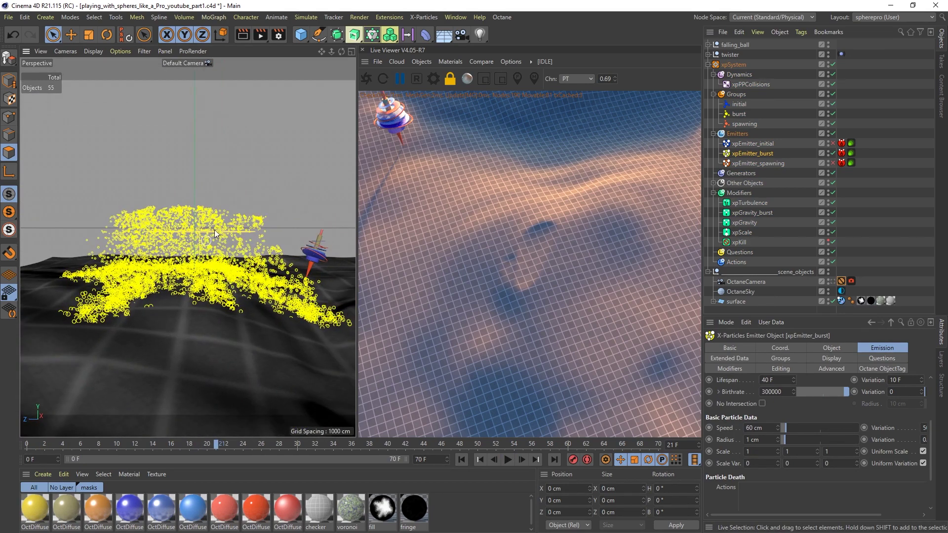
click(507, 463)
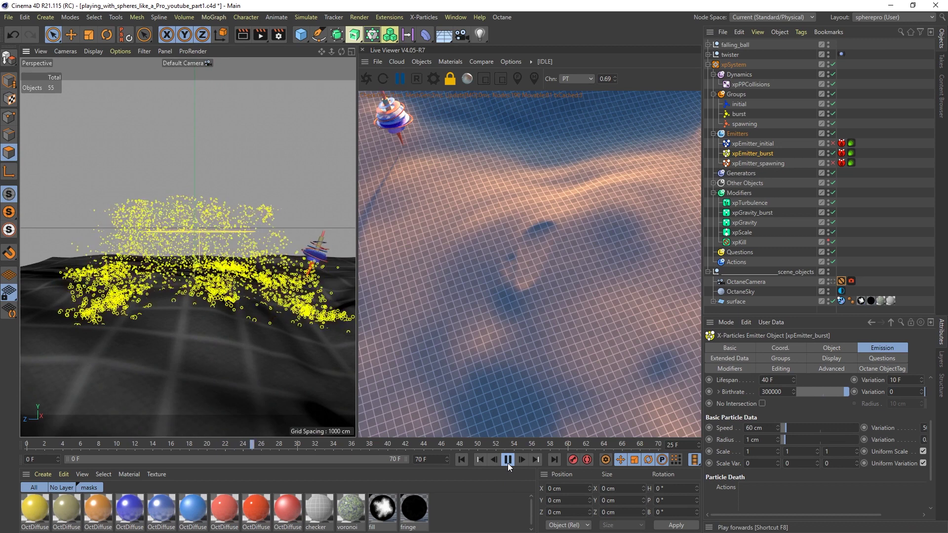
click(507, 463)
alt+drag(224, 272, 214, 294)
alt+drag(202, 334, 227, 221)
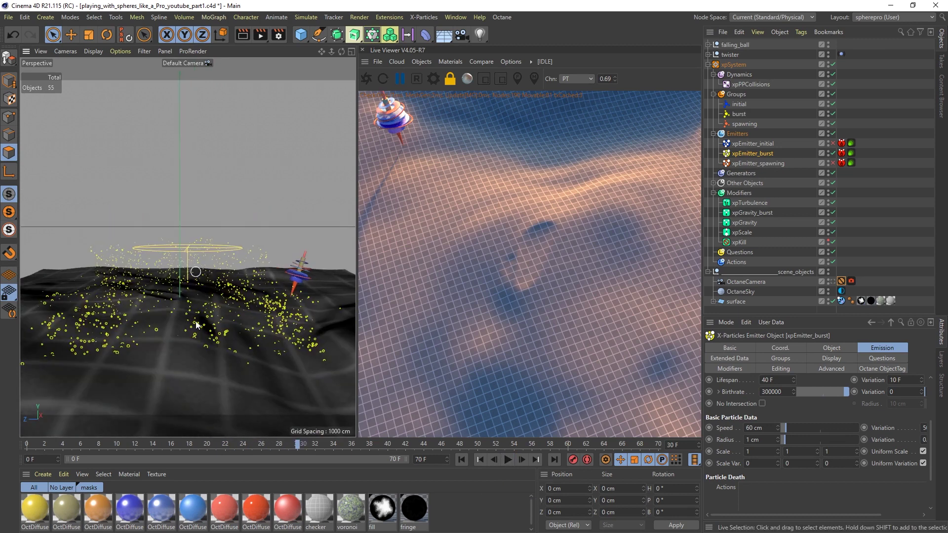
alt+drag(219, 319, 194, 331)
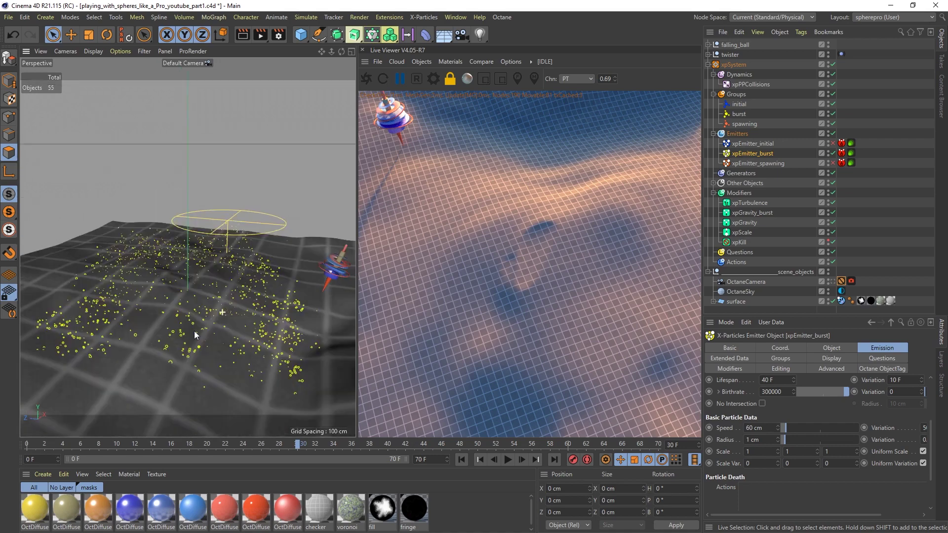
Step: Replay the burst simulation from the start to frame 18 and inspect the particle spread from a higher angle
click(462, 459)
click(508, 460)
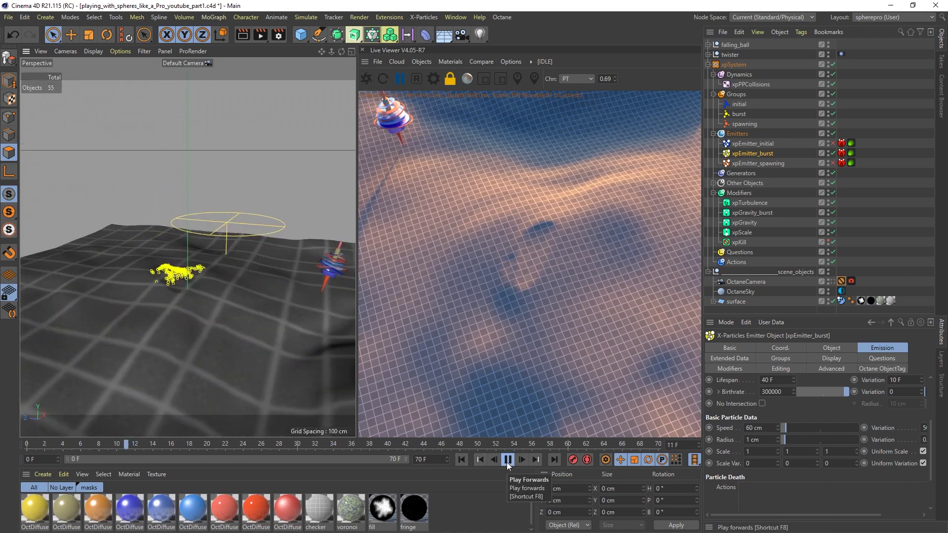
click(508, 465)
alt+drag(222, 319, 163, 346)
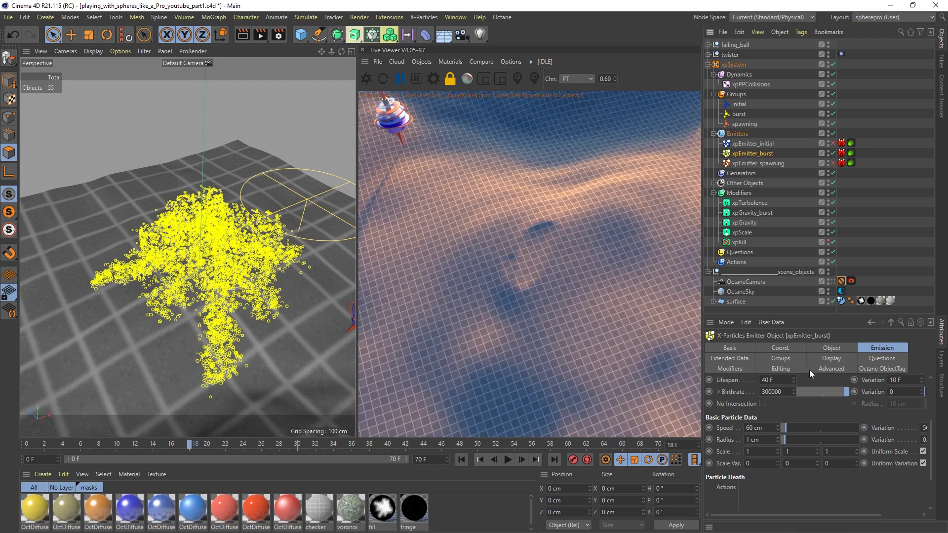
Step: Open xpEmitter_burst's modifier settings, enlarge the attributes area, and examine its excluded particle modifiers against the xpSystem hierarchy
click(740, 370)
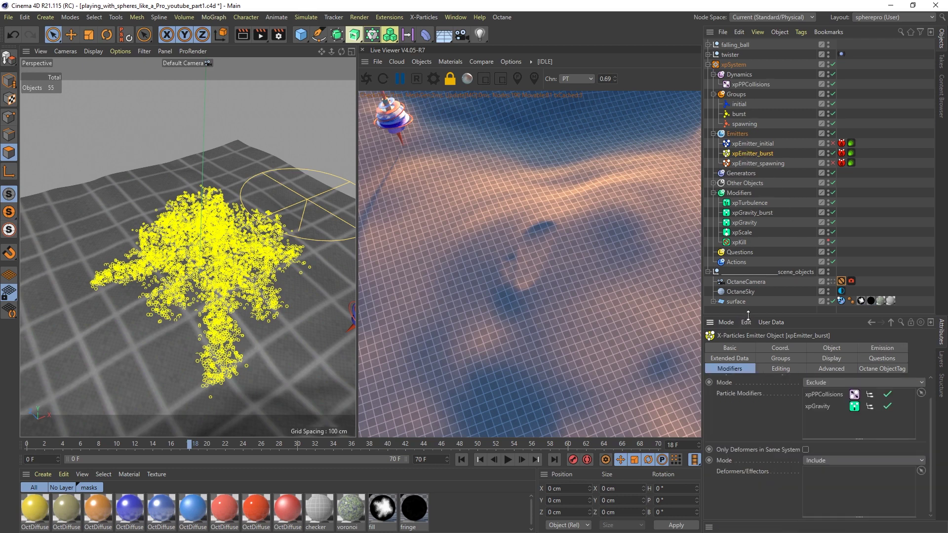
drag(748, 315, 748, 248)
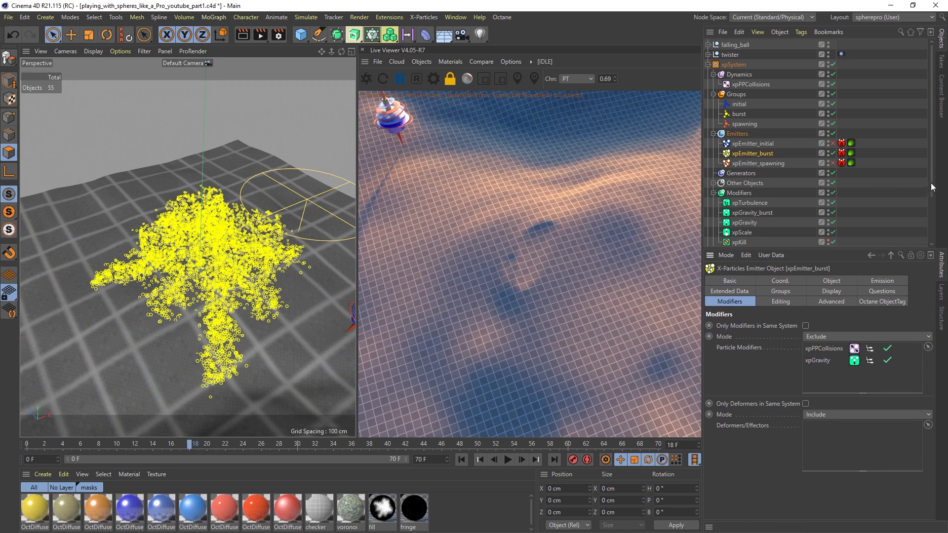
scroll(932, 193, down, 5)
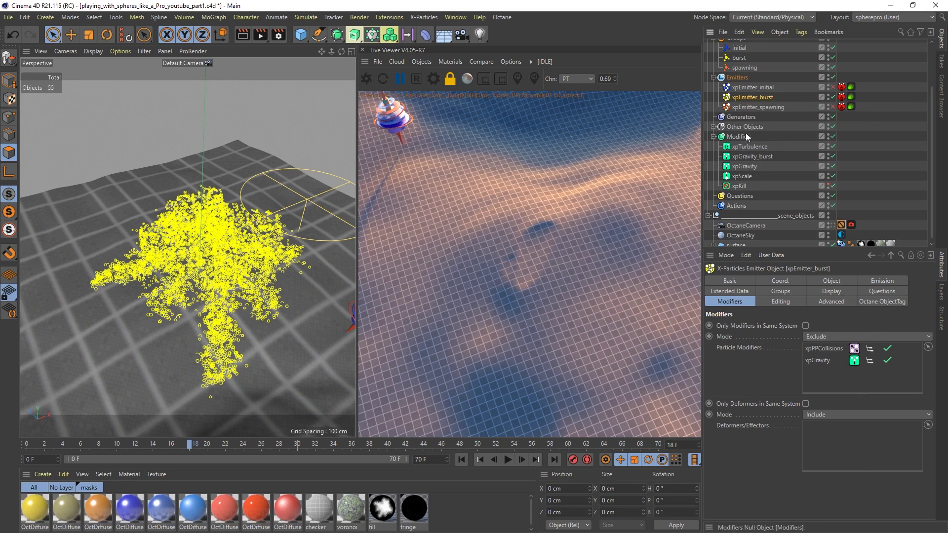
click(713, 126)
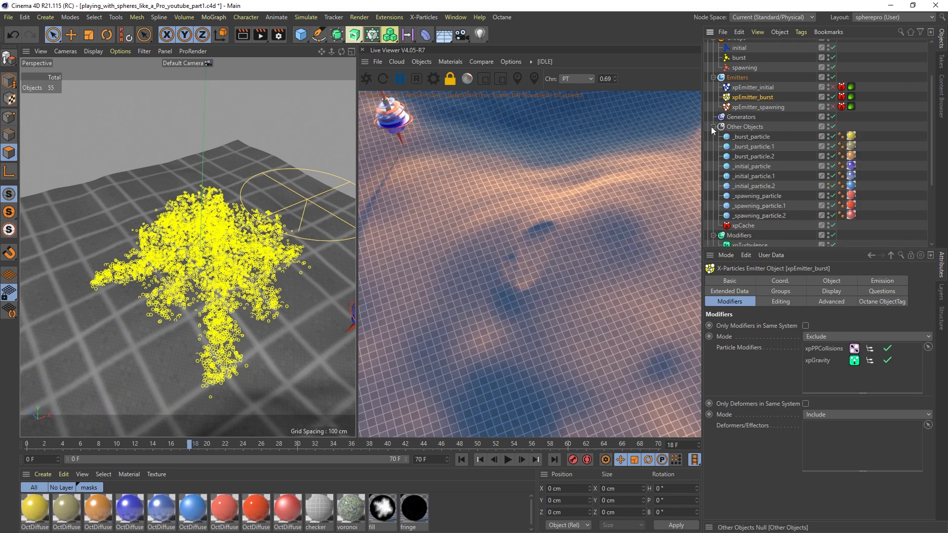
click(712, 127)
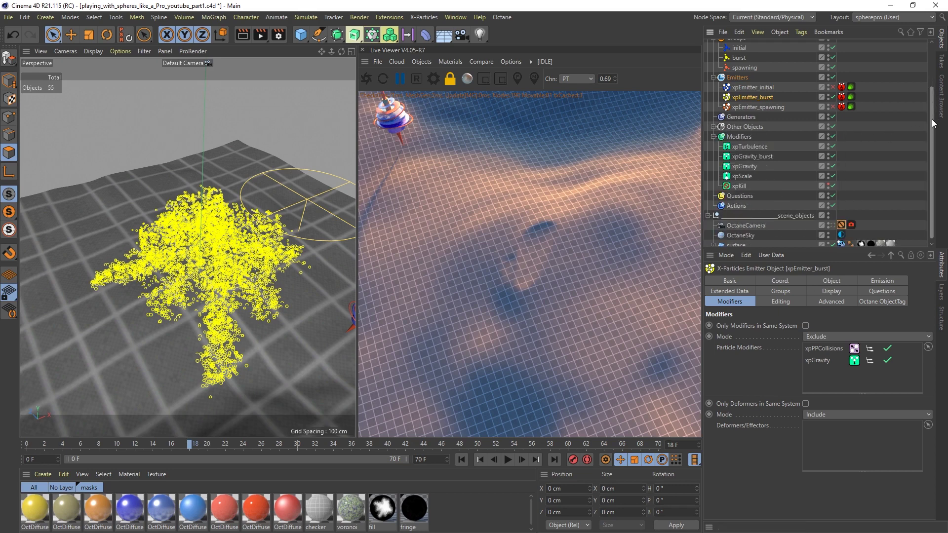
drag(934, 118, 939, 78)
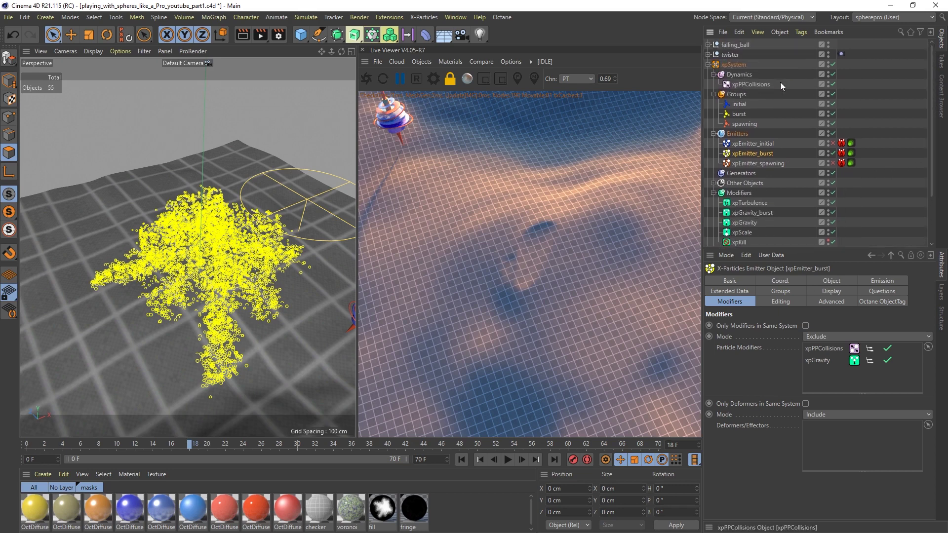
drag(934, 99, 933, 141)
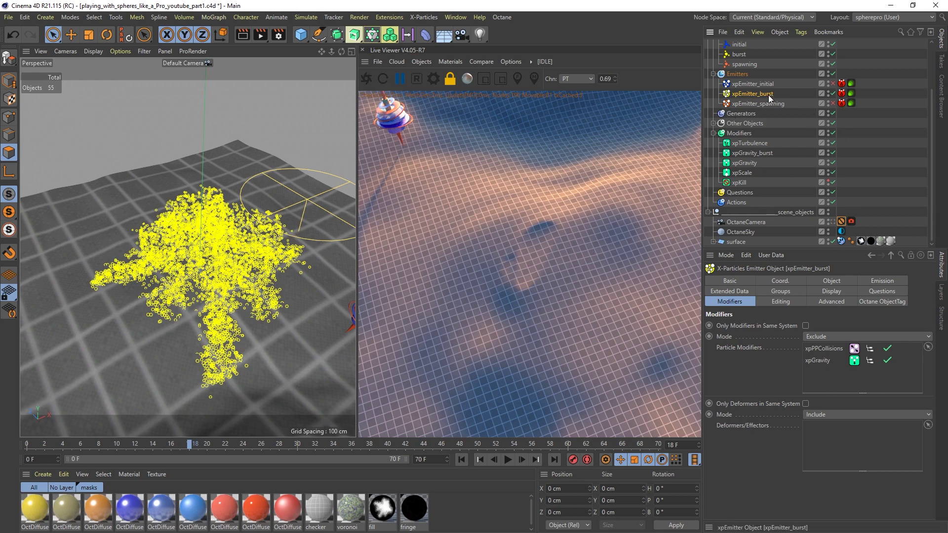
Step: Compare the gravity modifier excluded from xpEmitter_burst with the xpGravity_burst modifier's object properties
click(828, 349)
click(751, 165)
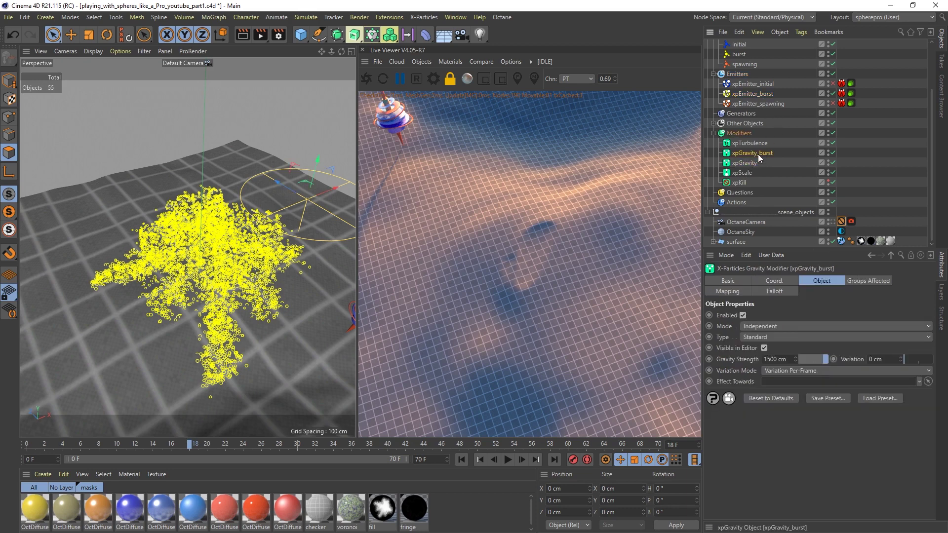
click(755, 94)
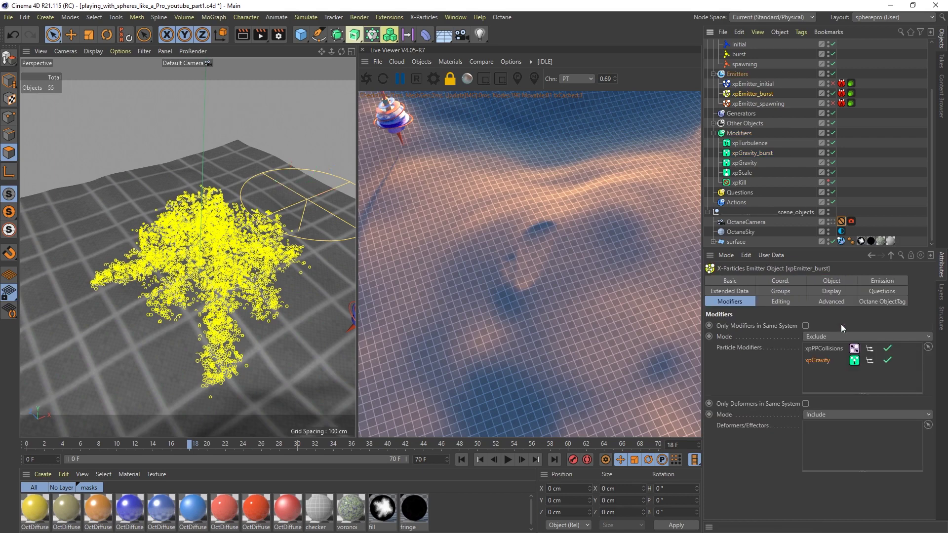
click(753, 153)
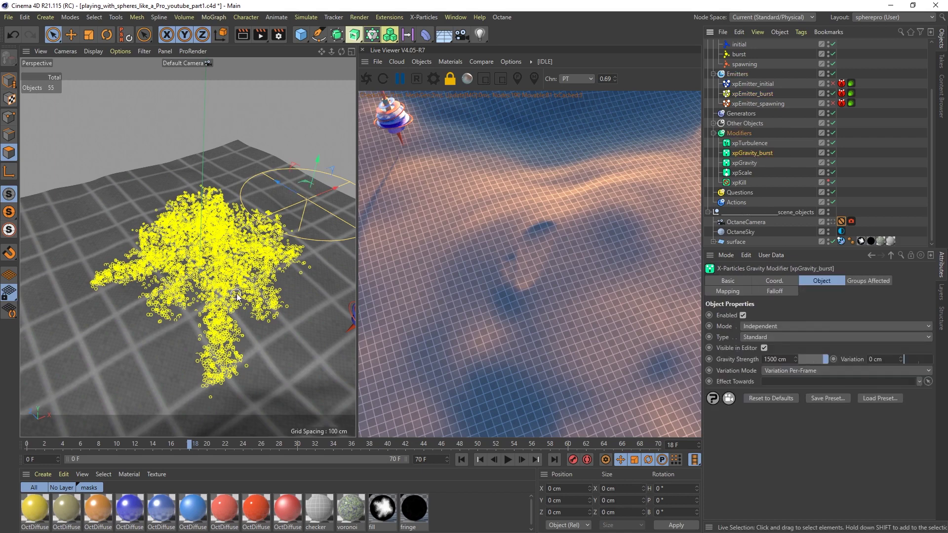
Step: Examine the burst's shape from the side, then xpGravity_burst's gravity strength and its mapping to particle age
alt+drag(233, 274, 200, 266)
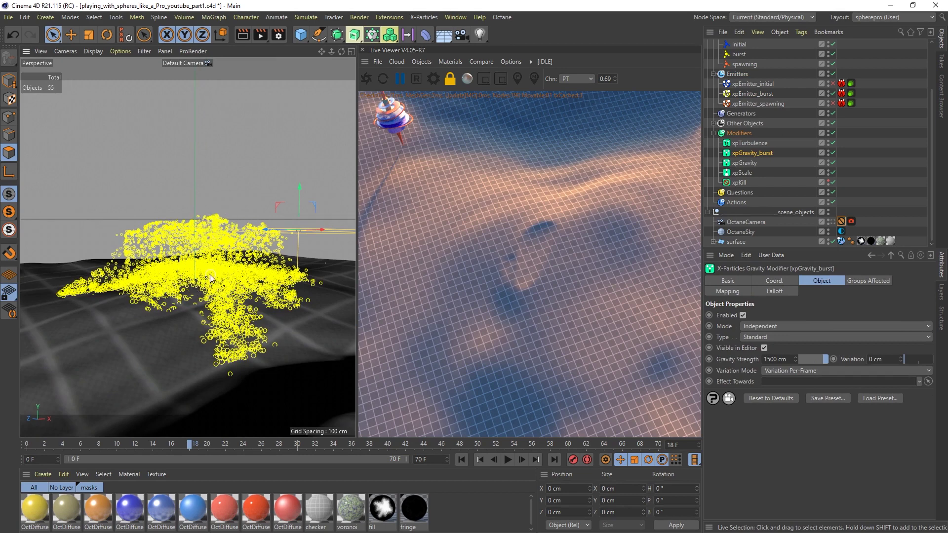
mouse_move(205, 276)
alt+mouse_down()
mouse_move(227, 268)
mouse_move(204, 262)
alt+mouse_up()
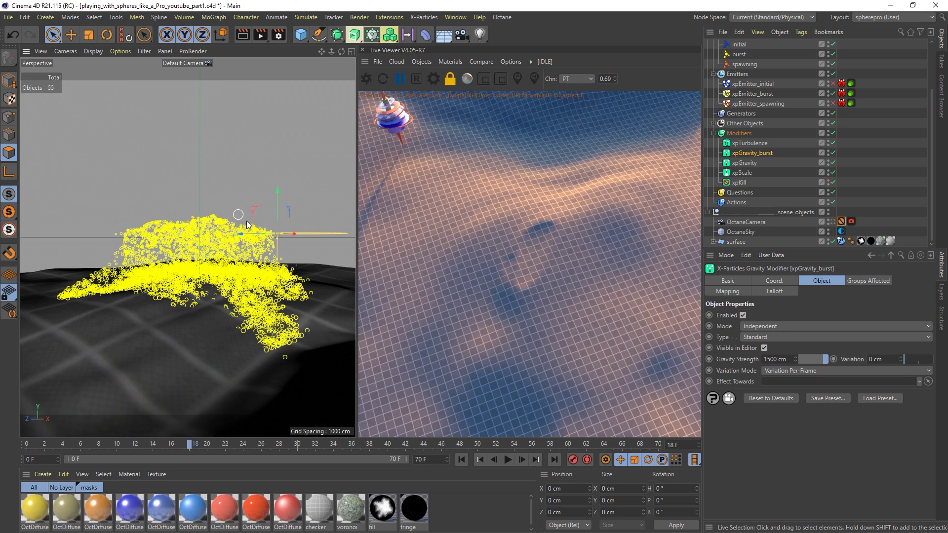
alt+drag(243, 258, 236, 269)
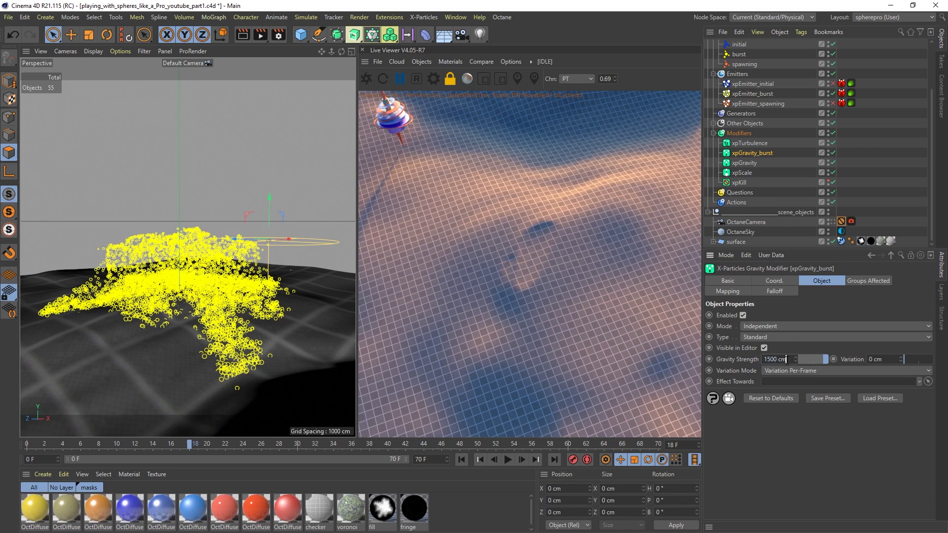
click(766, 360)
click(730, 292)
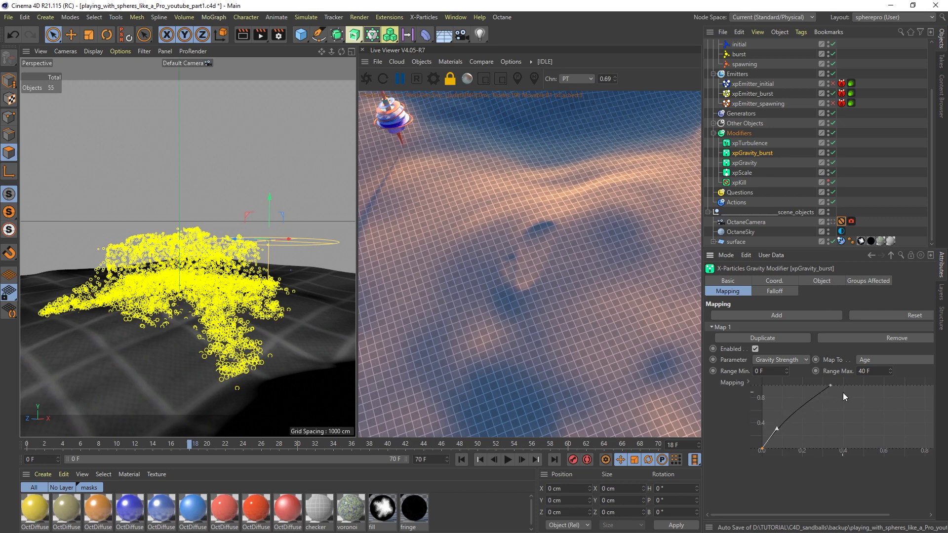
Step: Replay the burst from the start, pausing at frame 19 and again at frame 27, to observe the gravity mapping
click(462, 459)
click(508, 460)
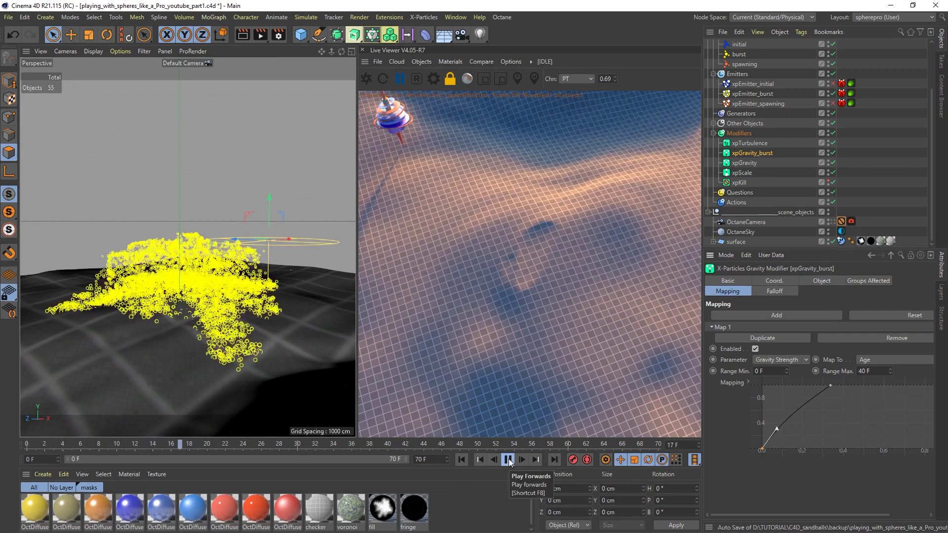
click(508, 460)
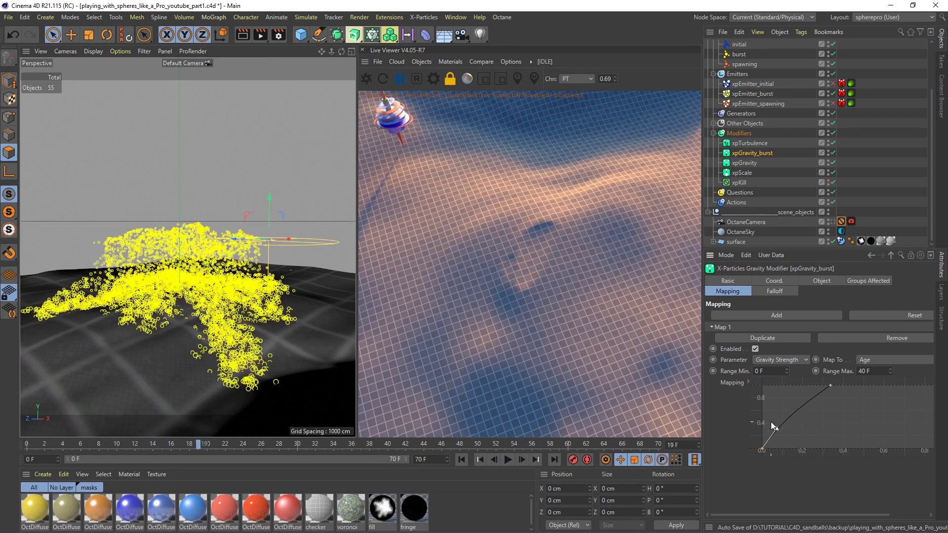
click(508, 459)
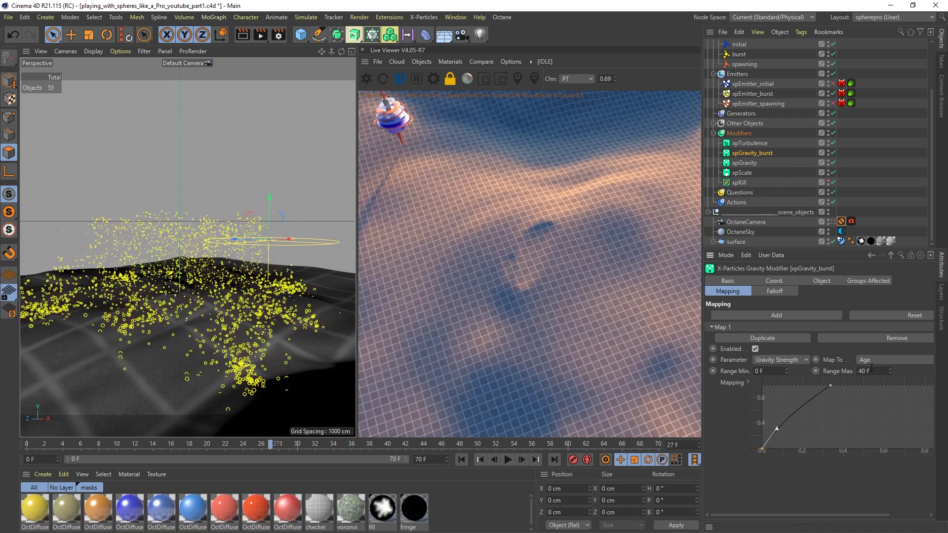
Step: Review the object properties of the xpGravity_burst, xpTurbulence and xpGravity modifiers in turn
click(826, 283)
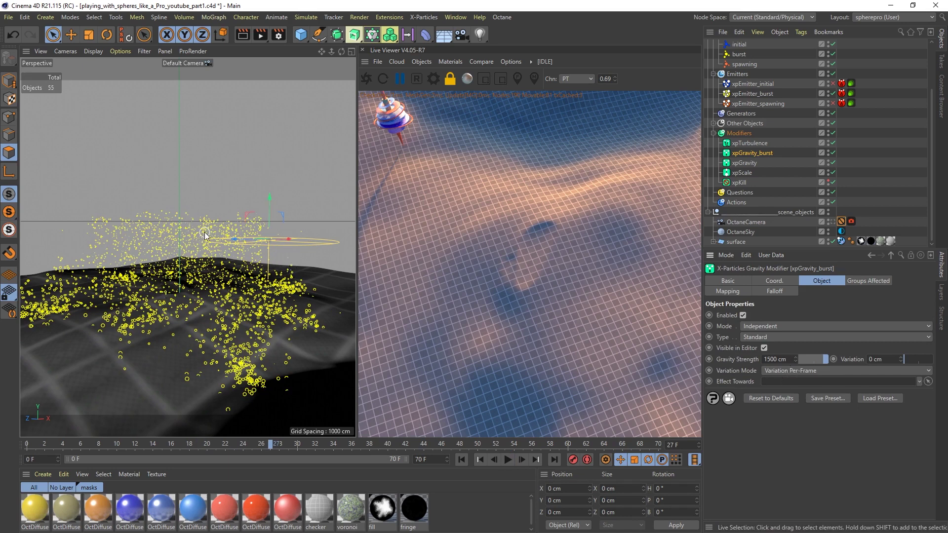
click(755, 144)
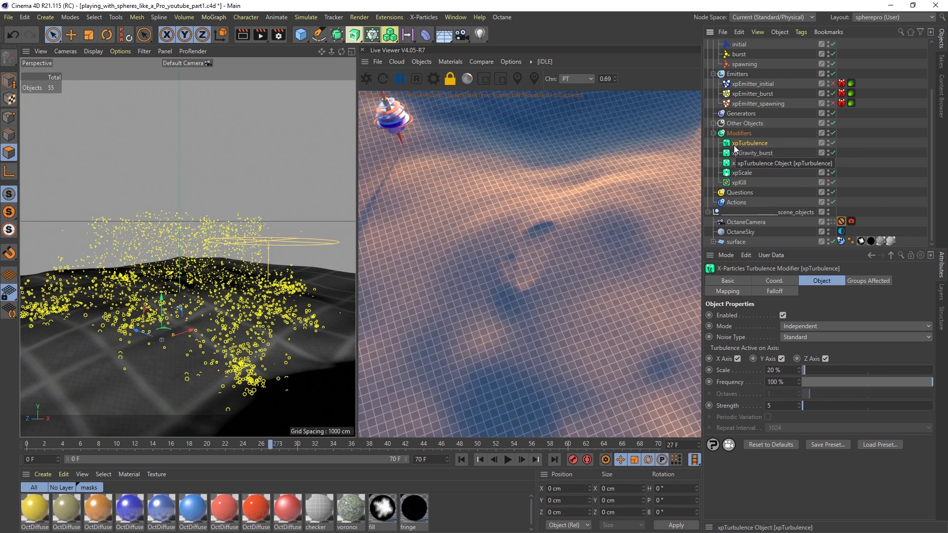
click(748, 163)
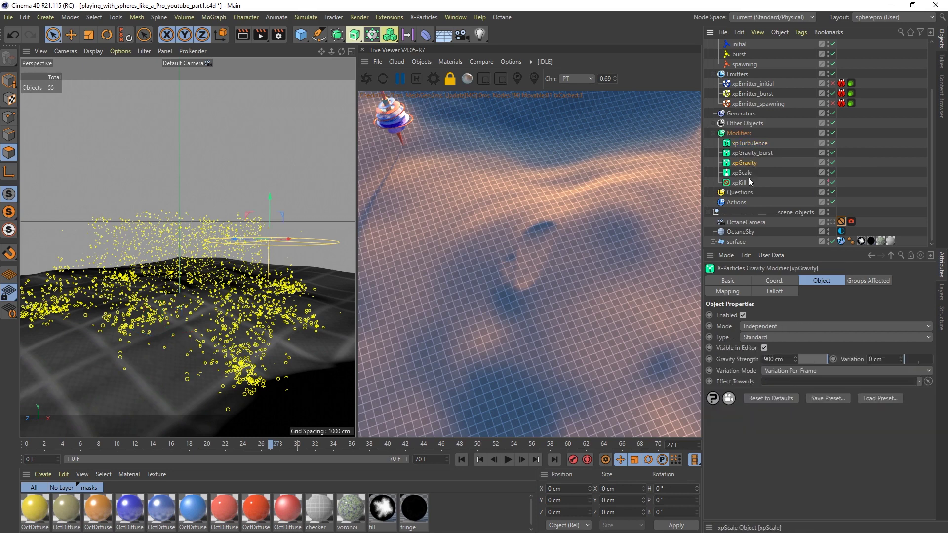
Step: Examine xpScale's radius change and mapping settings, and compare them with the particle radius in xpEmitter_burst's emission settings
click(749, 173)
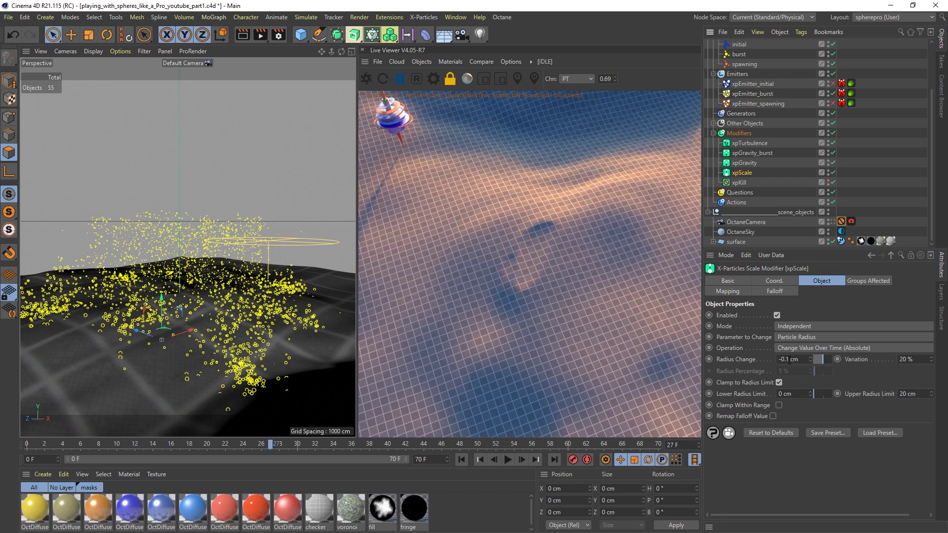
click(735, 292)
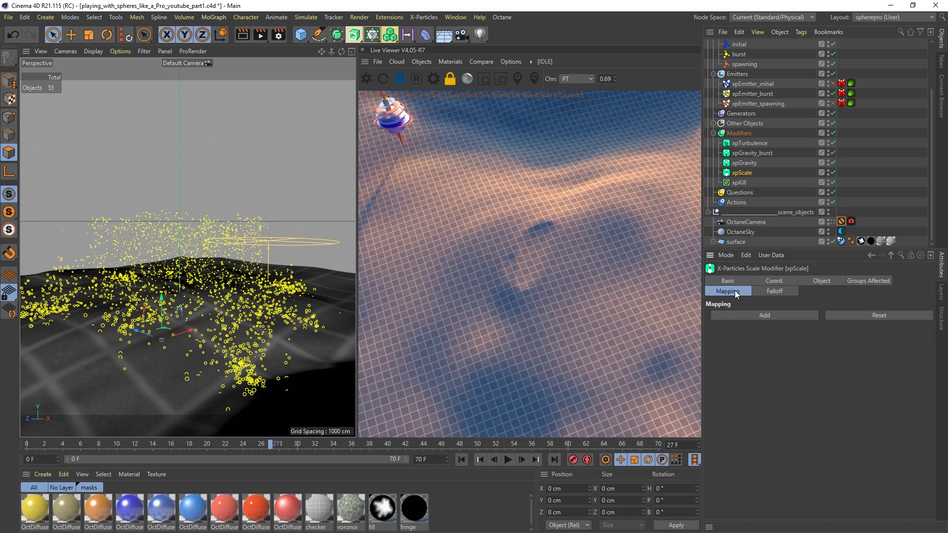
click(821, 281)
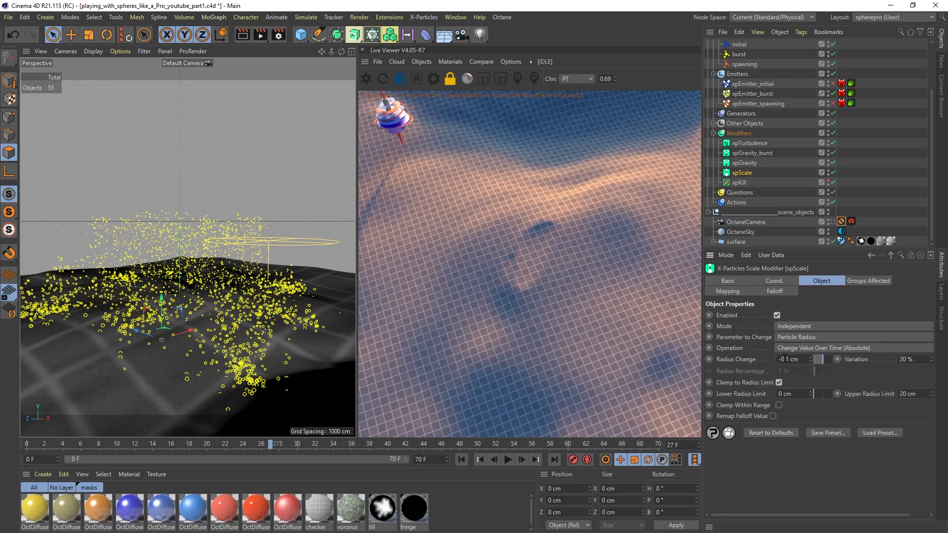
click(754, 94)
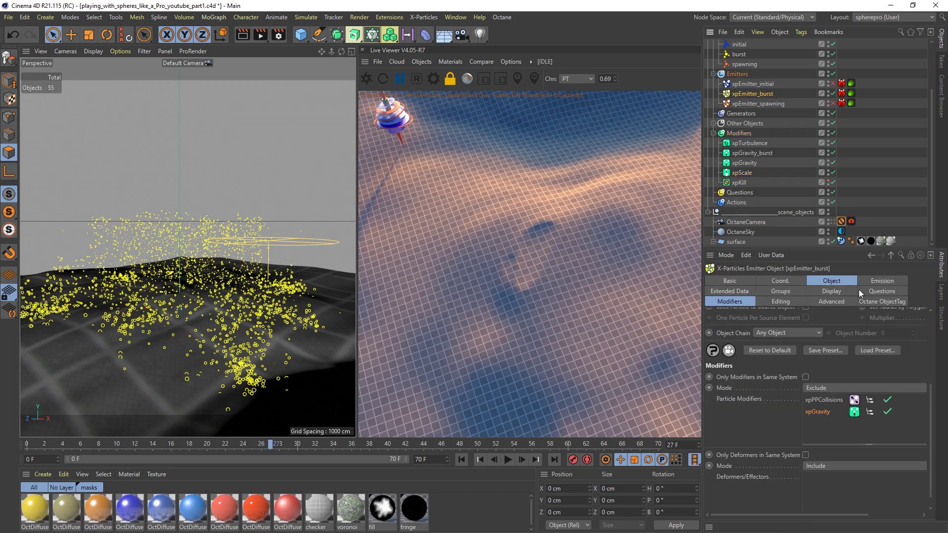
click(871, 282)
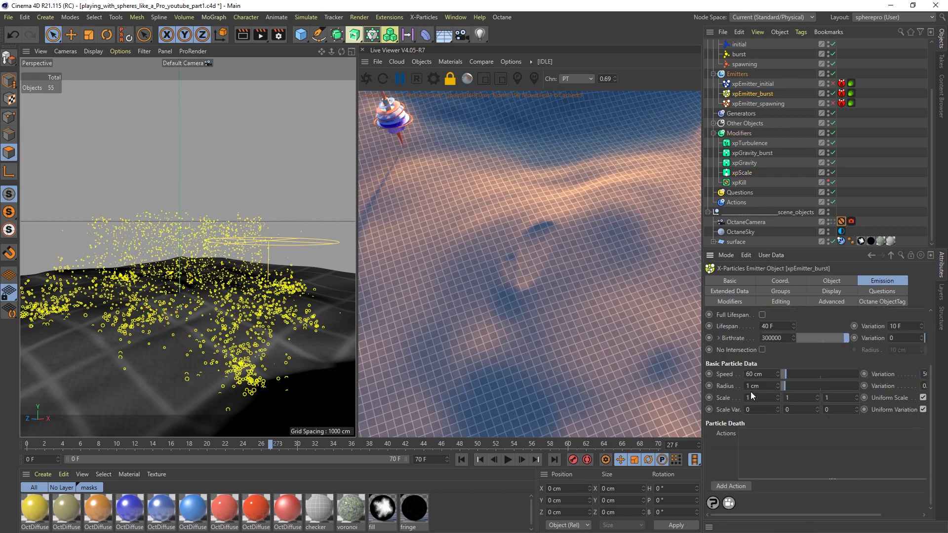
Step: Examine the group assigned to xpEmitter_burst and compare the burst group's radius and variation with the emitter's own emission settings
click(787, 292)
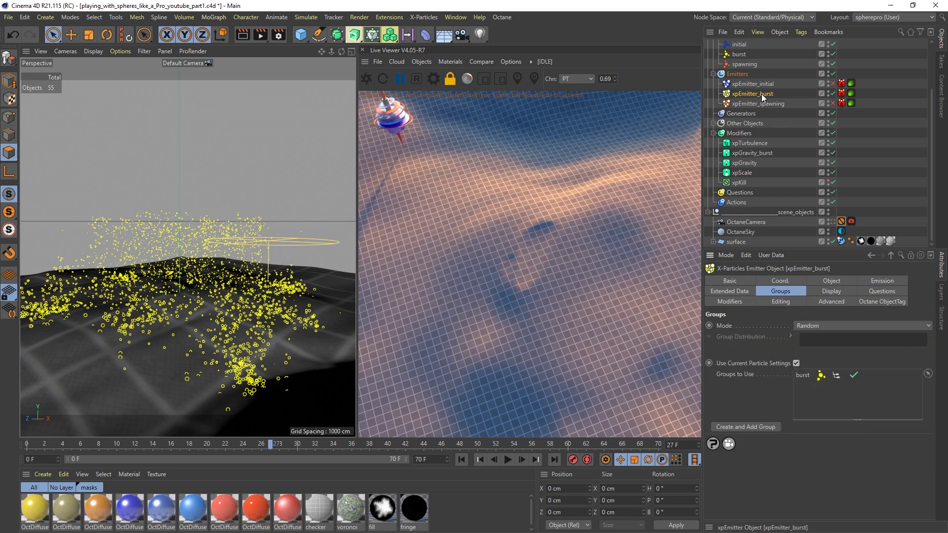
click(739, 54)
scroll(933, 346, down, 3)
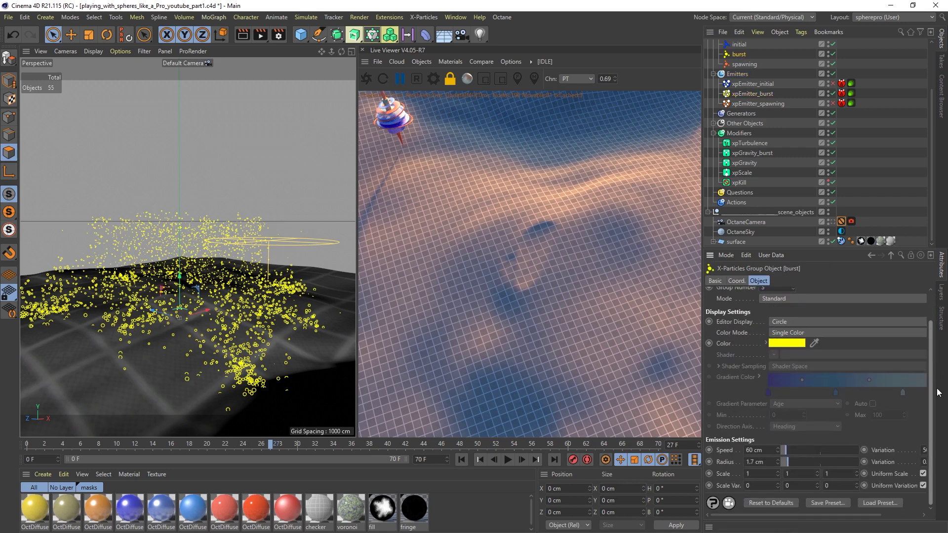
click(756, 94)
click(873, 282)
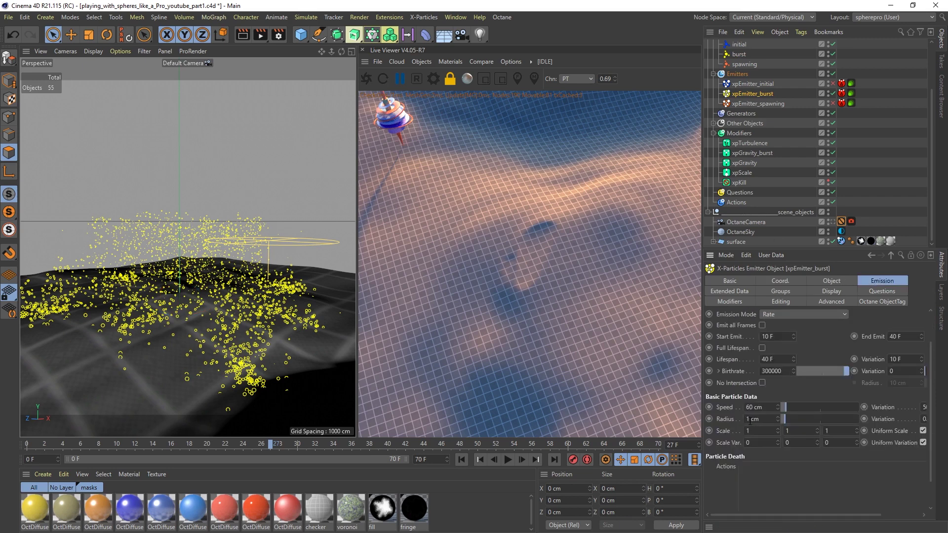
click(738, 54)
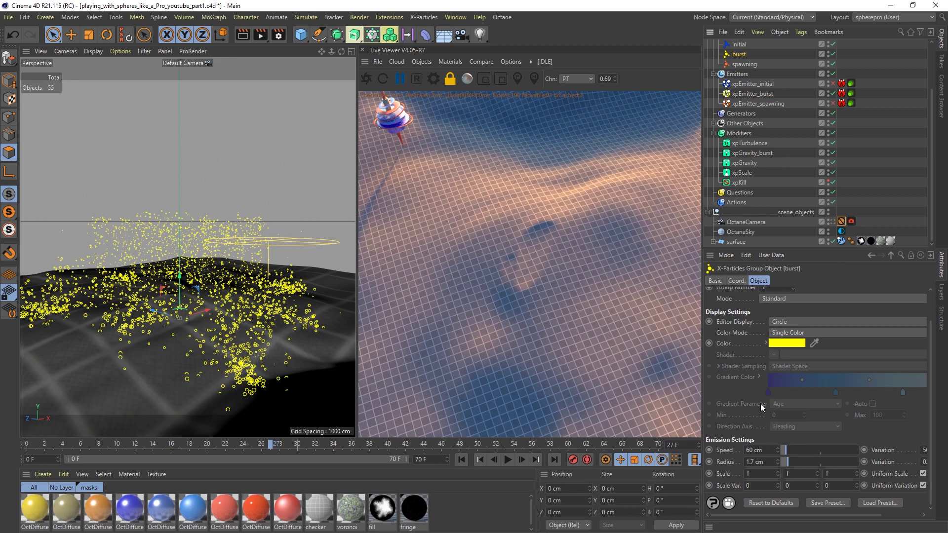
drag(763, 516, 787, 516)
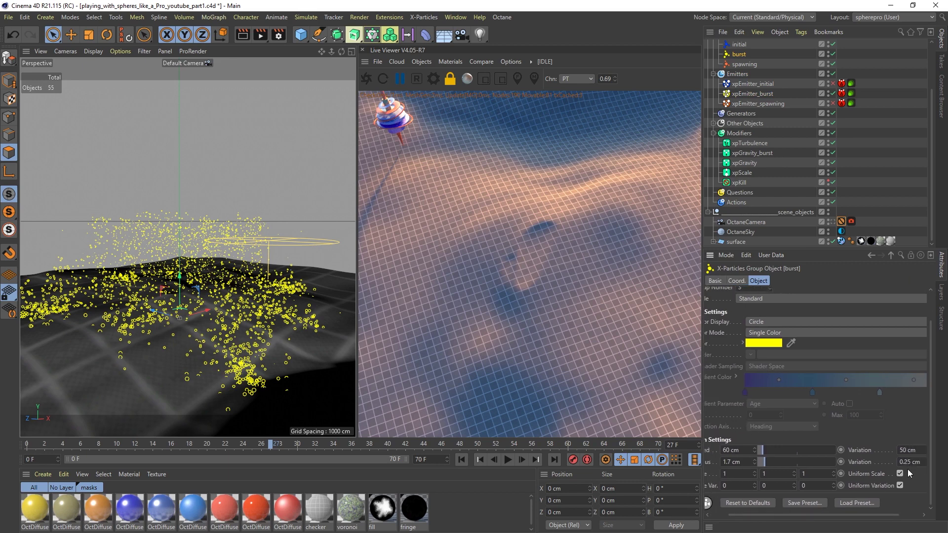
drag(808, 515, 787, 514)
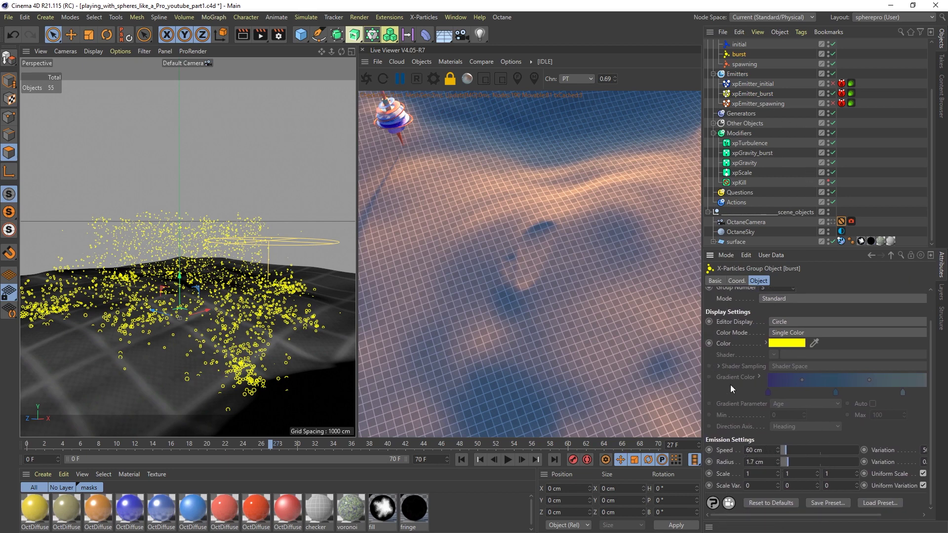
Step: Review xpScale's radius change and replay the burst from the start, pausing at frames 27 and 33 to observe the shrinking particles
click(742, 172)
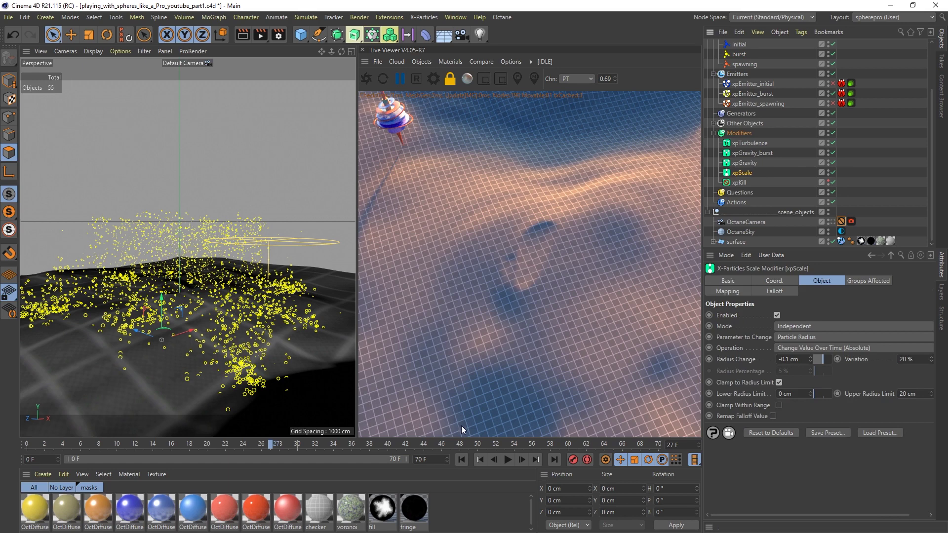
click(462, 460)
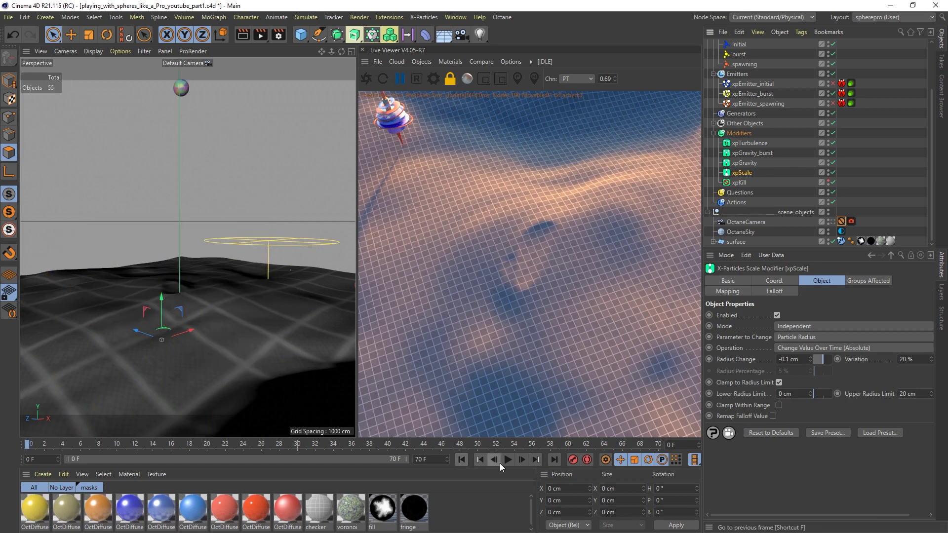
click(508, 460)
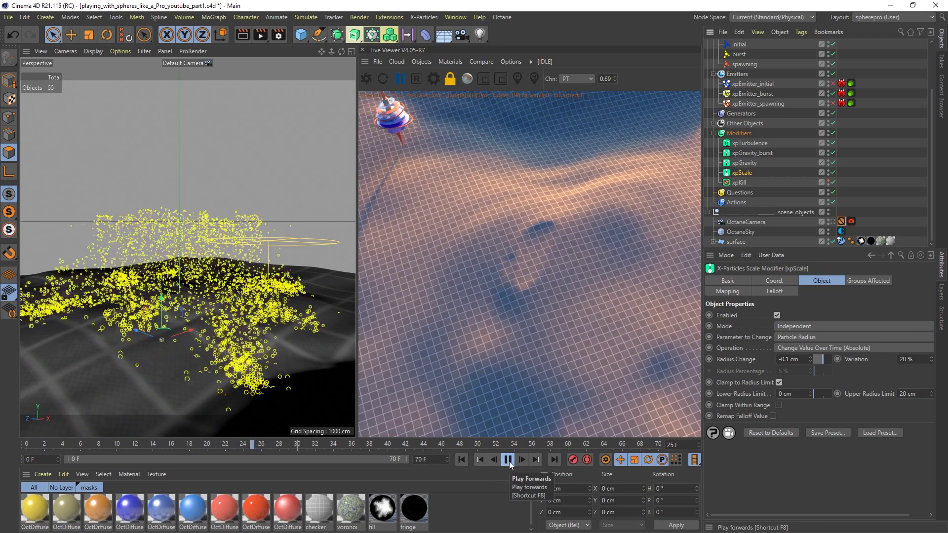
click(508, 460)
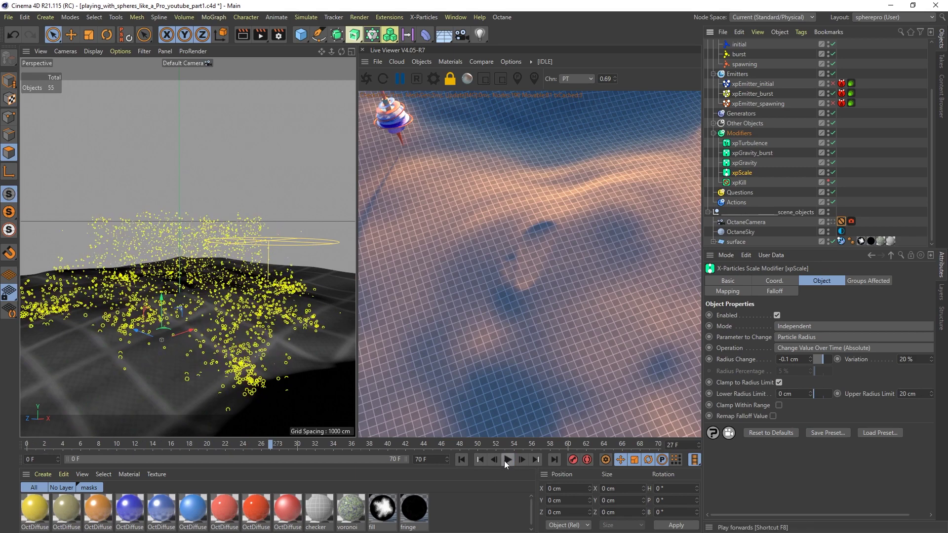
click(505, 462)
click(506, 461)
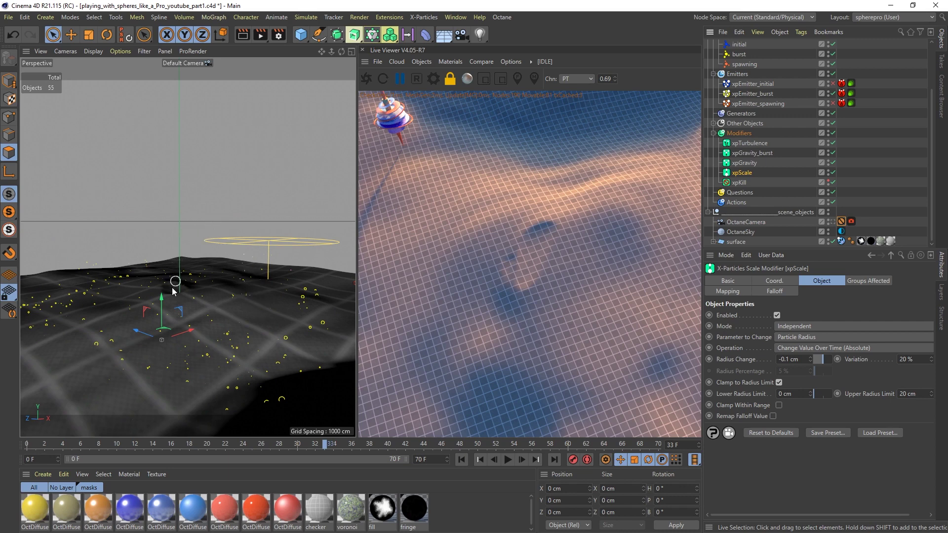
Step: Examine xpKill's volume, shape and size settings and inspect its bounding box around the surface from several angles
click(765, 182)
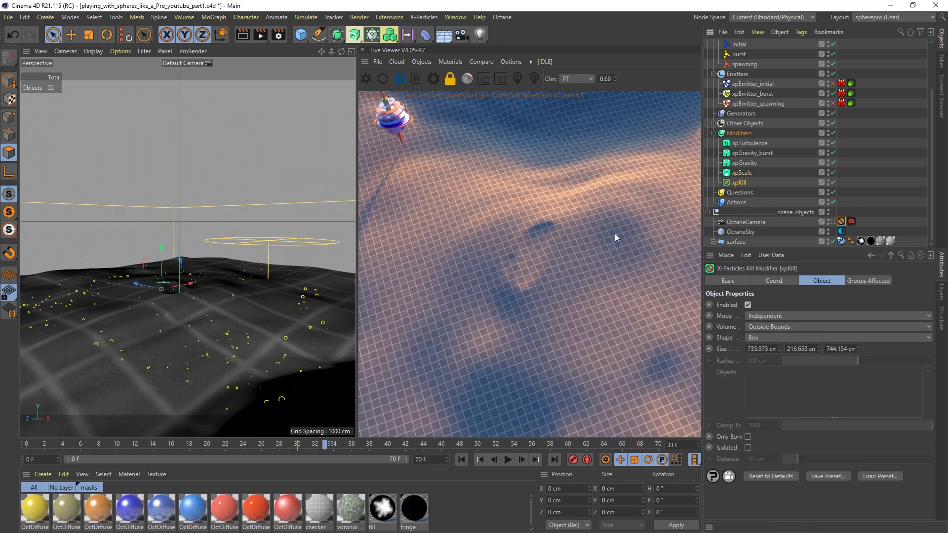
scroll(185, 292, down, 5)
mouse_move(180, 307)
alt+mouse_down()
mouse_move(200, 288)
mouse_move(215, 300)
mouse_move(202, 300)
mouse_move(191, 318)
alt+mouse_up()
scroll(219, 311, up, 4)
alt+right_drag(182, 308, 194, 304)
alt+drag(194, 295, 239, 319)
alt+right_drag(239, 319, 290, 295)
alt+drag(231, 299, 207, 294)
alt+right_drag(206, 295, 135, 319)
alt+drag(175, 283, 176, 312)
alt+right_drag(176, 312, 191, 293)
mouse_move(191, 293)
alt+mouse_down()
mouse_move(202, 296)
mouse_move(187, 291)
alt+mouse_up()
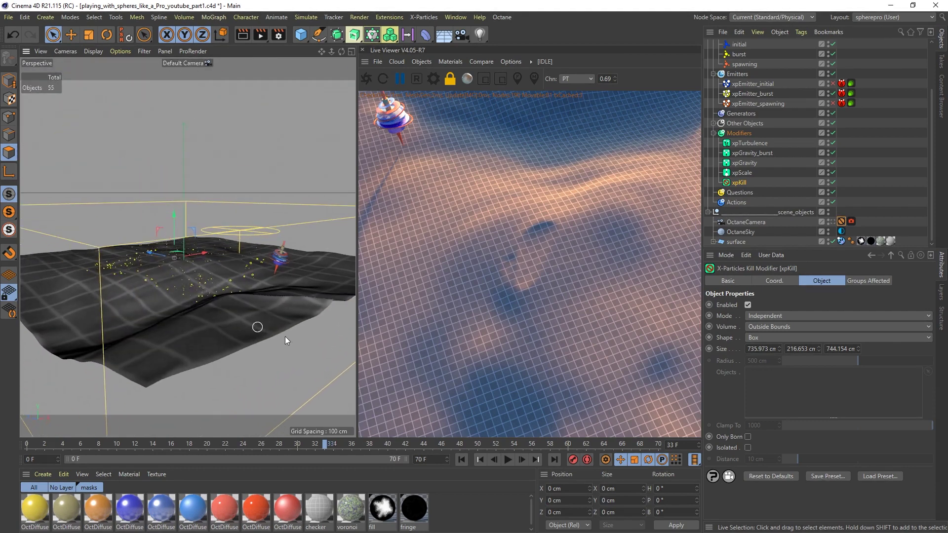
Step: Replay the burst from the start and pause at frame 26 to observe the particles relative to xpKill's bounds
click(462, 459)
click(510, 459)
click(509, 459)
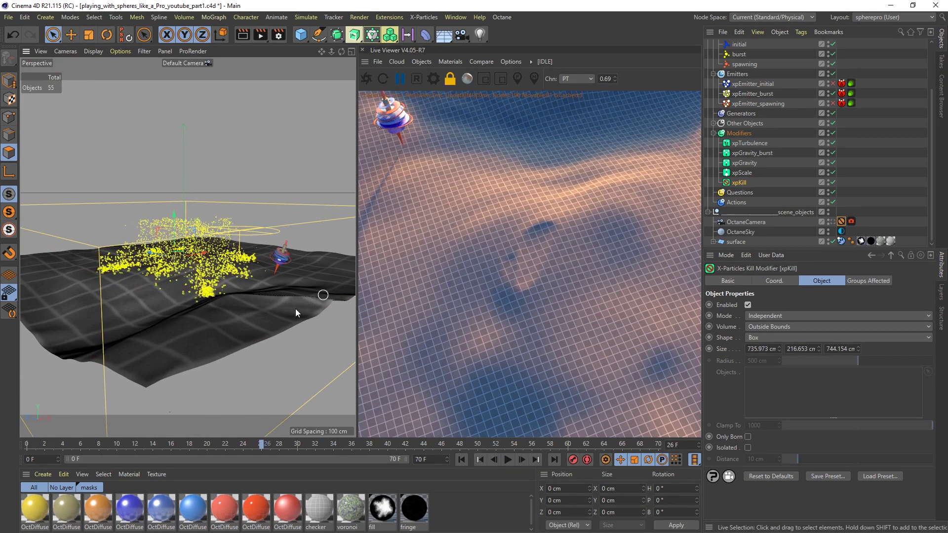
mouse_move(258, 298)
alt+mouse_down()
mouse_move(251, 247)
mouse_move(241, 295)
alt+mouse_up()
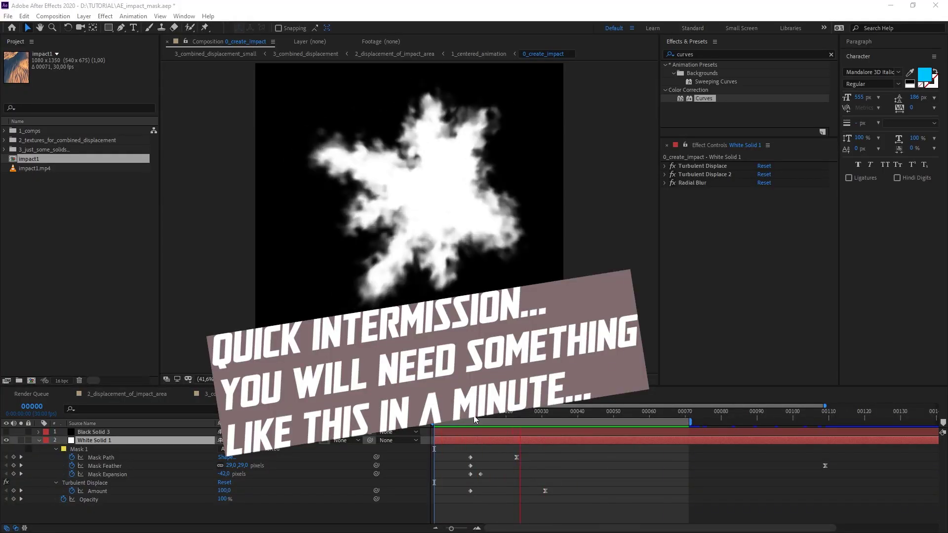
Step: Switch to After Effects, scrub through the 0_create_impact composition and play the impact mask animation from the first frame
drag(549, 414, 495, 415)
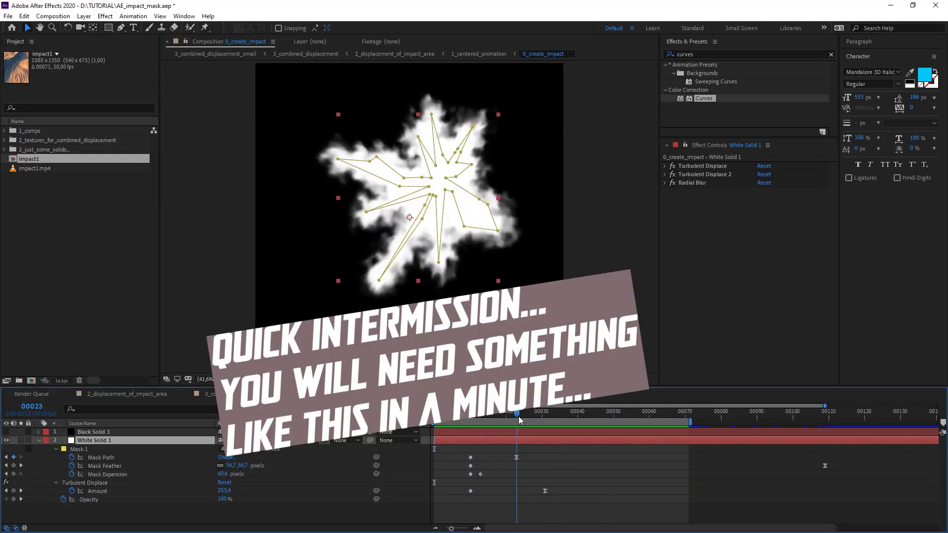
key(j)
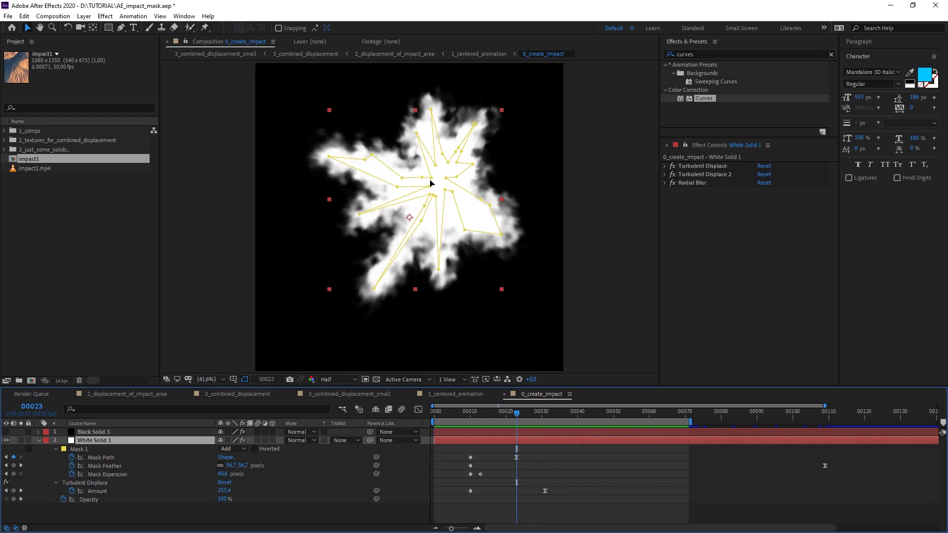
drag(489, 410, 433, 413)
key(space)
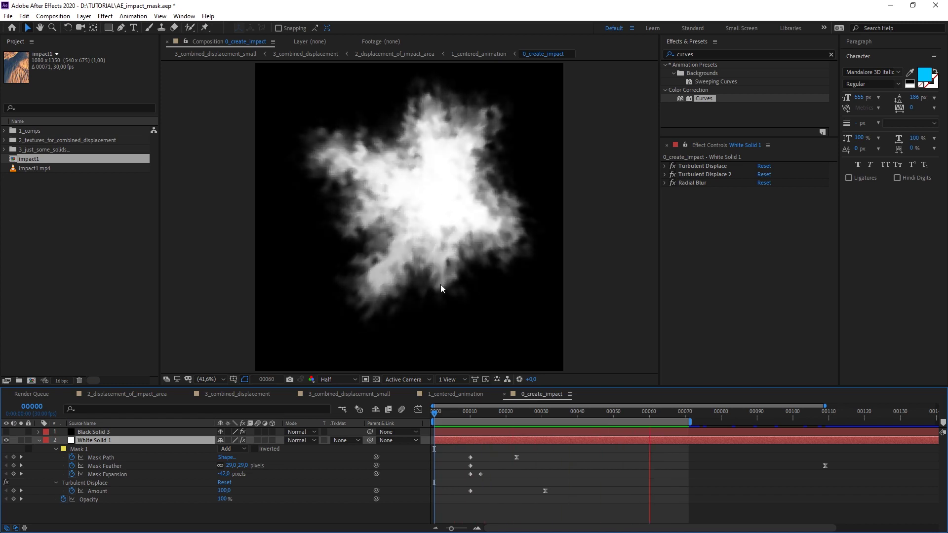
Step: Switch off both Turbulent Displace effects and Radial Blur on White Solid 1, and view the bare mask at frame 17
drag(454, 412, 504, 417)
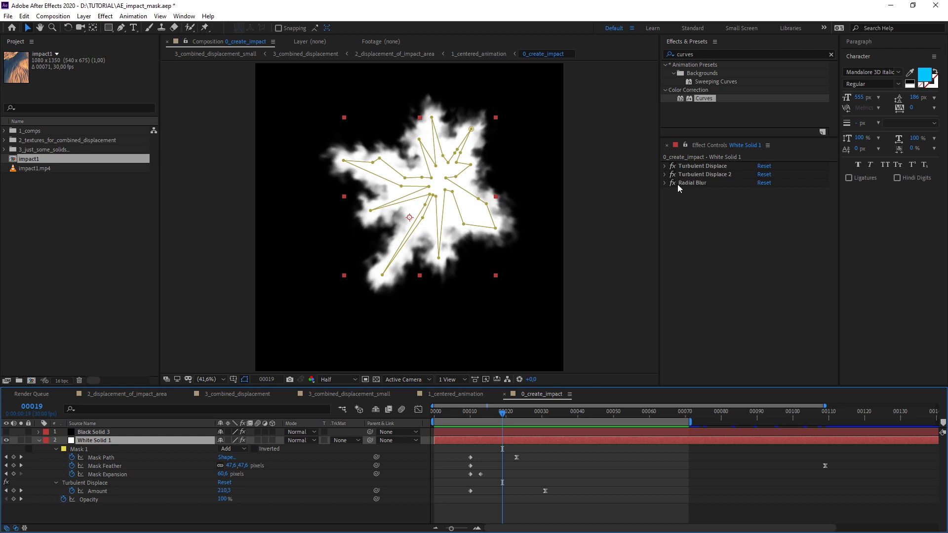
drag(672, 167, 672, 183)
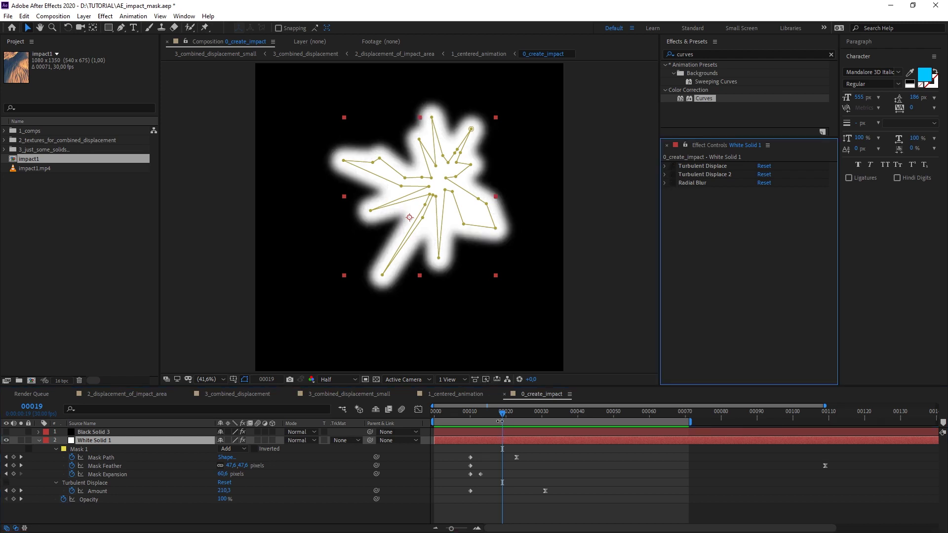
mouse_move(500, 421)
mouse_down()
mouse_move(509, 424)
mouse_move(494, 422)
mouse_up()
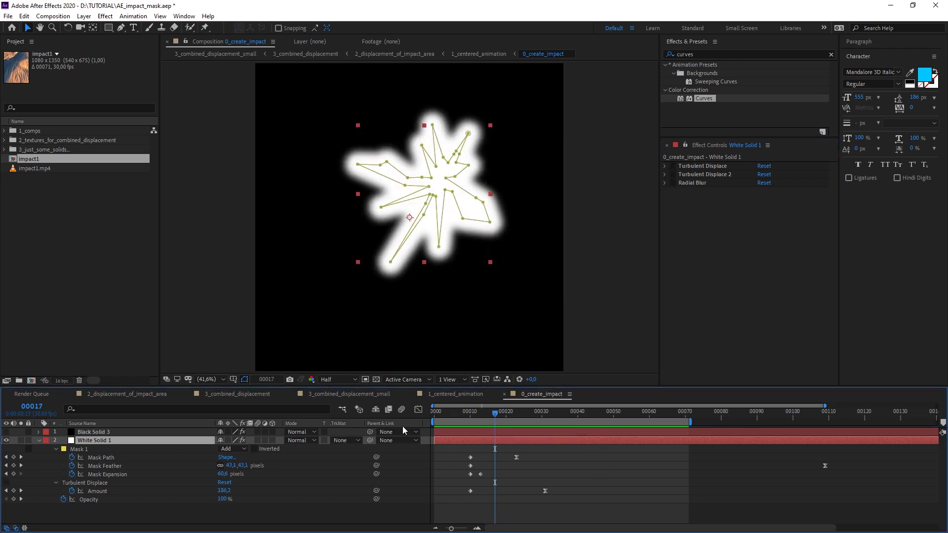
Step: Examine the keyframes of Mask 1's path, feather and expansion by scrubbing to frame 52 and back to frame 15
click(79, 450)
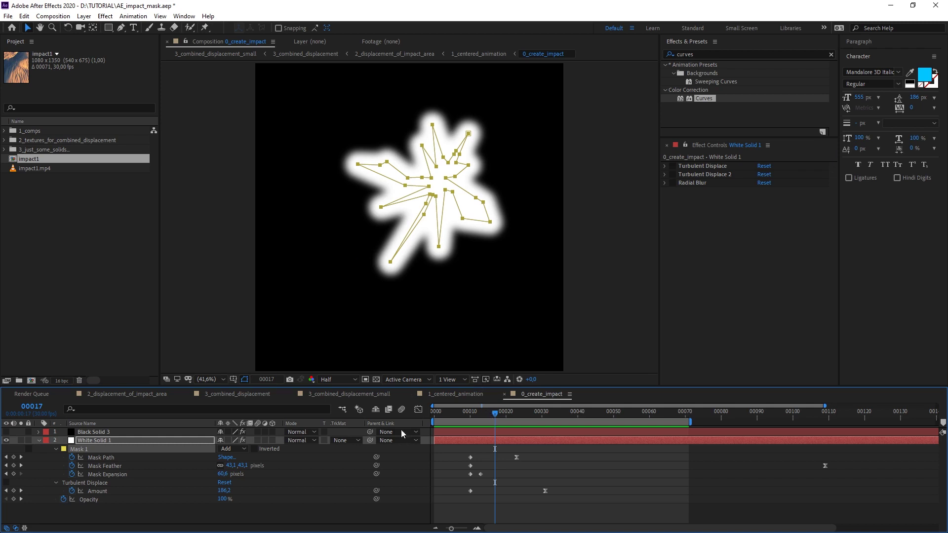
click(101, 458)
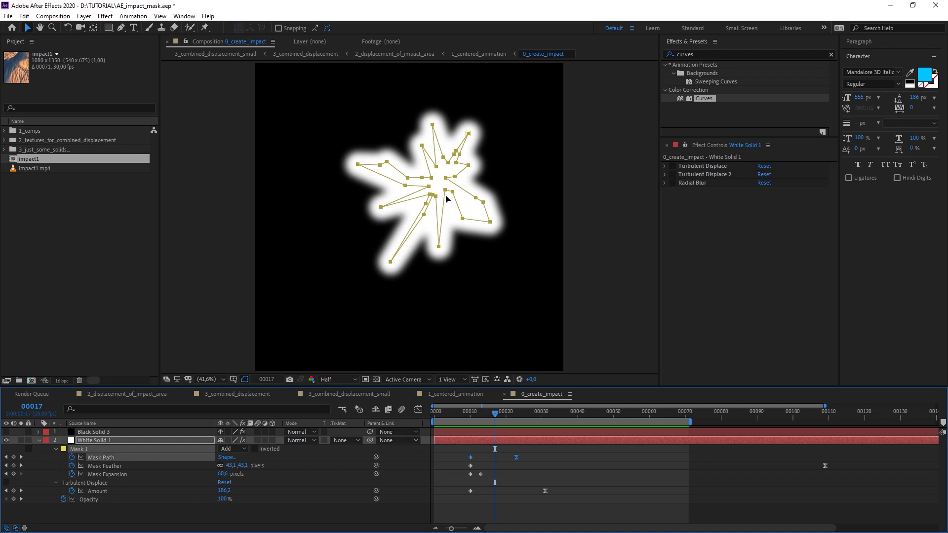
drag(495, 413, 620, 438)
click(108, 466)
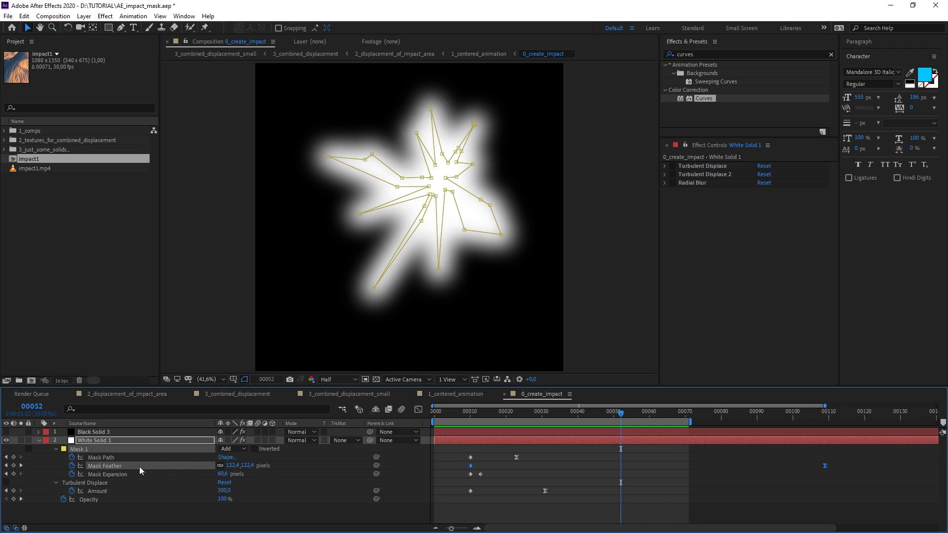
click(102, 475)
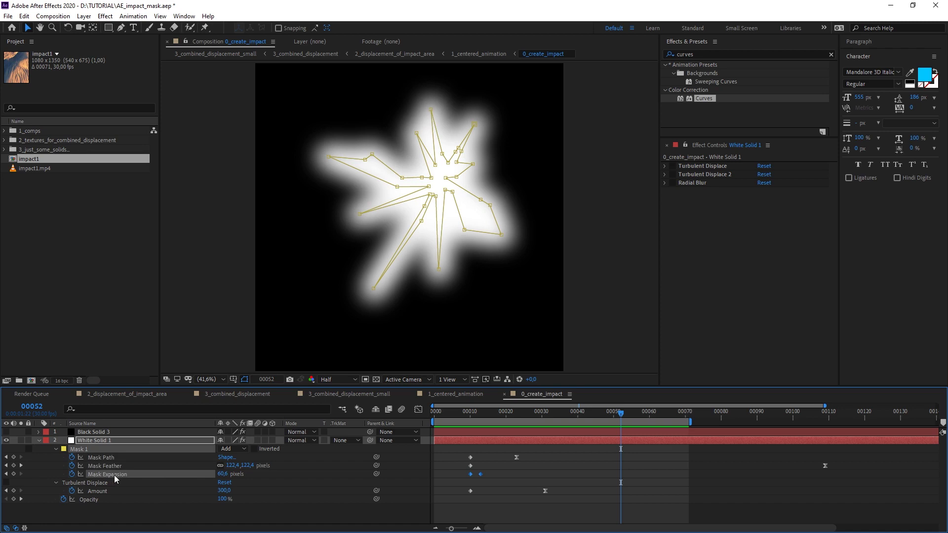
drag(595, 414, 488, 416)
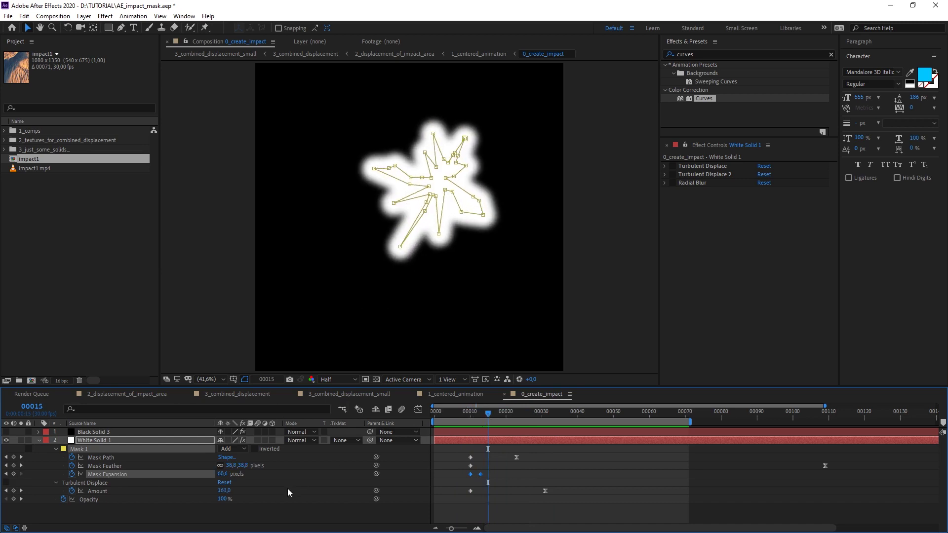
Step: Try a Mask Expansion of about 190 pixels at frame 15, and delete the keyframe it adds
drag(222, 474, 257, 474)
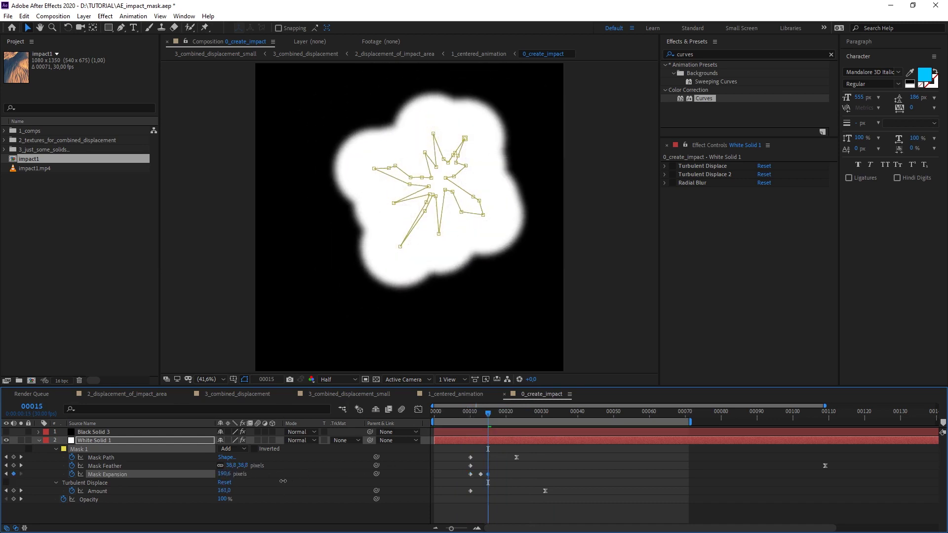
click(485, 483)
click(487, 474)
key(Delete)
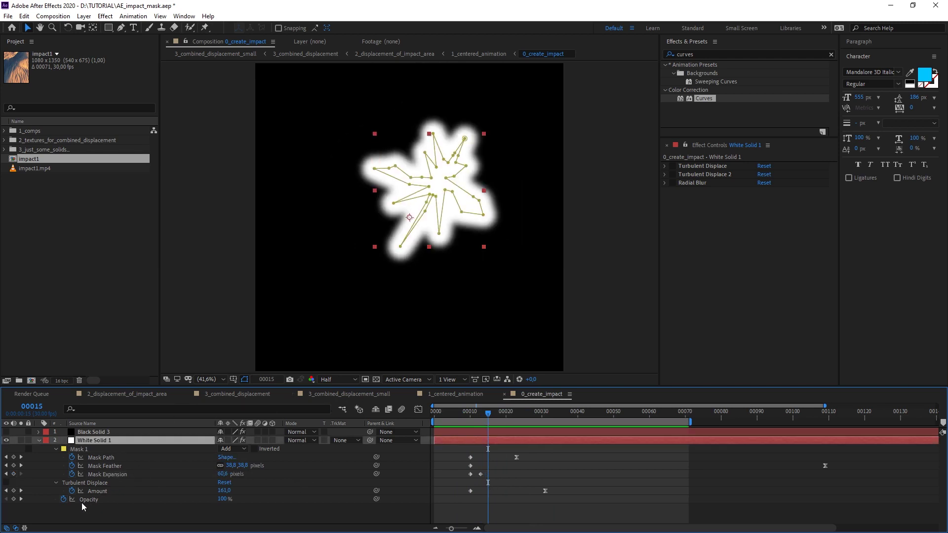
Step: Turn both Turbulent Displace effects back on for White Solid 1 and examine the first one's settings
click(672, 167)
click(698, 166)
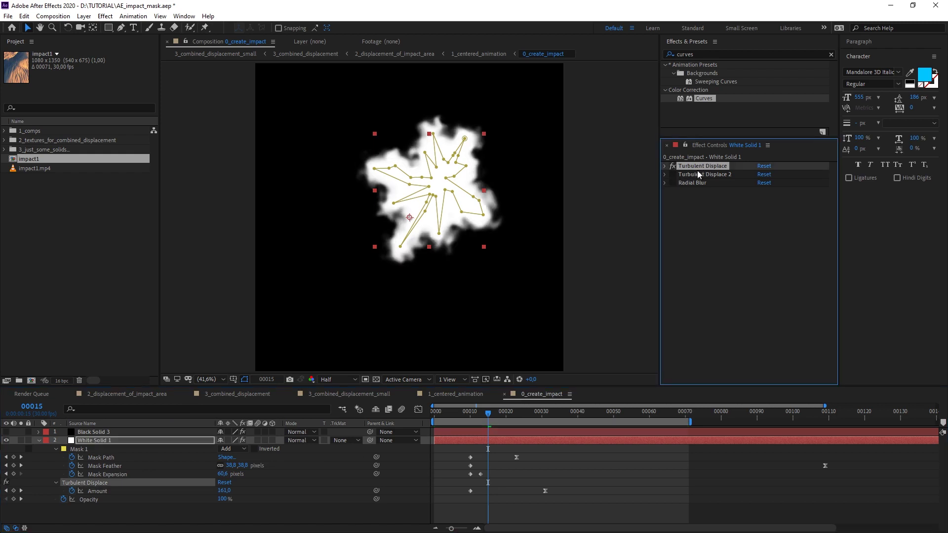
click(665, 167)
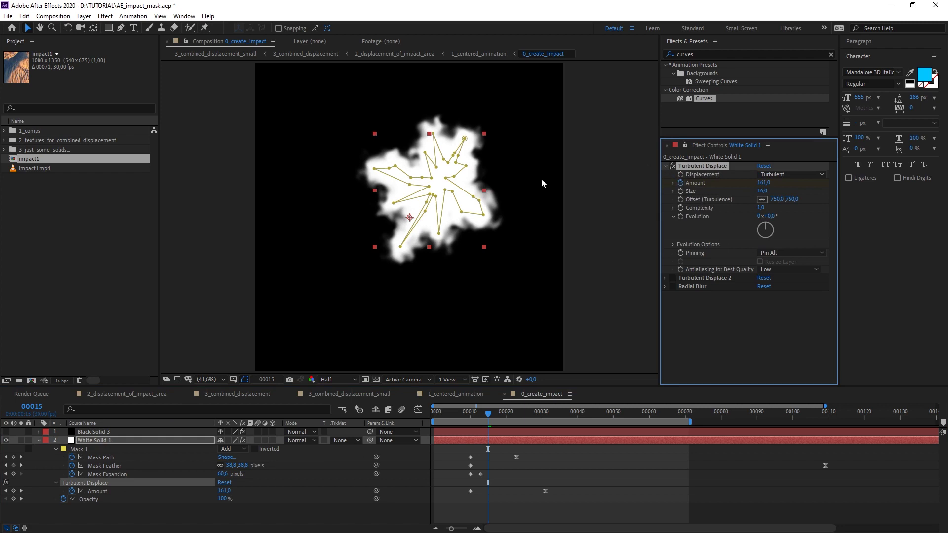
click(666, 167)
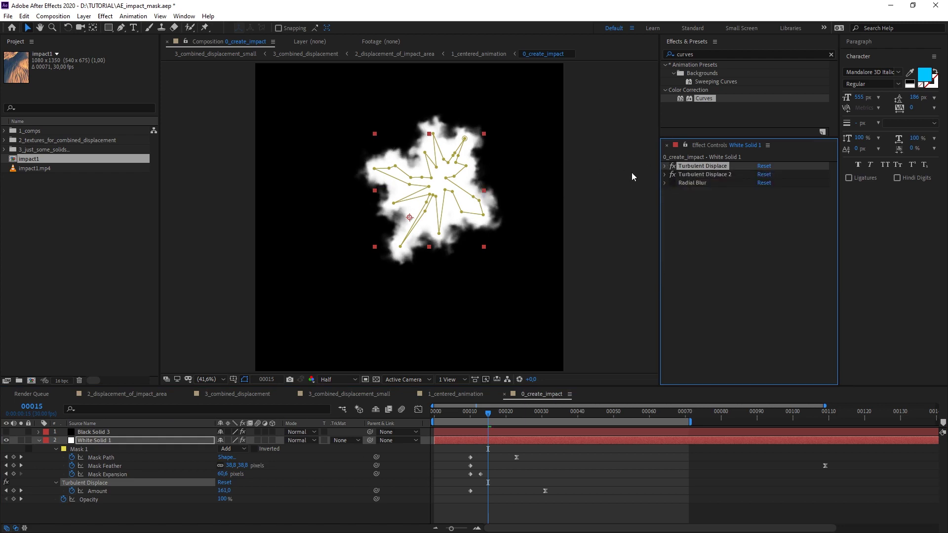
Step: Turn Radial Blur back on and review its settings alongside those of both Turbulent Displace effects, with the playhead at frame 36
click(665, 174)
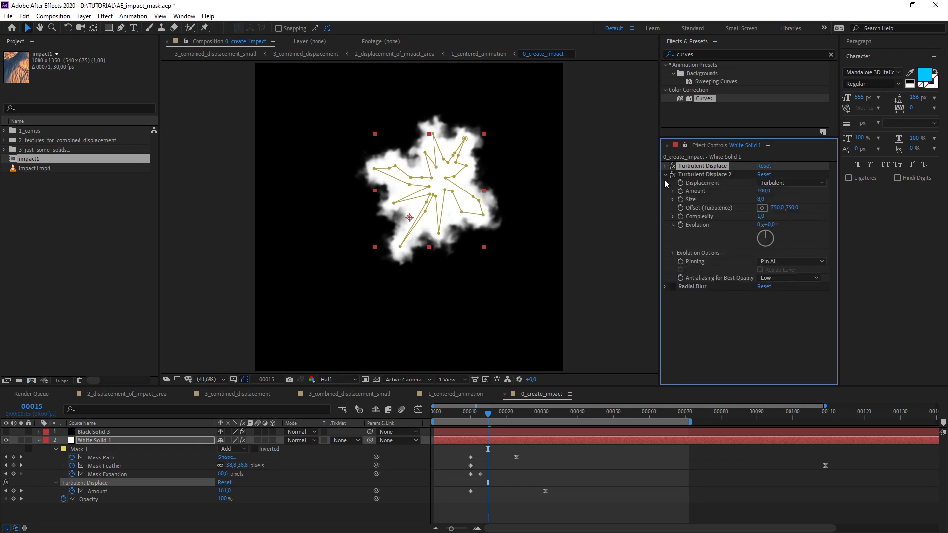
click(665, 166)
drag(834, 203, 835, 221)
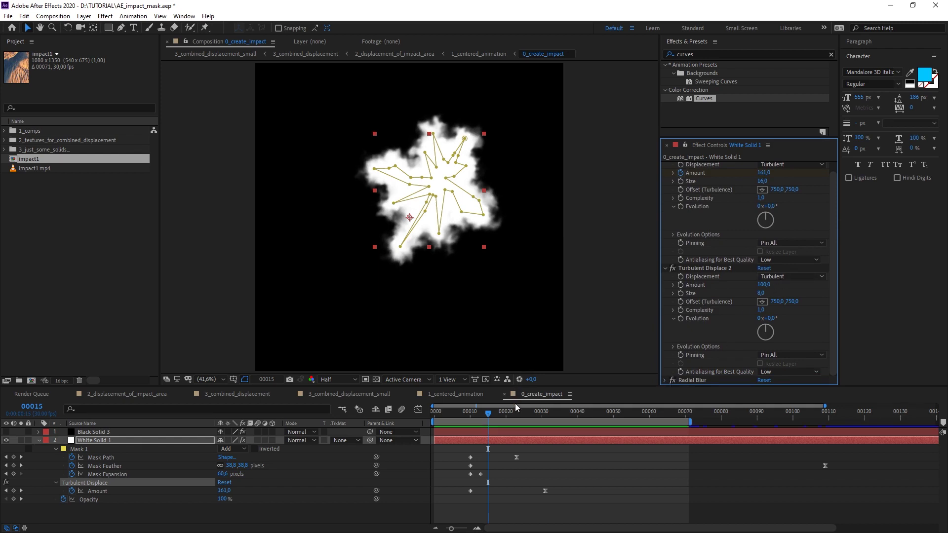
drag(514, 412, 565, 412)
click(831, 291)
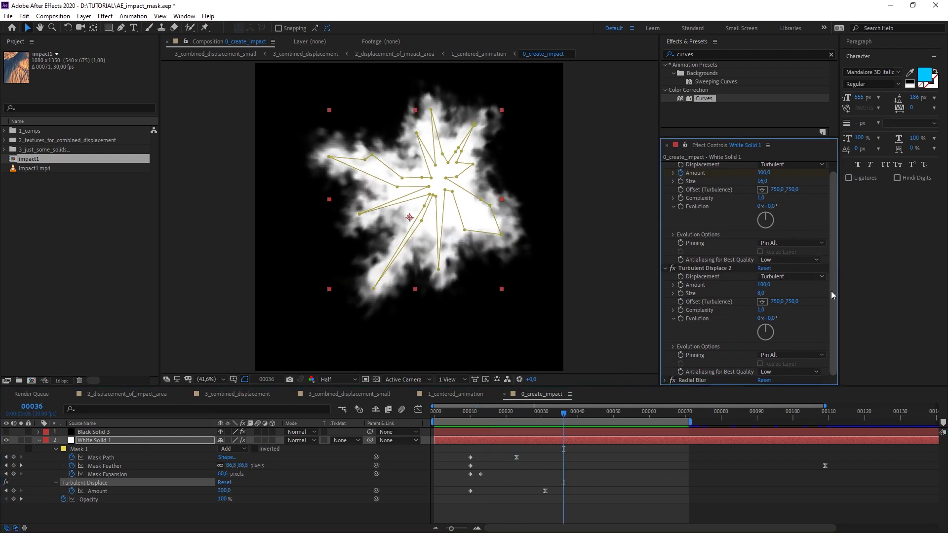
drag(831, 291, 831, 325)
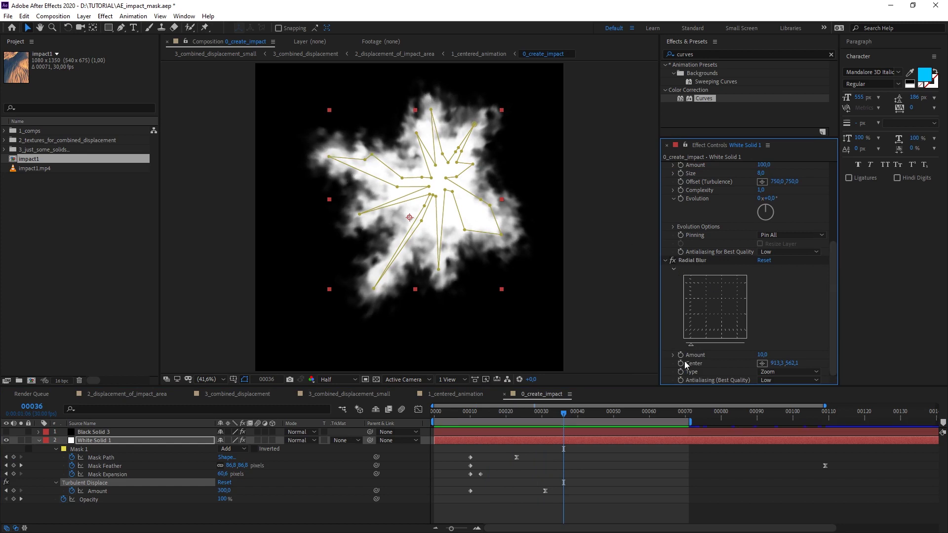
Step: Turn Radial Blur off for White Solid 1, collapse the Turbulent Displace effects, and preview the impact animation from frame 2
click(672, 260)
drag(547, 411, 441, 411)
click(665, 261)
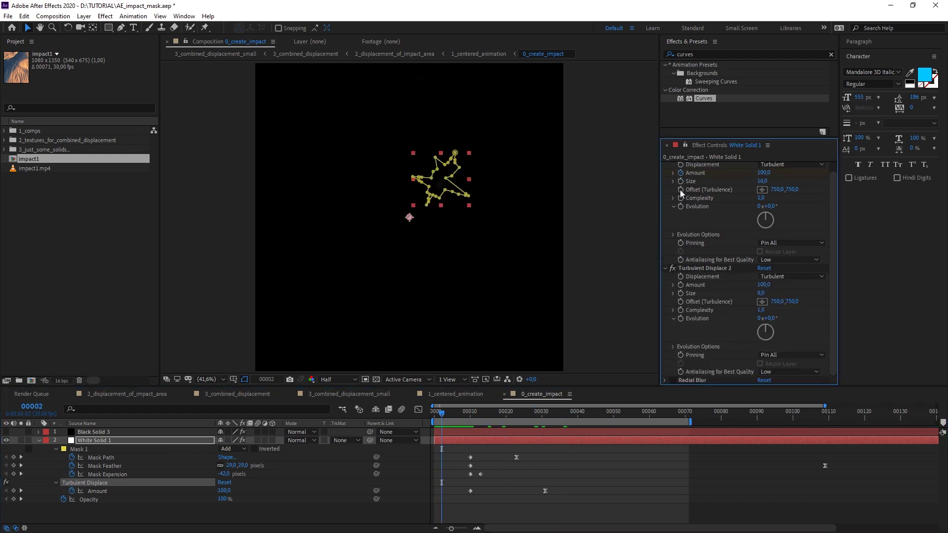
scroll(680, 190, up, 1)
click(665, 167)
click(666, 175)
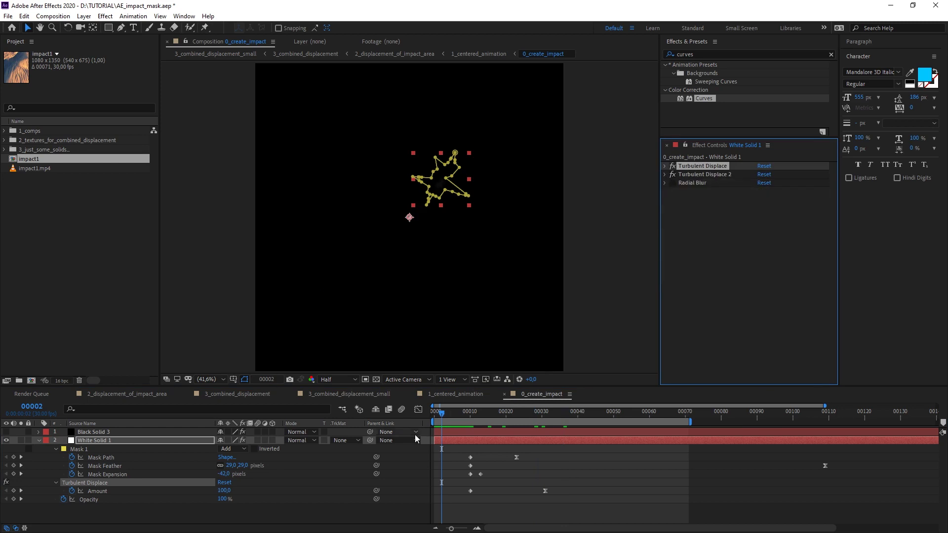
key(space)
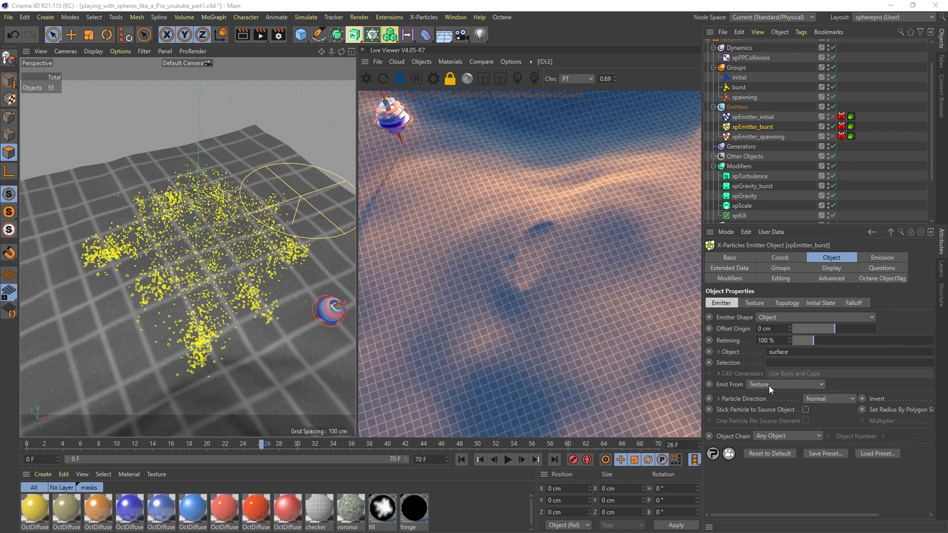
Step: Switch to Cinema 4D and play the xpEmitter_burst particle simulation up to frame 17
click(507, 462)
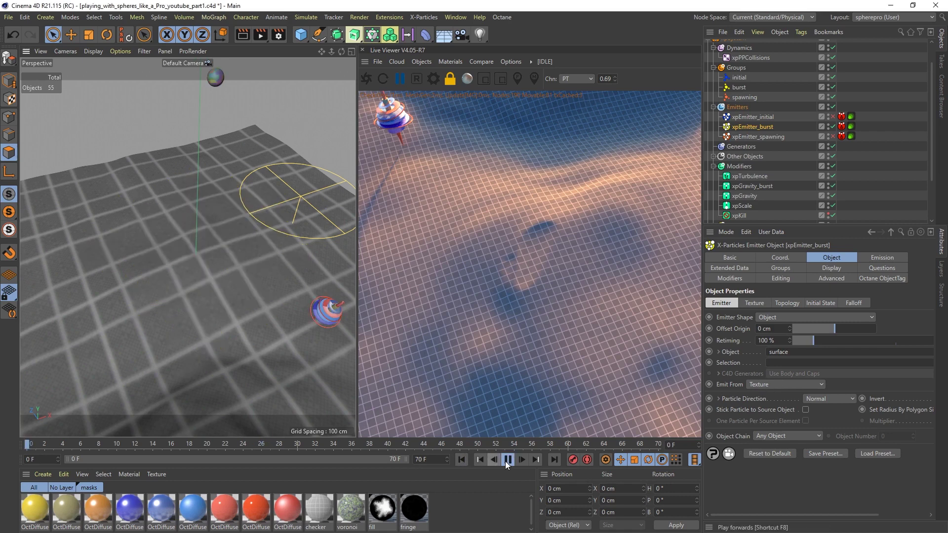
click(506, 465)
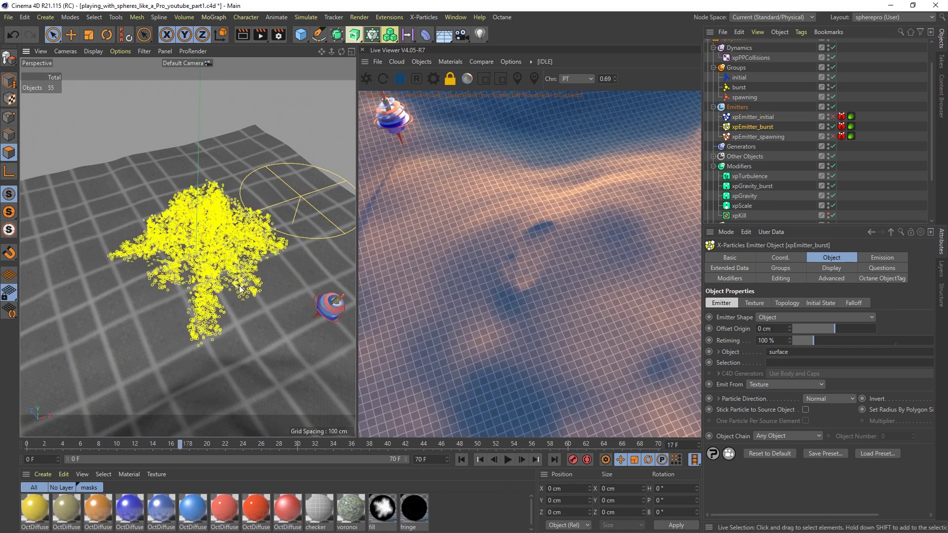
alt+drag(229, 280, 209, 280)
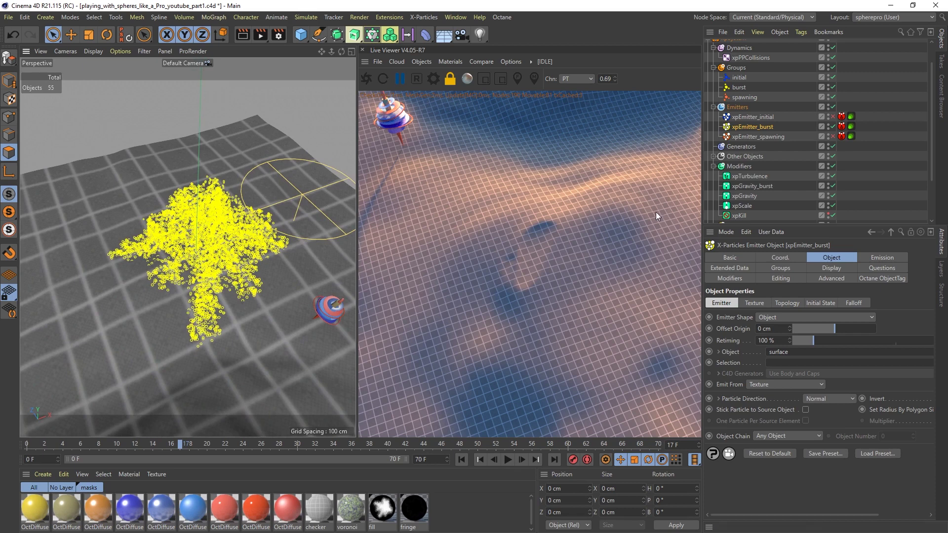
Step: Move the fill material tag to the end of the surface plane's tags
drag(930, 157, 930, 194)
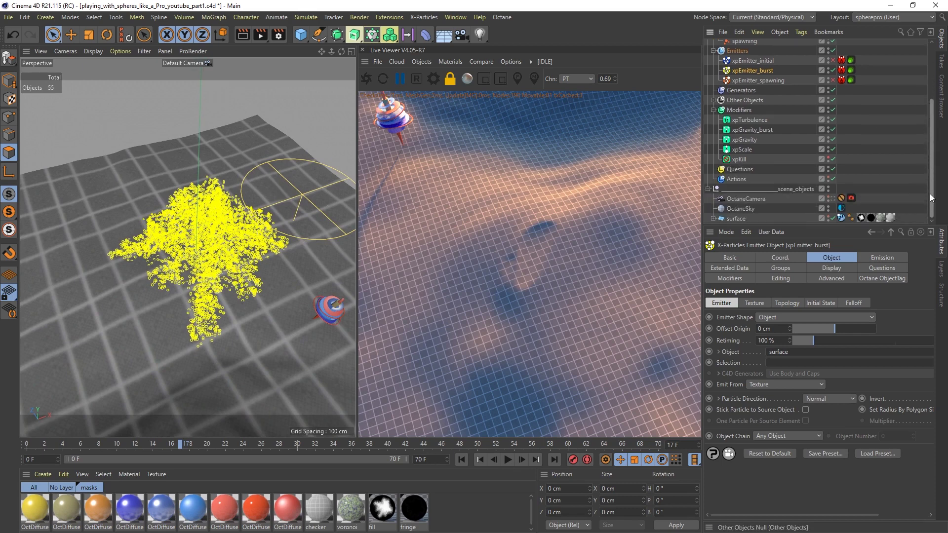
click(737, 219)
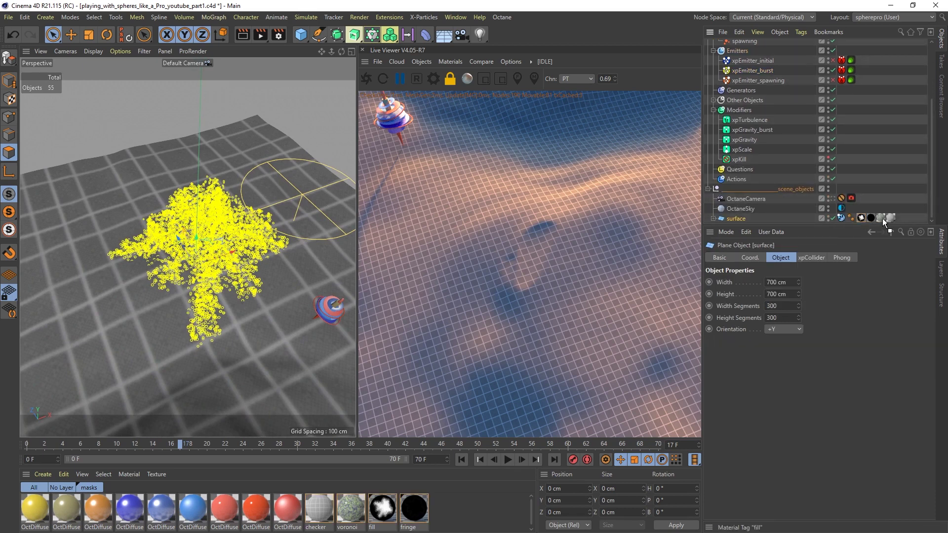
drag(882, 218, 899, 218)
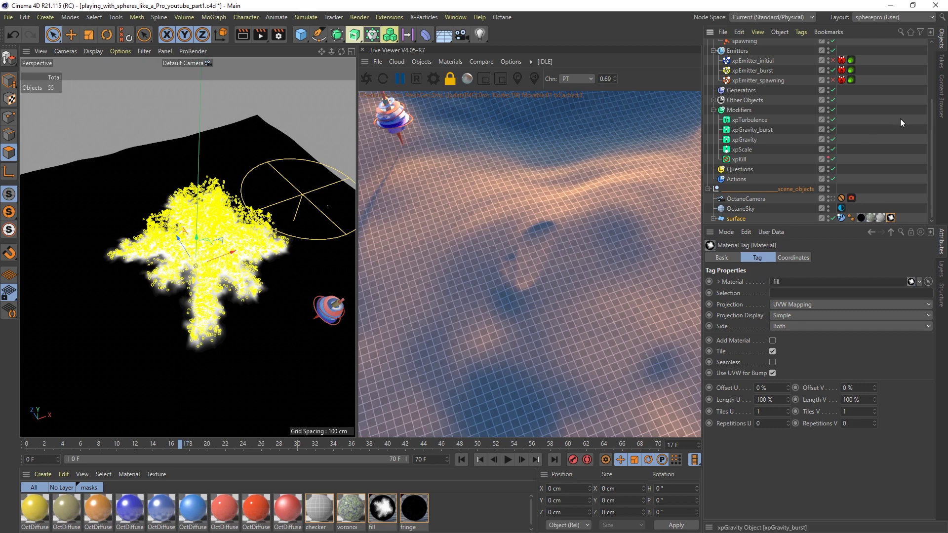
Step: Disable xpEmitter_burst and play the fill mask animation on the surface from the start to frame 22
click(833, 71)
alt+drag(190, 253, 186, 267)
alt+middle_drag(186, 267, 185, 290)
alt+right_drag(186, 290, 191, 290)
alt+drag(190, 289, 192, 296)
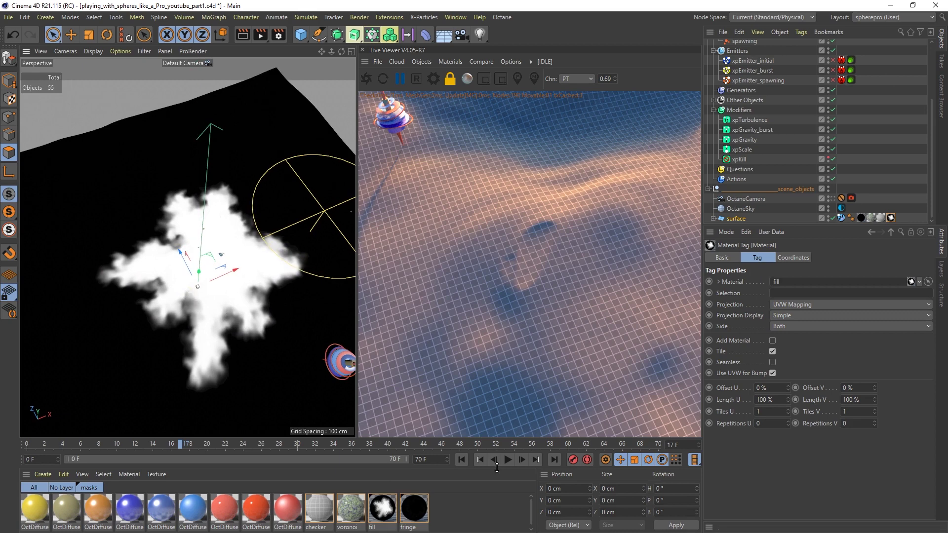
click(462, 460)
click(509, 461)
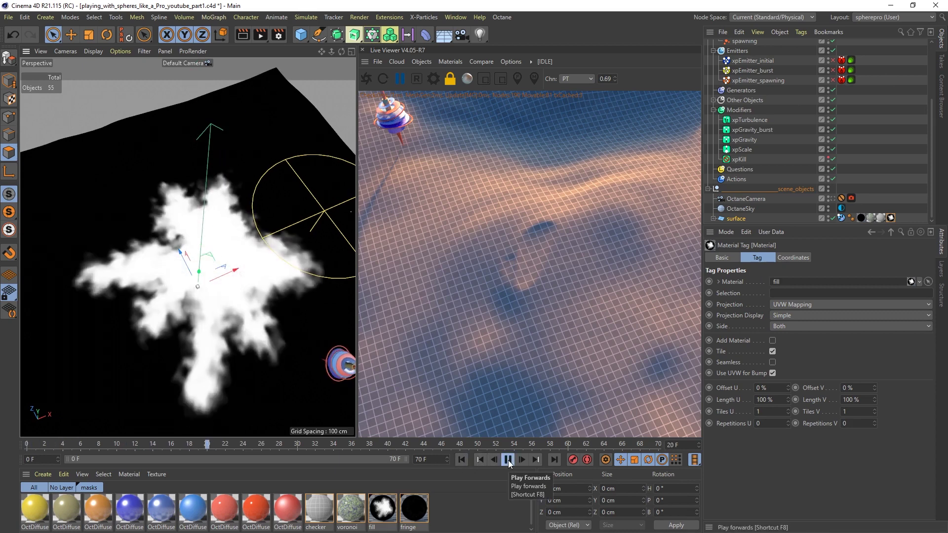
alt+drag(263, 368, 225, 292)
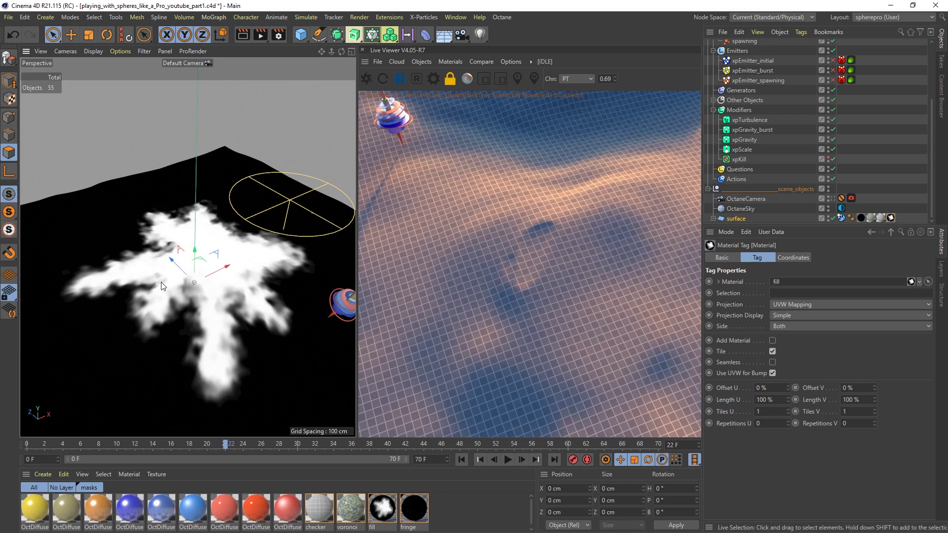
alt+drag(169, 278, 162, 281)
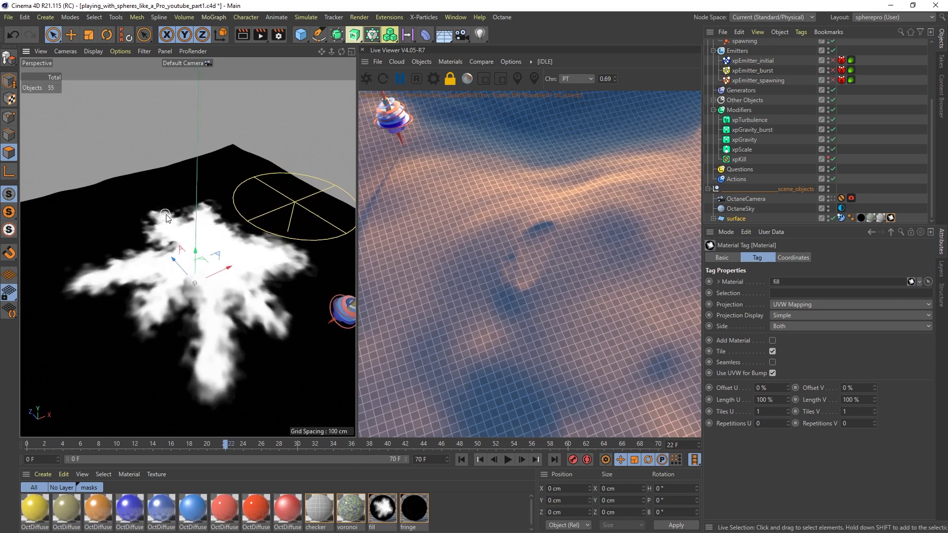
alt+drag(166, 218, 197, 237)
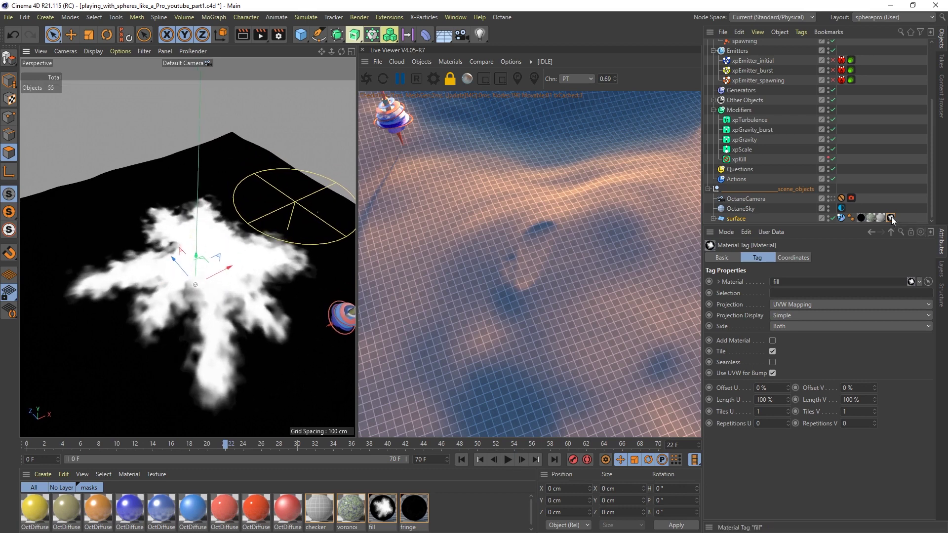
Step: Examine the fill material's Luminance texture and its image sequence animation settings, and close the material
mouse_move(933, 211)
mouse_down()
mouse_move(933, 182)
mouse_move(935, 215)
mouse_up()
double_click(382, 507)
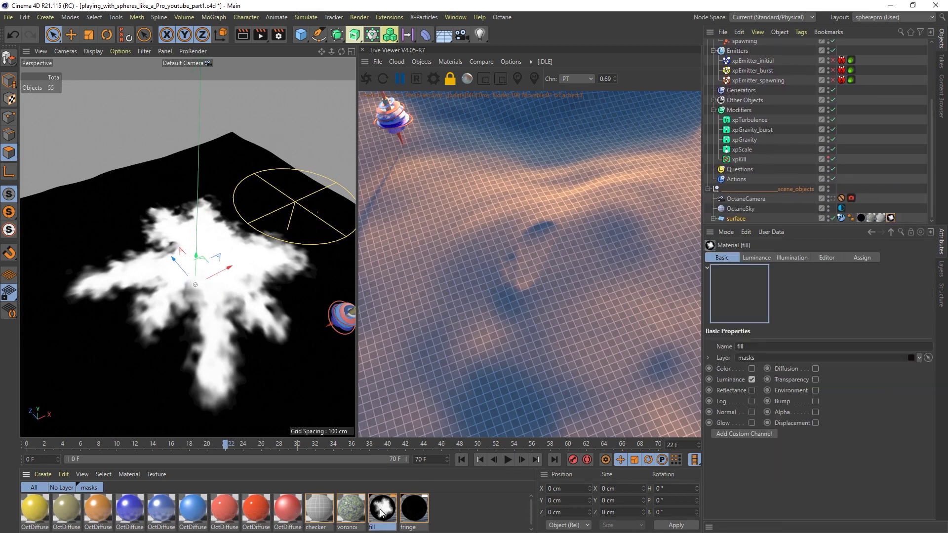
click(173, 201)
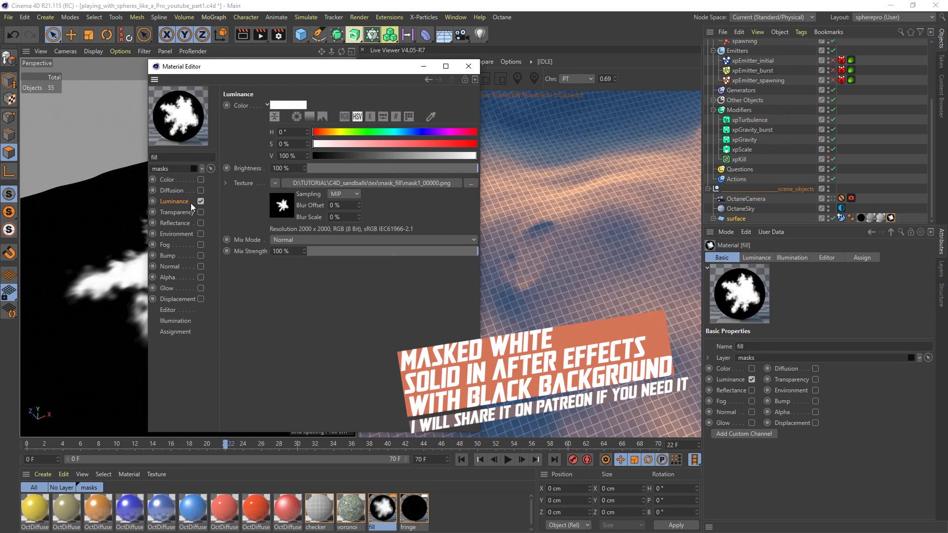
click(330, 184)
click(300, 92)
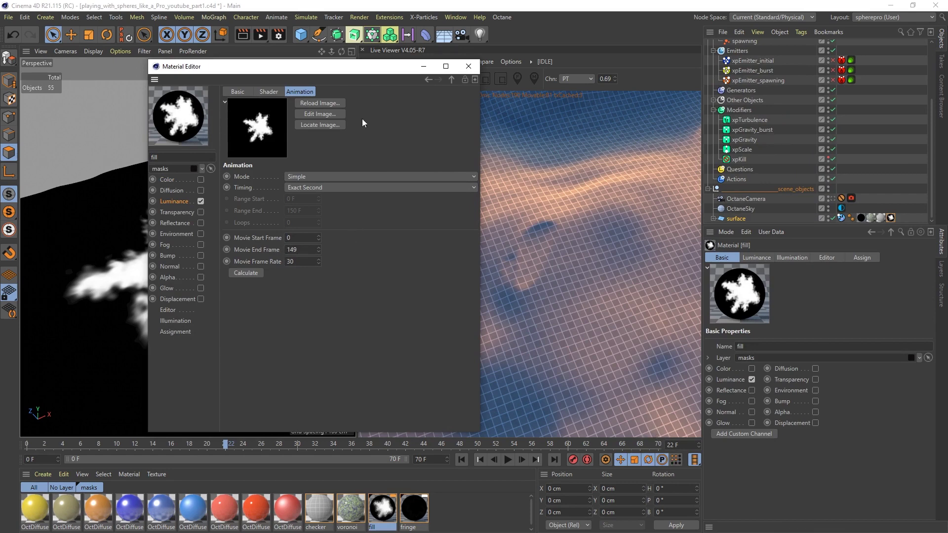
click(468, 65)
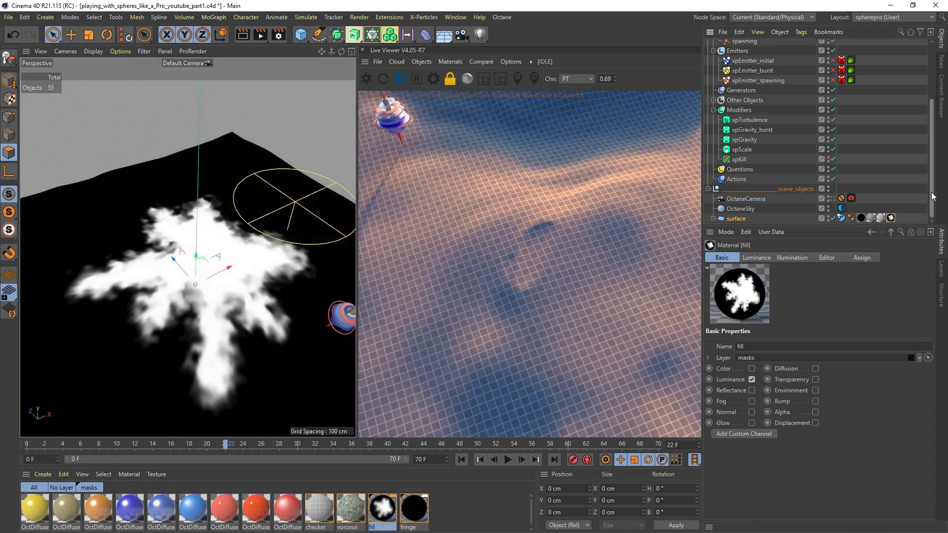
Step: Re-enable xpEmitter_burst and play the simulation over the fill mask from the start to frame 15
drag(933, 191, 936, 147)
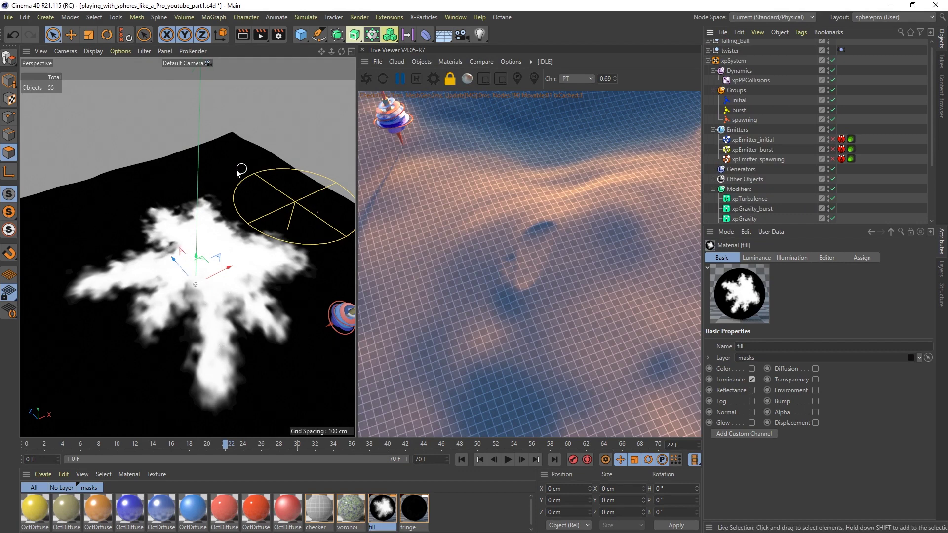
click(758, 150)
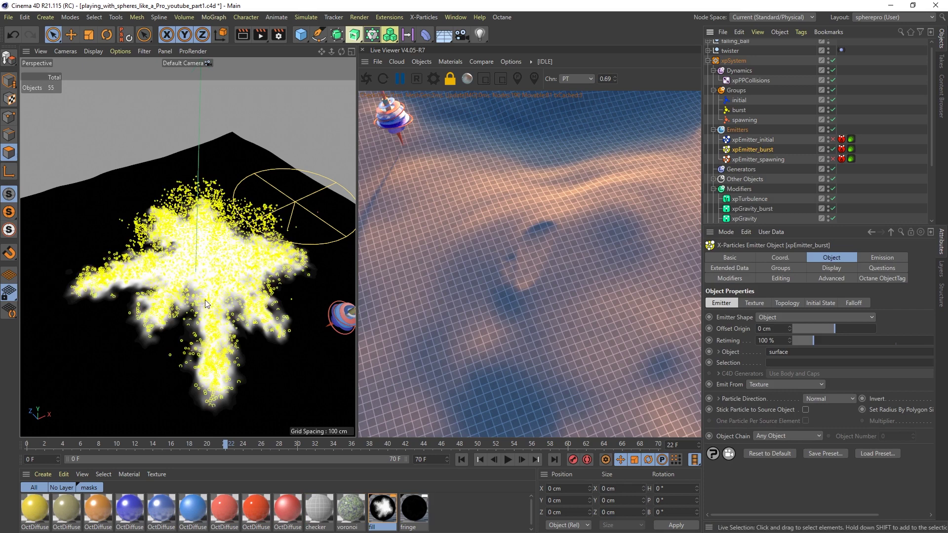
click(462, 460)
click(507, 459)
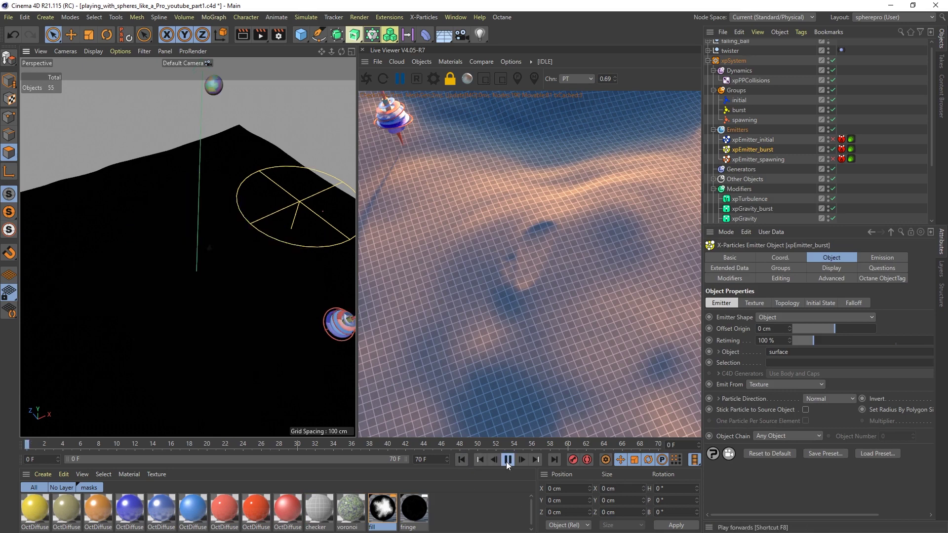
alt+drag(239, 307, 249, 287)
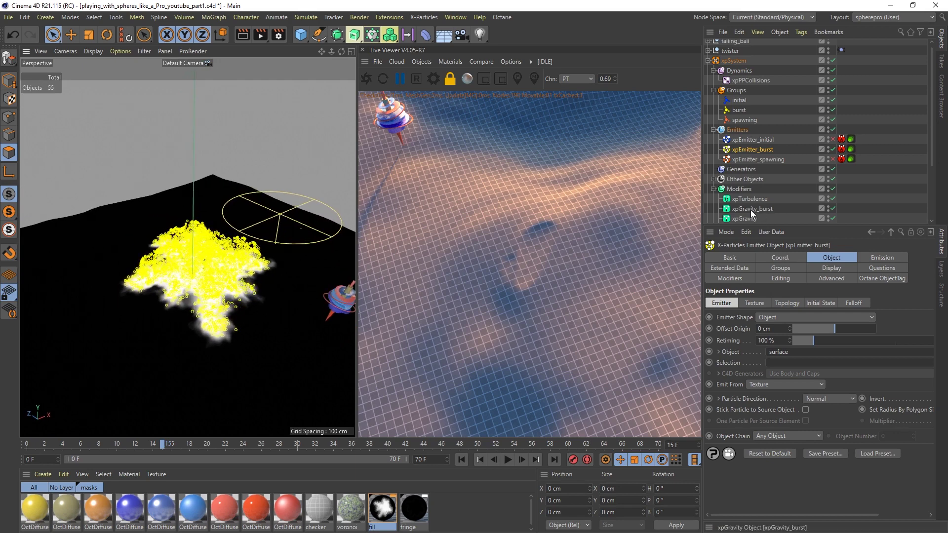
mouse_move(204, 275)
alt+mouse_down()
mouse_move(213, 324)
mouse_move(209, 289)
alt+mouse_up()
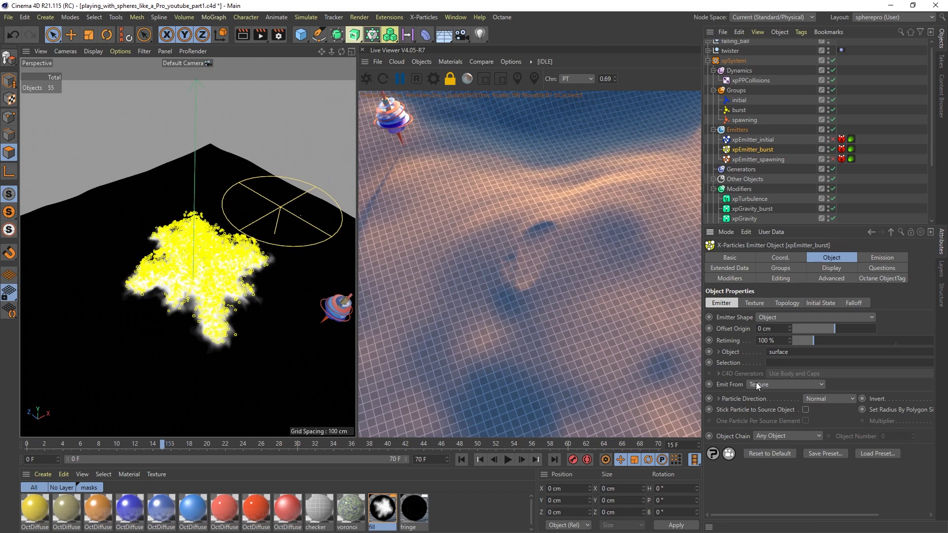
Step: Examine xpEmitter_burst's texture tag and emit channel settings, and compare them with the fill material's Luminance channel
click(753, 303)
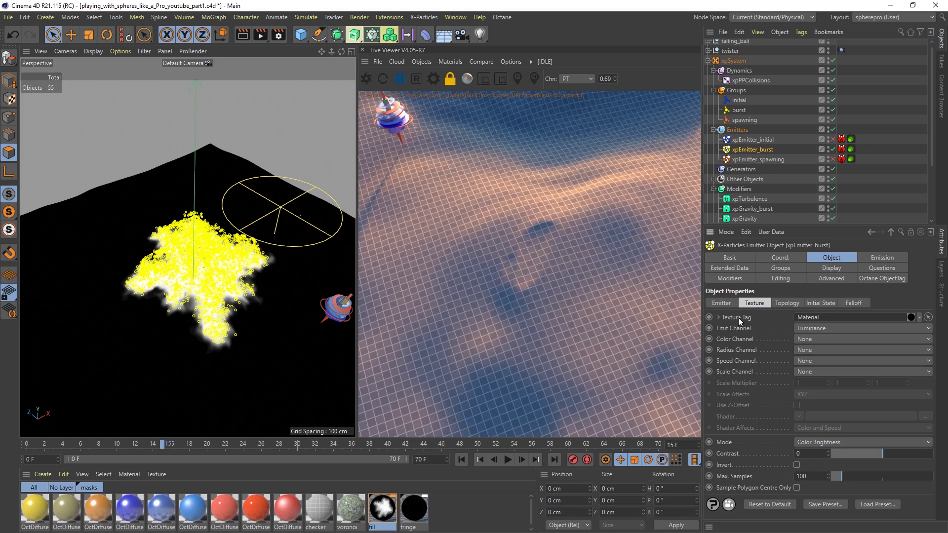
scroll(933, 163, down, 4)
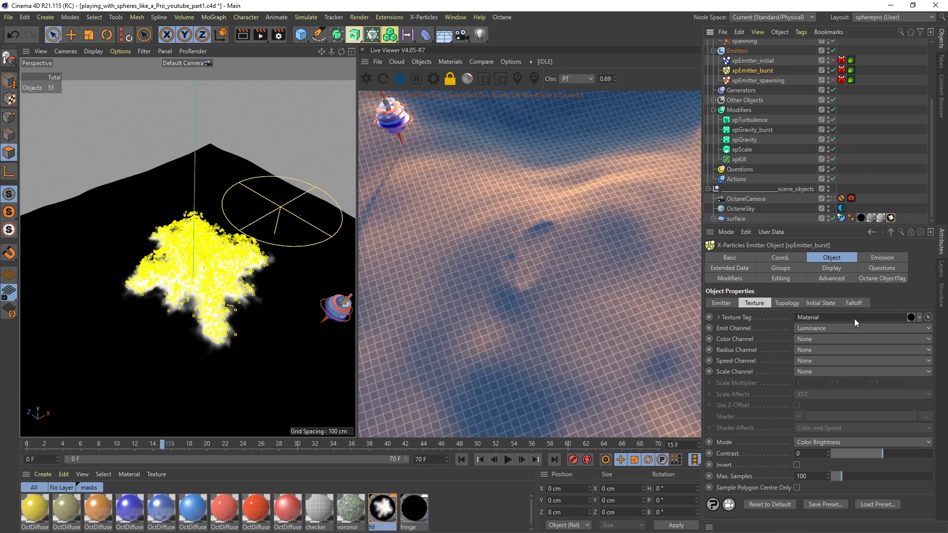
click(737, 329)
double_click(387, 519)
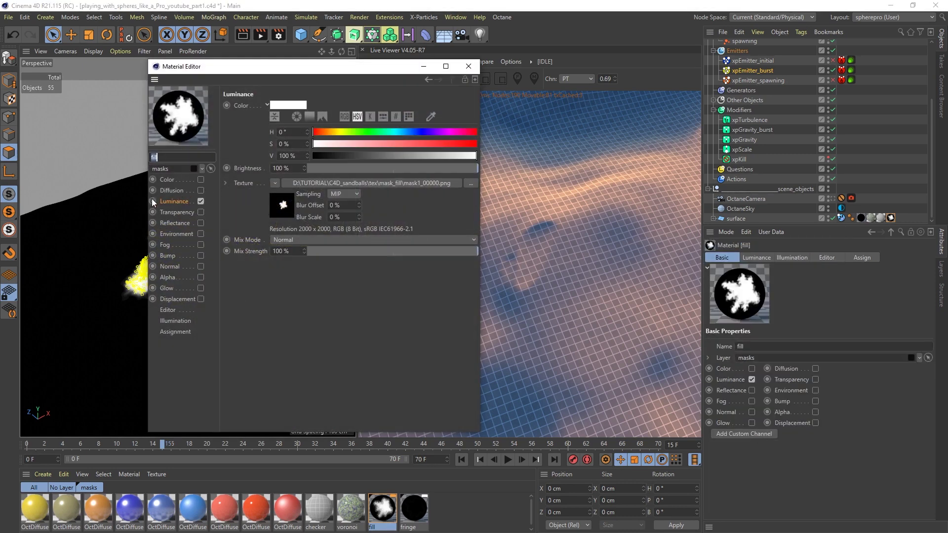
click(468, 66)
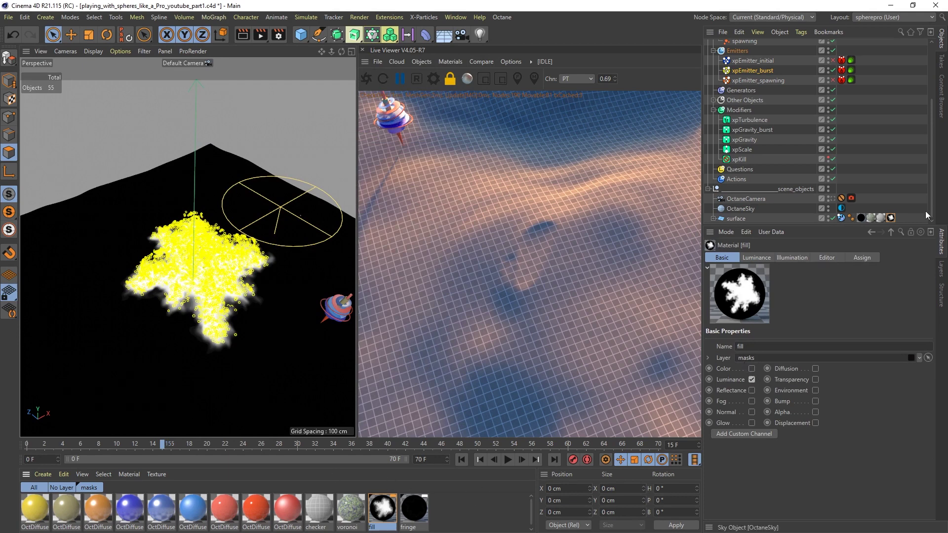
Step: Try a Birthrate of 1000 in xpEmitter_burst's emission settings, and undo the change
scroll(792, 141, up, 3)
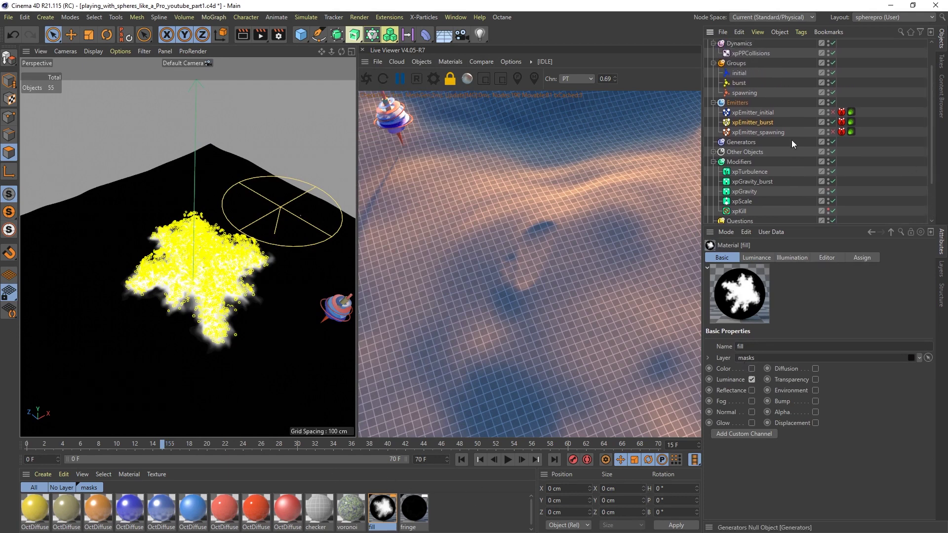
click(769, 123)
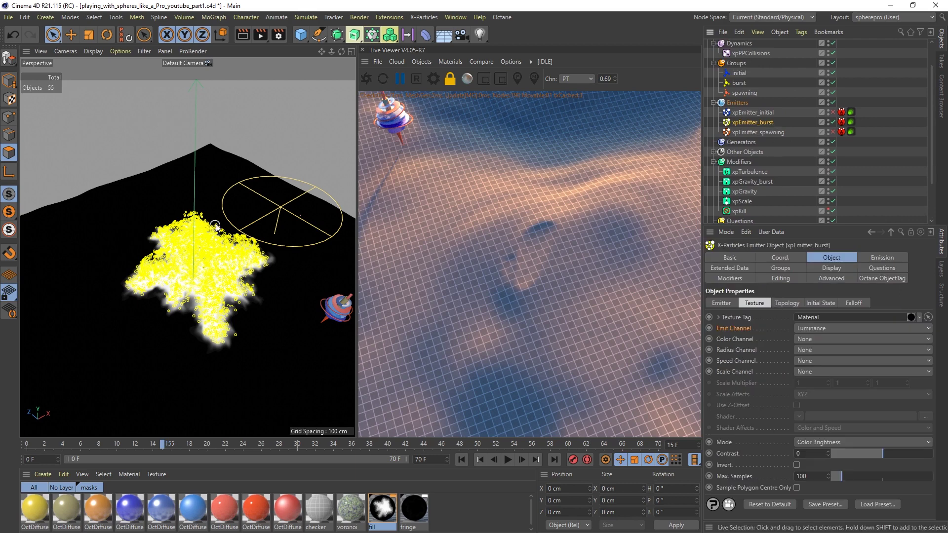
click(876, 258)
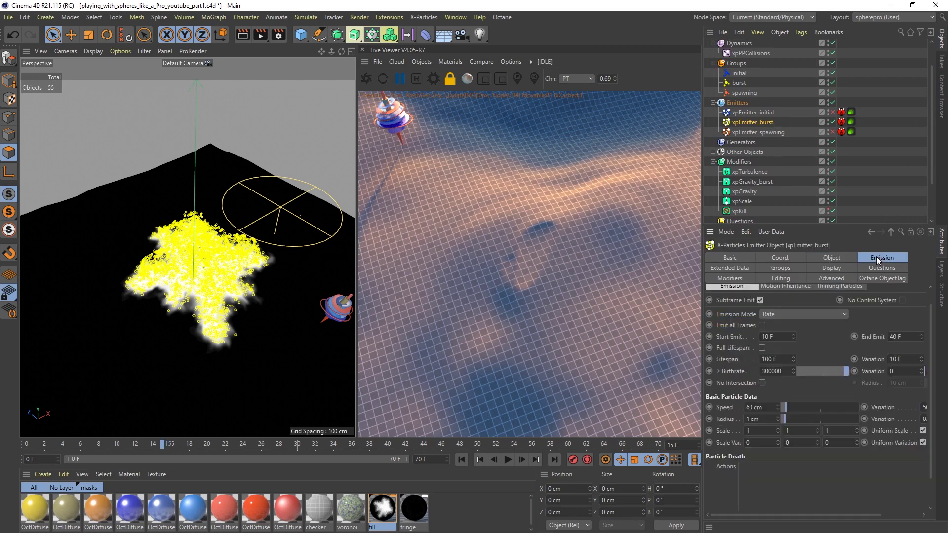
drag(783, 371, 759, 371)
text(1)
drag(213, 286, 191, 286)
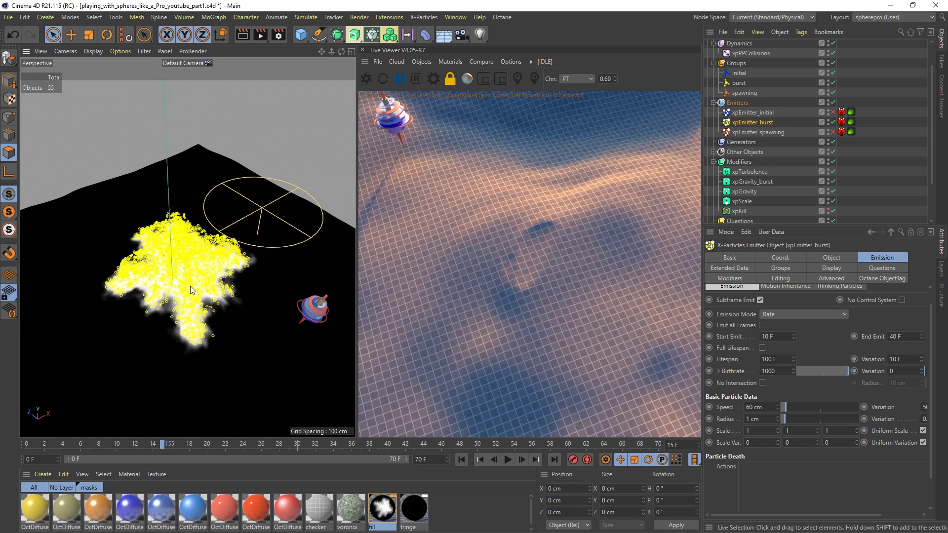
click(764, 371)
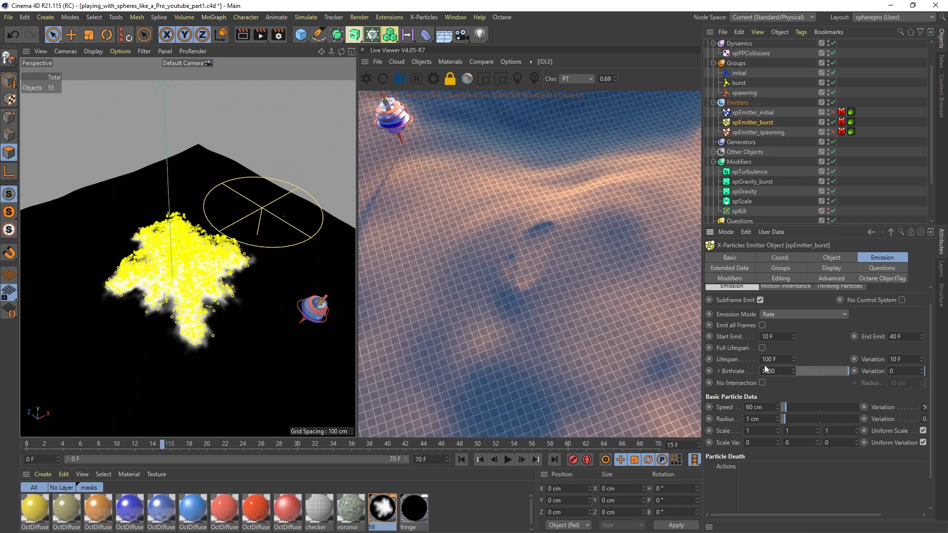
click(17, 33)
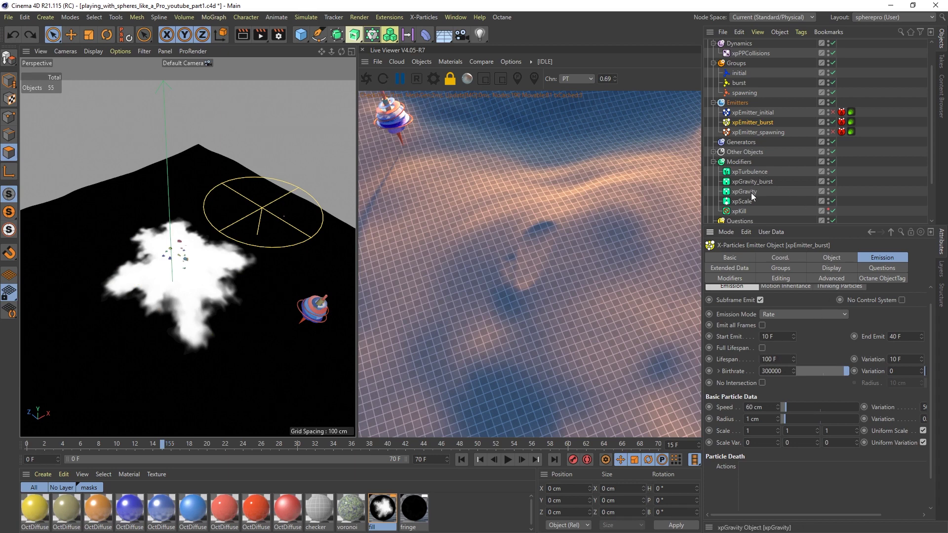
Step: Review the xpScale modifier's radius change settings and return to the emission settings of xpEmitter_burst
click(742, 202)
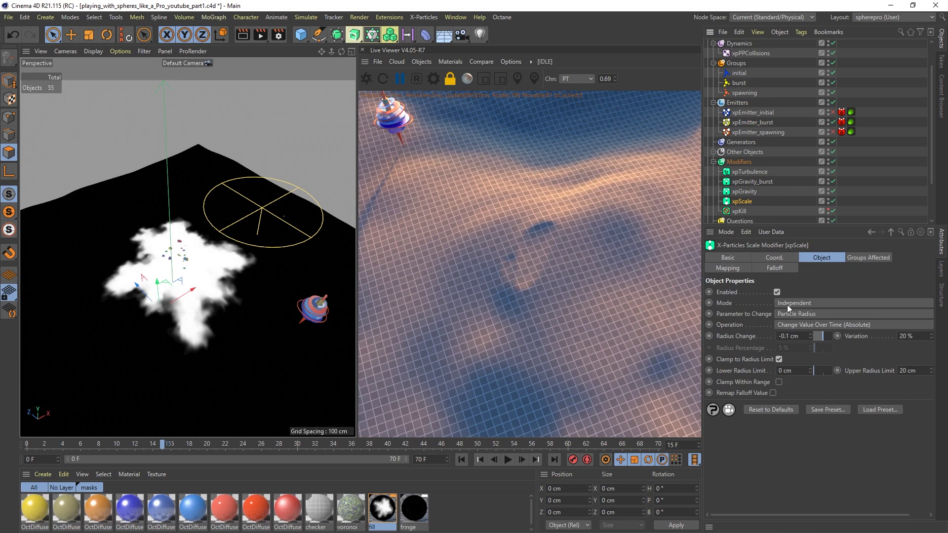
click(752, 123)
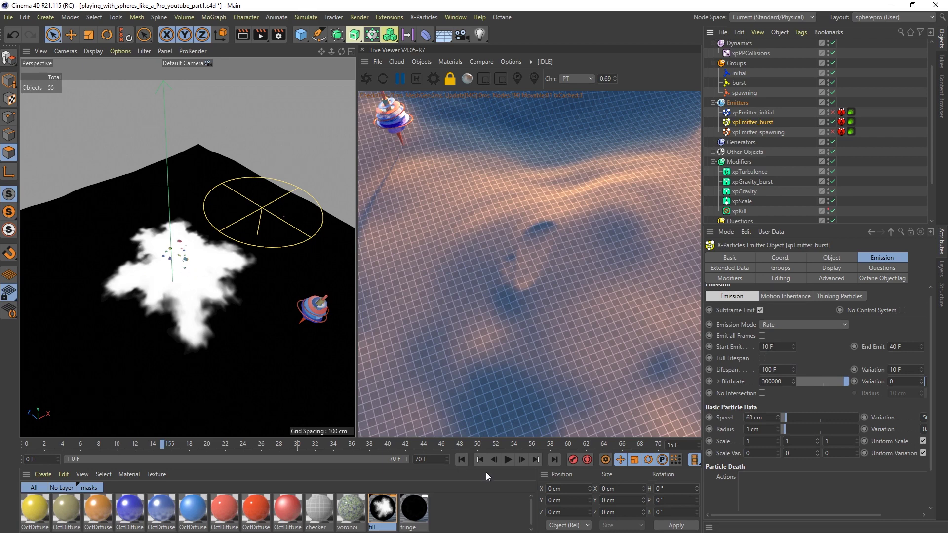
Step: Replay the burst simulation from the start, move the playhead back to frame 10 and play on to frame 16
click(461, 459)
click(508, 460)
click(508, 460)
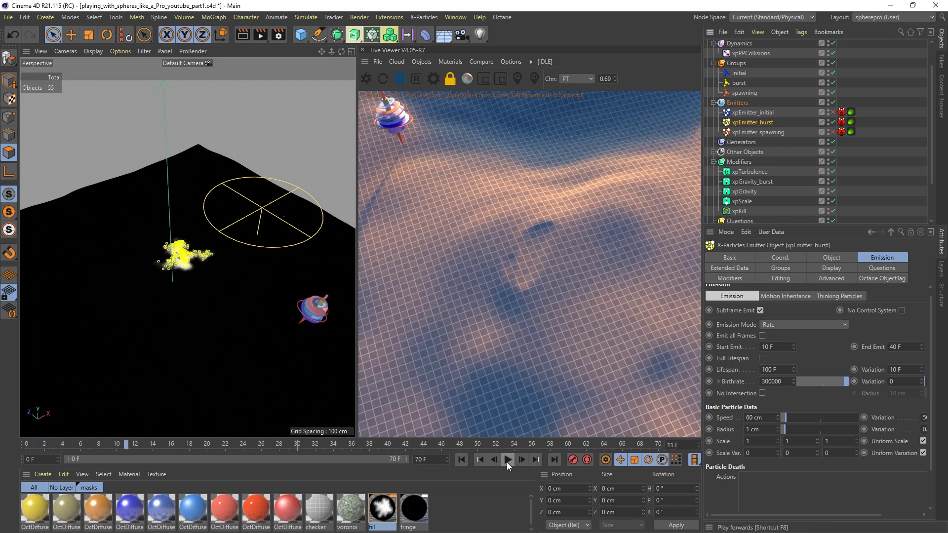
mouse_move(118, 442)
mouse_down()
mouse_move(105, 443)
mouse_move(124, 445)
mouse_move(115, 446)
mouse_up()
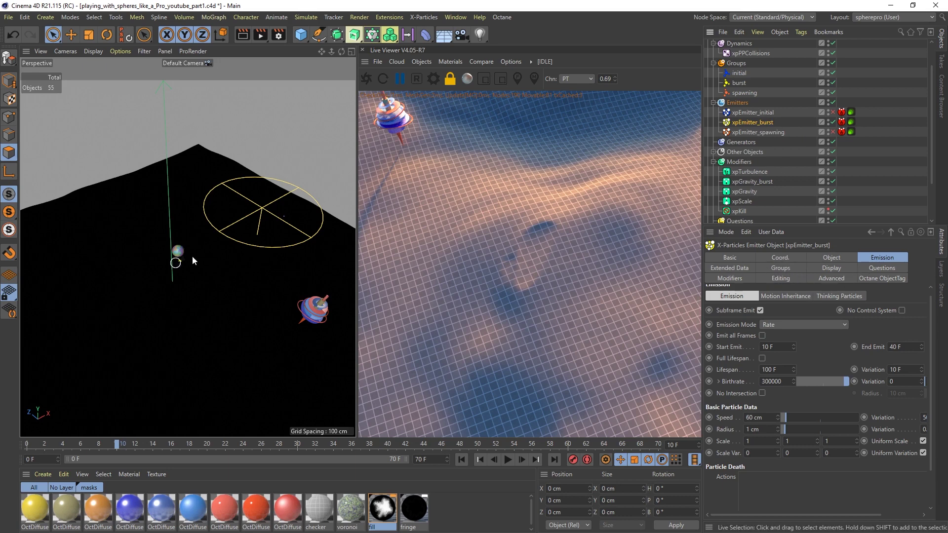
click(507, 460)
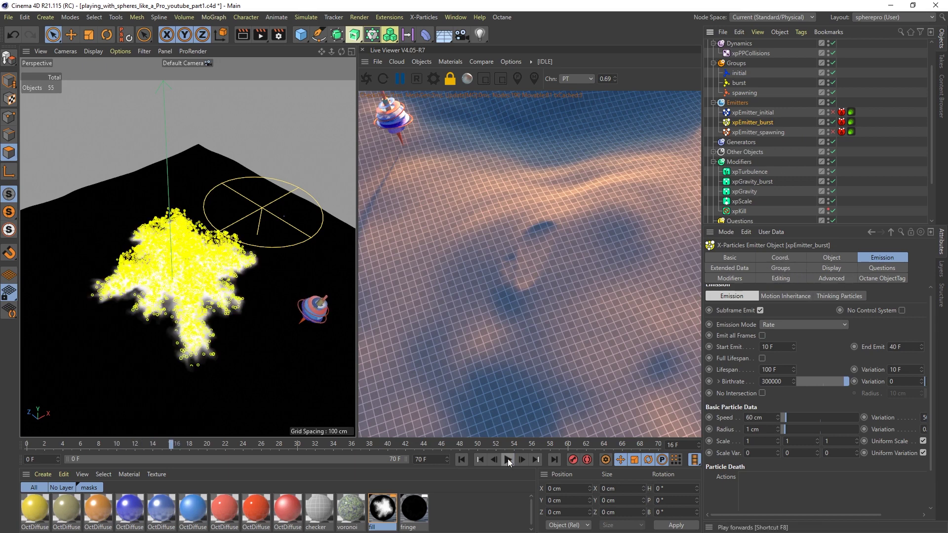
Step: Examine the group assignment of xpEmitter_burst and the burst group's display and emission settings
click(872, 268)
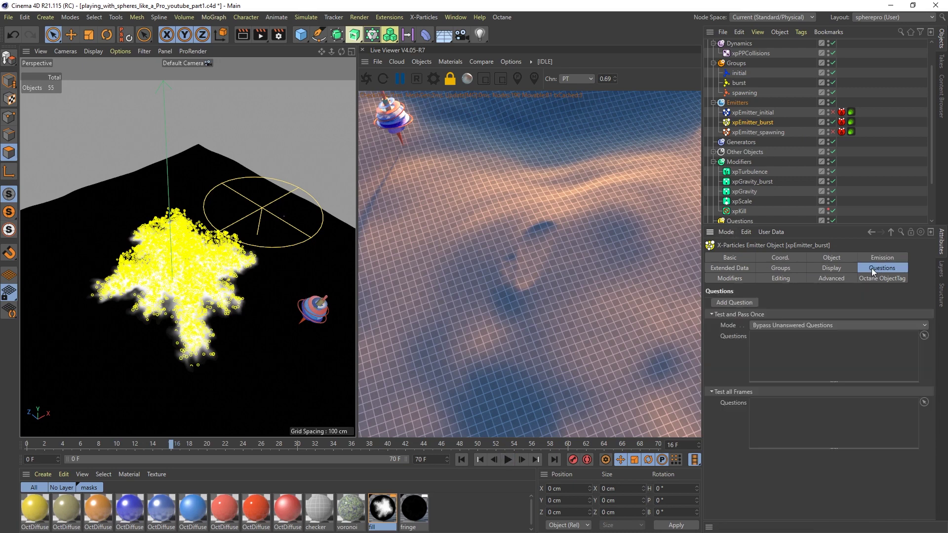
click(826, 269)
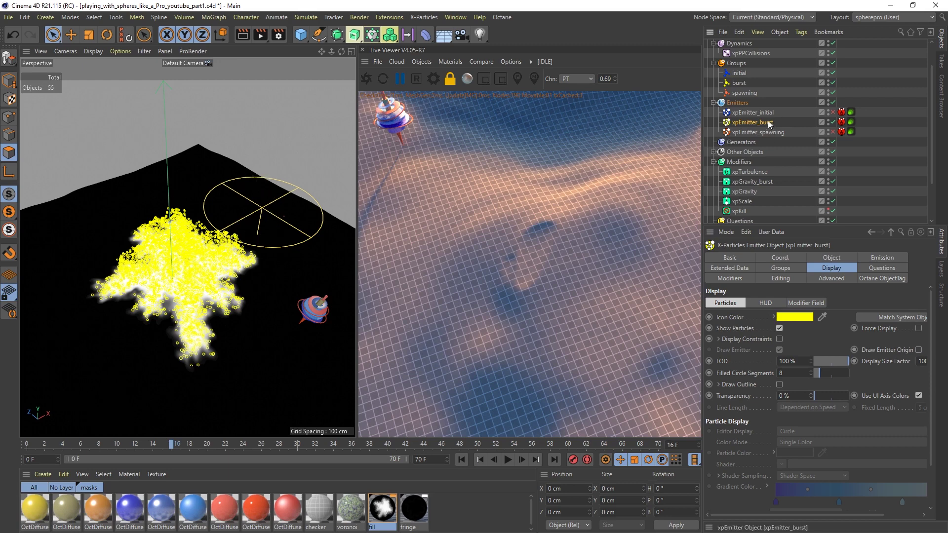
click(783, 268)
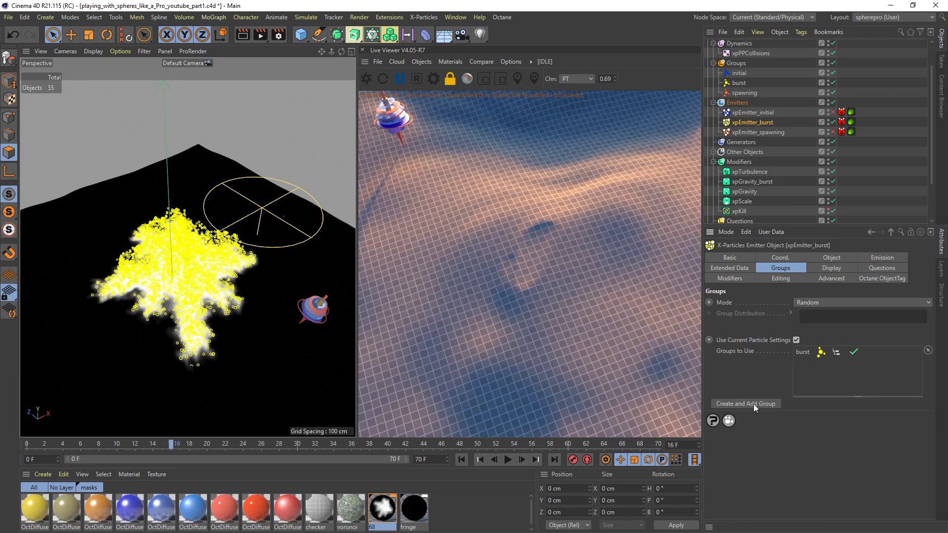
click(739, 83)
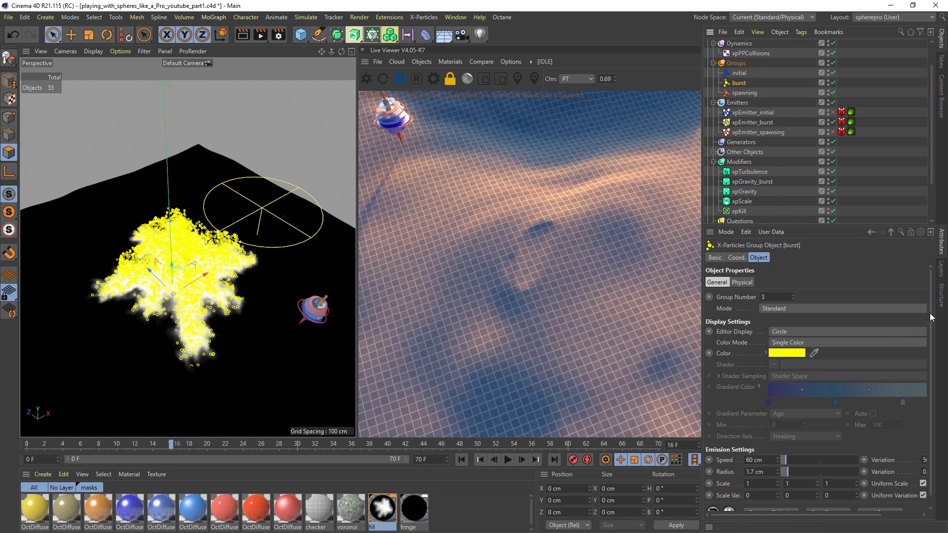
click(760, 82)
click(743, 83)
scroll(924, 346, down, 1)
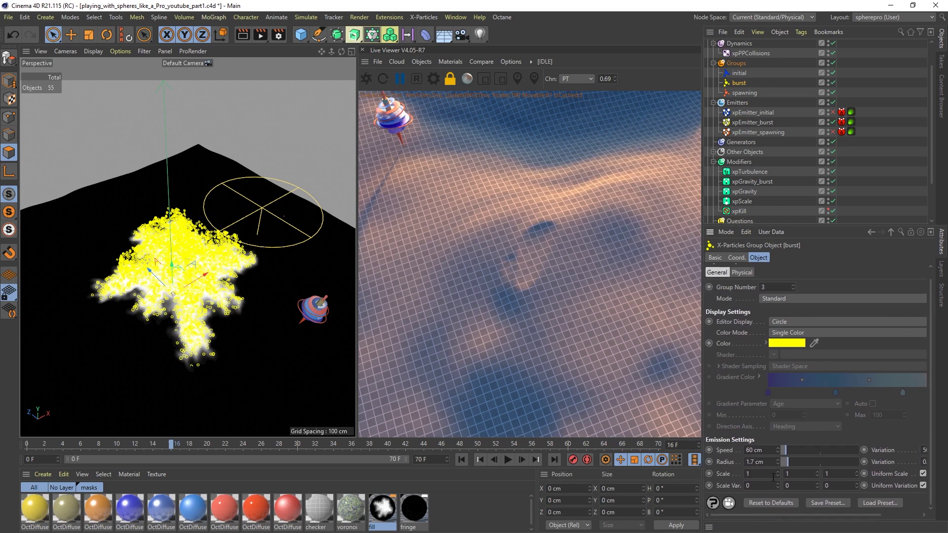
Step: Compare the basic particle data of xpEmitter_burst with the emission settings of the burst group
click(748, 123)
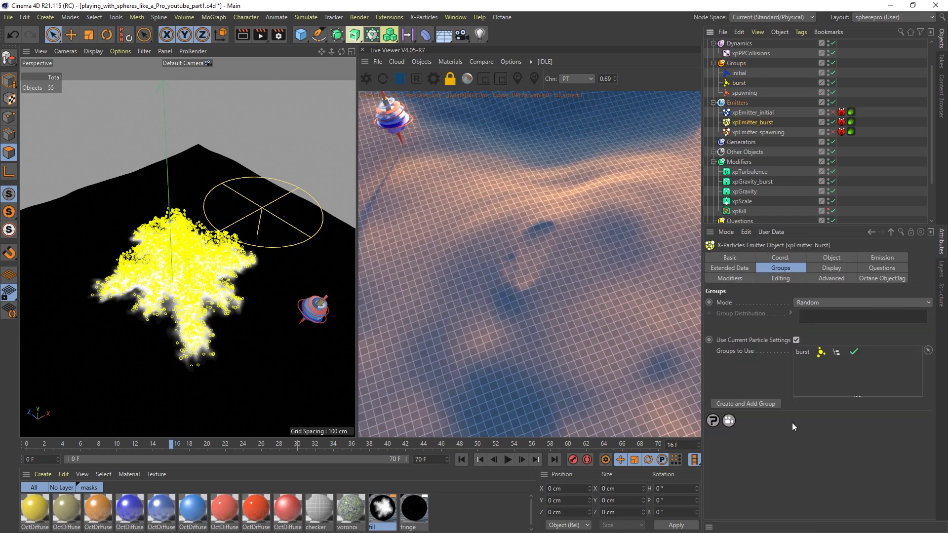
click(869, 257)
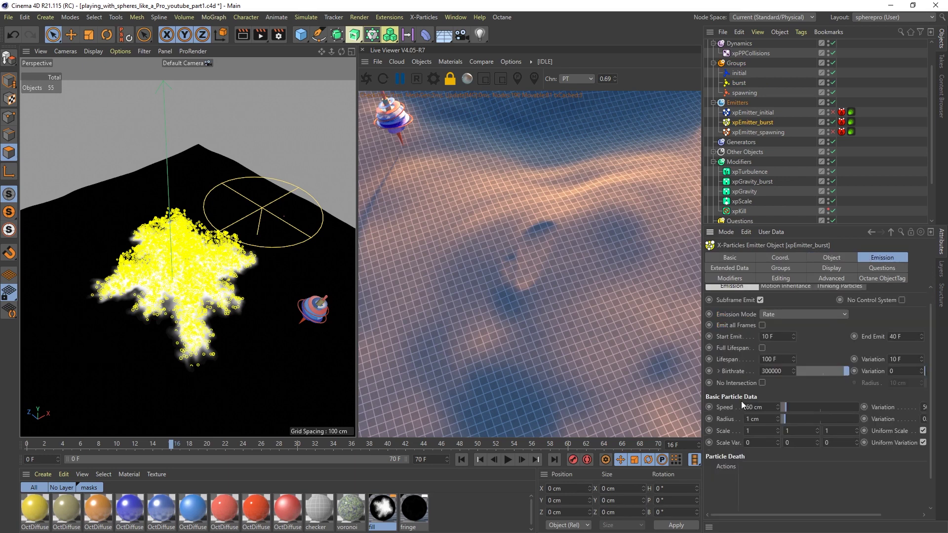
click(744, 84)
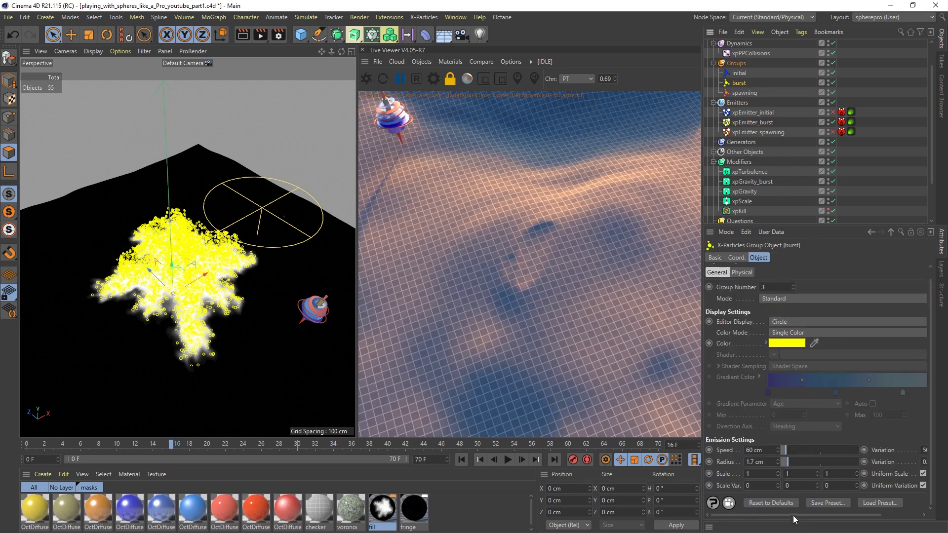
mouse_move(793, 516)
mouse_down()
mouse_move(809, 514)
mouse_move(788, 514)
mouse_up()
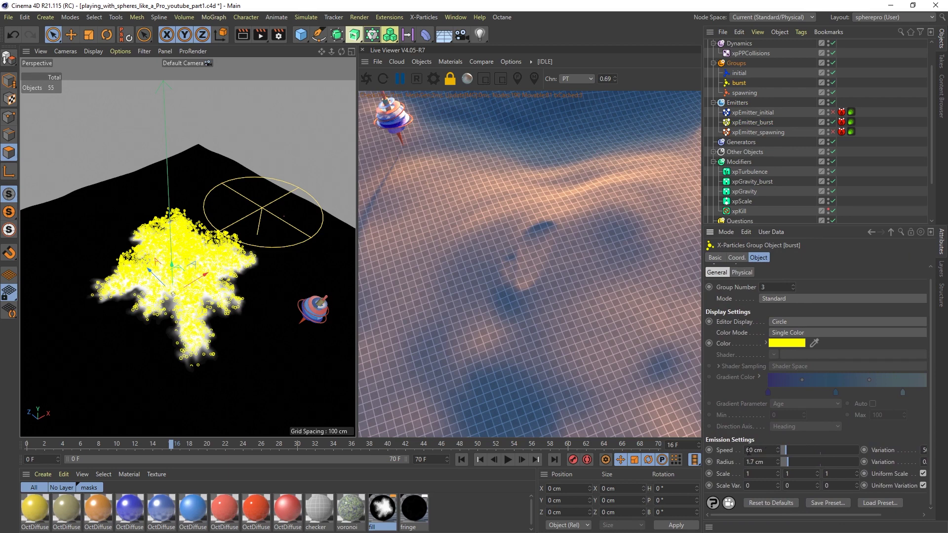
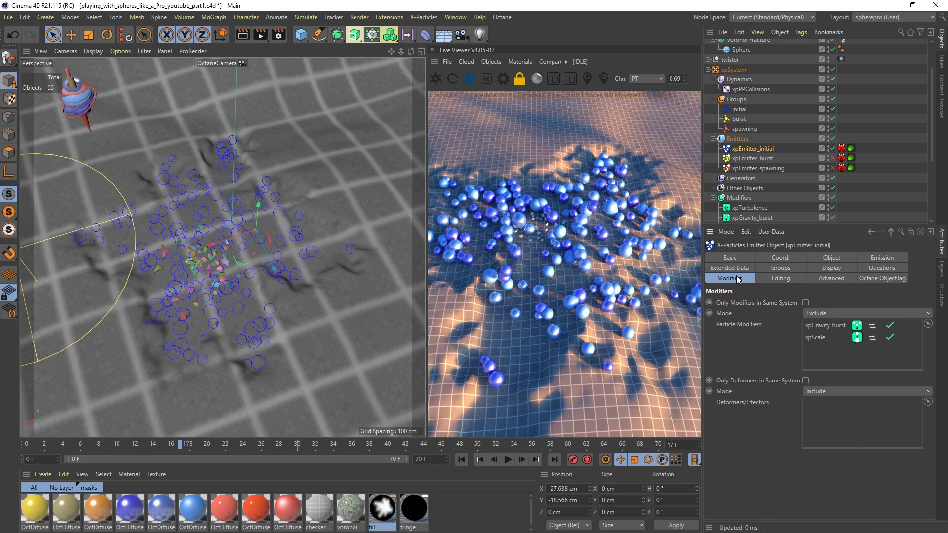
Step: Compare the modifiers excluded in xpEmitter_initial and xpEmitter_burst, and check the xpGravity_burst object's settings
drag(931, 150, 931, 190)
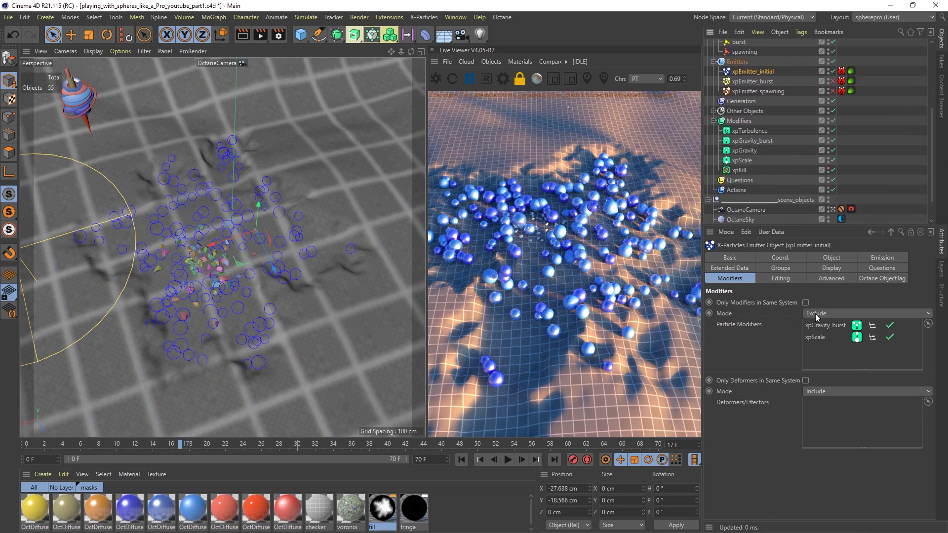
click(763, 142)
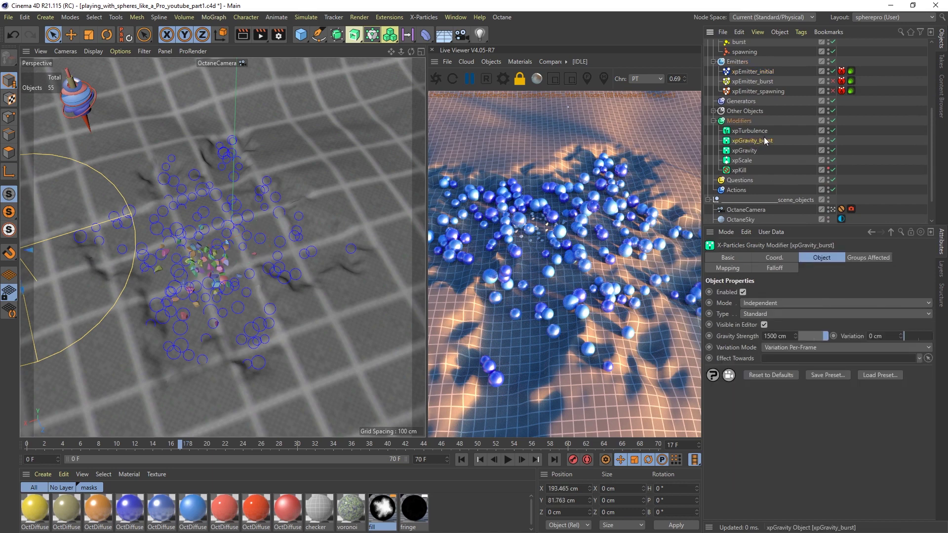
click(758, 83)
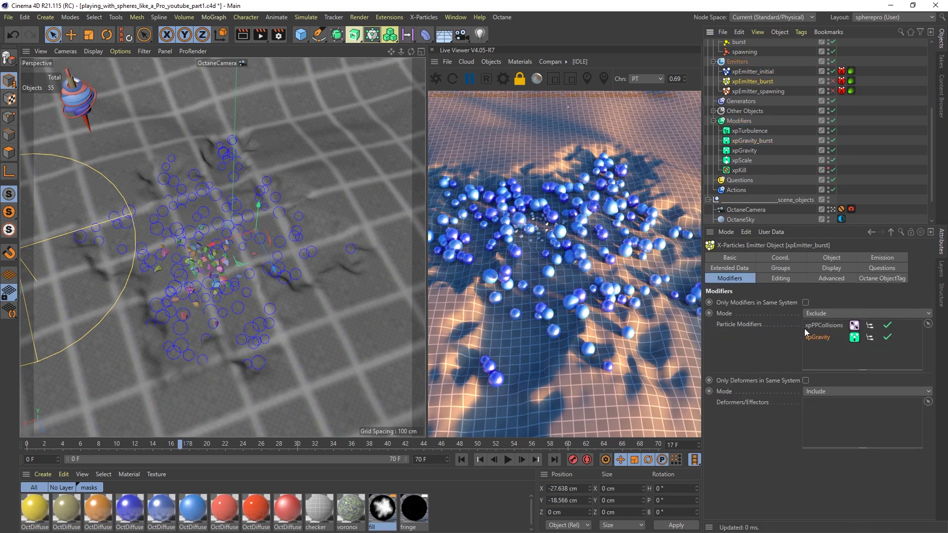
click(753, 72)
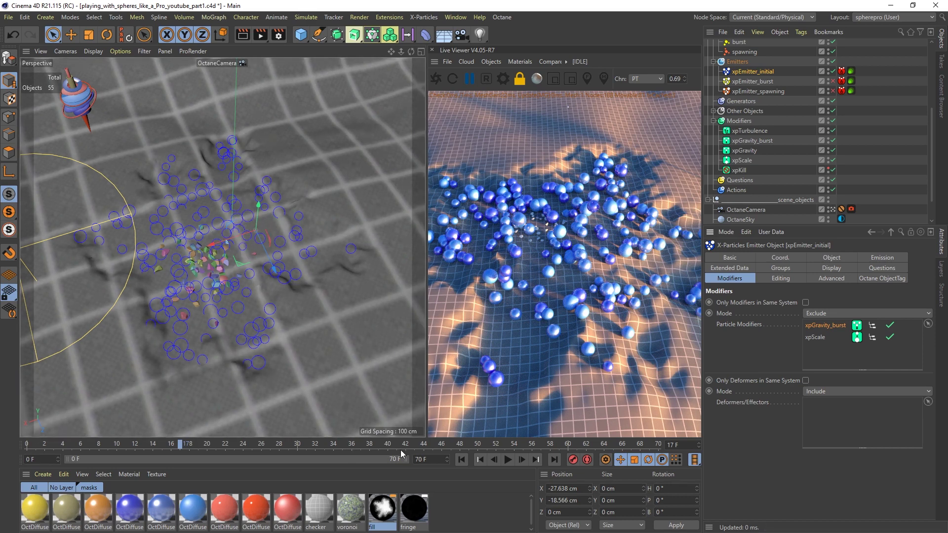
Step: Play the initial emitter's simulation from the start to frame 29 and check the xpGravity modifier's settings
click(461, 460)
click(507, 459)
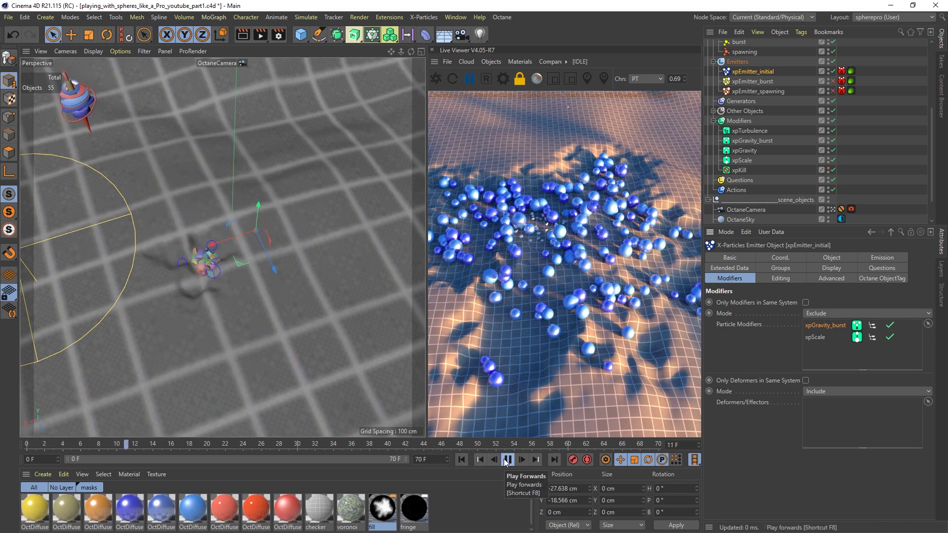
click(508, 460)
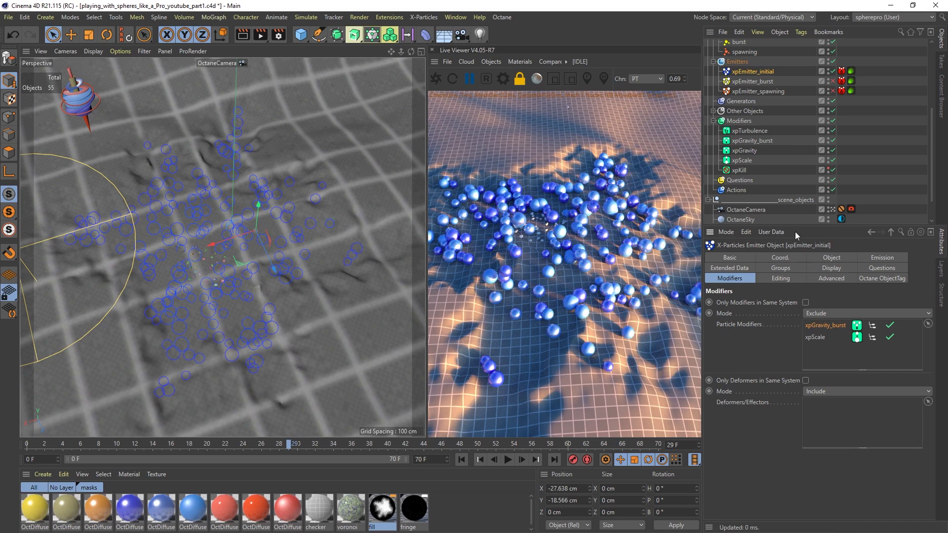
click(744, 151)
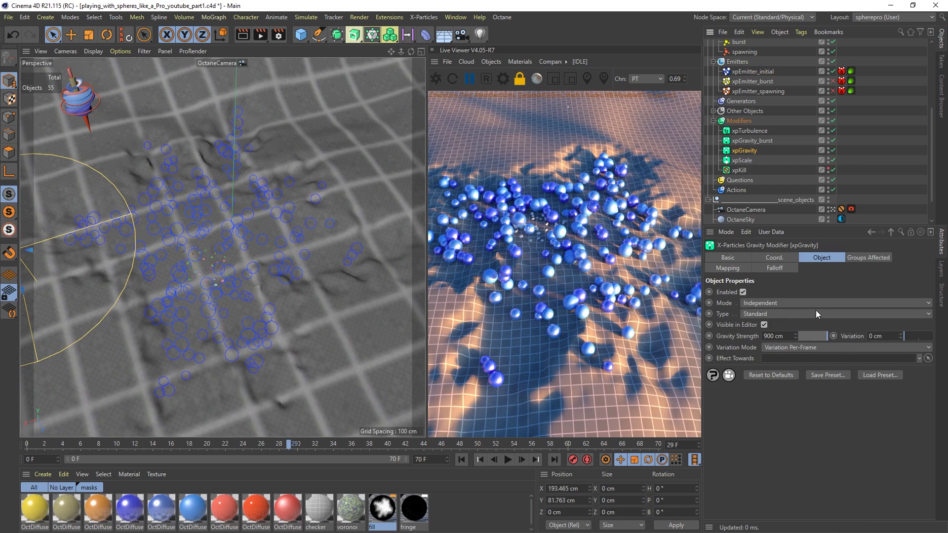
Step: Inspect the xpKill modifier's box around the surface from the default camera by briefly showing it, and return to OctaneCamera with xpEmitter_initial selected
click(739, 170)
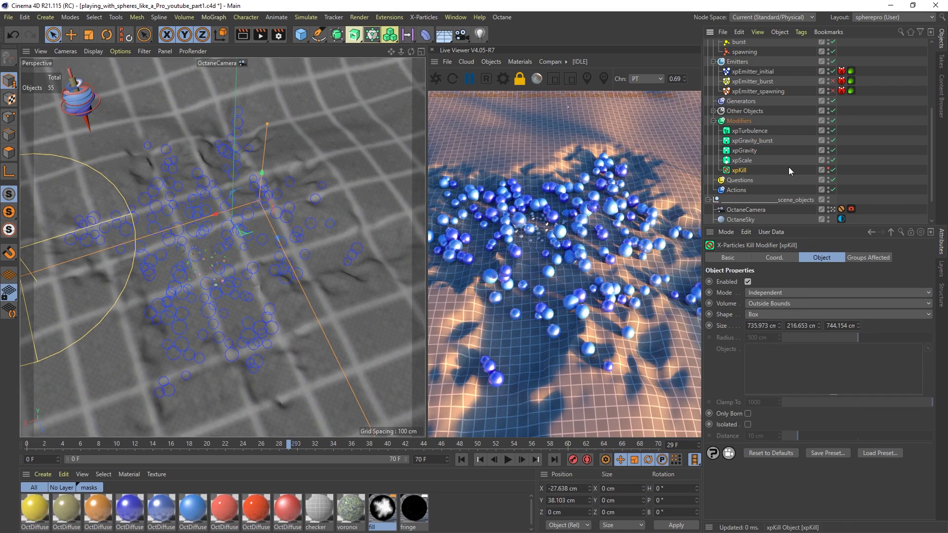
click(833, 210)
alt+drag(417, 200, 310, 162)
scroll(309, 162, down, 6)
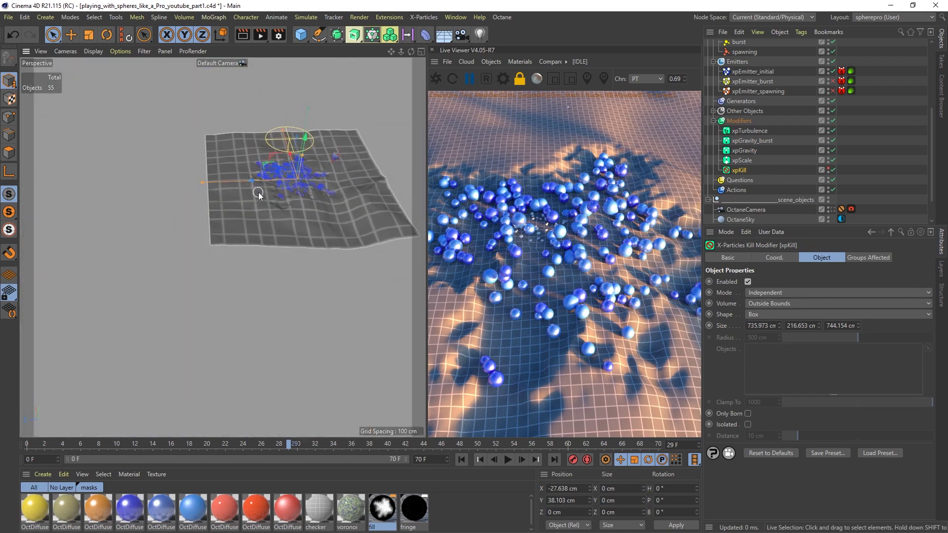
alt+drag(258, 193, 297, 121)
scroll(280, 182, up, 5)
alt+drag(295, 213, 312, 213)
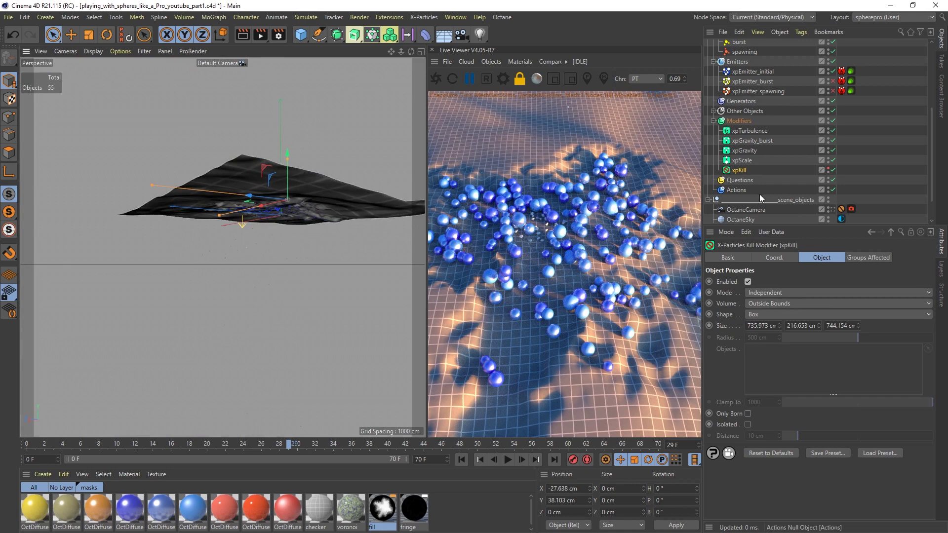
click(828, 168)
mouse_move(293, 174)
alt+mouse_down()
mouse_move(285, 216)
mouse_move(313, 162)
mouse_move(304, 156)
mouse_move(301, 171)
alt+mouse_up()
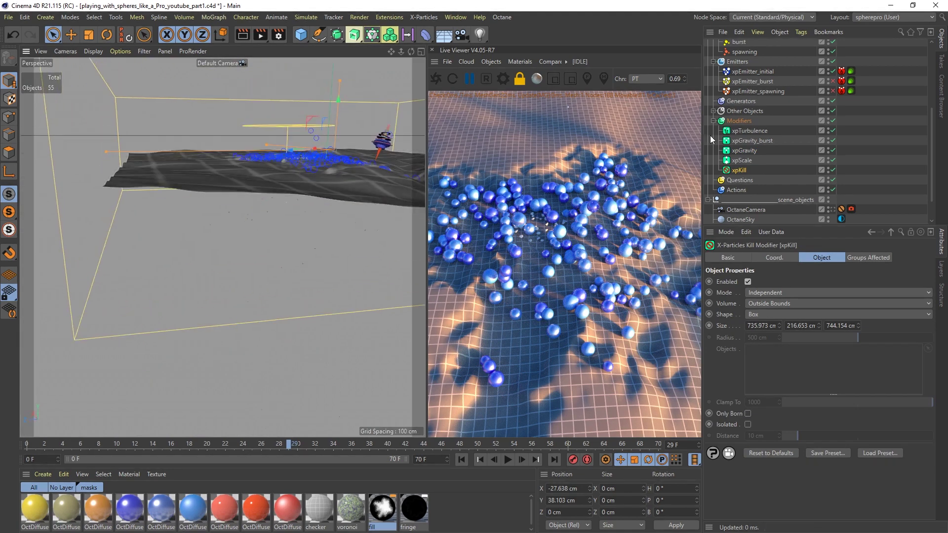
click(829, 169)
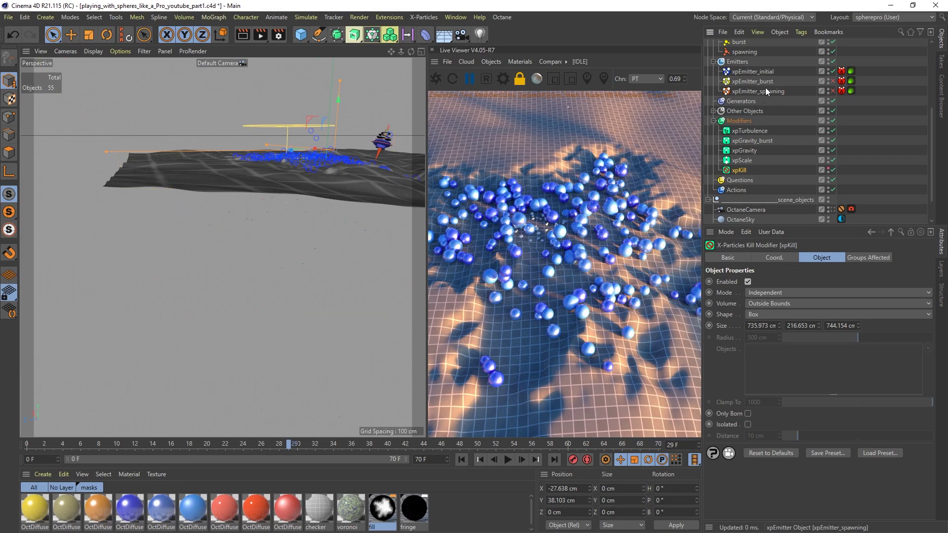
click(336, 131)
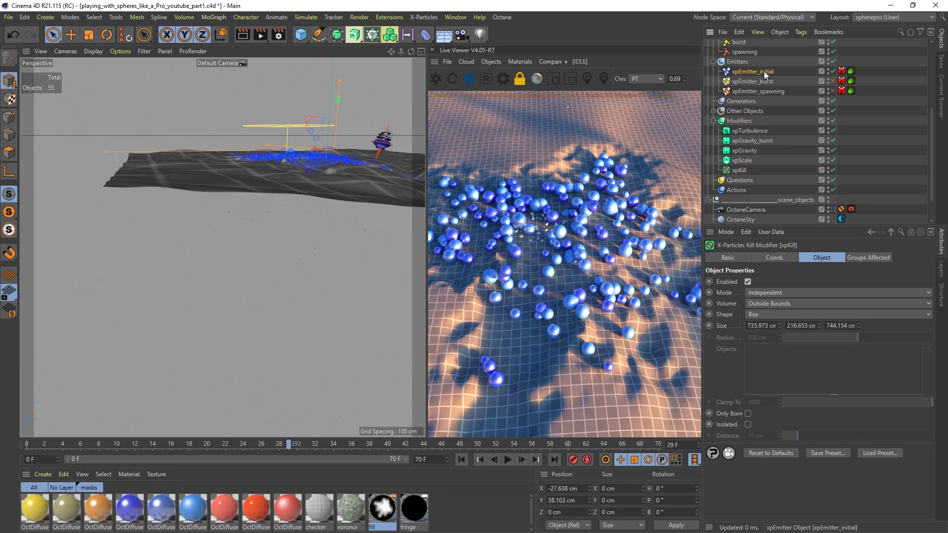
click(832, 209)
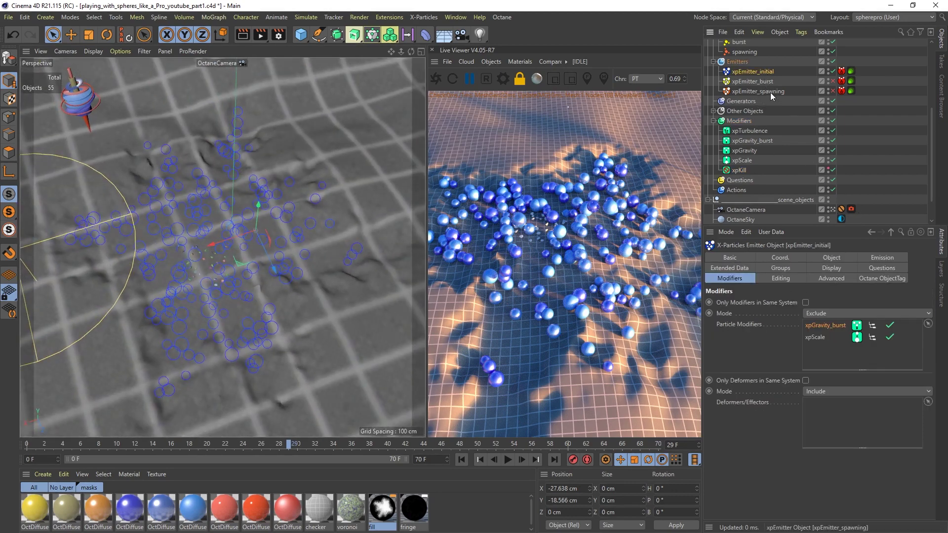
Step: Replay the simulation to frame 28 and examine the collision, spawning and connection settings of xpPPCollisions
scroll(759, 98, up, 1)
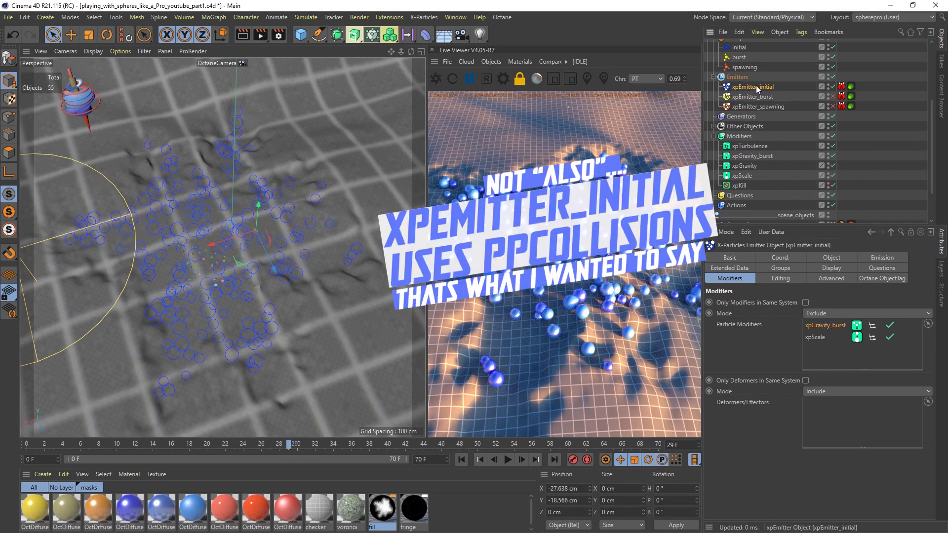
drag(932, 129, 932, 85)
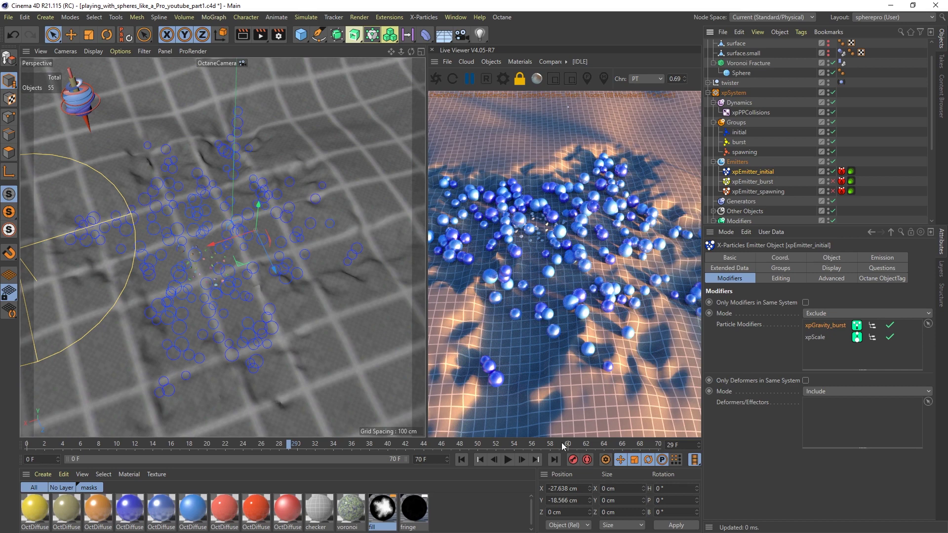
click(507, 459)
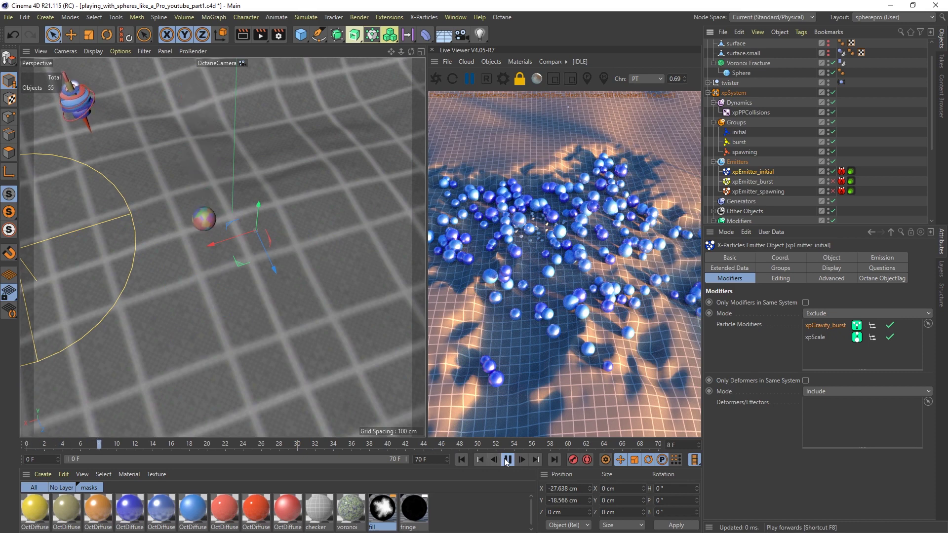
click(507, 460)
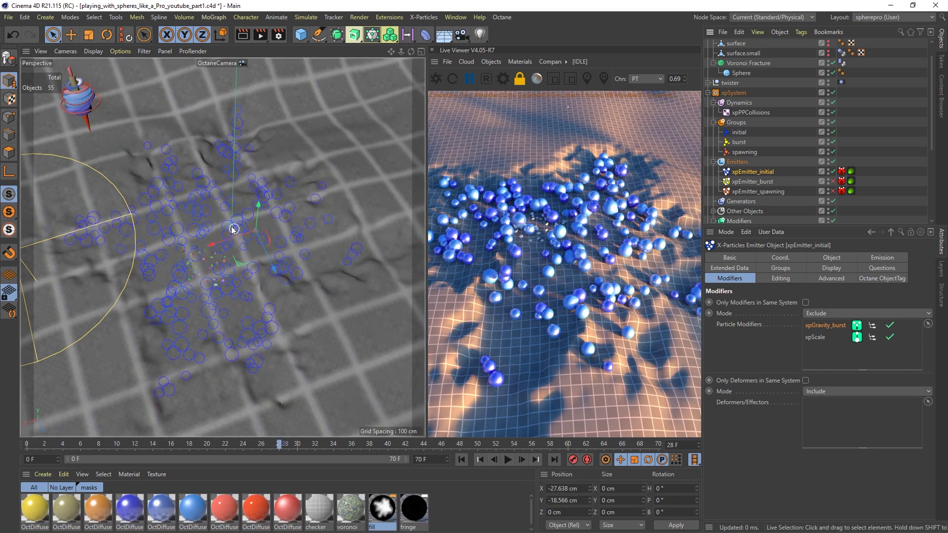
click(745, 113)
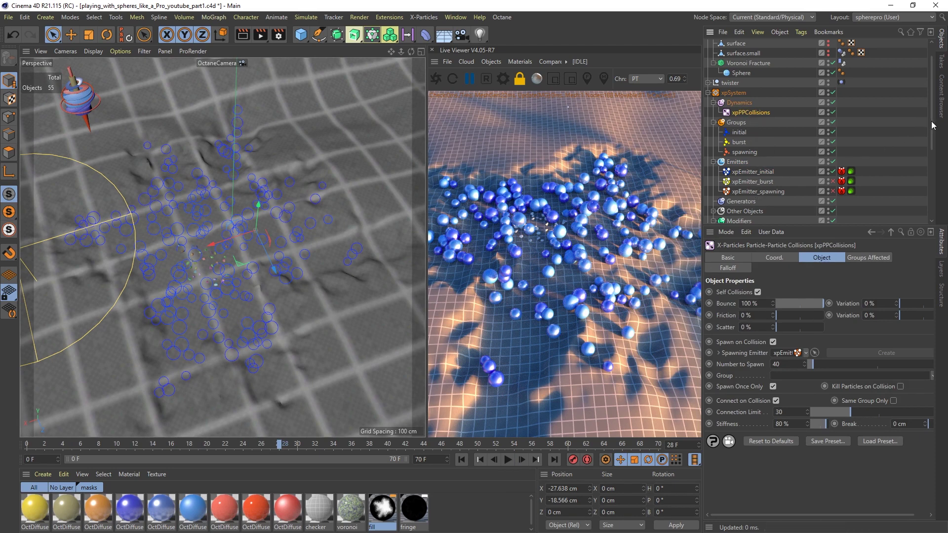
Step: Review xpEmitter_initial's emission settings and its emitter shape and emission source settings
scroll(934, 125, down, 2)
click(753, 149)
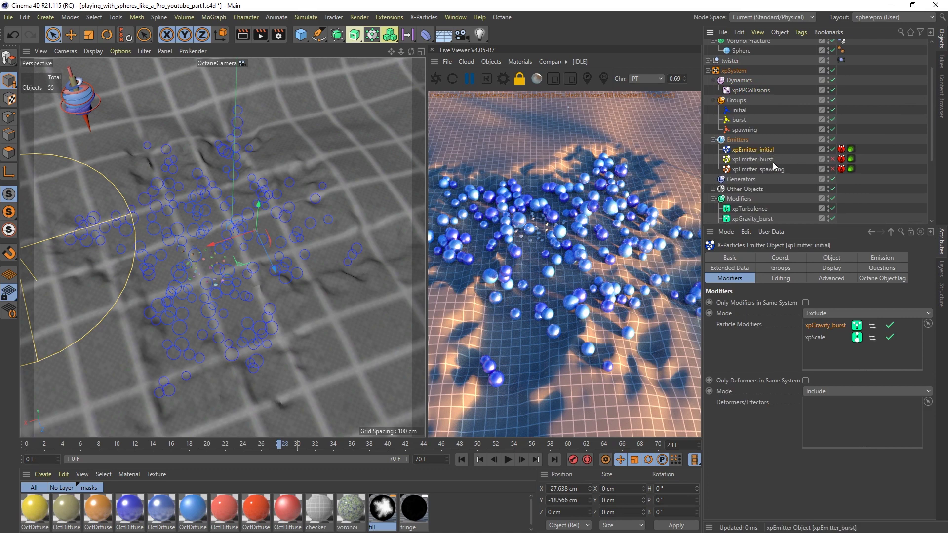
click(867, 260)
drag(932, 328, 935, 306)
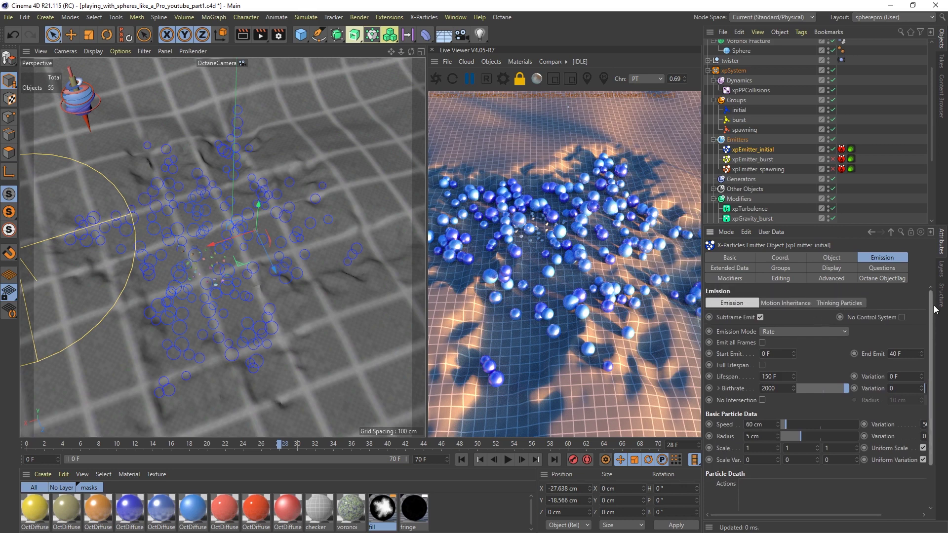
click(841, 259)
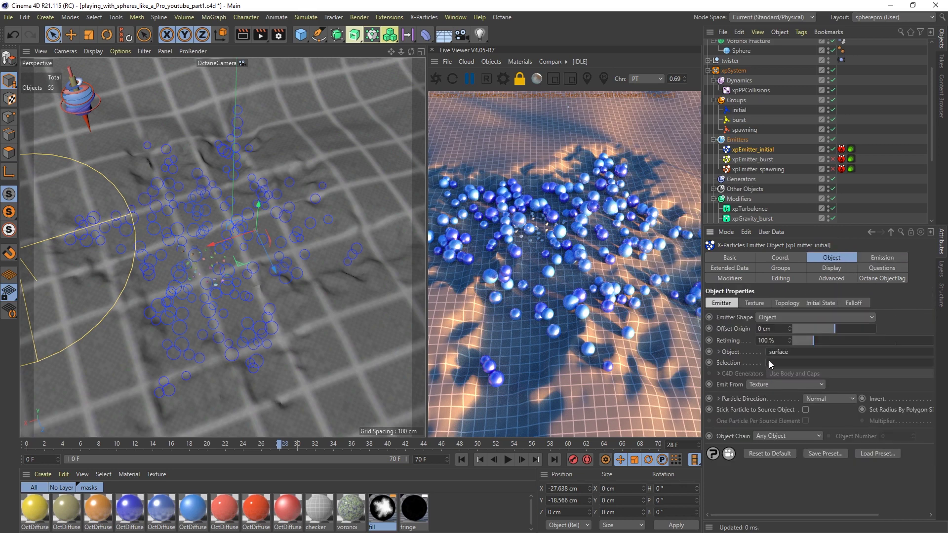
Step: Review xpEmitter_initial's texture emission settings and expand the properties of its linked texture tag
click(754, 302)
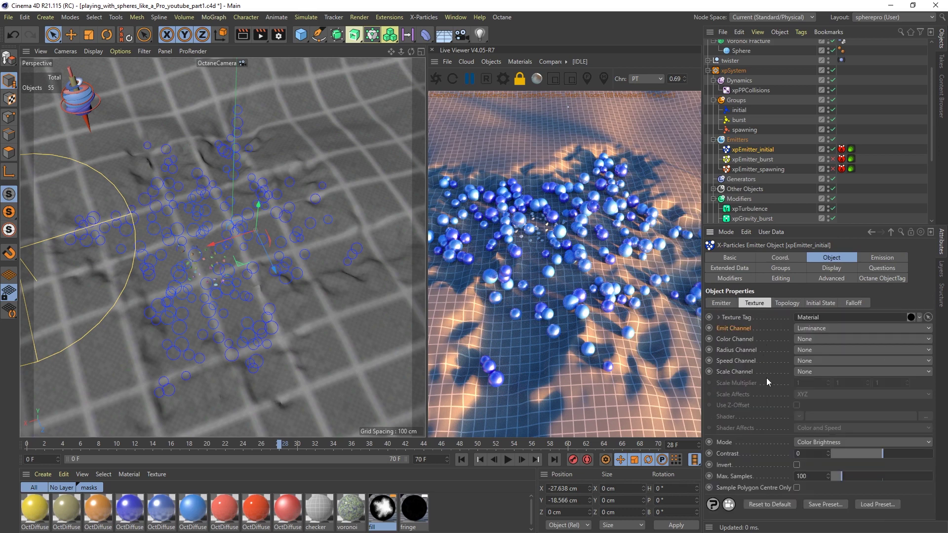
drag(925, 153, 929, 210)
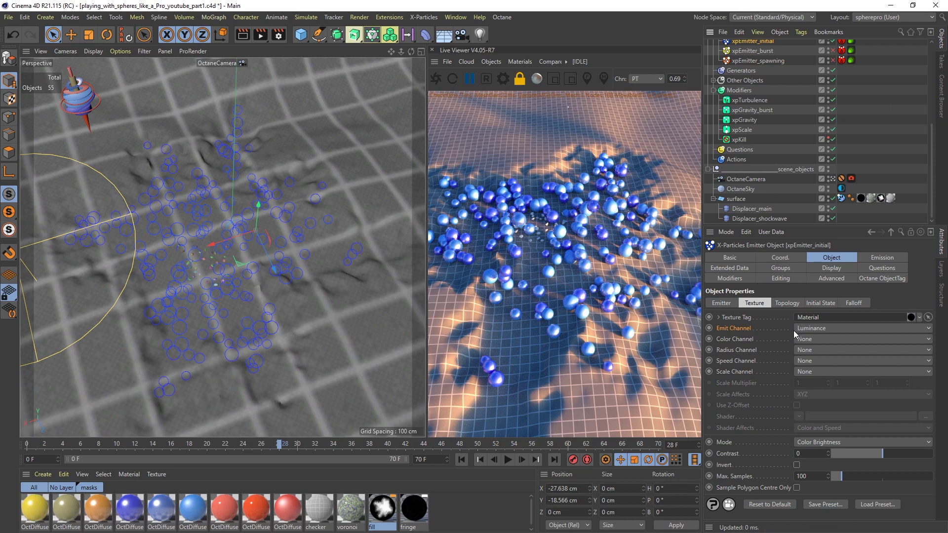
click(718, 318)
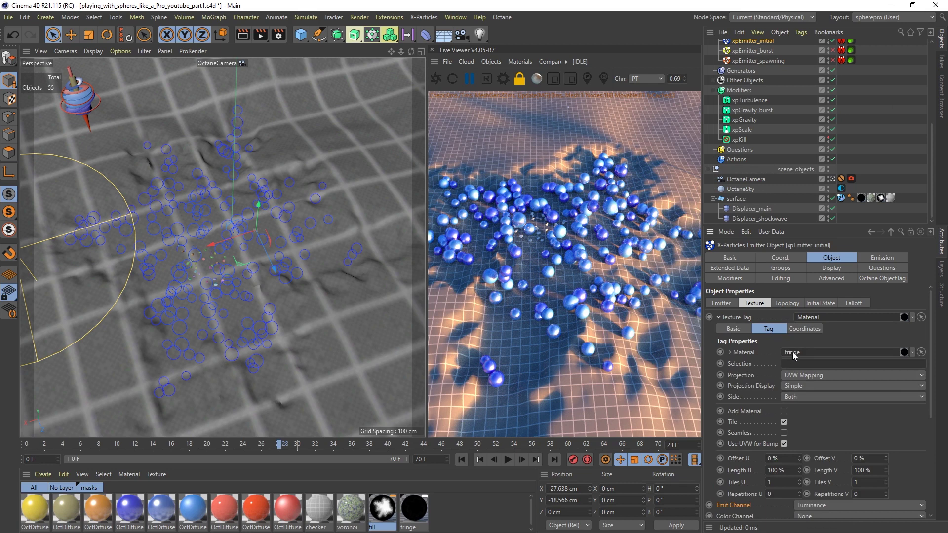
Step: Show the fringe mask by moving its material tag last on surface, play to frame 17, and briefly compare it with the fill mask
drag(863, 200, 894, 200)
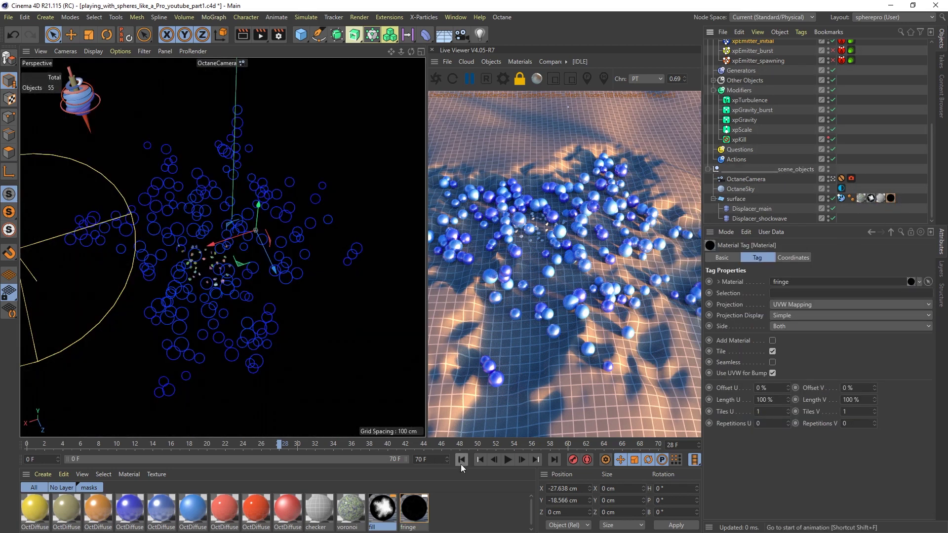
click(507, 460)
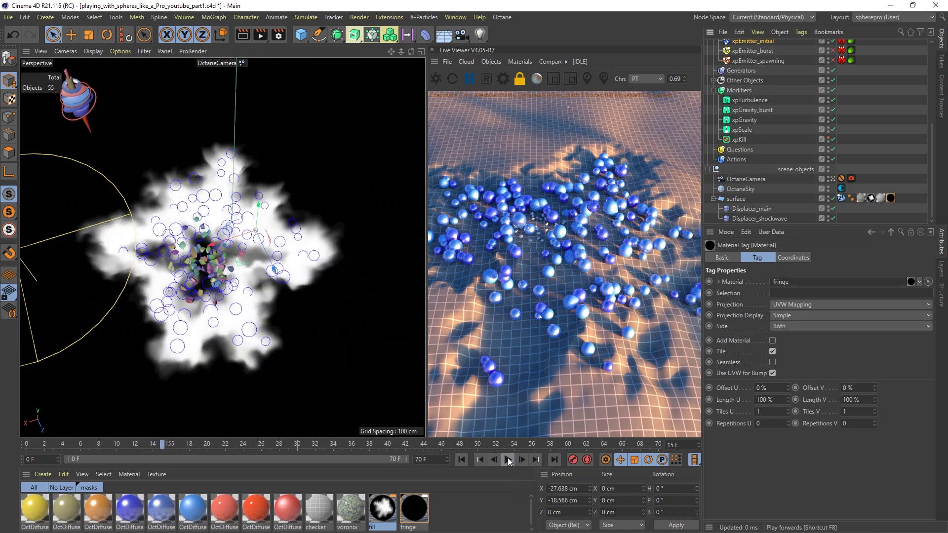
click(509, 460)
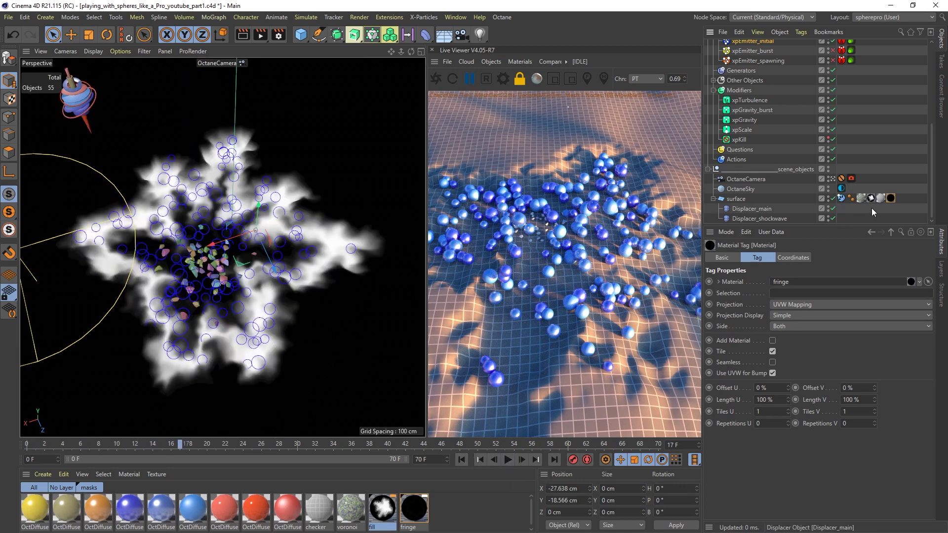
drag(871, 198, 906, 201)
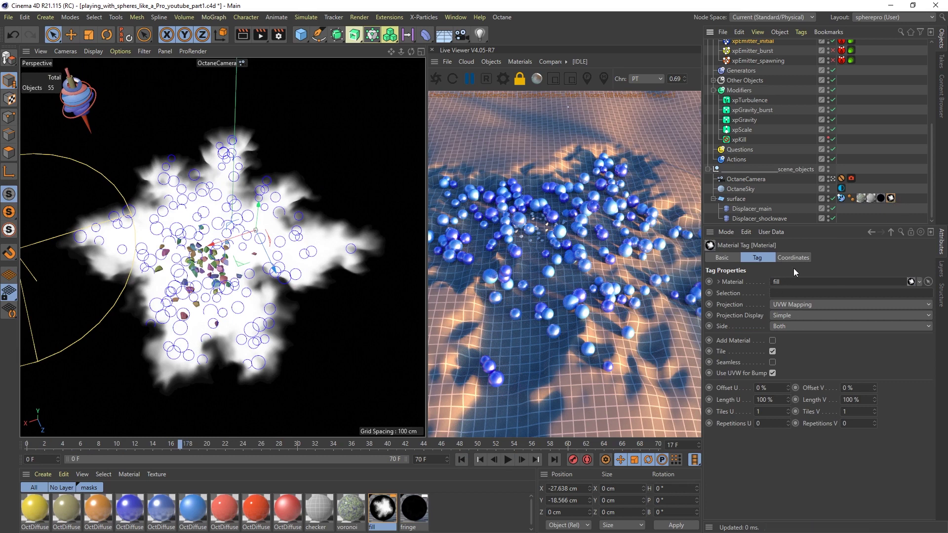
drag(881, 198, 906, 200)
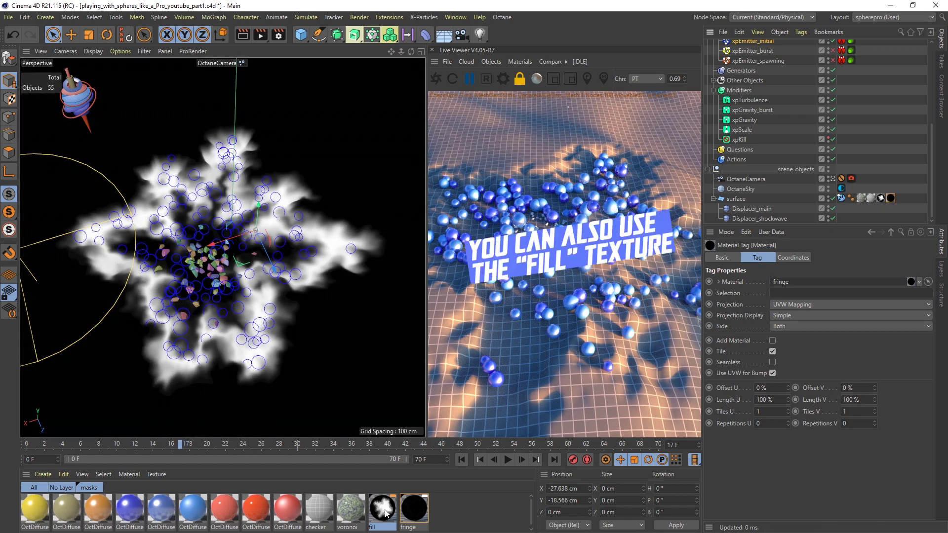
Step: Inspect the fringe material's luminance texture, including its animation and shader settings, and close the Material Editor
double_click(414, 509)
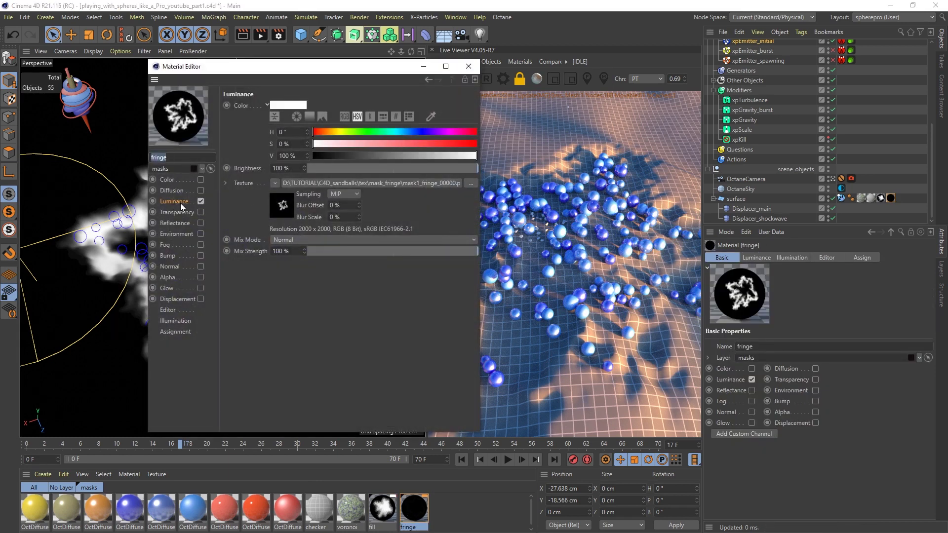
click(305, 185)
click(298, 92)
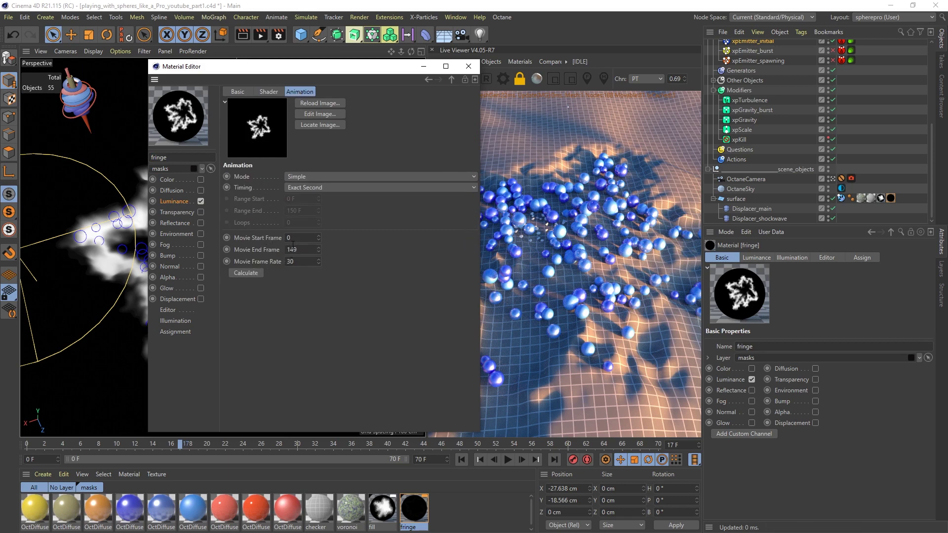
click(269, 92)
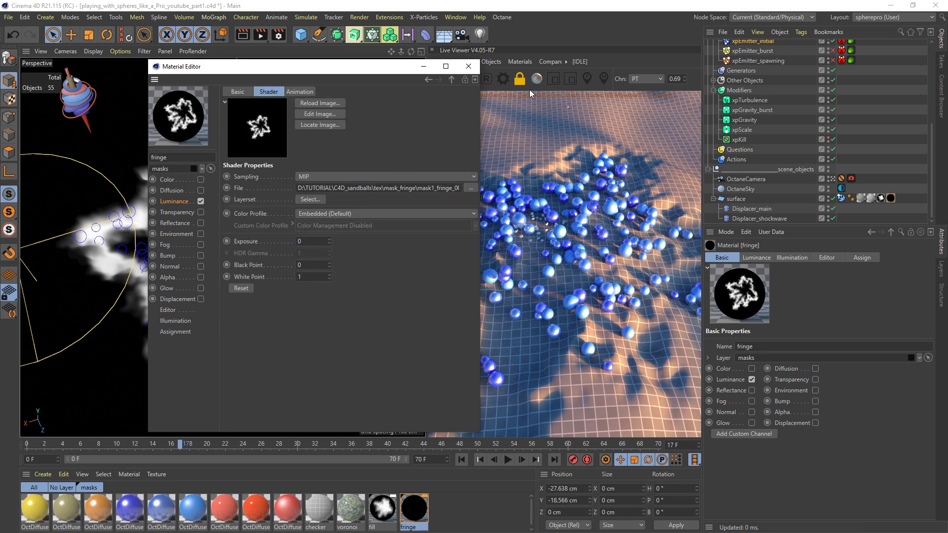
click(469, 67)
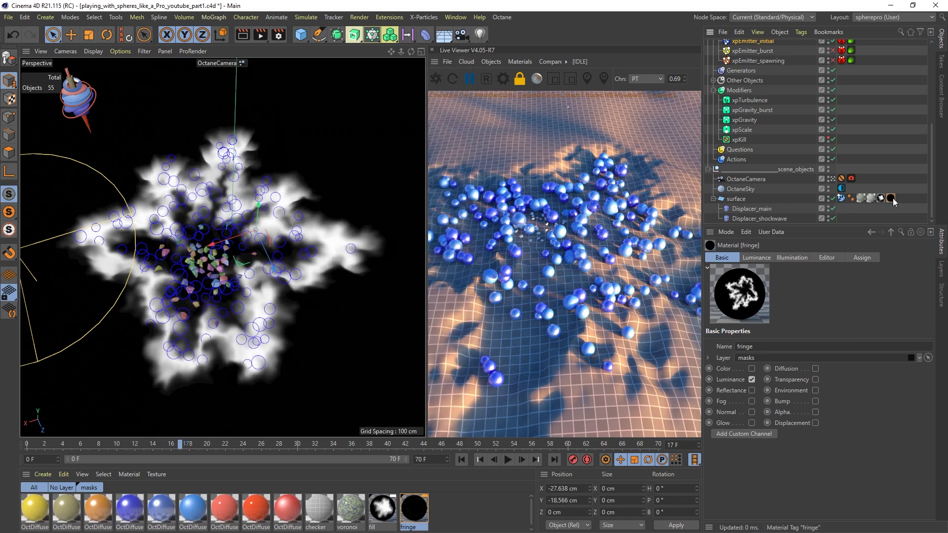
Step: Play the fringe mask on to frame 23 and review xpEmitter_initial's emission settings
click(891, 199)
click(507, 460)
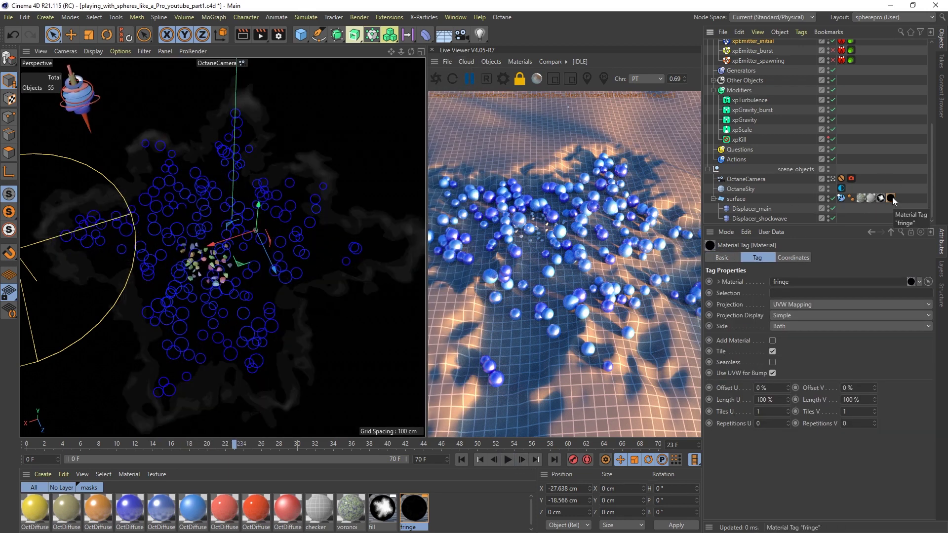
drag(932, 160, 932, 138)
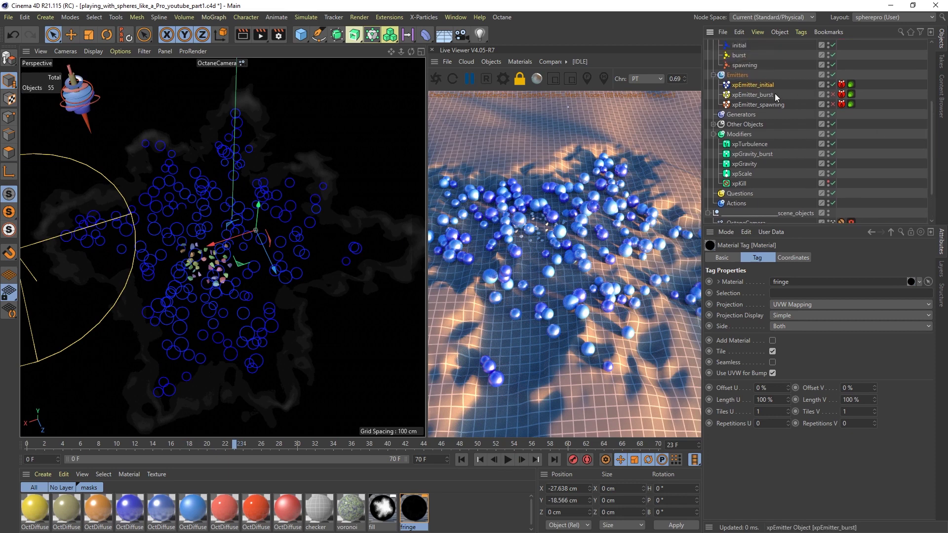
click(764, 86)
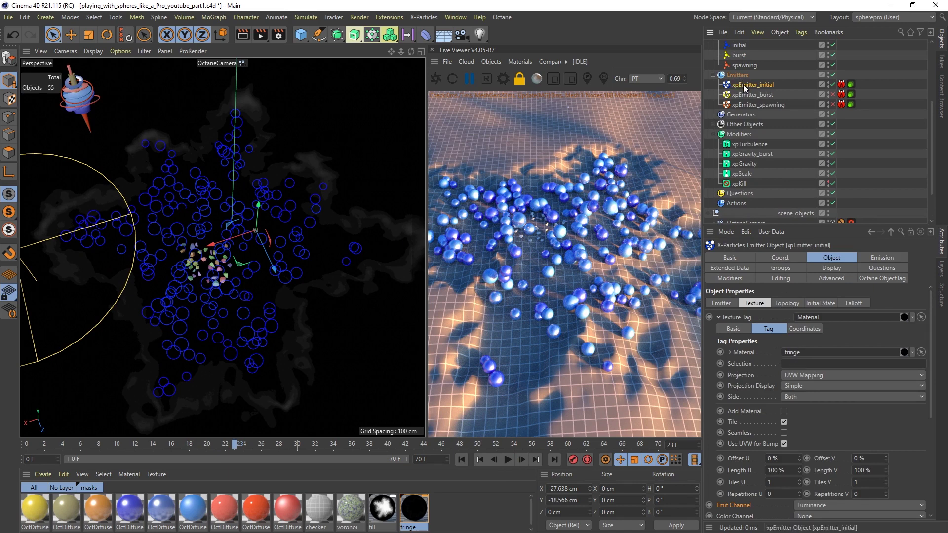
click(874, 259)
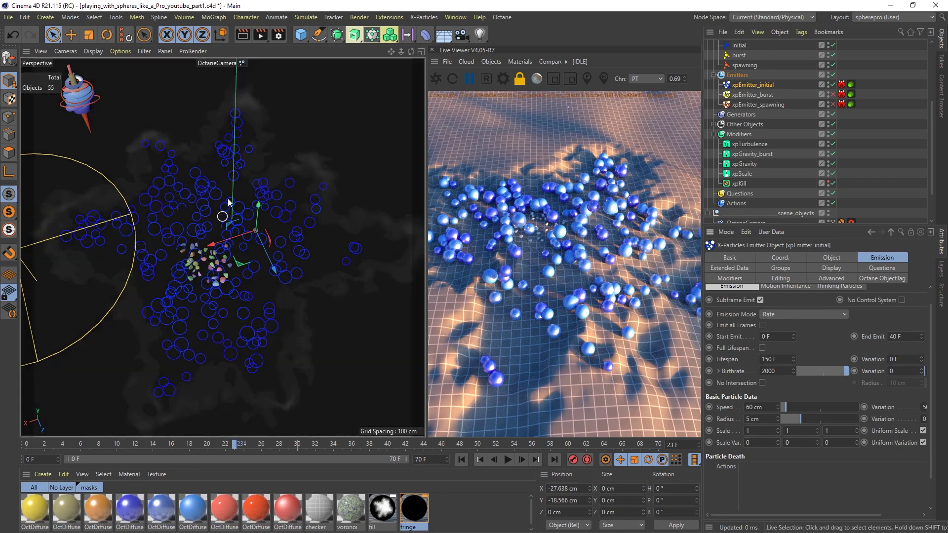
Step: Replay the initial emitter's particles over the fringe mask from the start to frame 32
click(462, 460)
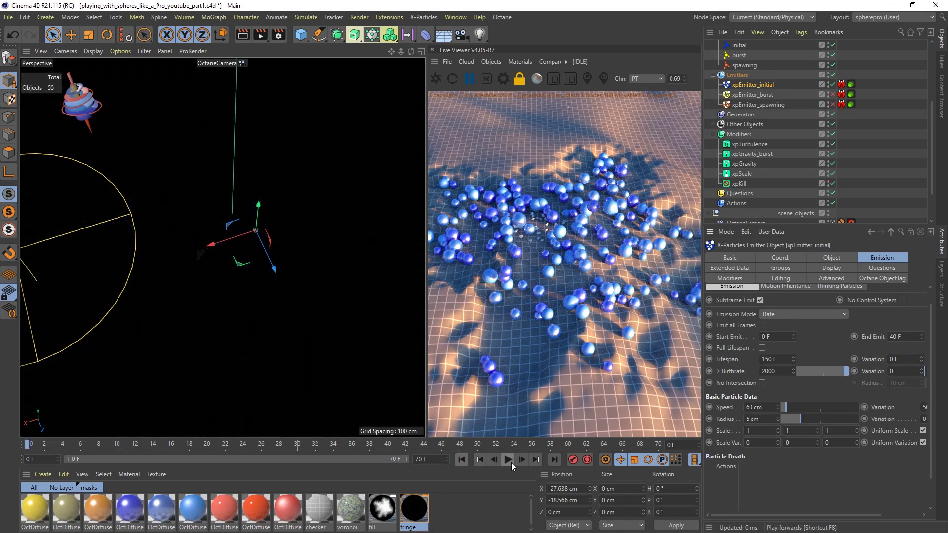
click(508, 460)
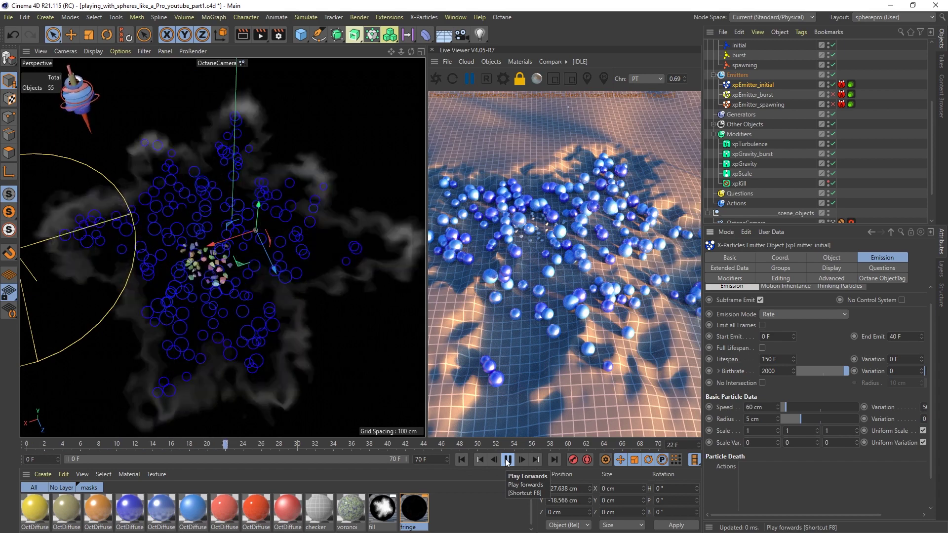
click(461, 459)
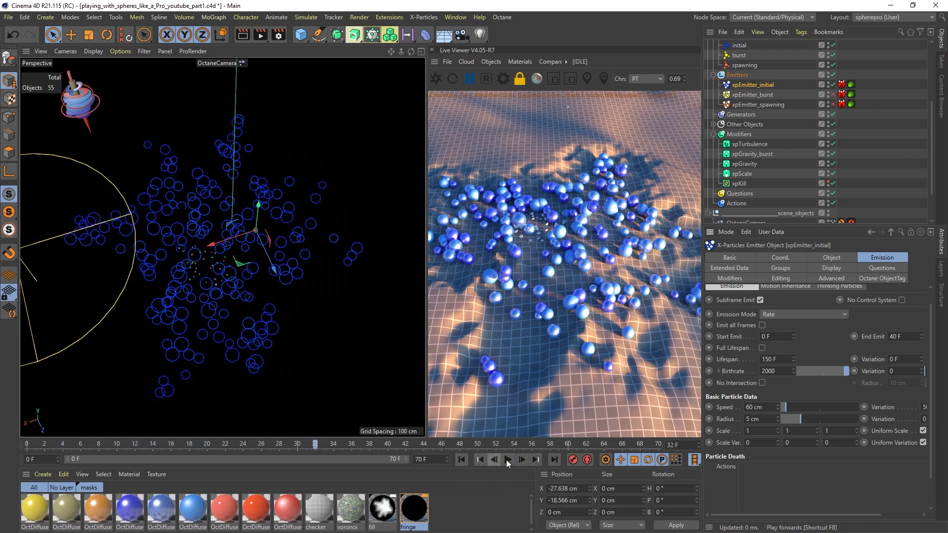
click(507, 460)
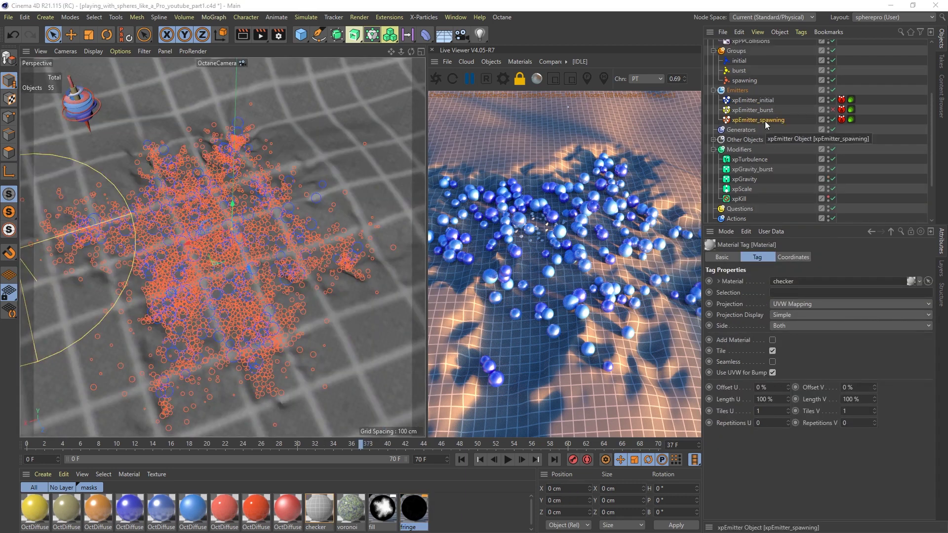
Step: Play the simulation with the spawning emitter enabled from the start to frame 17
click(465, 461)
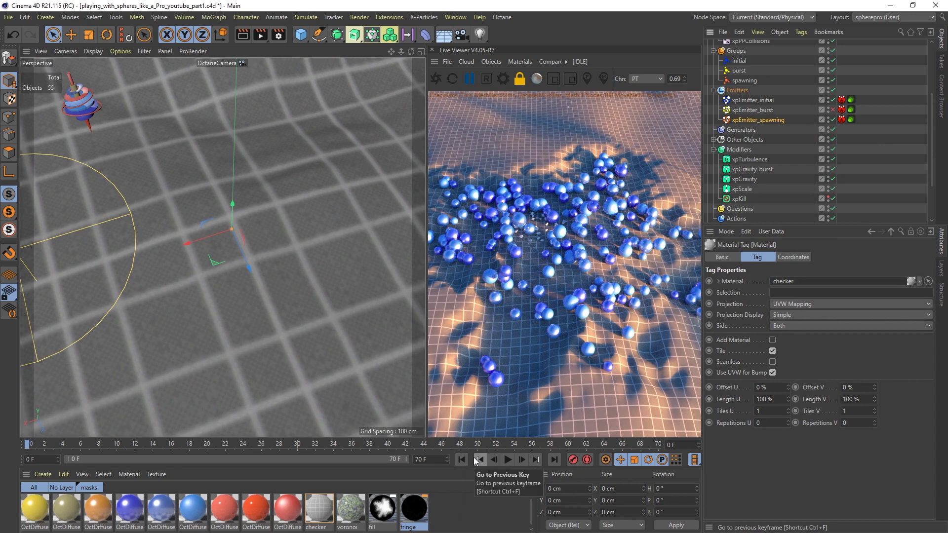
click(507, 460)
click(506, 459)
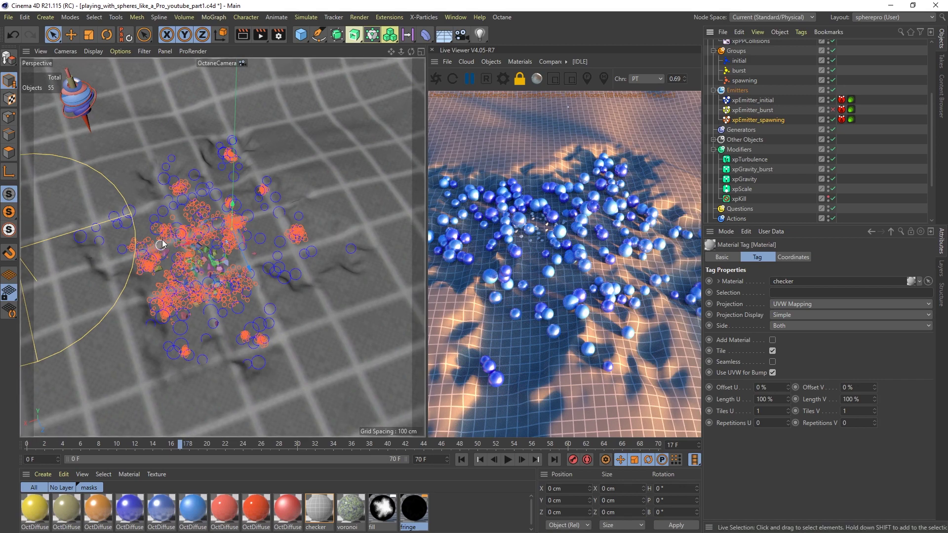
Step: Continue the spawning simulation to frame 66 and render that frame in the Octane Live Viewer
click(508, 461)
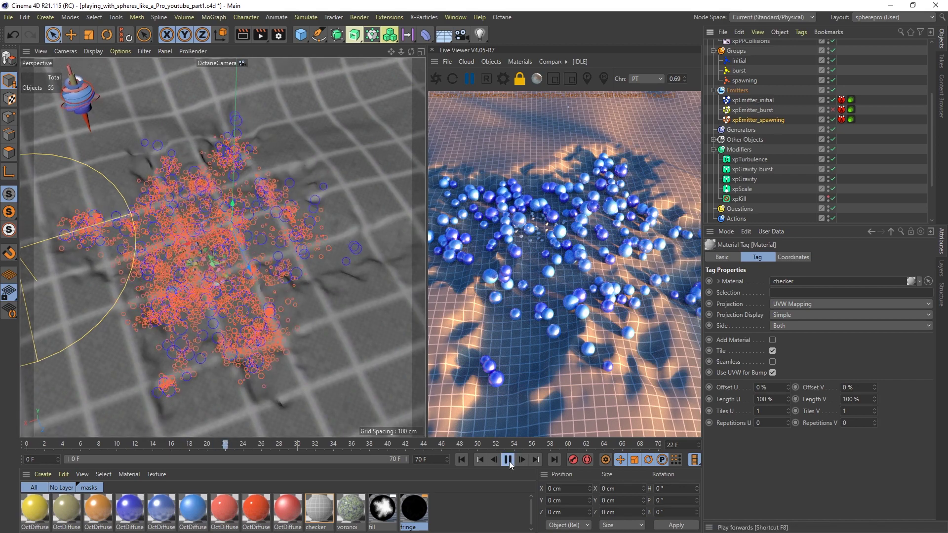
click(508, 460)
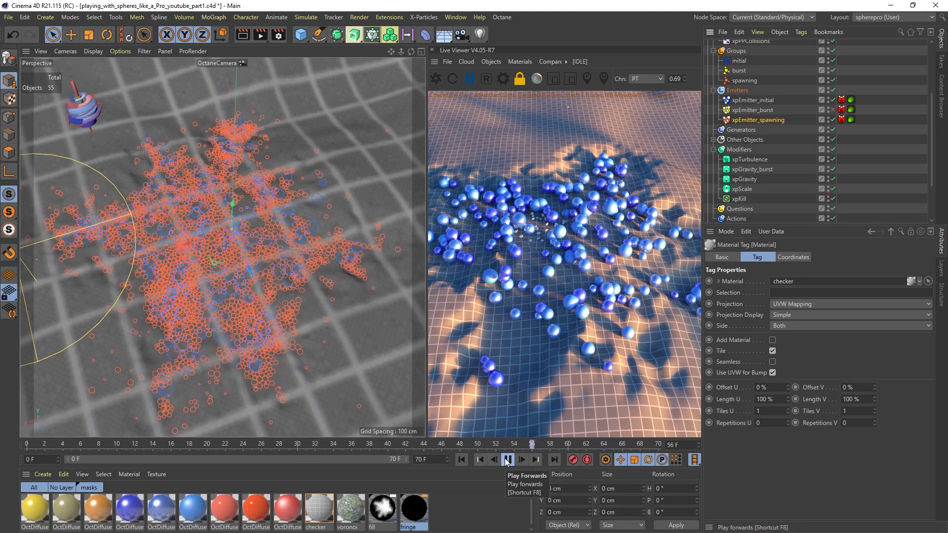
click(508, 460)
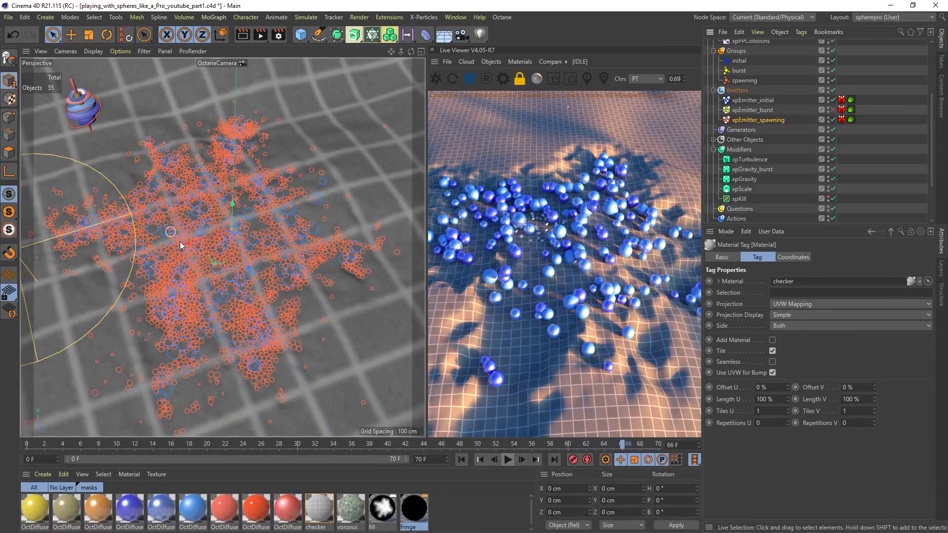
click(436, 79)
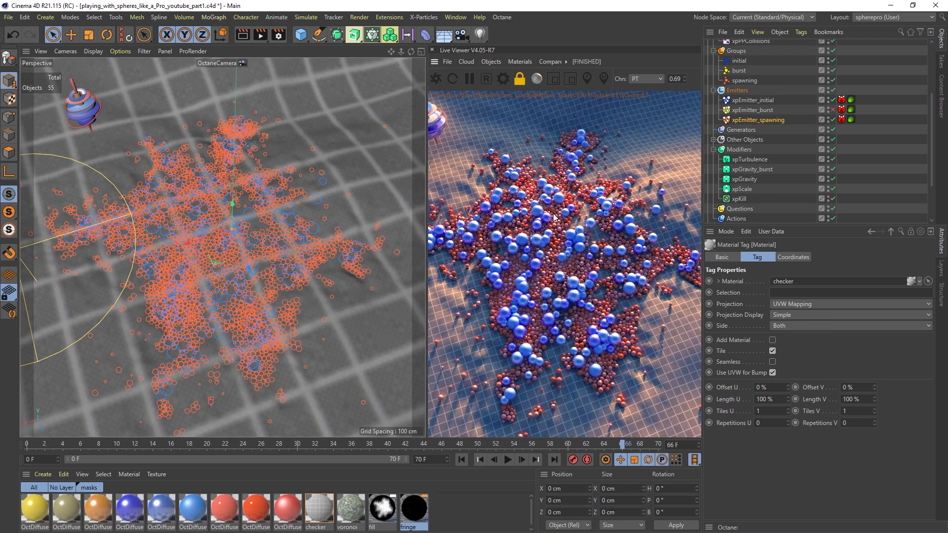
Step: Compare the emission settings of xpEmitter_spawning with those of xpEmitter_initial
click(763, 121)
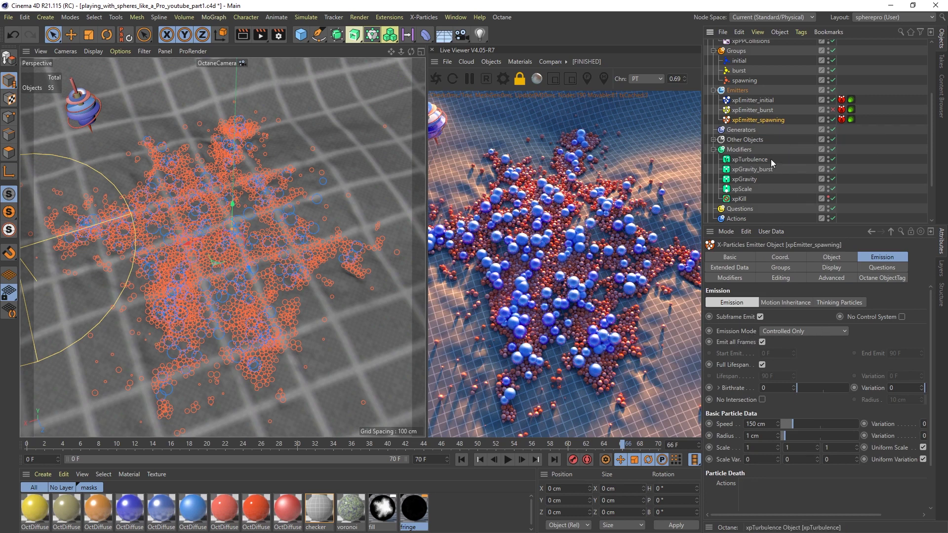
click(763, 100)
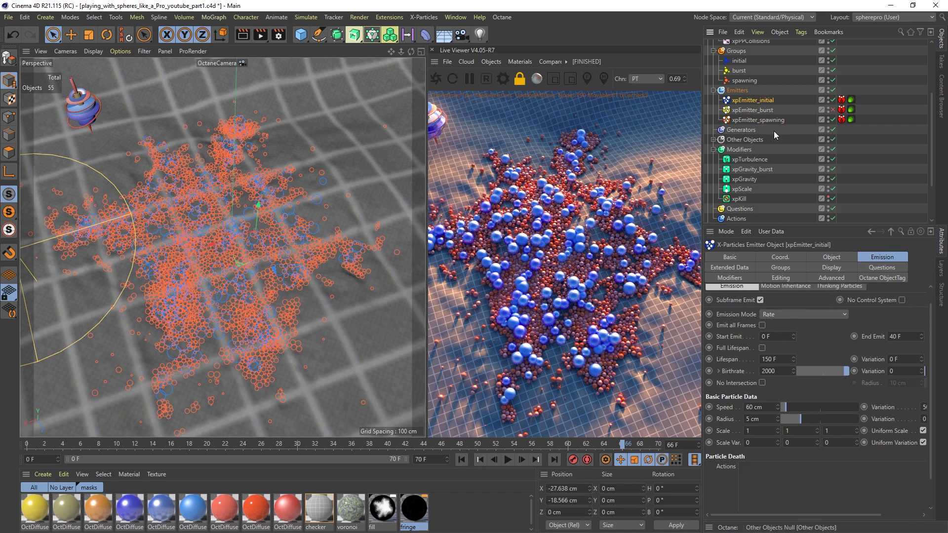
click(752, 110)
click(758, 120)
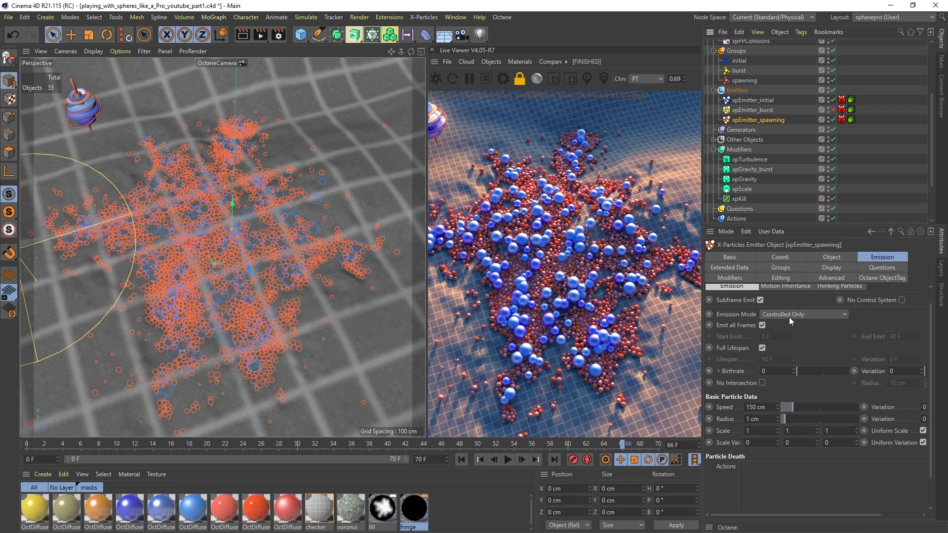
Step: Examine the spawn-on-collision settings of xpPPCollisions, including its spawning emitter and the number of particles to spawn
scroll(933, 127, up, 2)
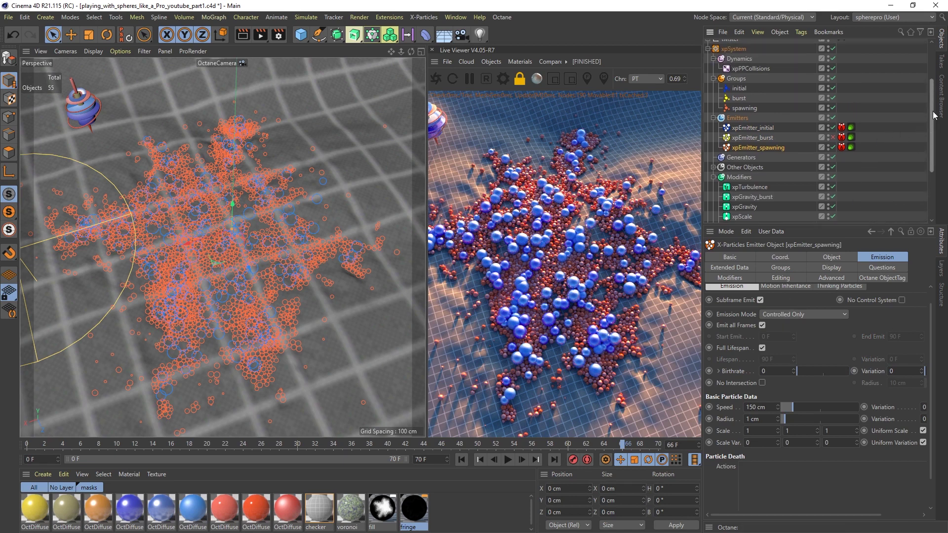
scroll(933, 127, up, 2)
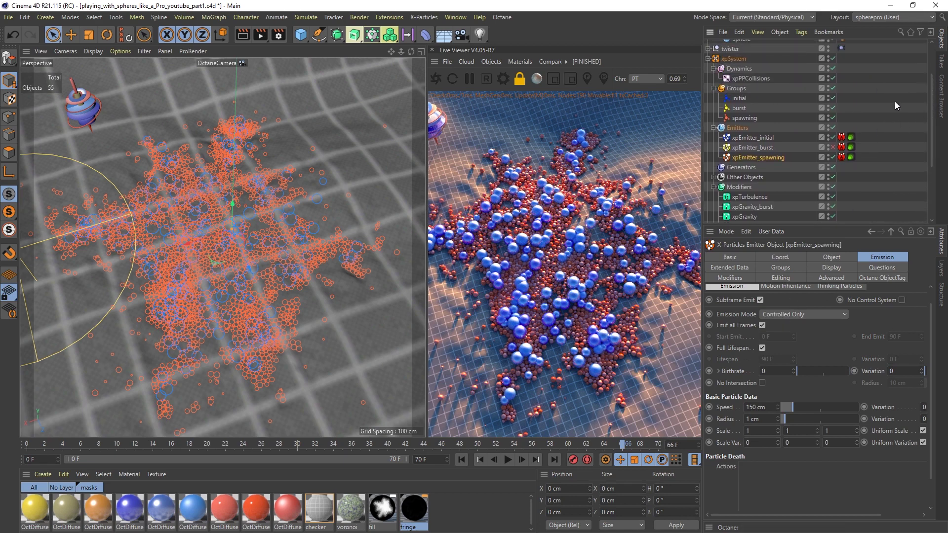
click(751, 78)
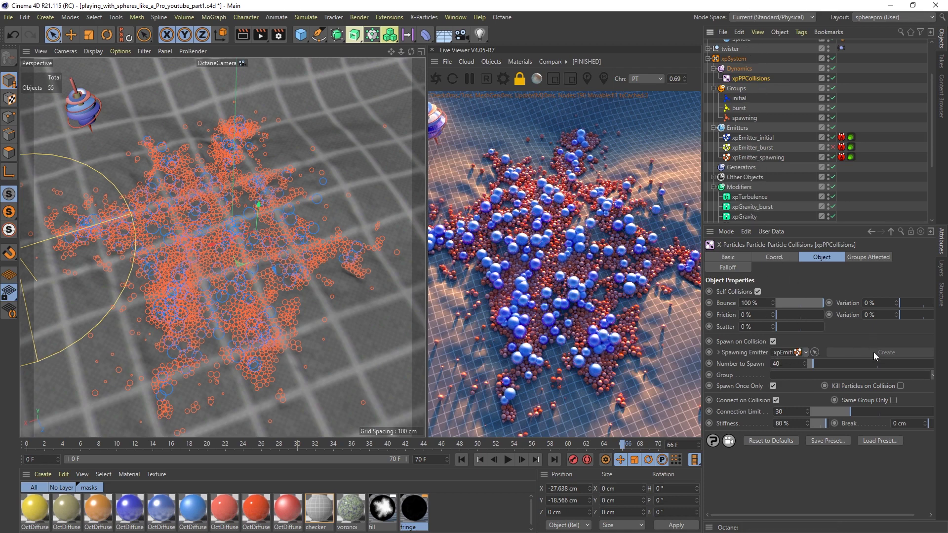
click(753, 158)
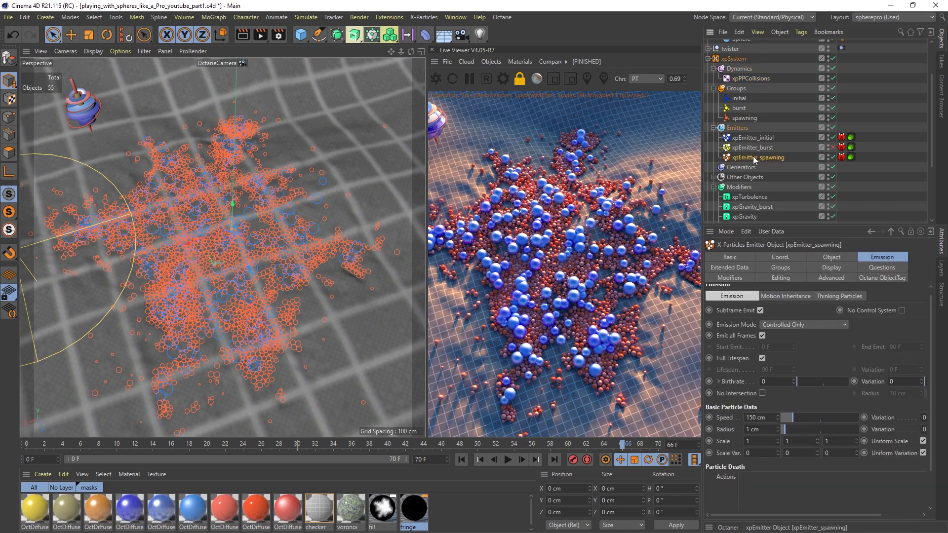
click(748, 78)
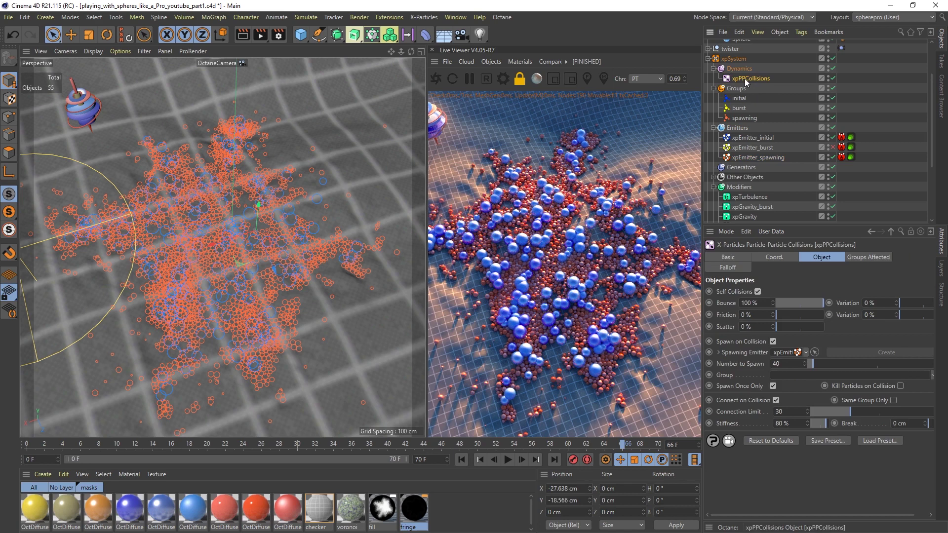
double_click(779, 364)
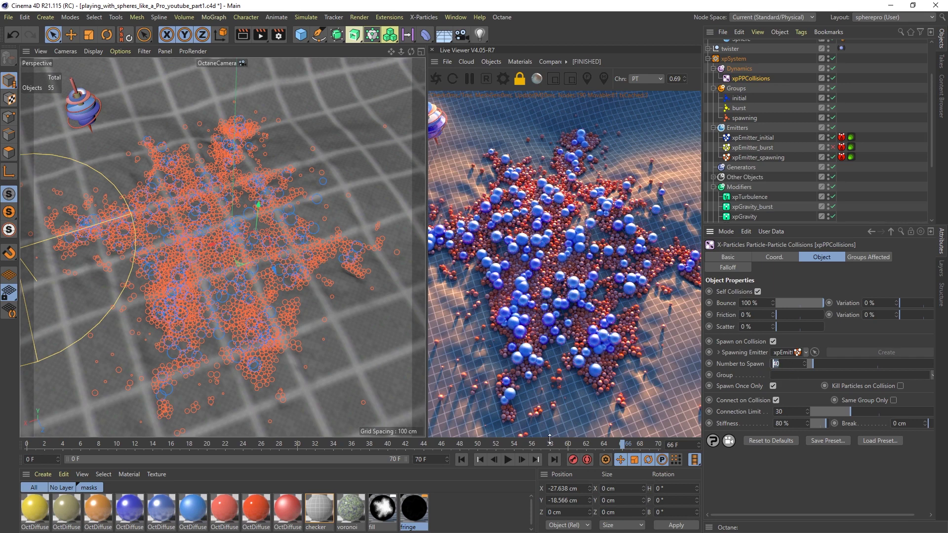
Step: Replay the collision spawning simulation from the start to frame 28
click(461, 460)
click(508, 461)
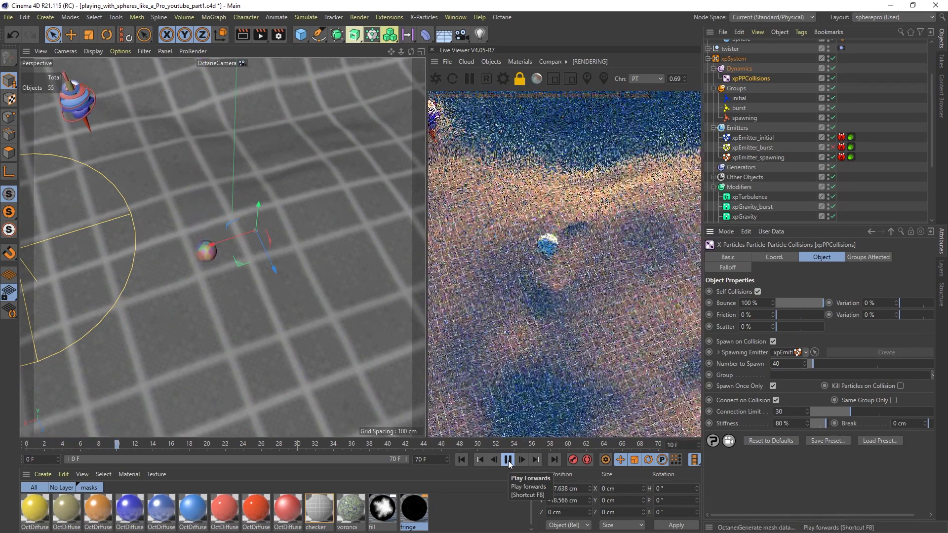
click(509, 461)
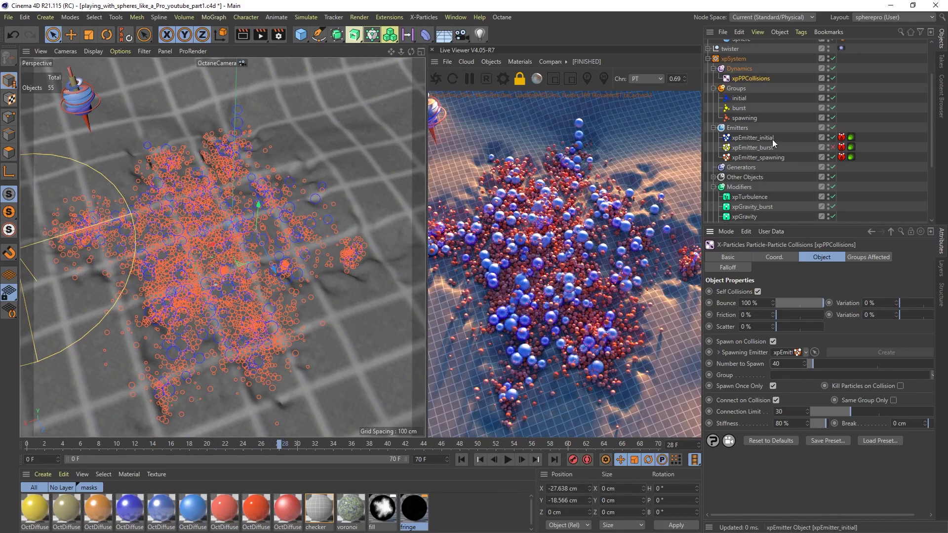
Step: Check the emission settings of both active emitters and xpEmitter_spawning's excluded modifiers, and play the simulation on to frame 61
click(753, 137)
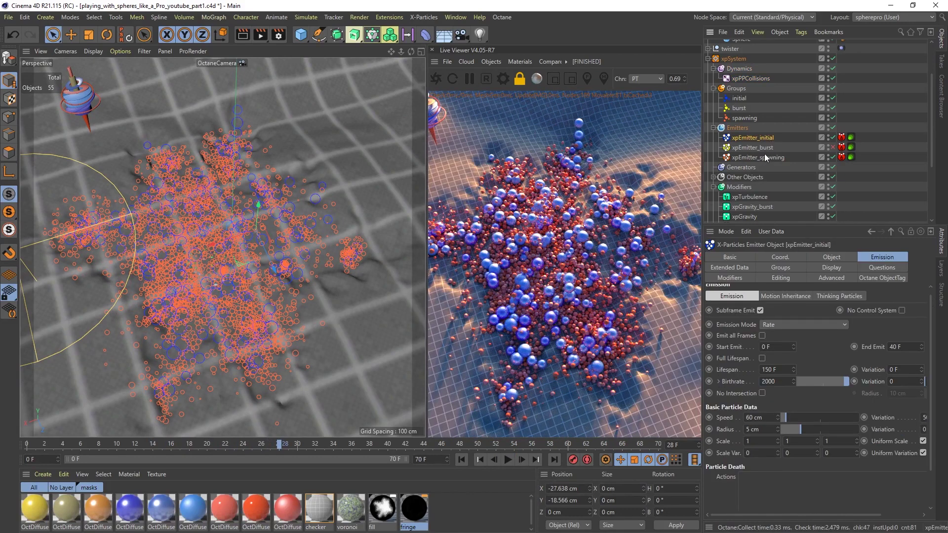
click(764, 157)
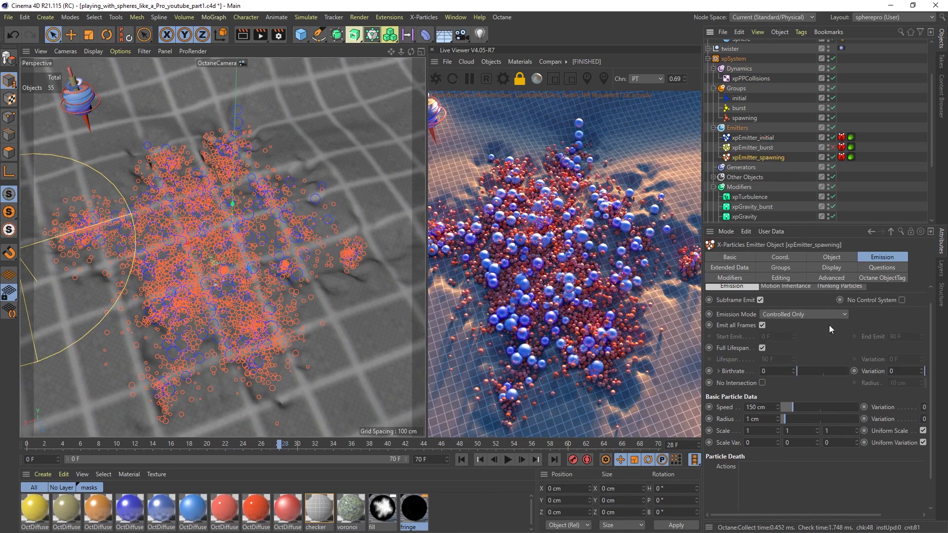
click(747, 278)
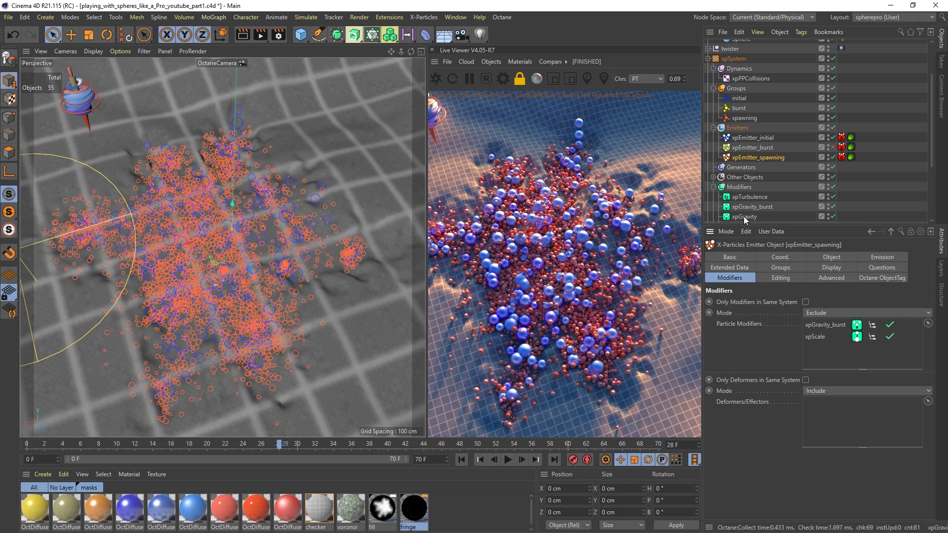
drag(932, 155, 934, 168)
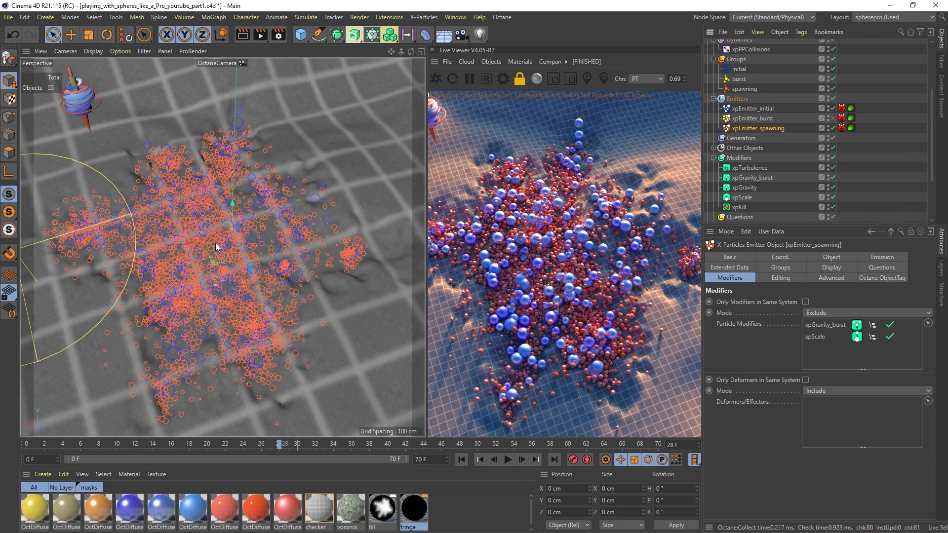
click(508, 462)
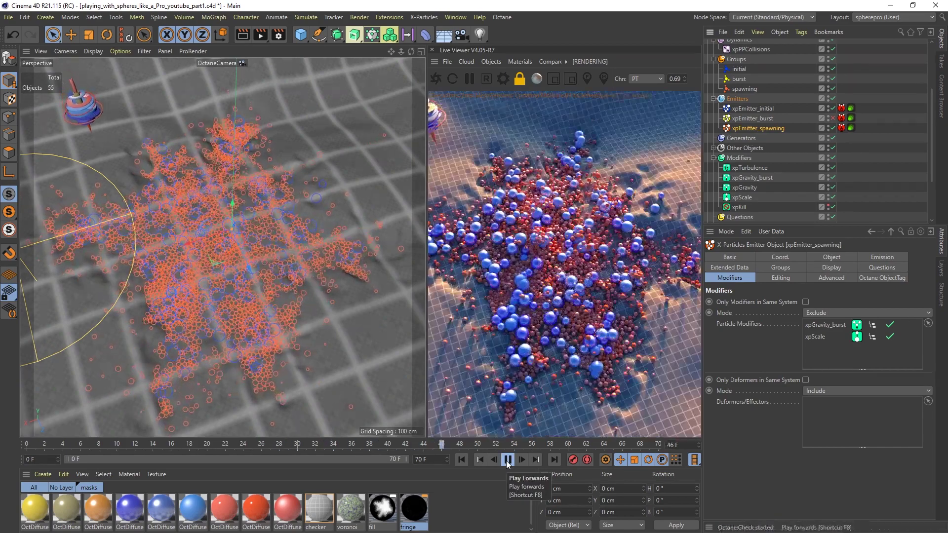
click(508, 462)
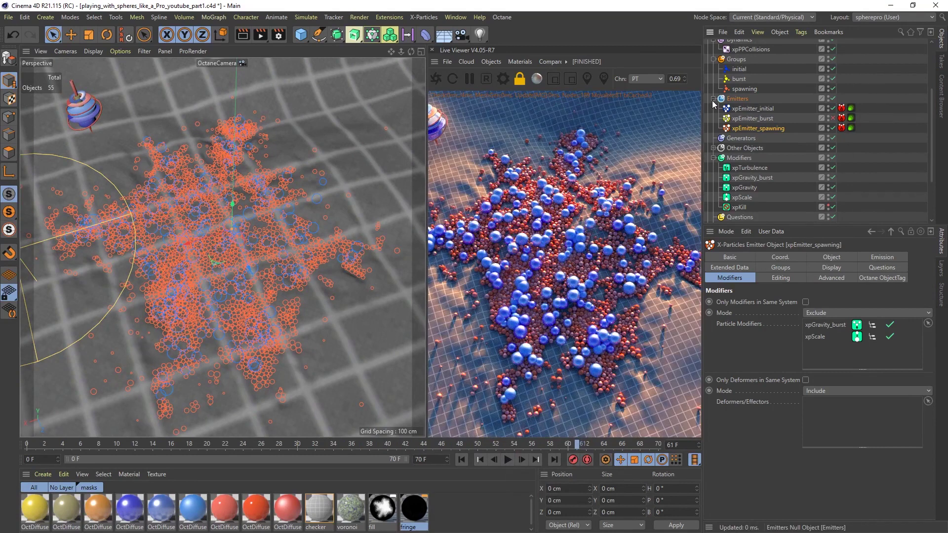
Step: Check which particle groups xpEmitter_spawning and xpEmitter_initial emit into
click(713, 99)
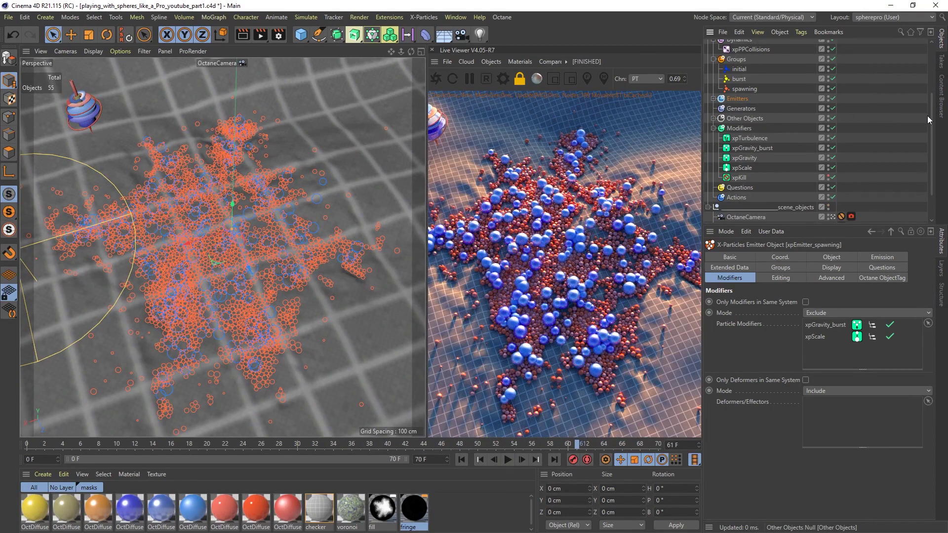
scroll(800, 118, up, 3)
click(713, 131)
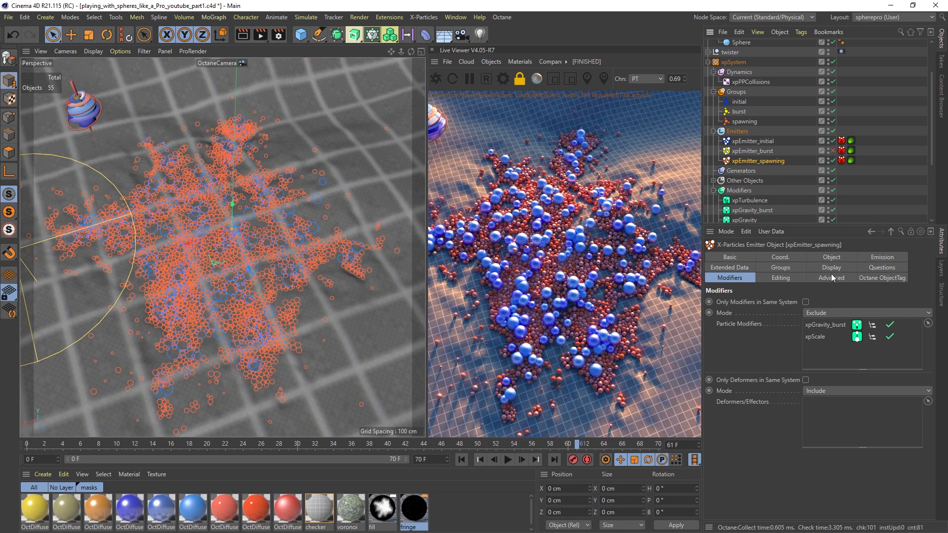
click(786, 267)
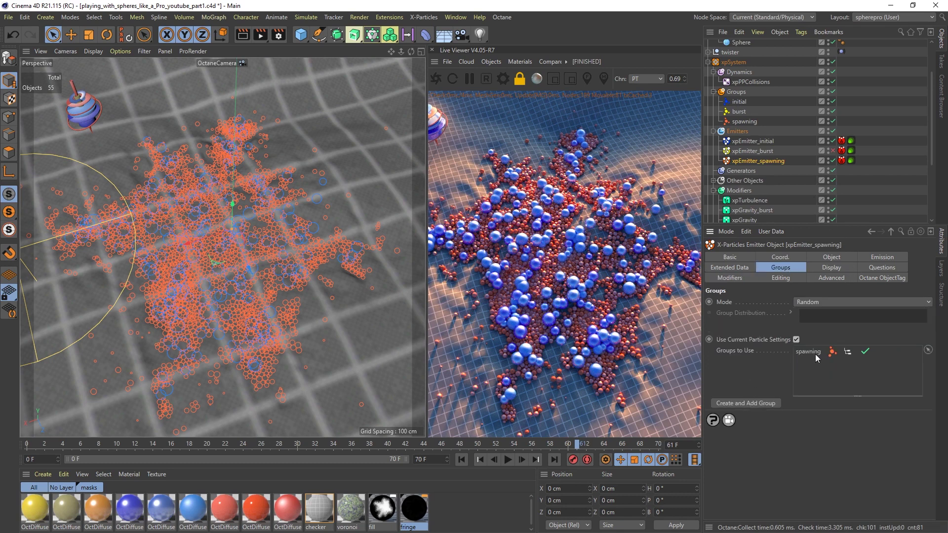
click(752, 151)
click(747, 141)
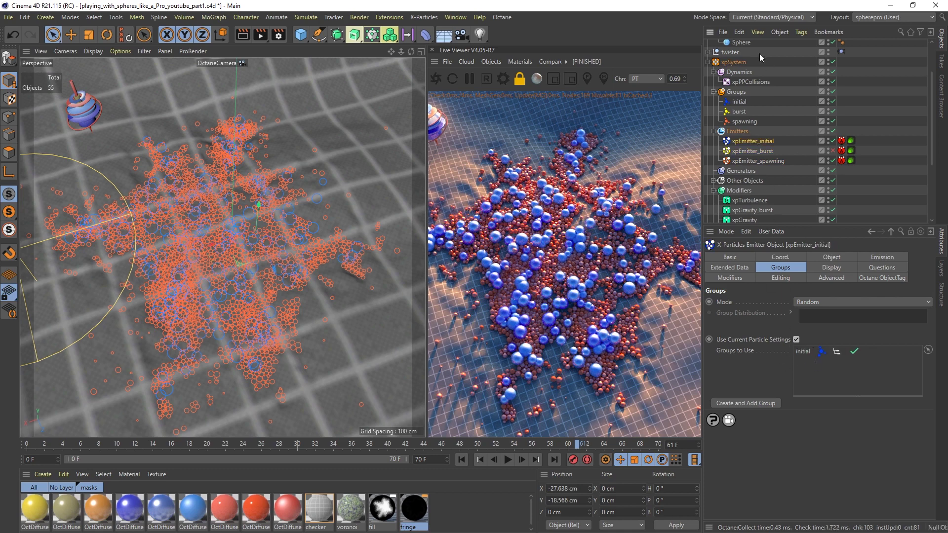
Step: Examine the groups affected by xpPPCollisions and compare them with the separate burst group
scroll(920, 118, up, 3)
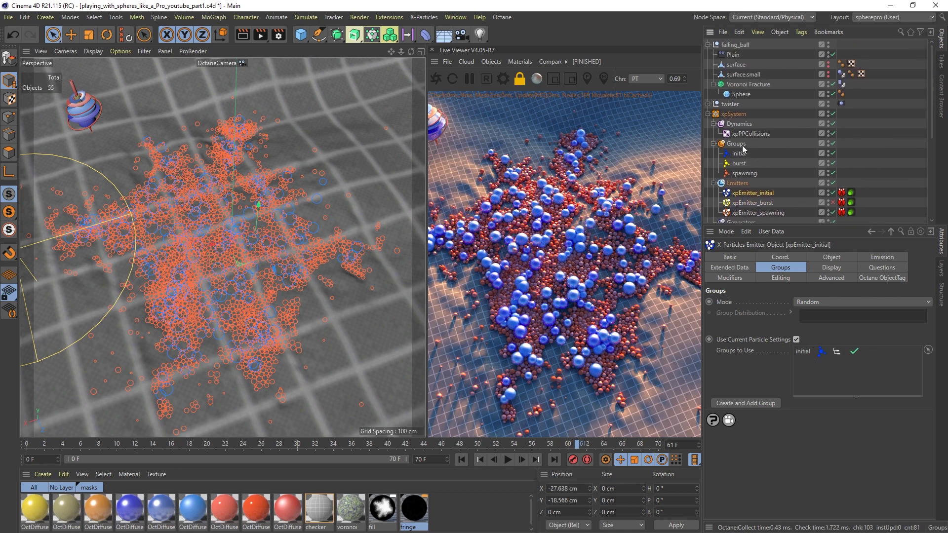
drag(936, 116, 934, 149)
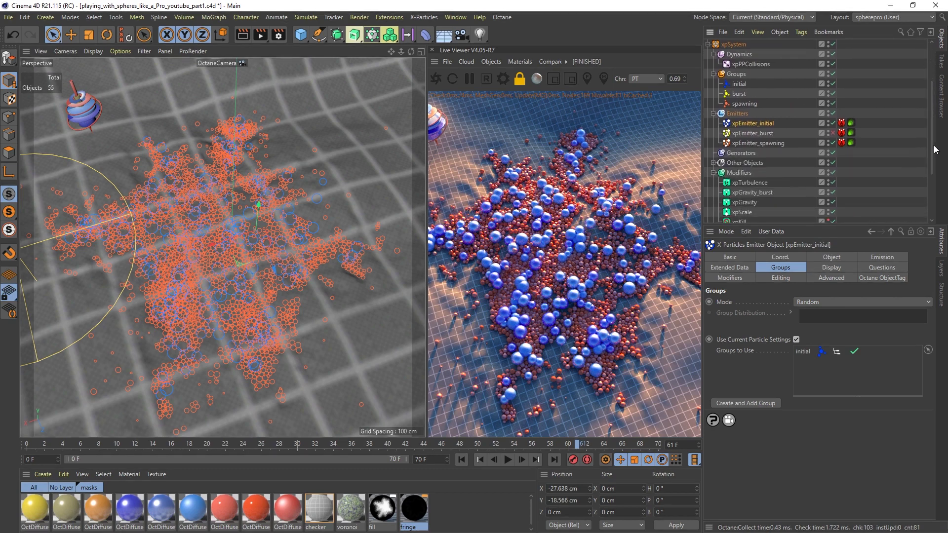
drag(935, 102, 931, 83)
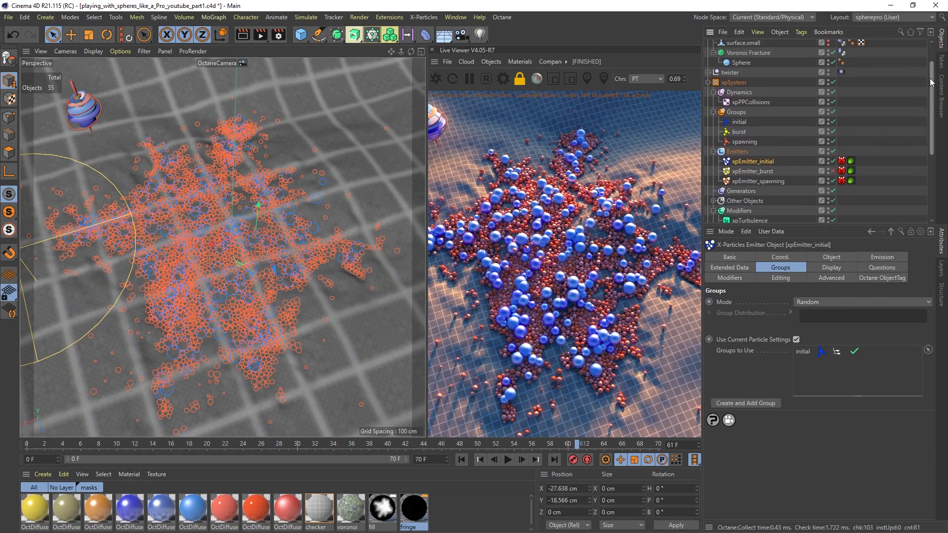
click(751, 102)
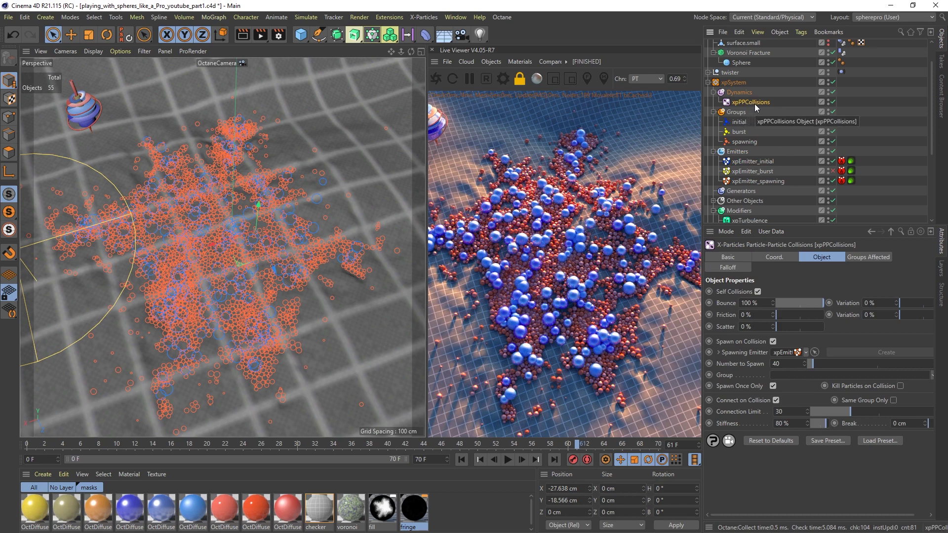
click(859, 259)
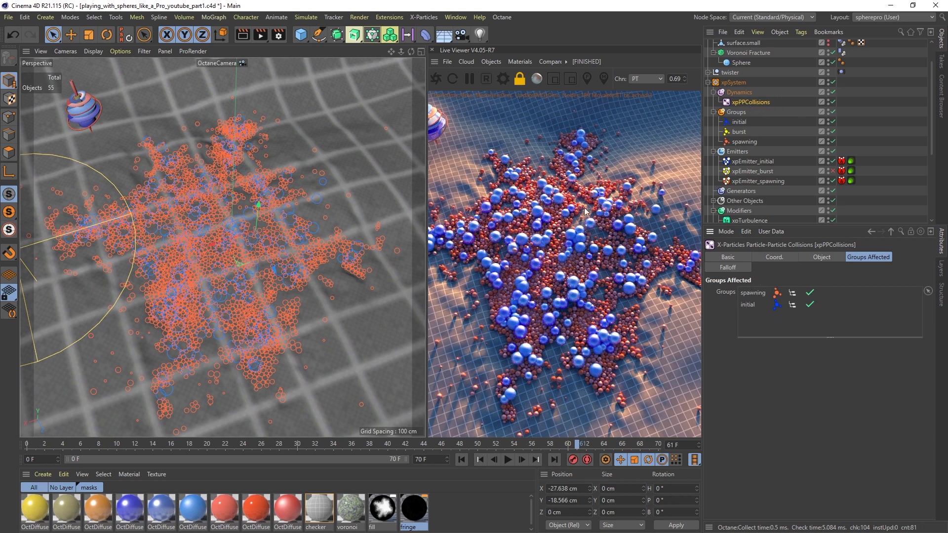
click(739, 132)
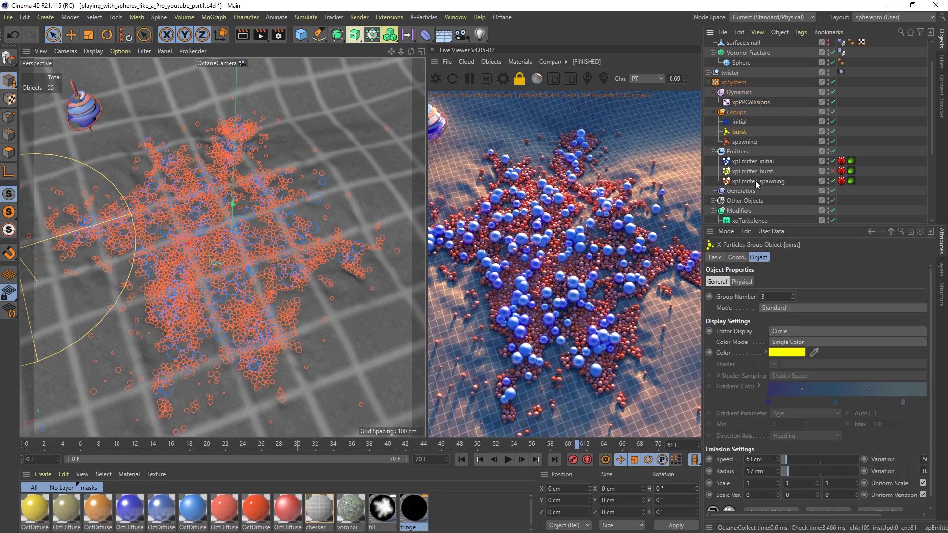
click(755, 102)
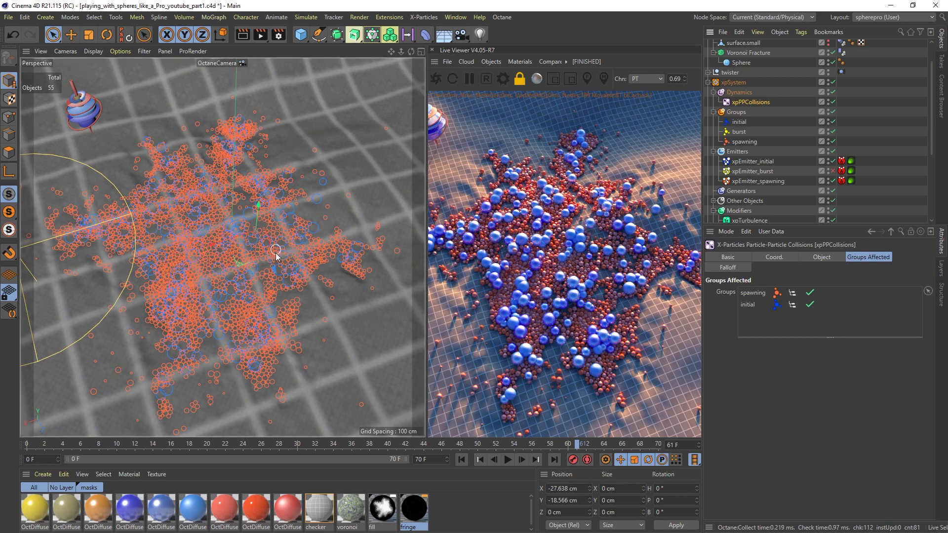
click(739, 132)
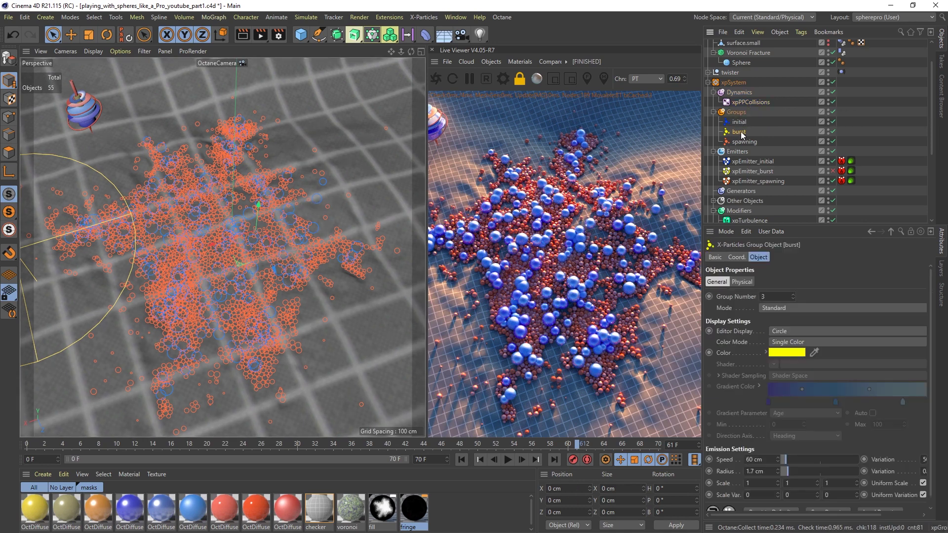
Step: Return to frame 0, collapse the Dynamics, Groups and Emitters folders and expand Other Objects
click(478, 460)
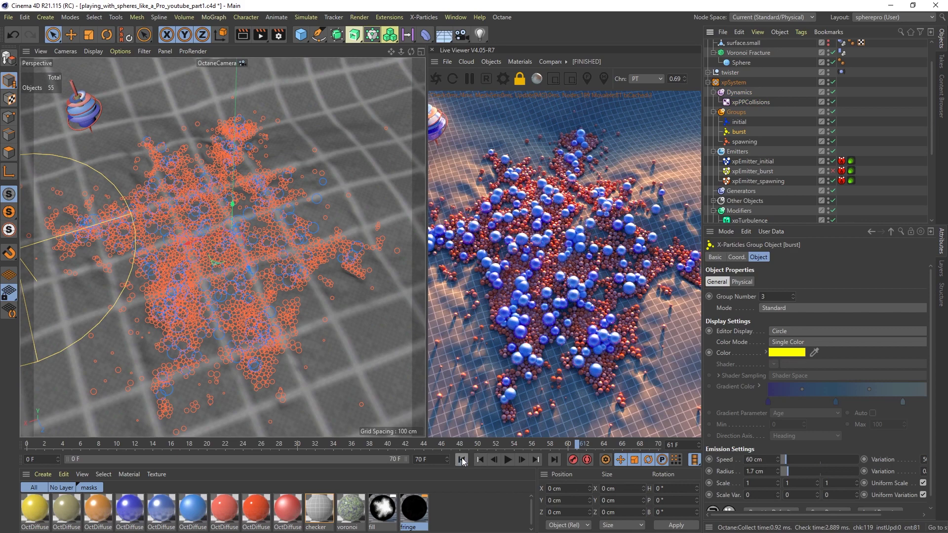
scroll(932, 154, down, 1)
drag(933, 153, 926, 132)
click(714, 115)
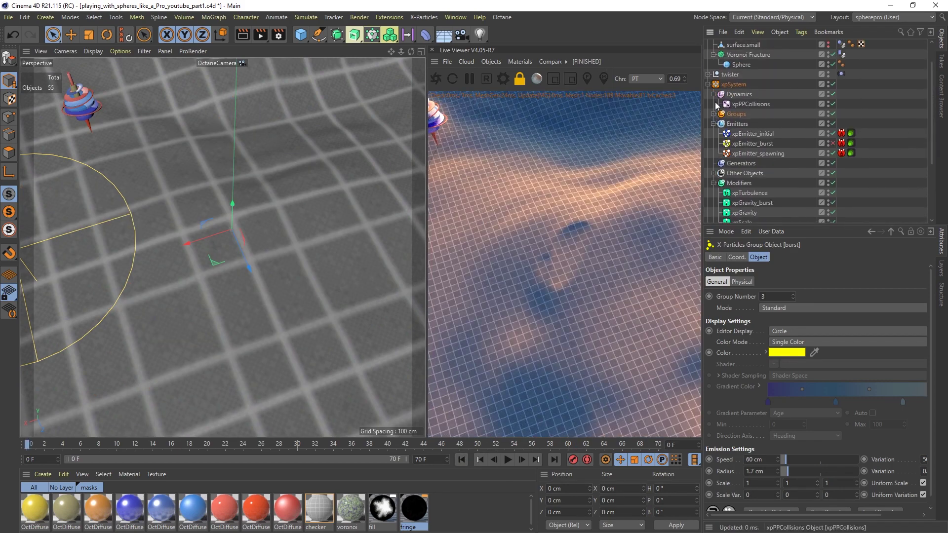
click(713, 94)
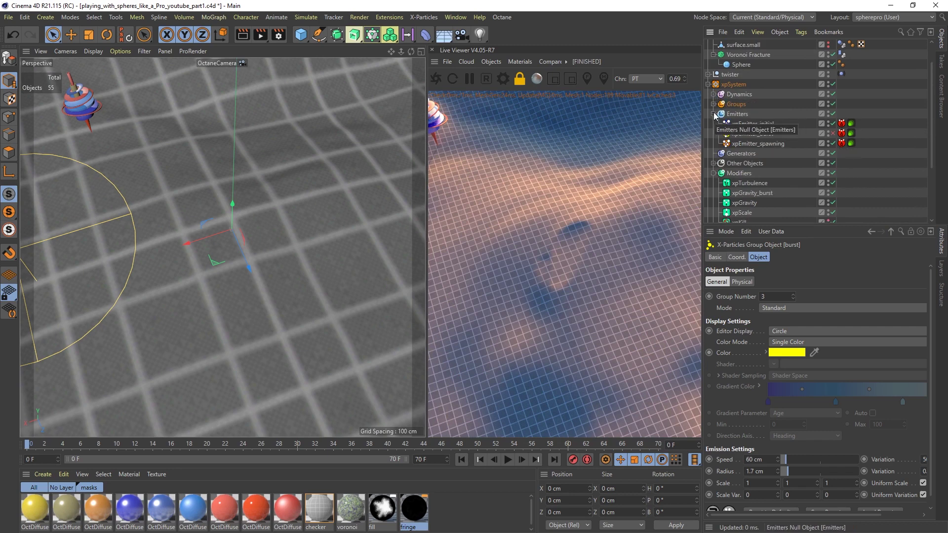
click(714, 114)
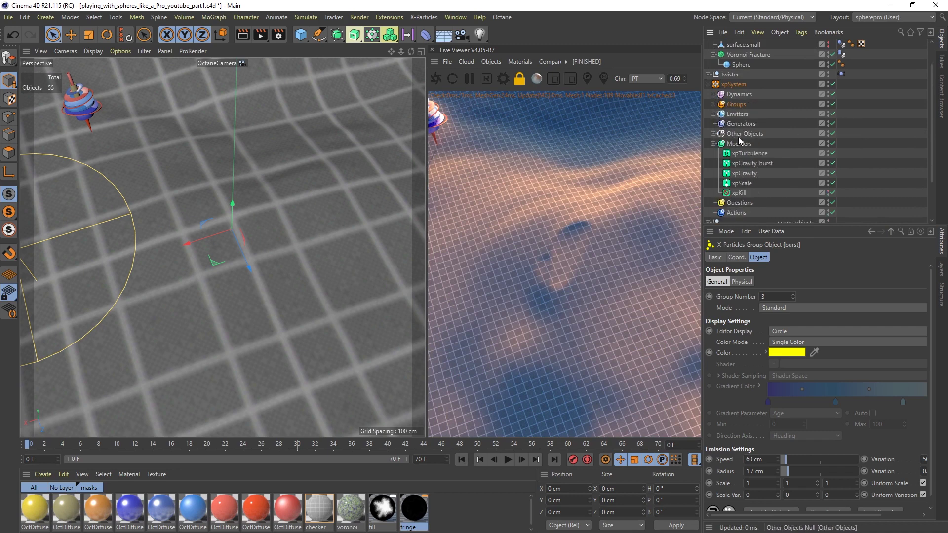
click(713, 133)
Step: Look through the burst, initial and spawning particle spheres stored under Other Objects
scroll(767, 147, down, 4)
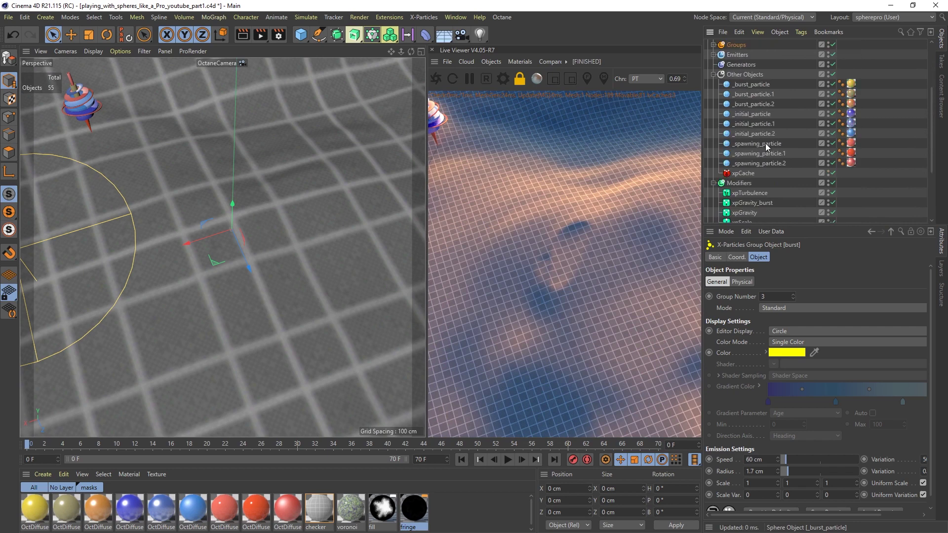
scroll(776, 146, up, 3)
scroll(931, 111, up, 5)
drag(934, 105, 933, 141)
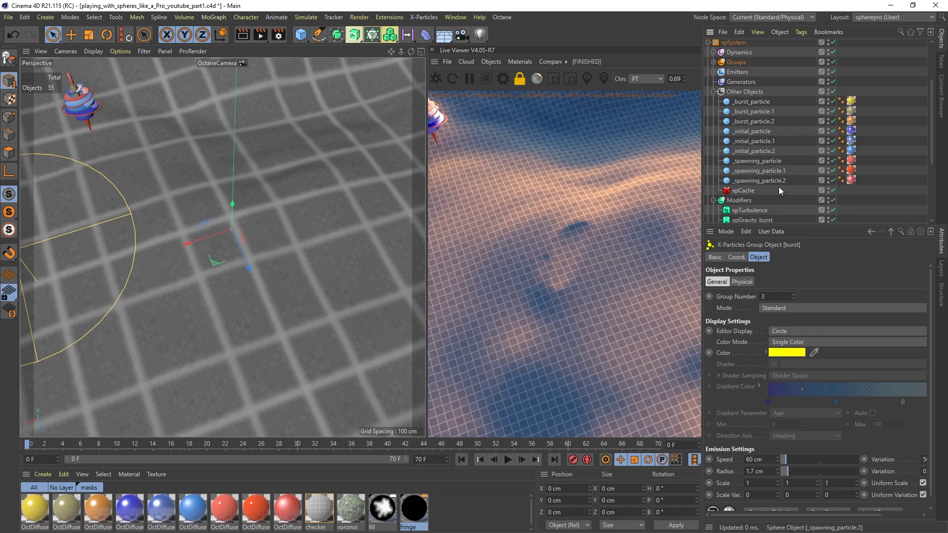
click(749, 112)
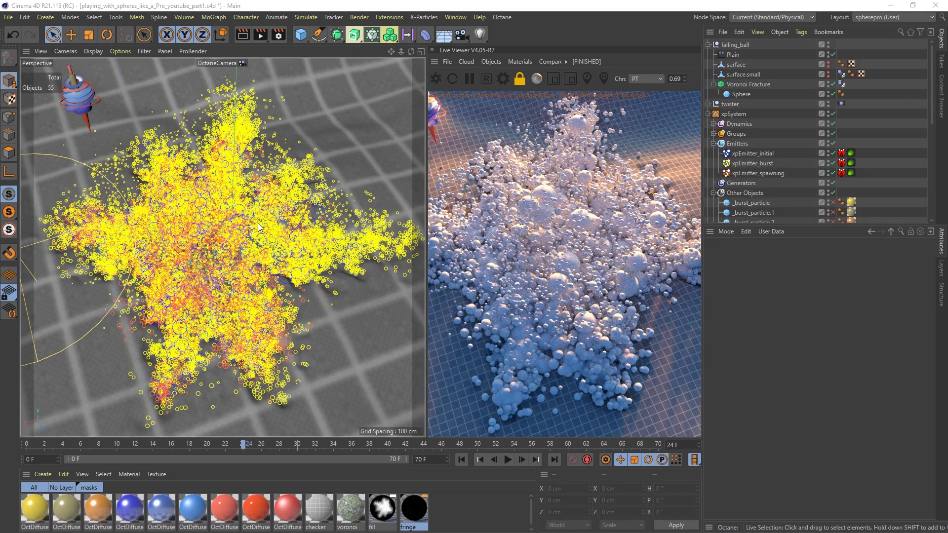
Step: Examine the particle rendering geometry assigned in the Octane ObjectTag of xpEmitter_initial
click(851, 153)
click(766, 153)
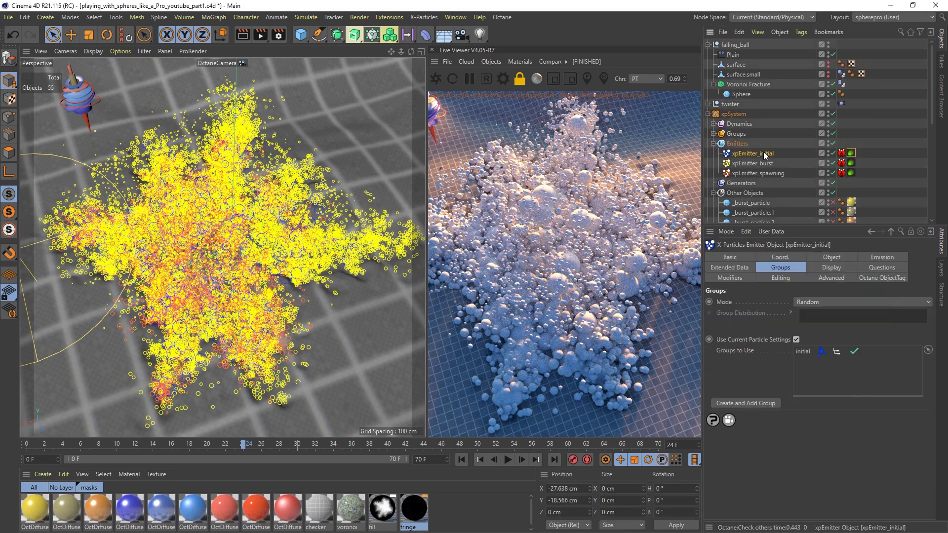
click(852, 153)
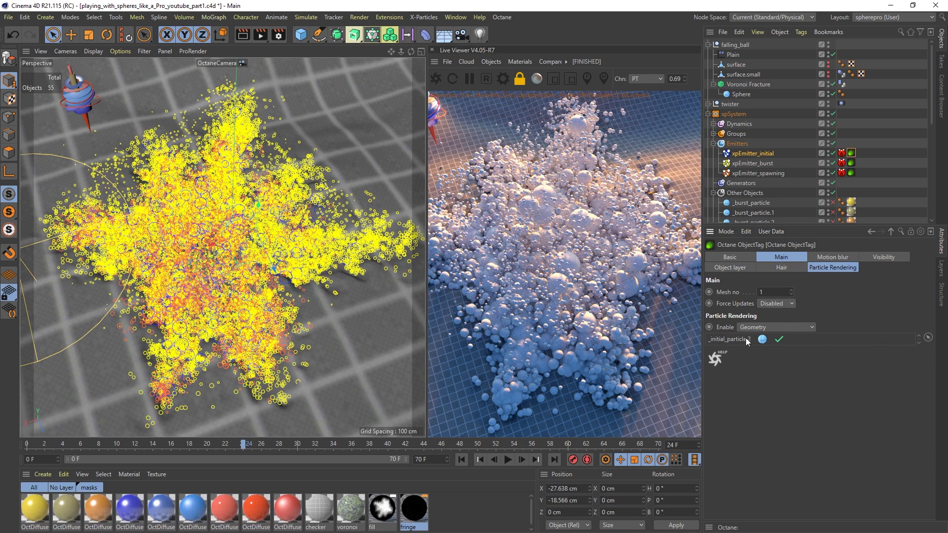
Step: Cycle through the sphere geometry slots assigned for particle rendering in xpEmitter_initial's Octane ObjectTag
click(918, 344)
click(918, 343)
click(918, 343)
click(918, 344)
click(918, 344)
click(918, 343)
click(918, 343)
Step: Compare the _burst_particle spheres with the rendering geometry assigned in the Octane ObjectTag of xpEmitter_burst
scroll(777, 148, down, 3)
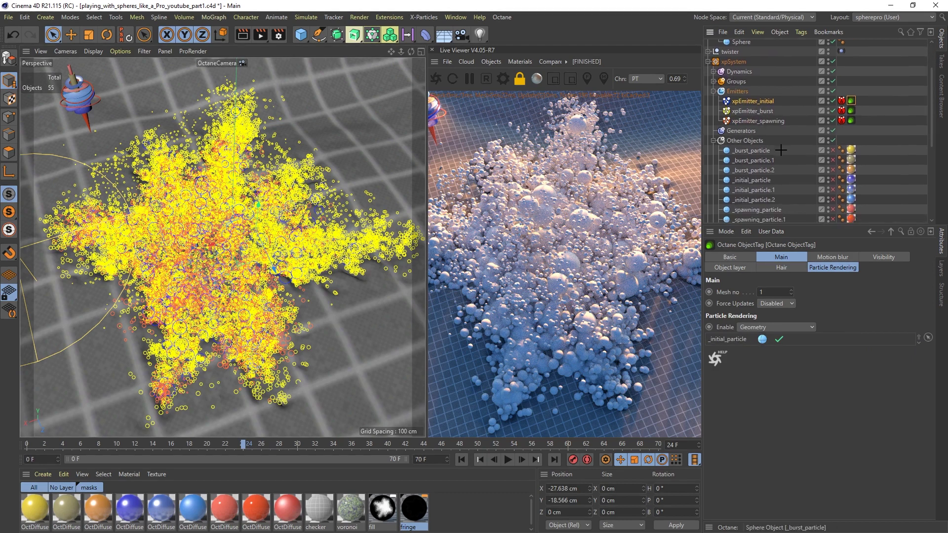
drag(781, 150, 753, 173)
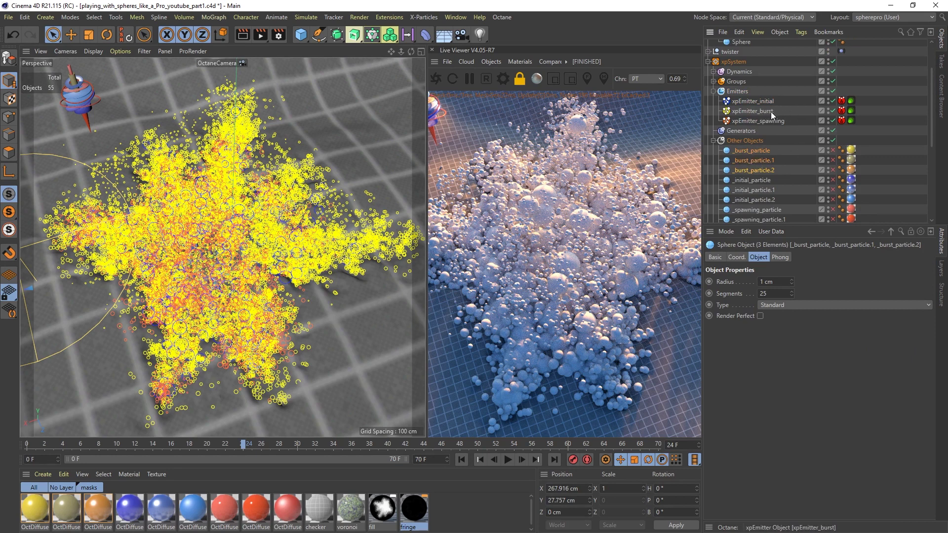
click(851, 111)
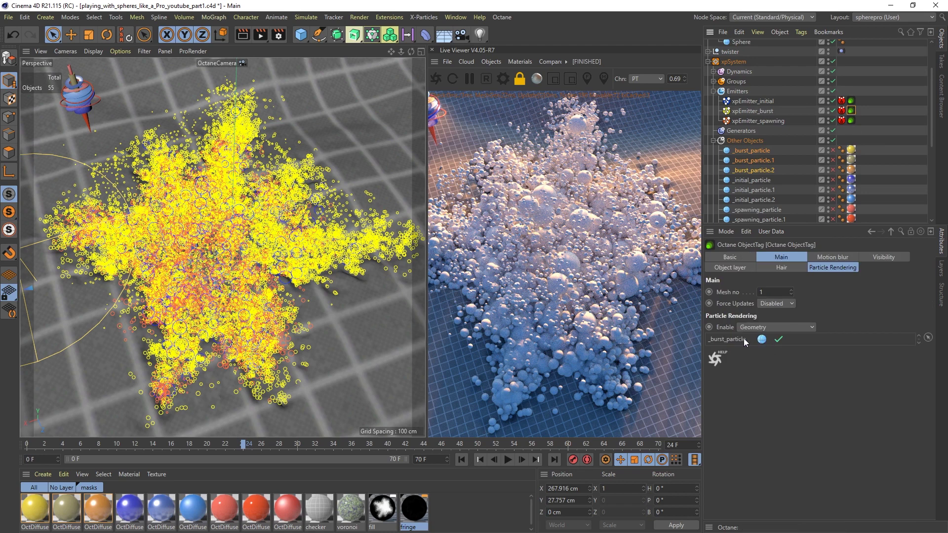
click(753, 150)
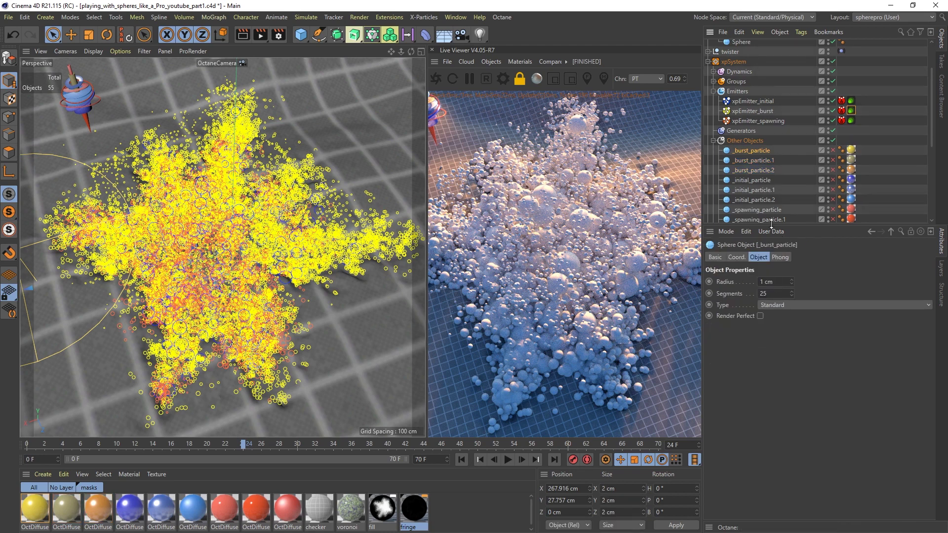
click(767, 170)
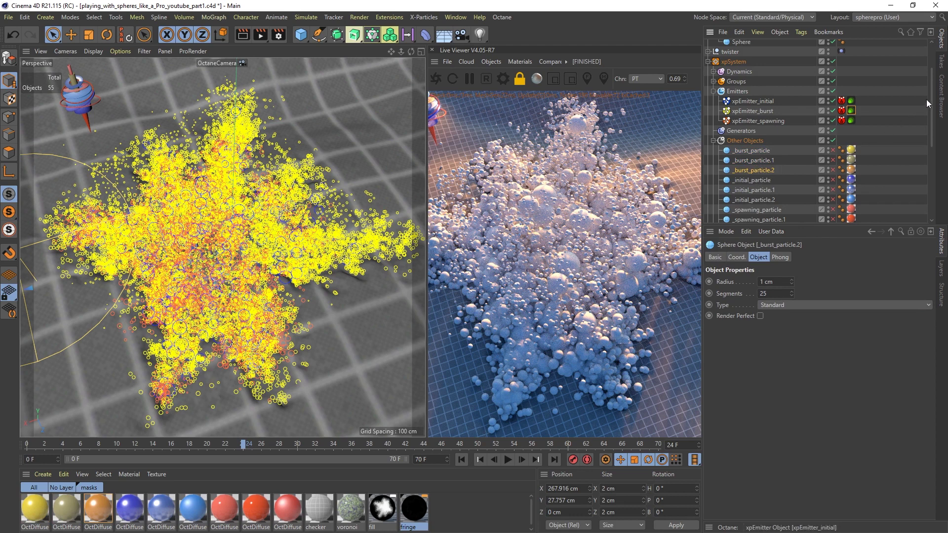
Step: Expand the Groups folder and examine the burst group's emission settings alongside the _burst_particle sphere
scroll(932, 93, up, 1)
scroll(933, 92, up, 3)
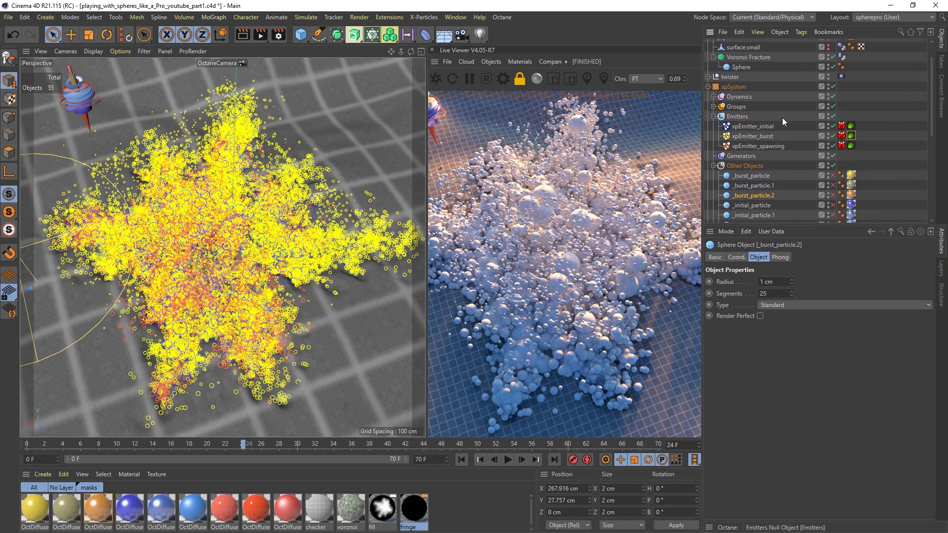
click(713, 107)
click(739, 127)
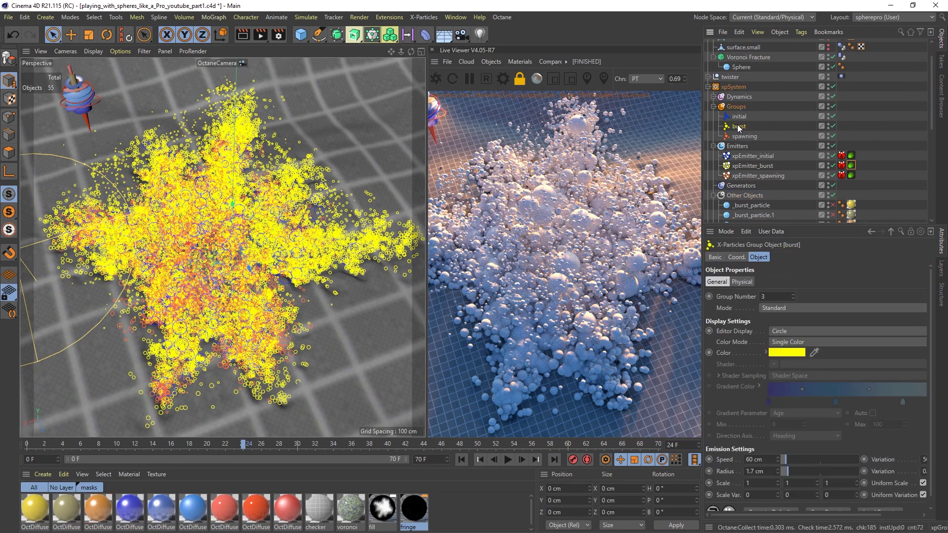
scroll(932, 322, down, 1)
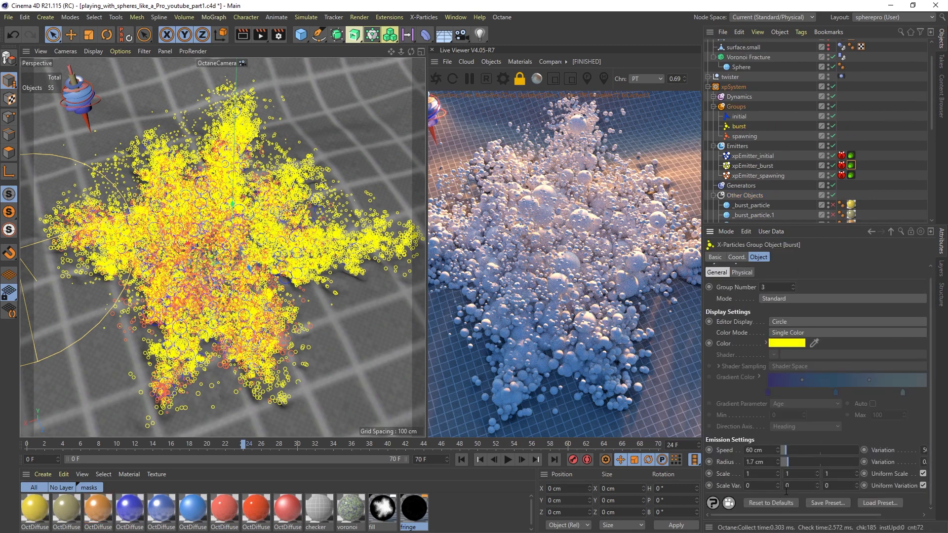
scroll(835, 186, down, 4)
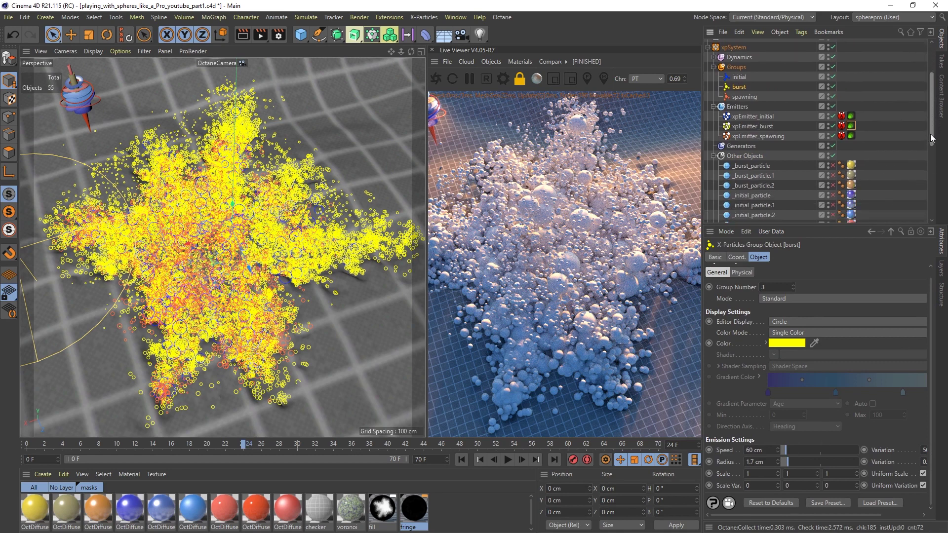
click(759, 164)
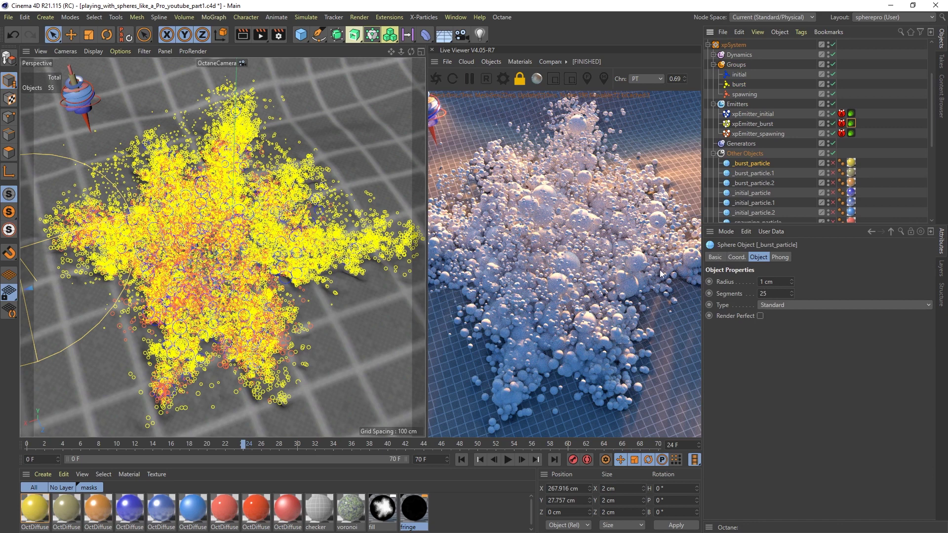
click(740, 84)
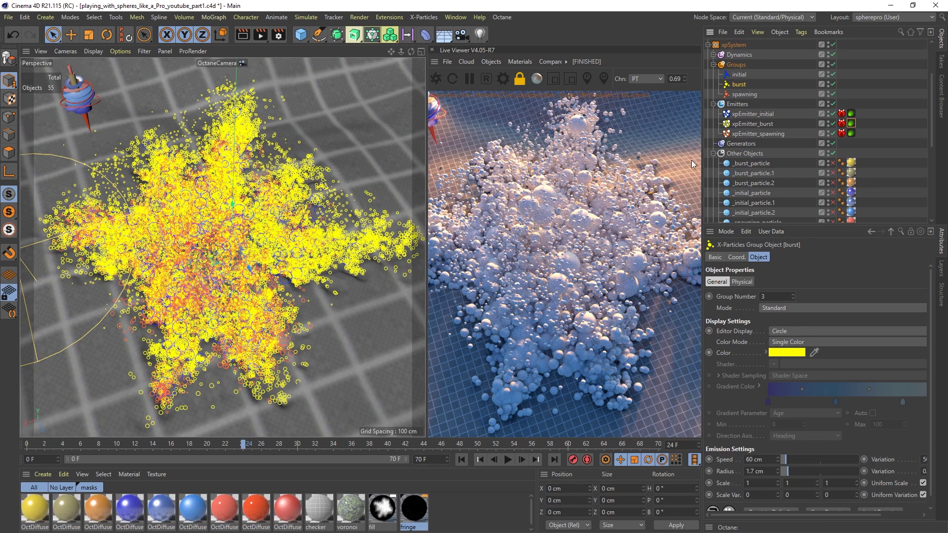
Step: Compare the _burst_particle sphere's radius with the group used by xpEmitter_burst and the emission radius of that burst group
scroll(933, 144, down, 3)
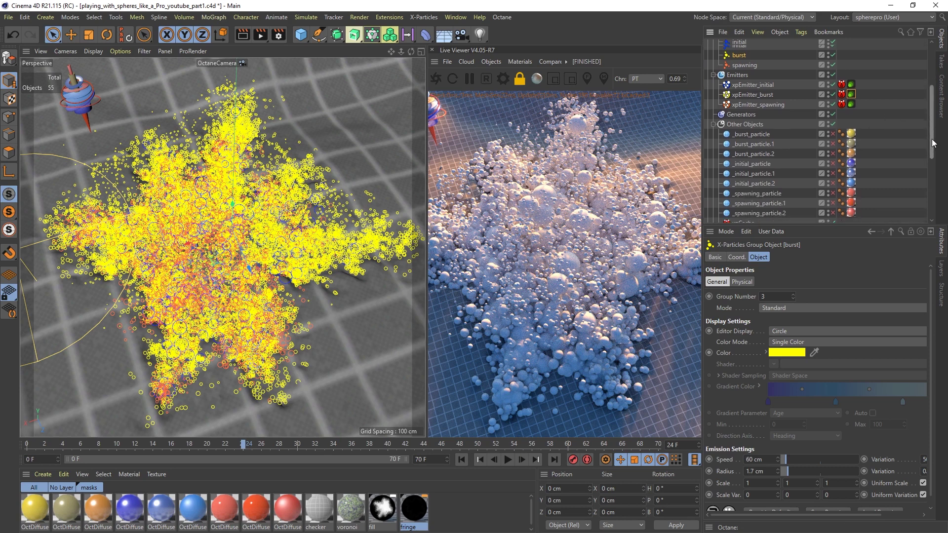
scroll(933, 143, down, 2)
click(760, 110)
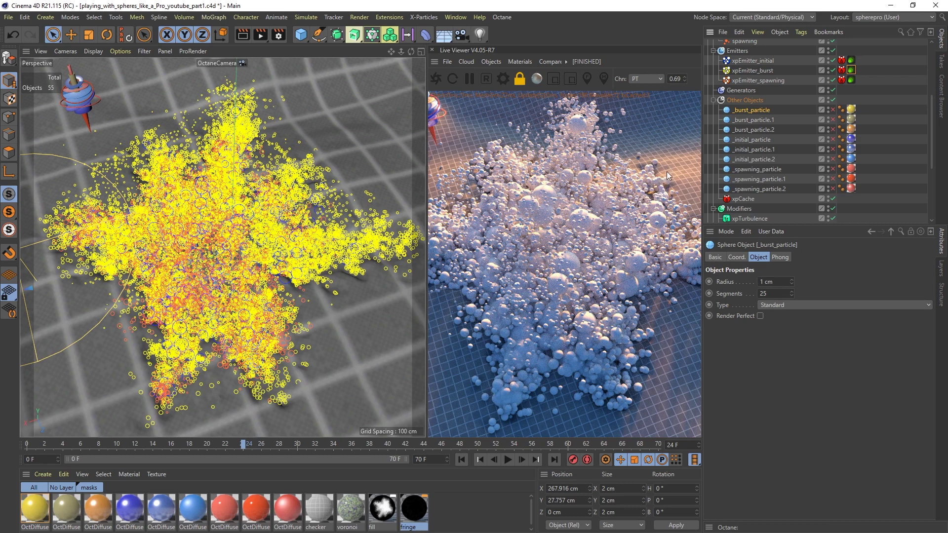
double_click(761, 281)
scroll(790, 129, up, 3)
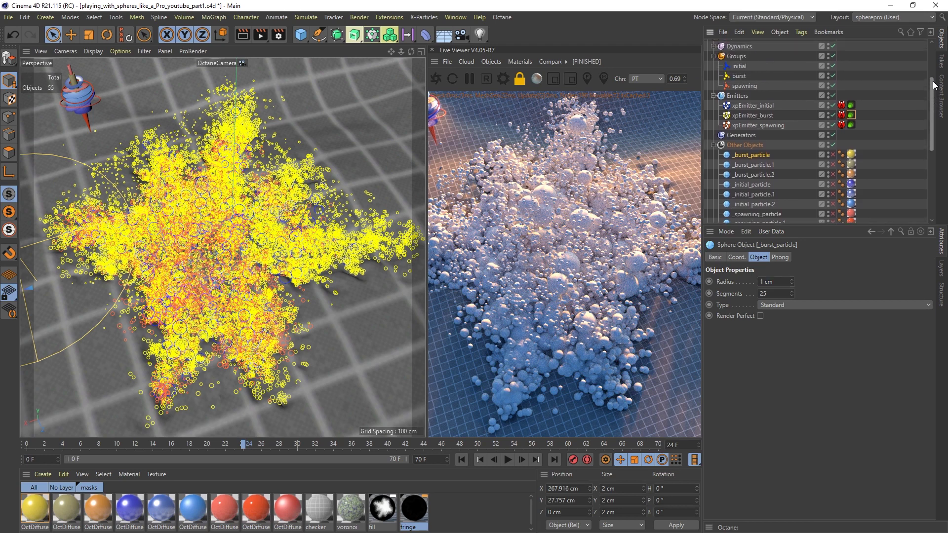
click(763, 119)
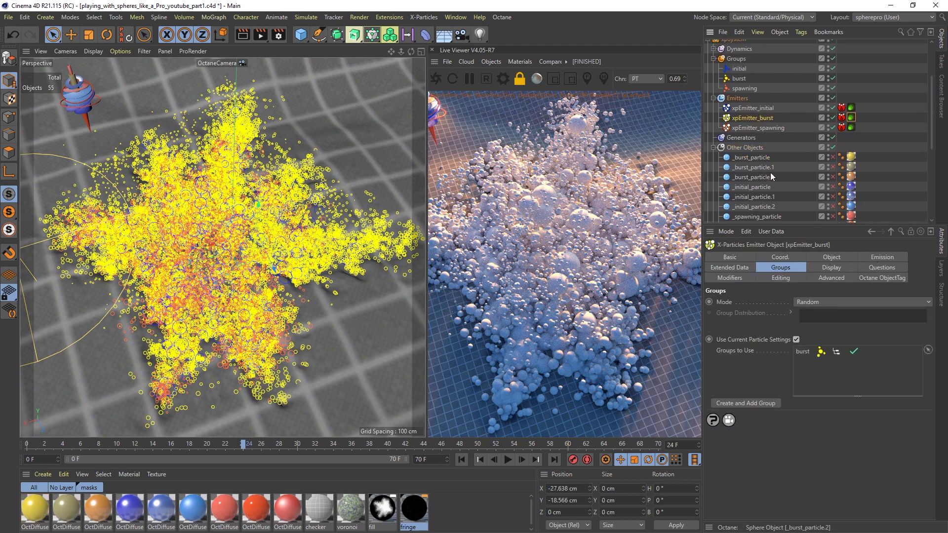
click(740, 79)
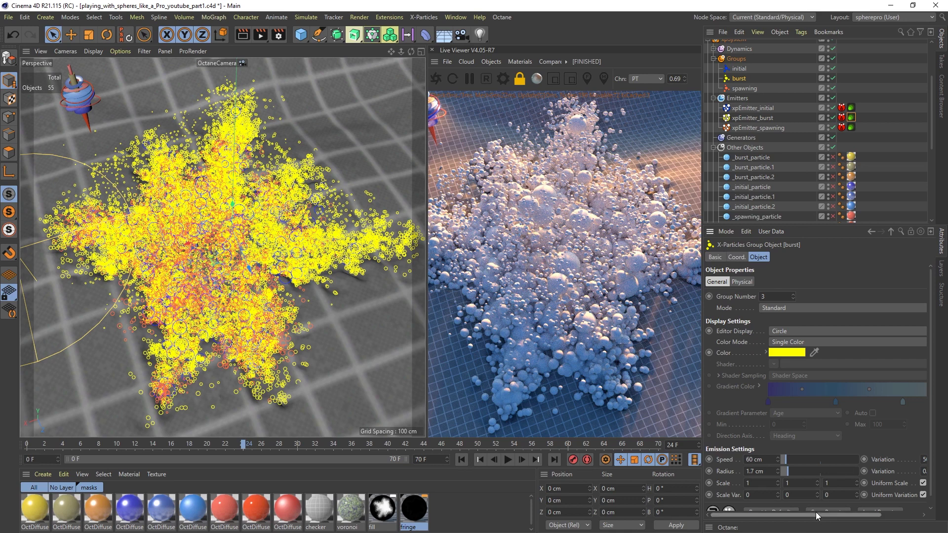
Step: Enable the burst and initial particle spheres under Other Objects so Octane renders those particles with their materials
click(759, 167)
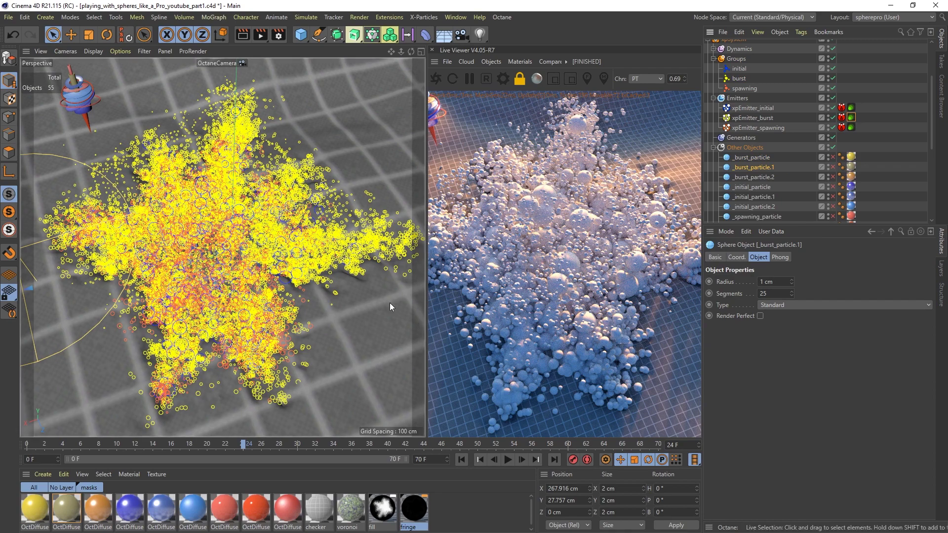
click(833, 167)
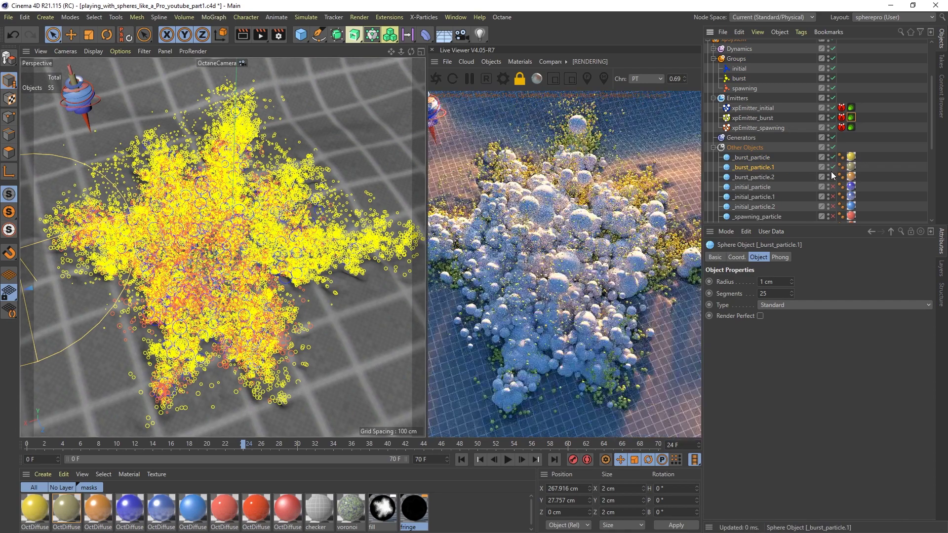
click(832, 176)
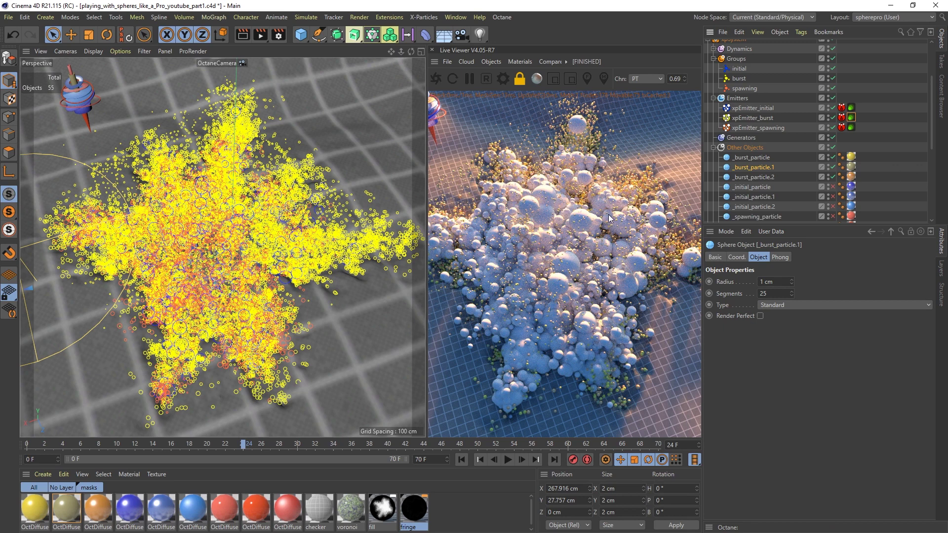
scroll(930, 155, down, 3)
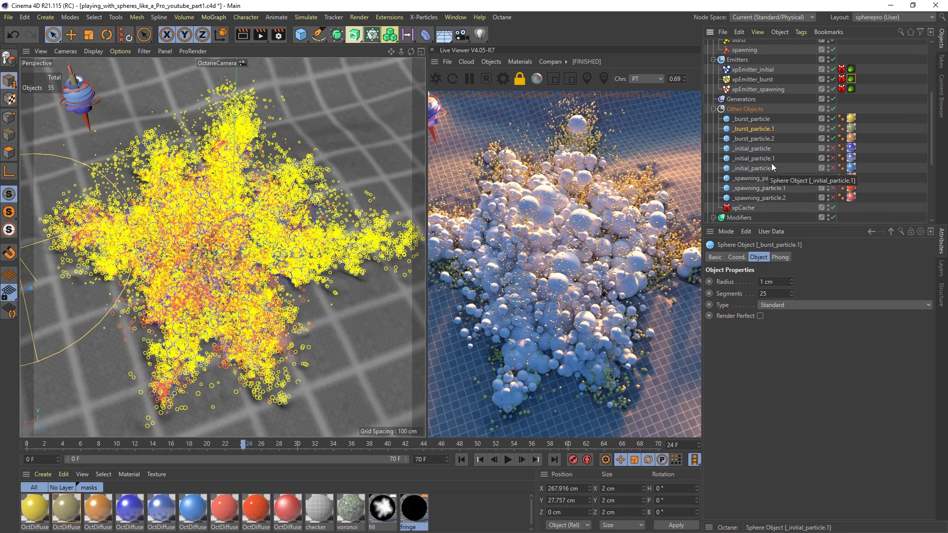
click(833, 148)
click(833, 158)
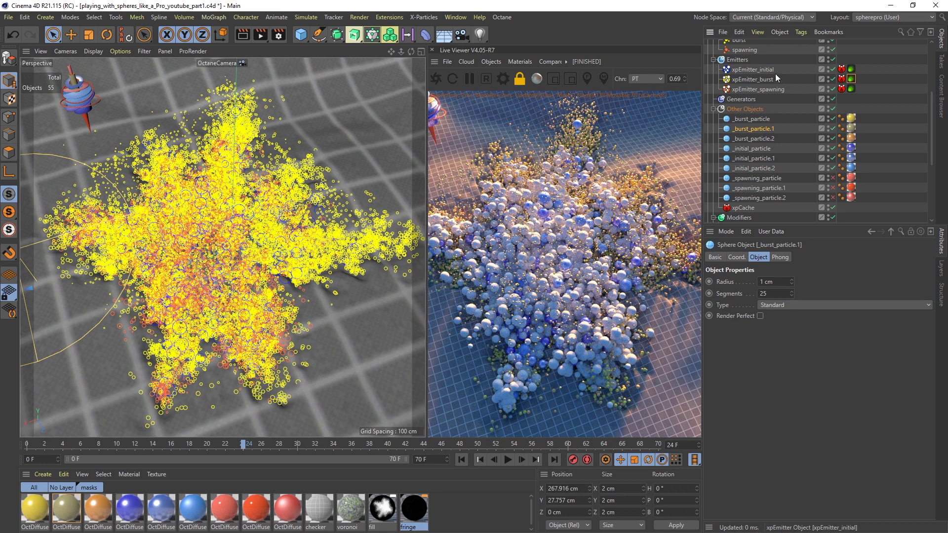
Step: Check the particle rendering geometry in xpEmitter_initial's Octane ObjectTag against the _initial_particle spheres
click(850, 69)
shift+click(832, 267)
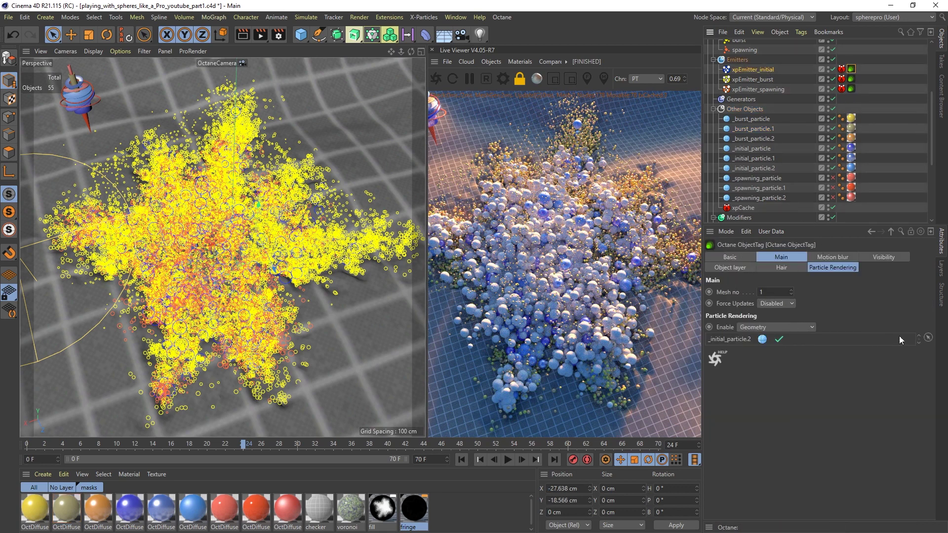
click(920, 344)
click(920, 344)
drag(789, 148, 761, 171)
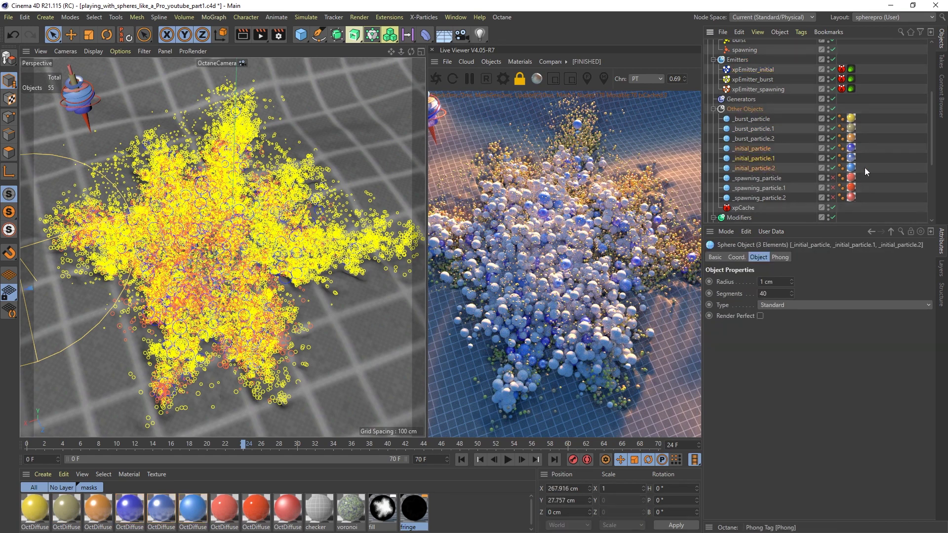
click(864, 168)
Step: Enable the _spawning_particle, _spawning_particle.1 and _spawning_particle.2 spheres
click(832, 178)
click(833, 188)
click(832, 198)
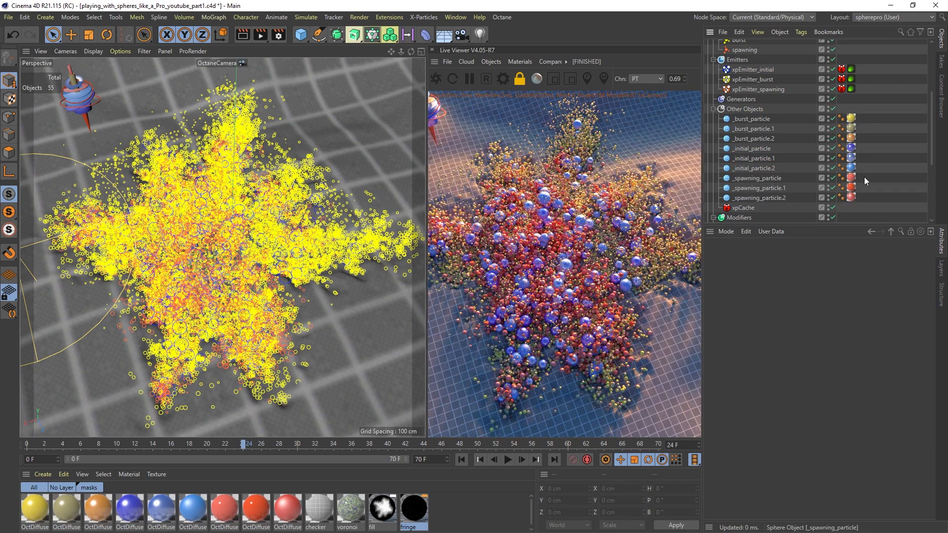
Step: Examine the spawning spheres' material tags and the rendering geometry in xpEmitter_spawning's Octane ObjectTag
drag(864, 177, 849, 199)
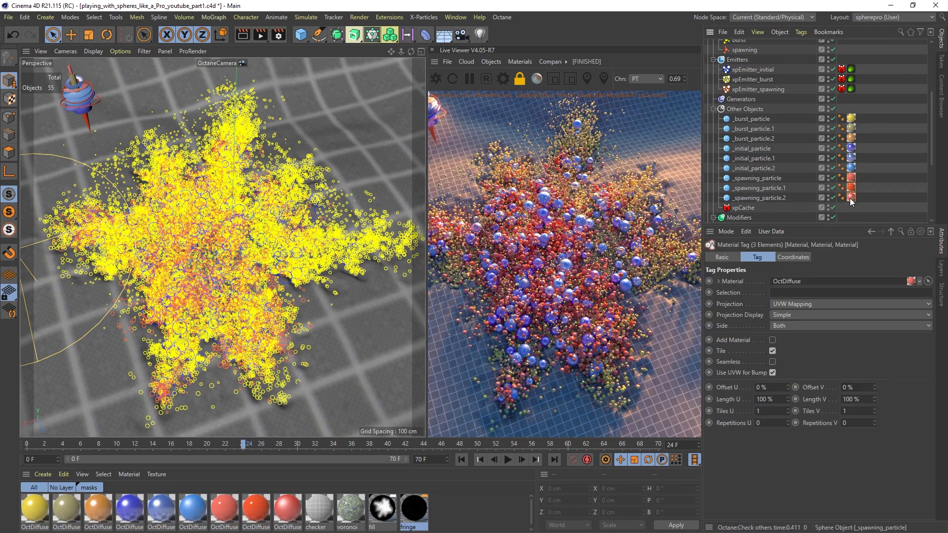
click(852, 89)
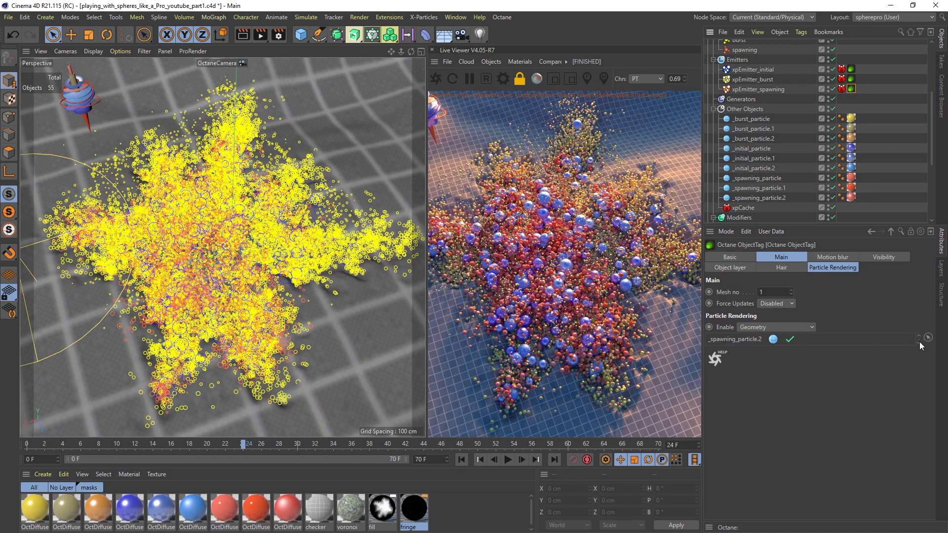
click(709, 194)
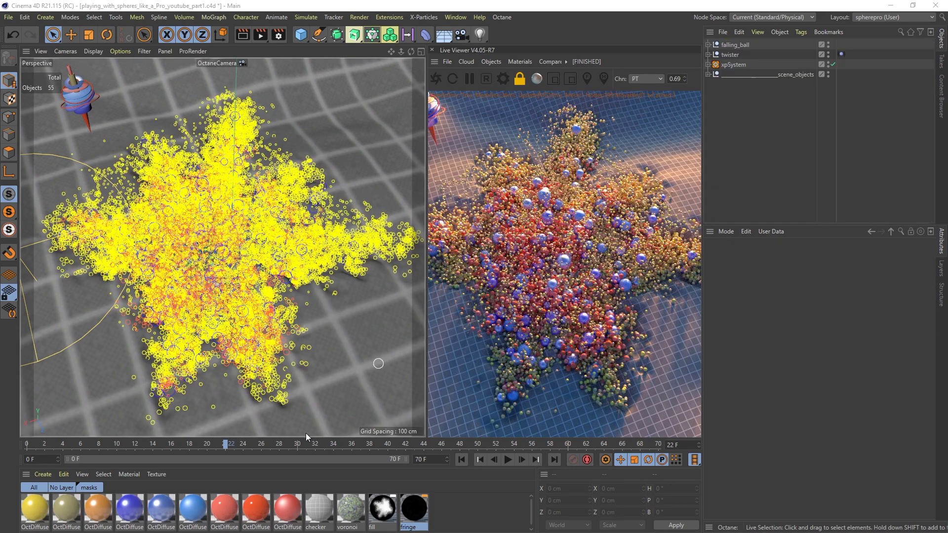
Step: Expand the falling_ball, twister and xpSystem hierarchies and look through their objects
click(708, 45)
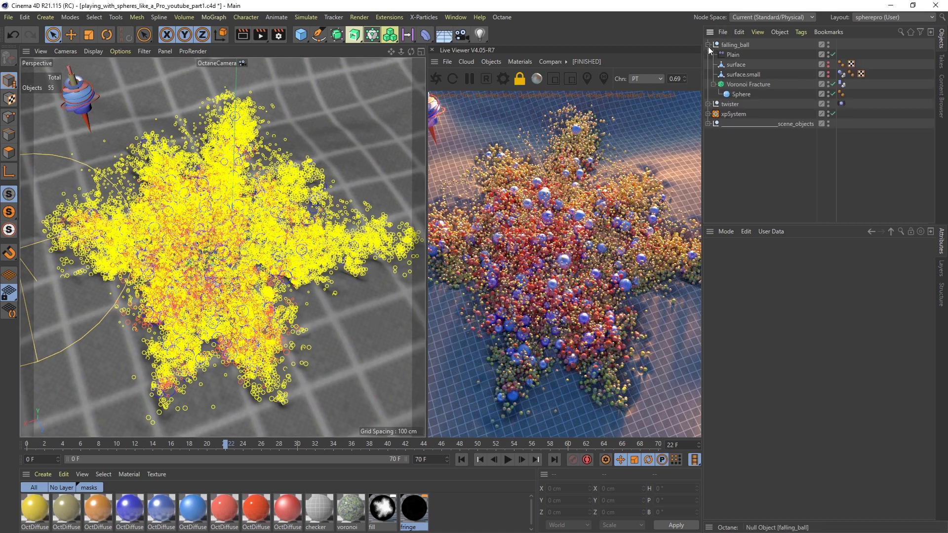
click(708, 45)
click(708, 64)
click(709, 54)
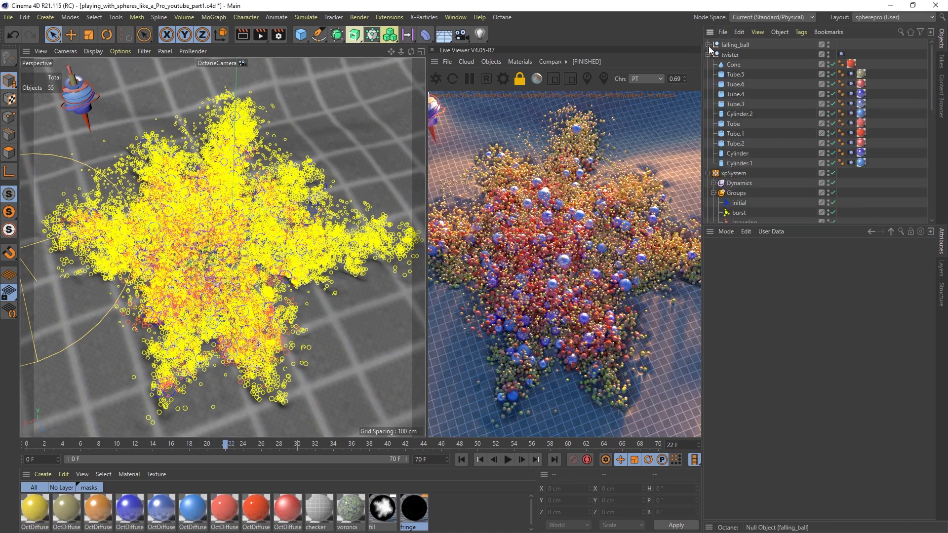
click(708, 45)
scroll(765, 134, down, 12)
scroll(763, 136, up, 2)
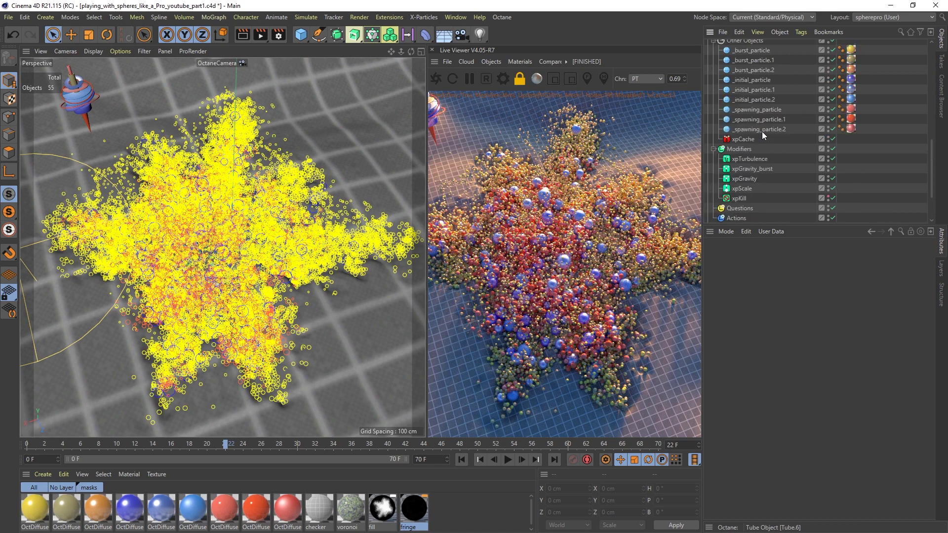
scroll(763, 135, up, 5)
scroll(763, 136, up, 5)
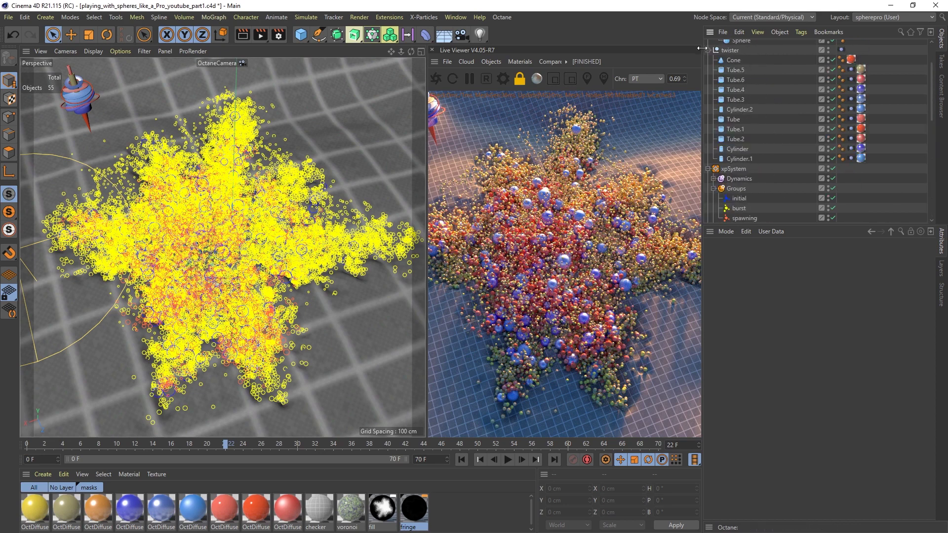
Step: Collapse the twister, falling_ball, xpSystem and scene_objects hierarchies to their top-level entries
click(708, 50)
scroll(715, 68, up, 3)
click(708, 45)
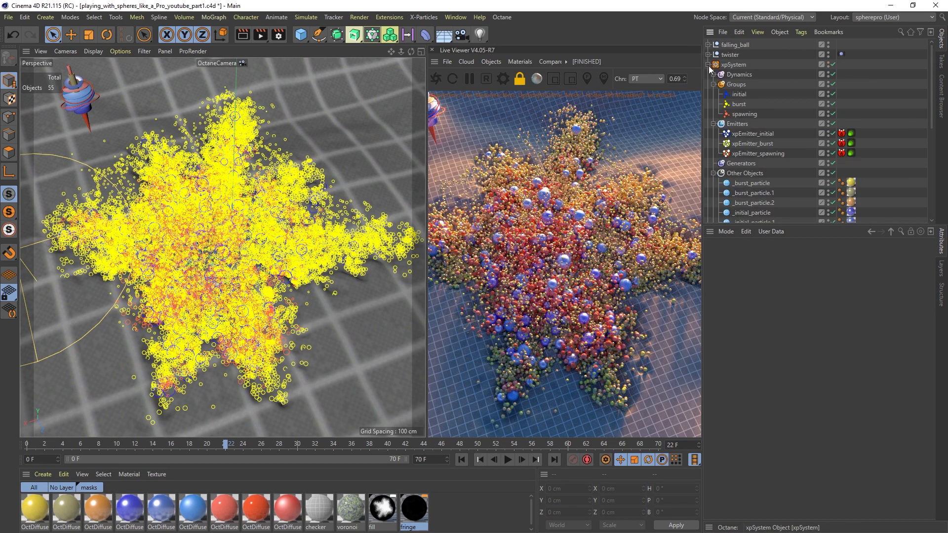
click(708, 65)
click(708, 75)
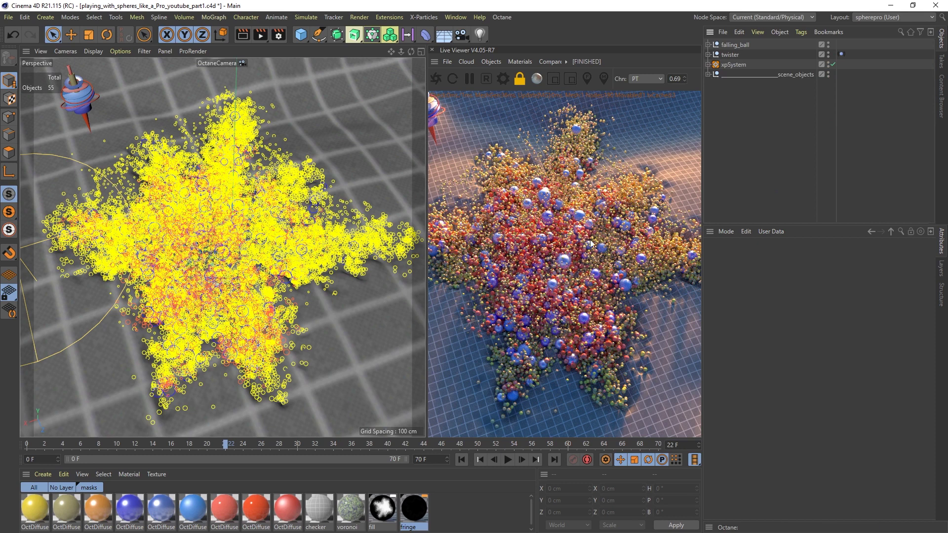
click(708, 75)
click(709, 75)
click(708, 65)
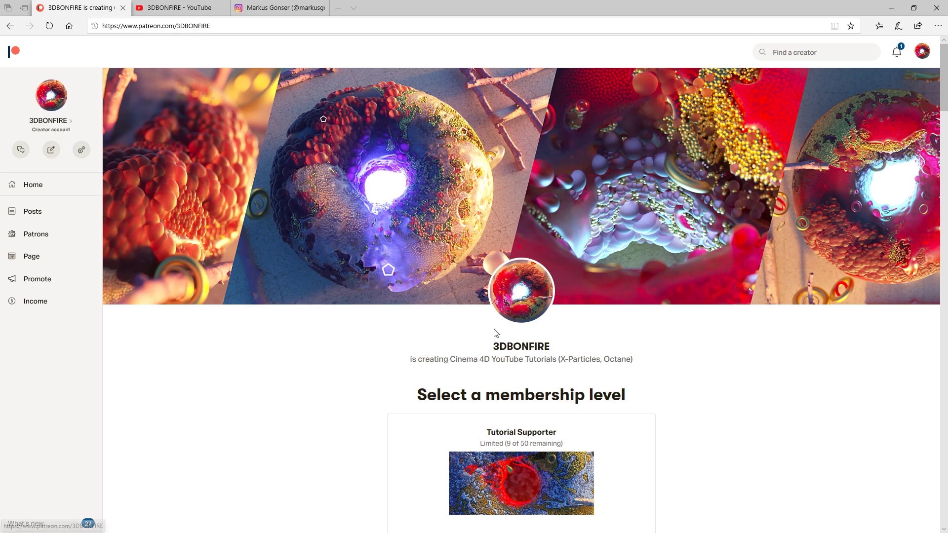
Step: Switch to the browser and review the Tutorial Supporter membership benefits on the 3DBONFIRE Patreon page
scroll(445, 341, down, 5)
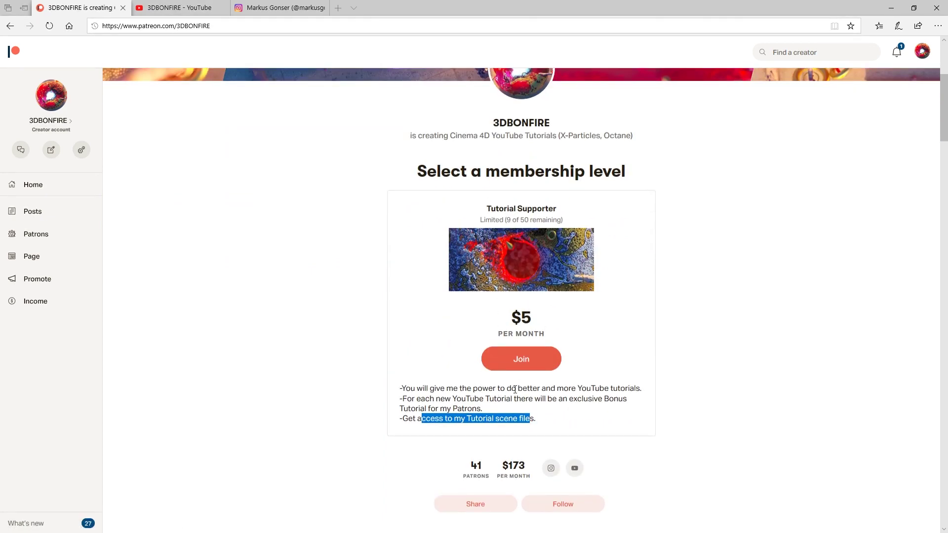
Step: Highlight the Tutorial Supporter benefits one after another: more YouTube tutorials, exclusive bonus tutorials and access to the tutorial scene files
drag(515, 389, 642, 395)
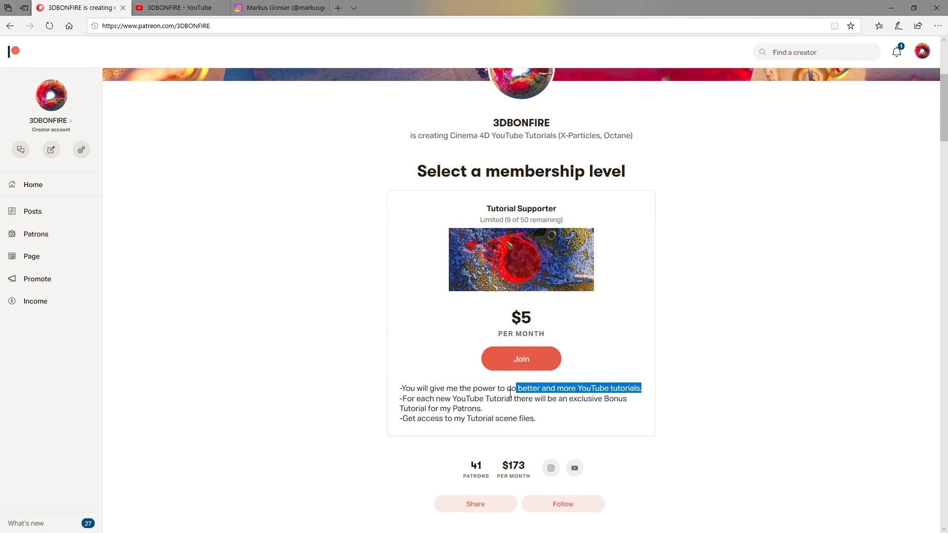
drag(451, 399, 635, 409)
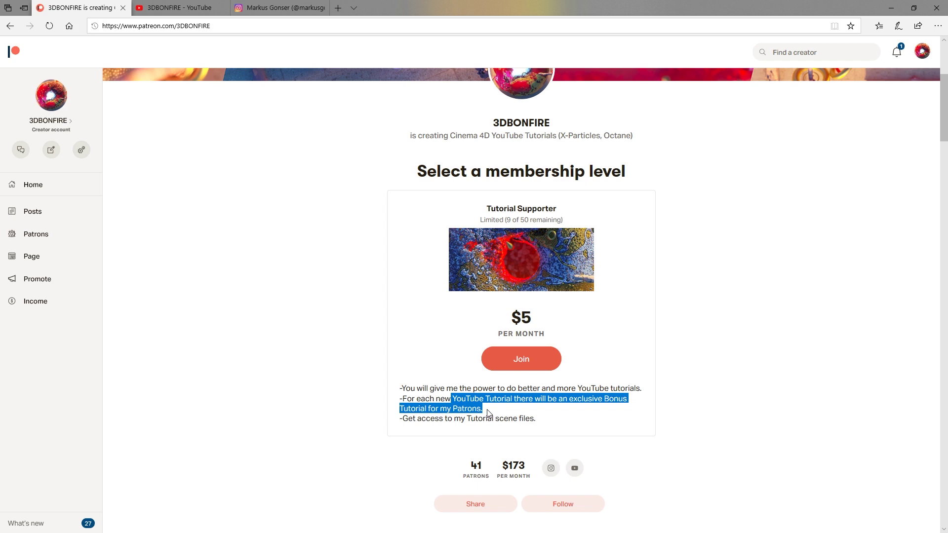
drag(419, 420, 539, 425)
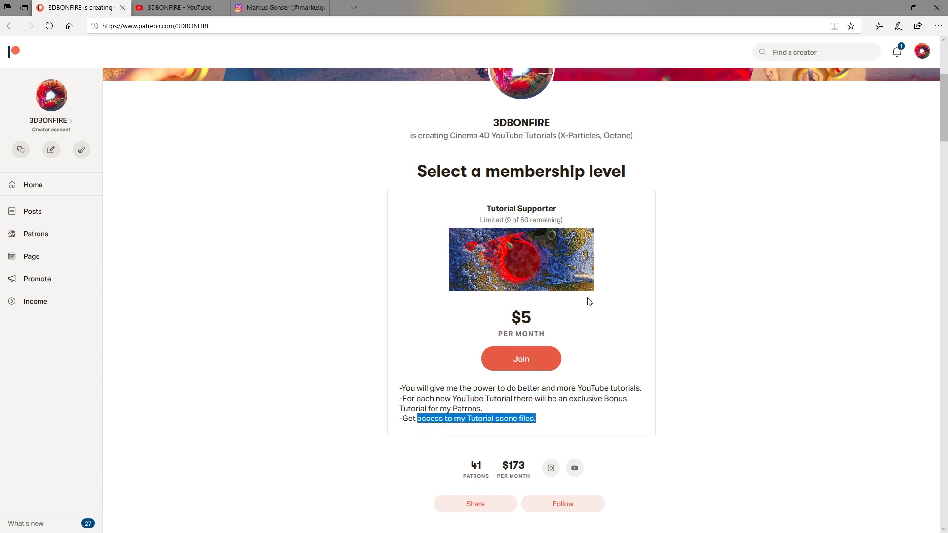
Step: Look over the 3DBONFIRE Patreon page from its header banner down through the recent posts
scroll(487, 339, up, 5)
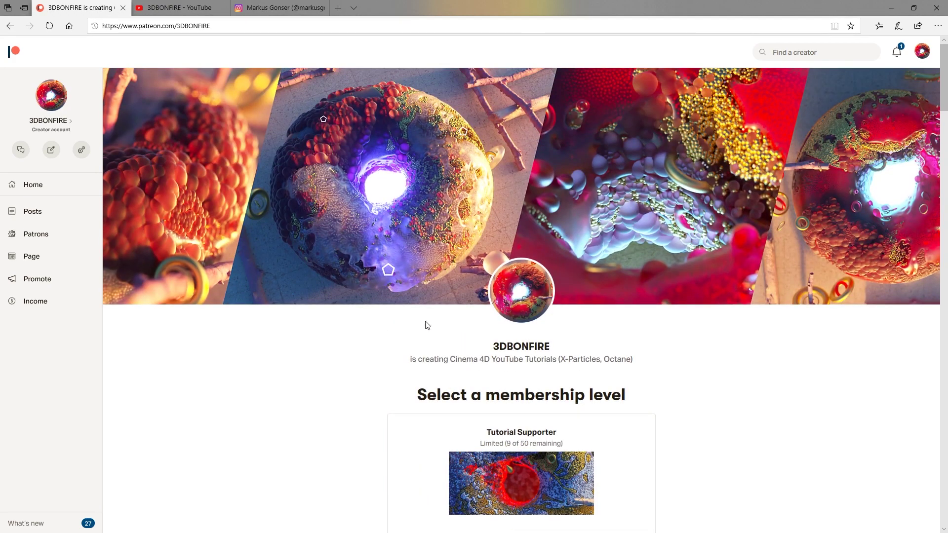
scroll(390, 340, down, 15)
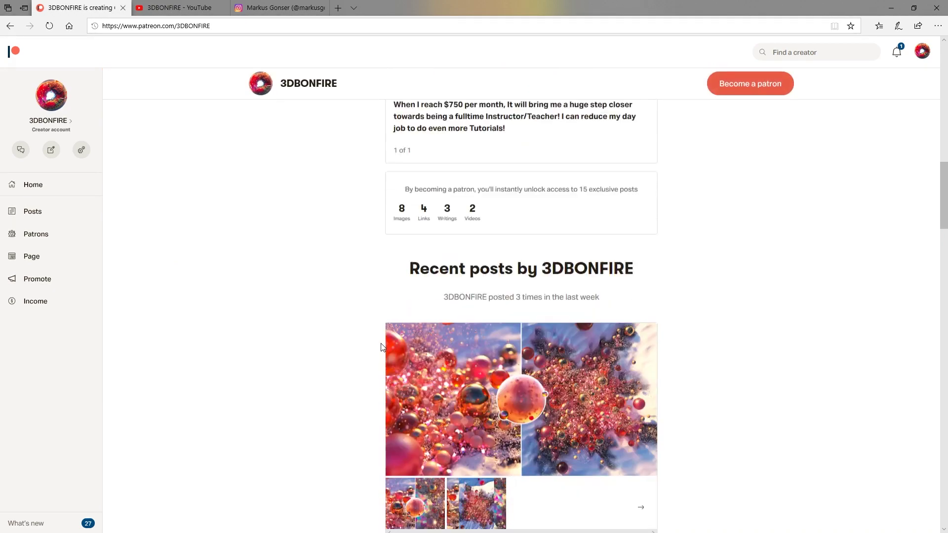
scroll(390, 279, down, 18)
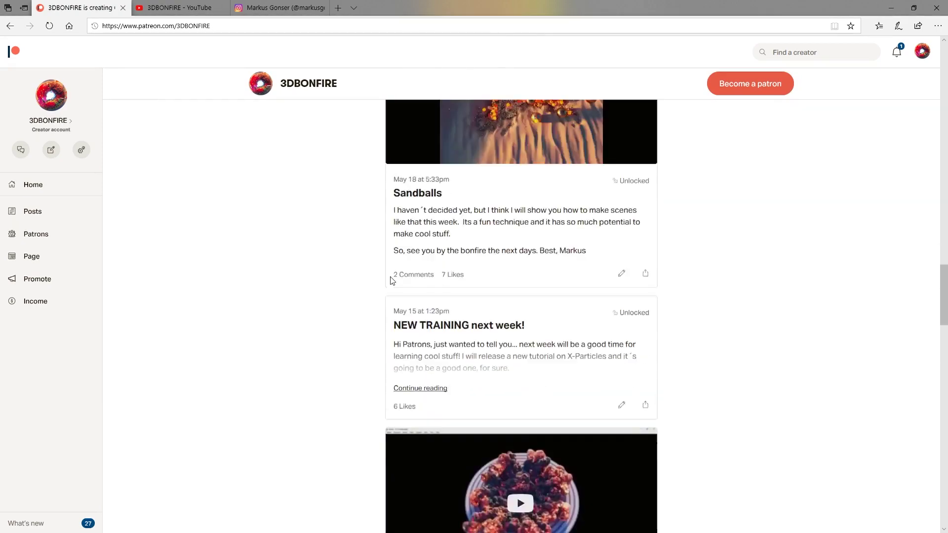
scroll(391, 279, up, 10)
scroll(390, 280, up, 6)
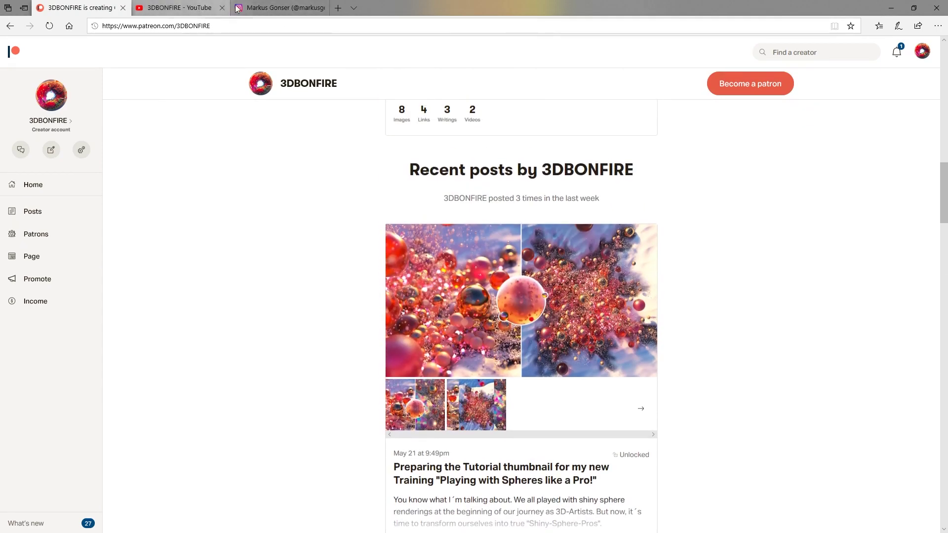
Step: Open the artist's Instagram profile, browse the grid of posted renders and return to the profile header
click(275, 9)
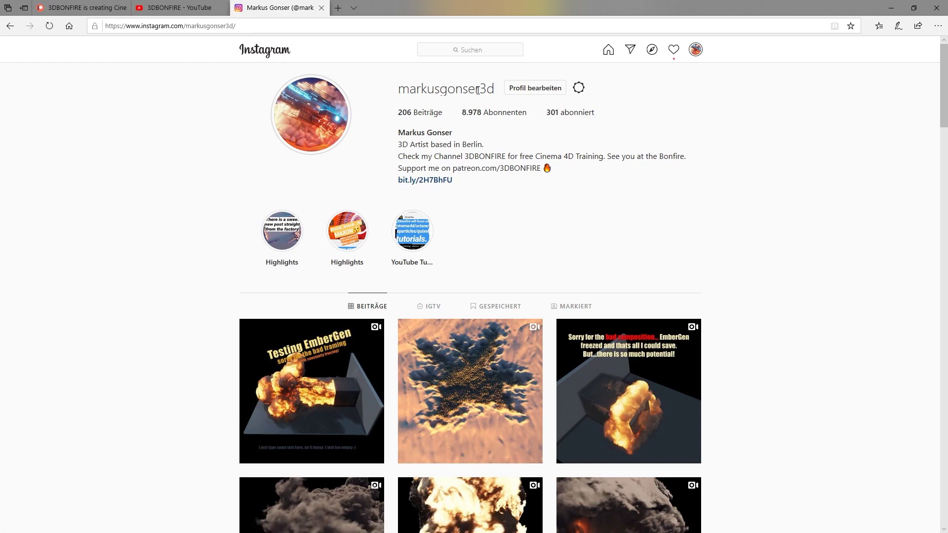
scroll(489, 245, down, 14)
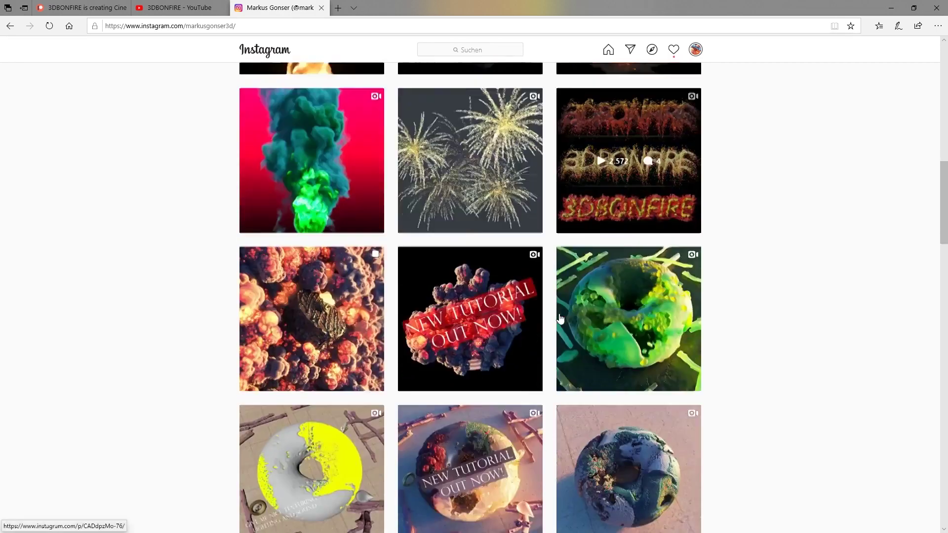
scroll(560, 319, down, 2)
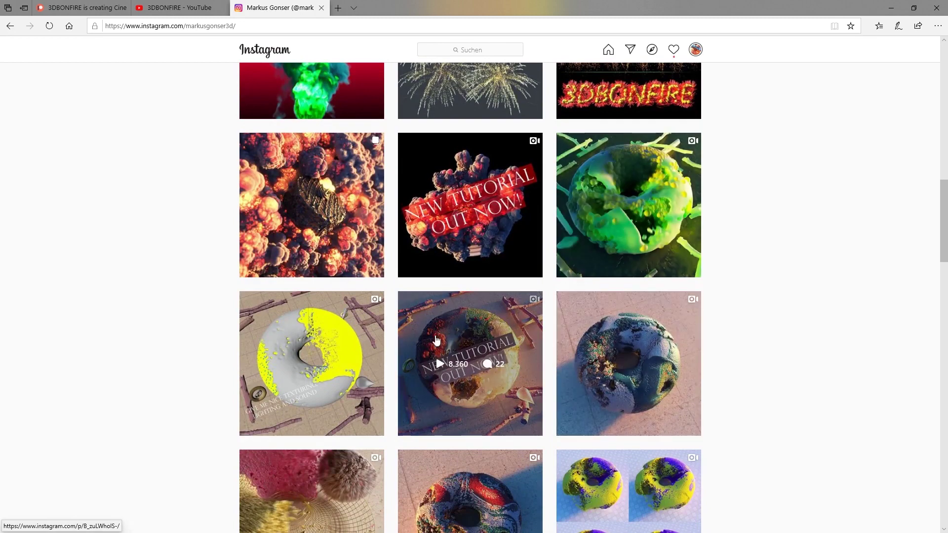
scroll(669, 368, down, 5)
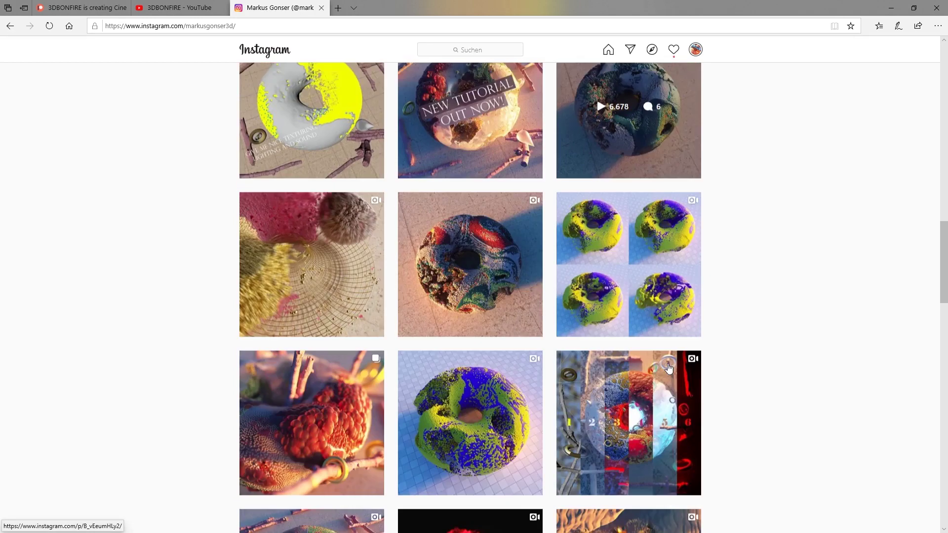
scroll(704, 383, down, 8)
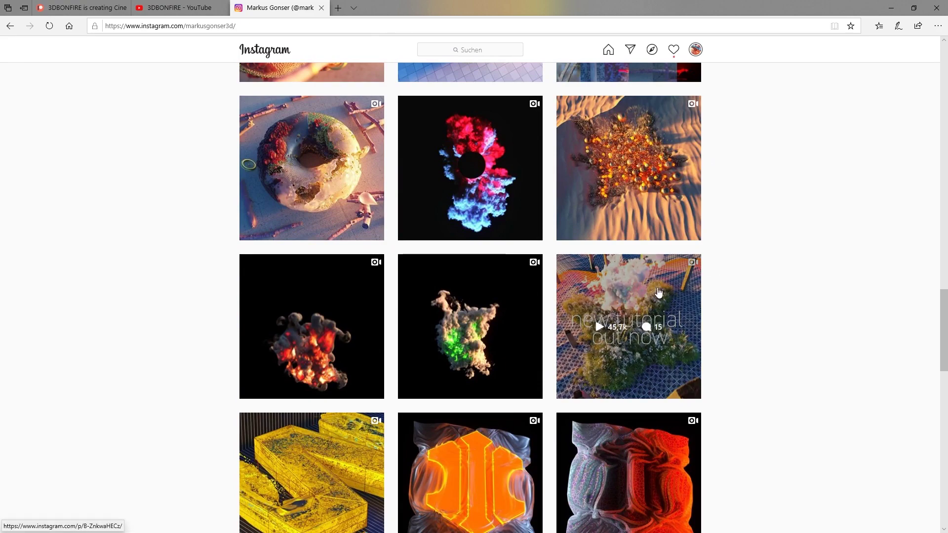
scroll(484, 334, up, 15)
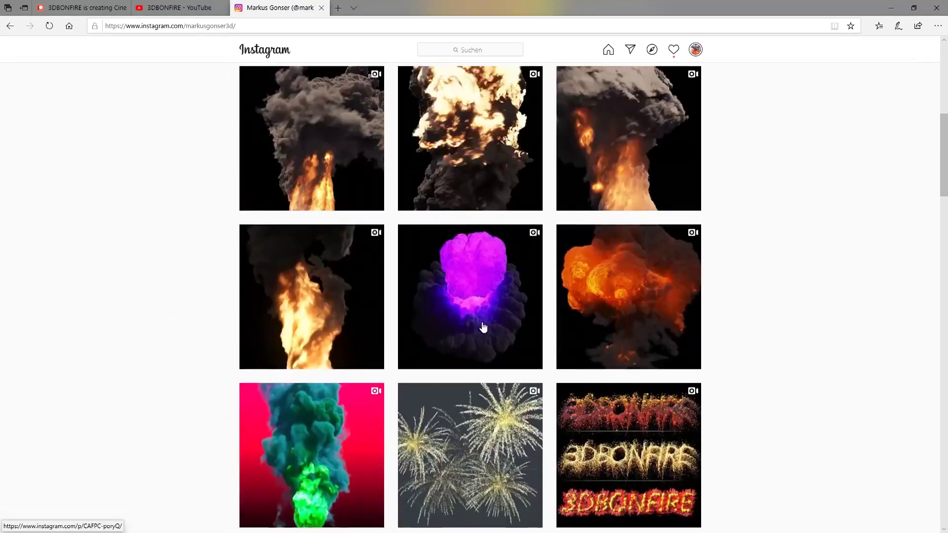
scroll(484, 328, up, 8)
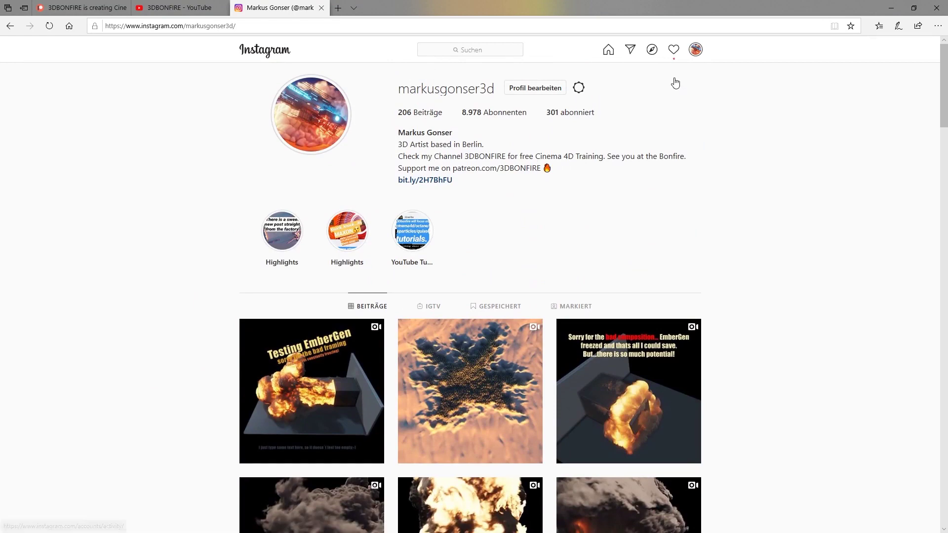
Step: Switch to the 3DBONFIRE YouTube channel page
click(191, 14)
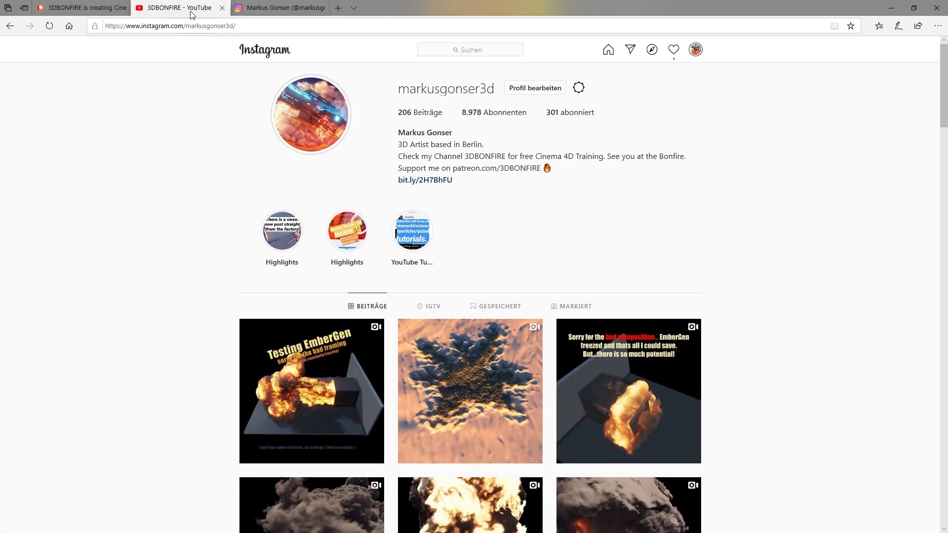